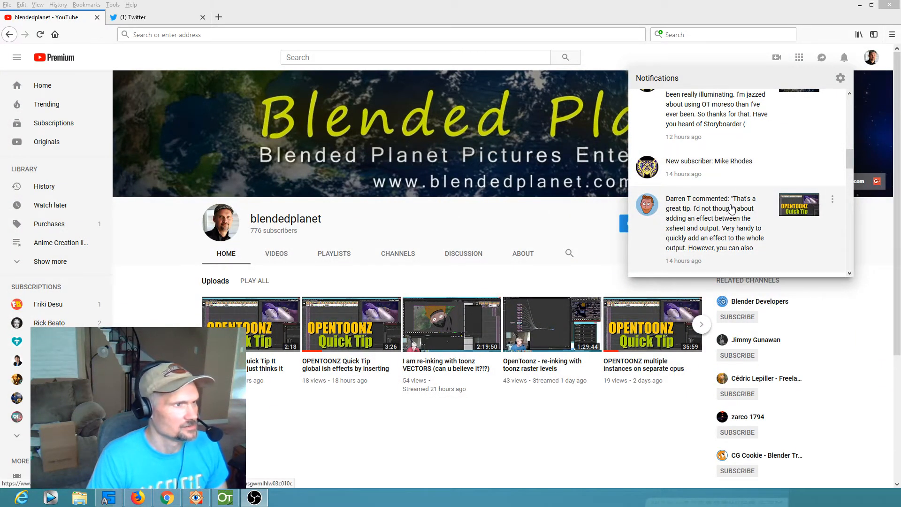
- Look through the channel's recent comment notifications, going back up to the newest one
drag(850, 157, 852, 137)
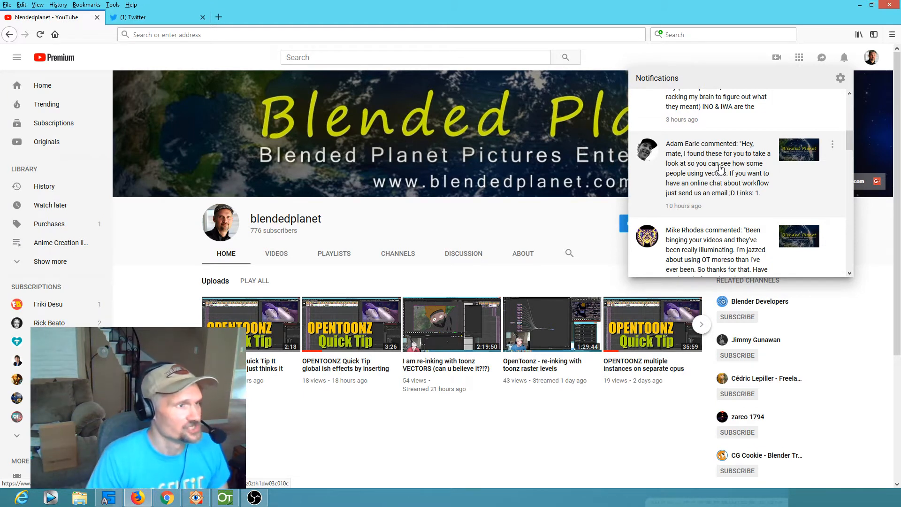
scroll(732, 176, up, 3)
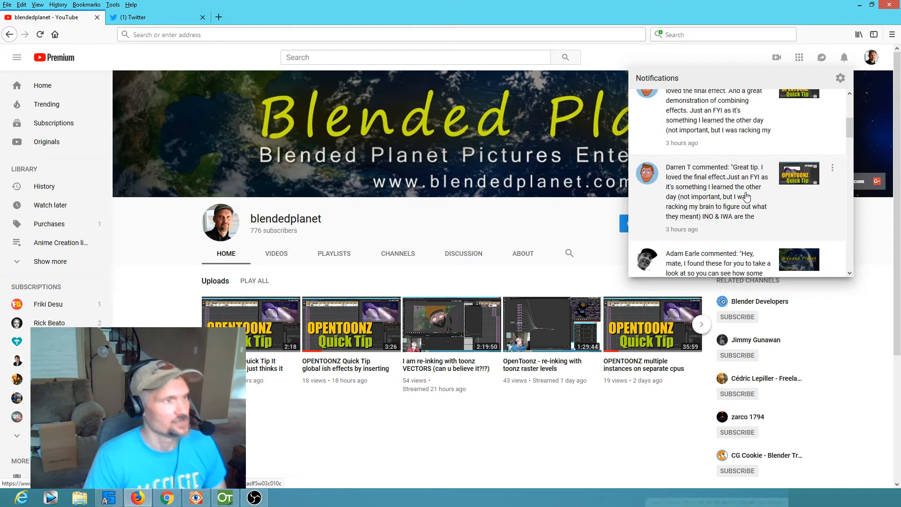
scroll(742, 207, up, 4)
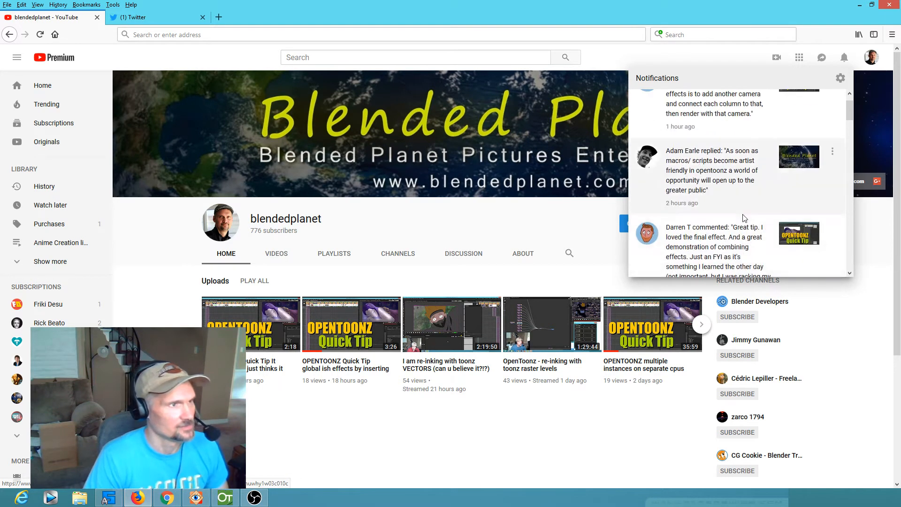
scroll(747, 217, up, 1)
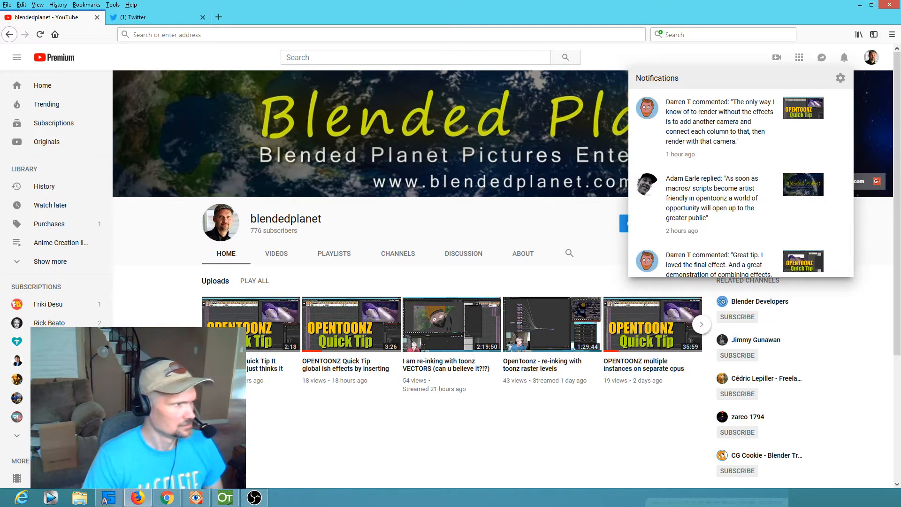
- Switch to OpenToonz, reposition the XSheet node in the FX Schematic, and shift the Camera1 node in the Stage Schematic
click(860, 7)
drag(283, 241, 323, 218)
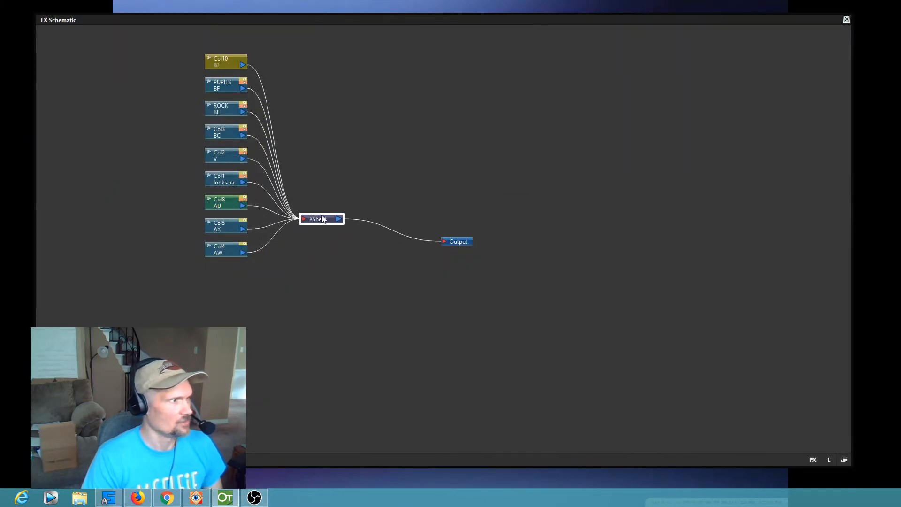
click(843, 461)
drag(415, 343, 405, 342)
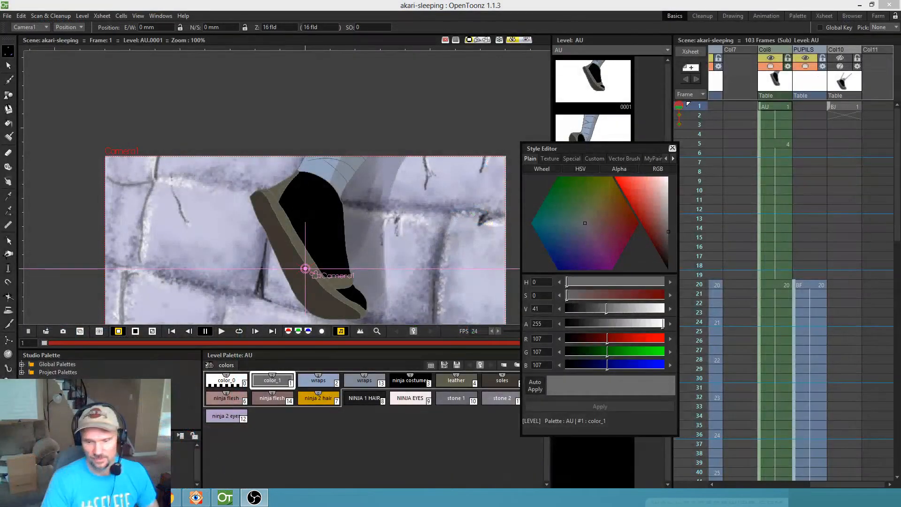
- Toggle Col10's camera stand visibility with Preview off, and Col8's preview visibility with Preview on, restoring both columns
click(514, 40)
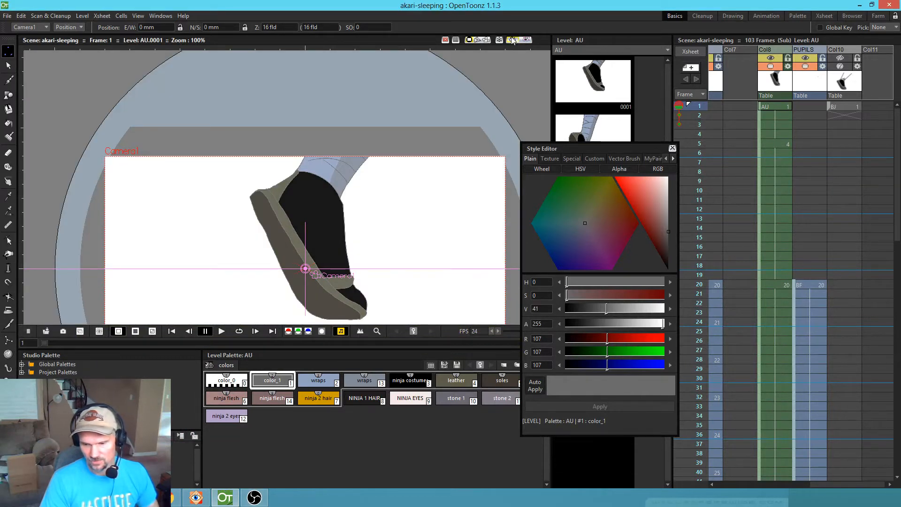
click(842, 68)
click(841, 68)
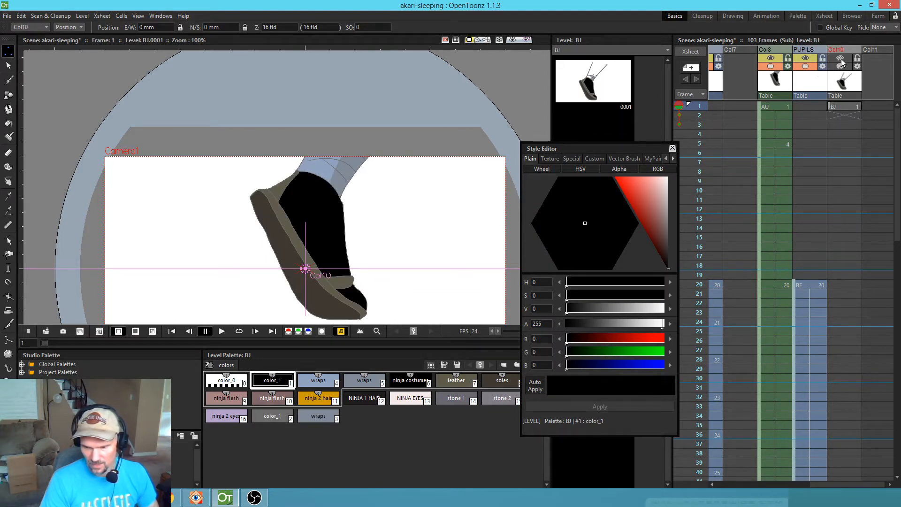
click(513, 43)
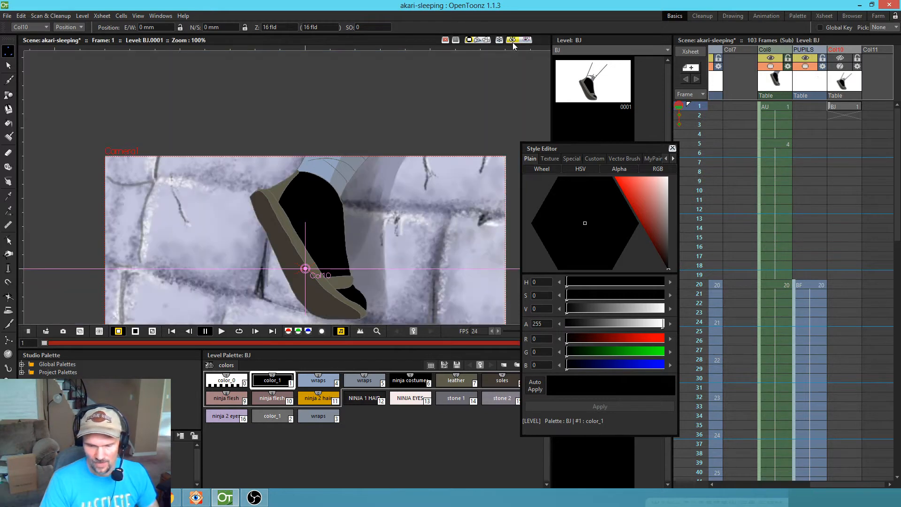
click(774, 58)
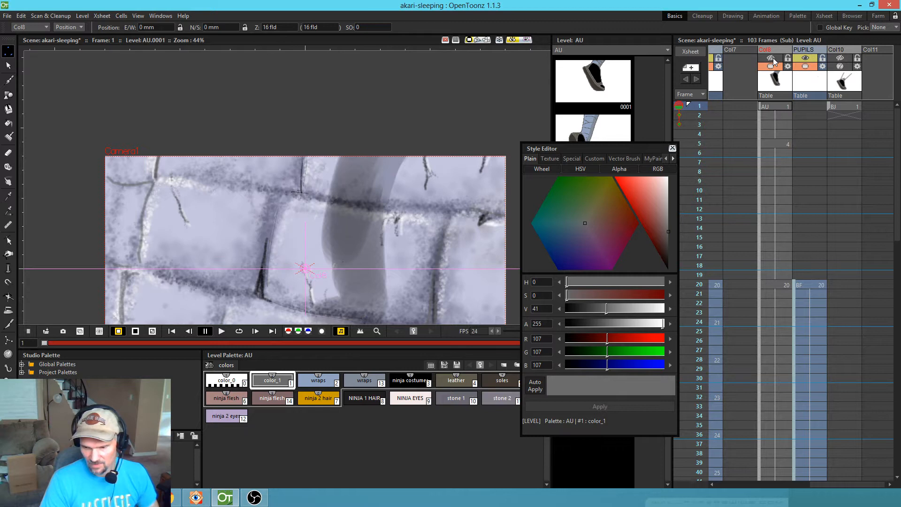
click(771, 58)
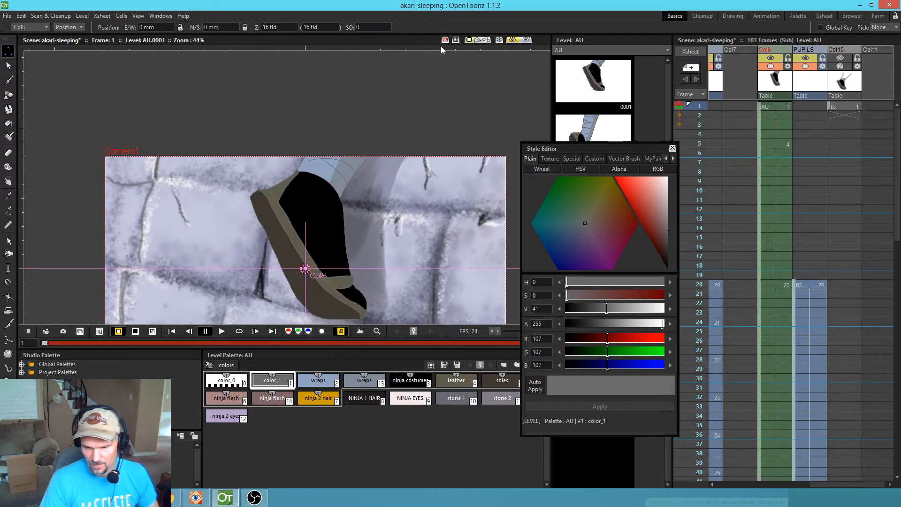
- Compare the camera stand view of frame 1 with its Preview render, leaving Preview off
click(513, 41)
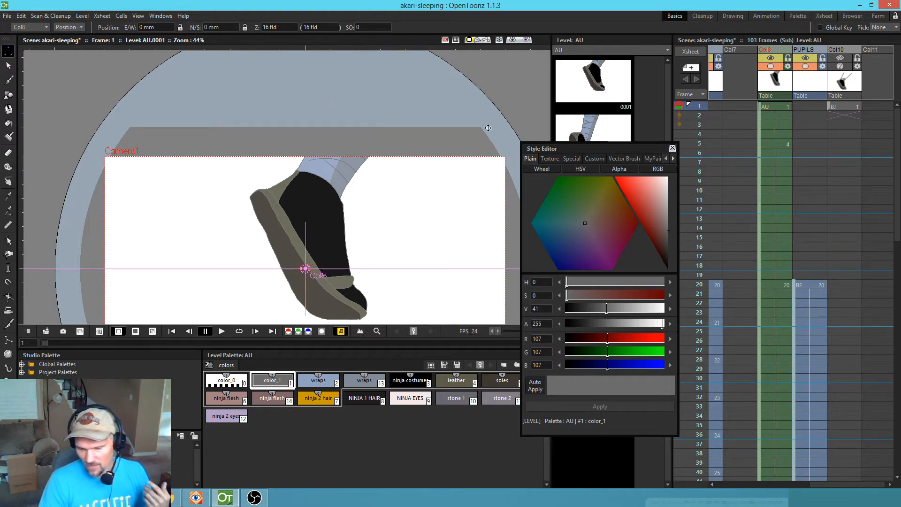
drag(458, 164, 432, 108)
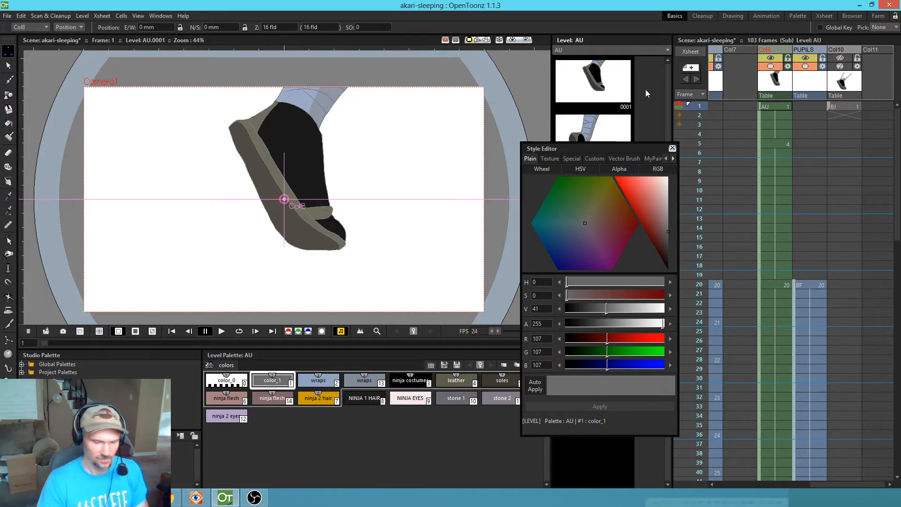
click(514, 40)
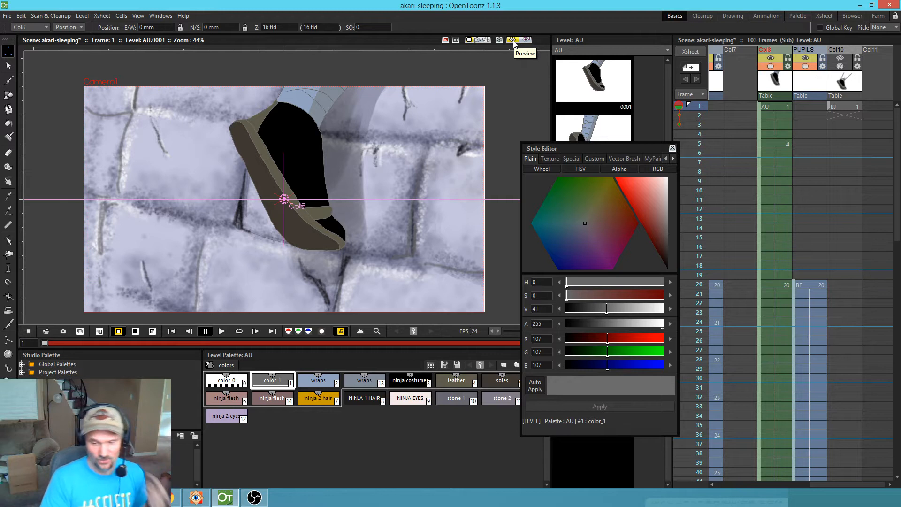
click(513, 40)
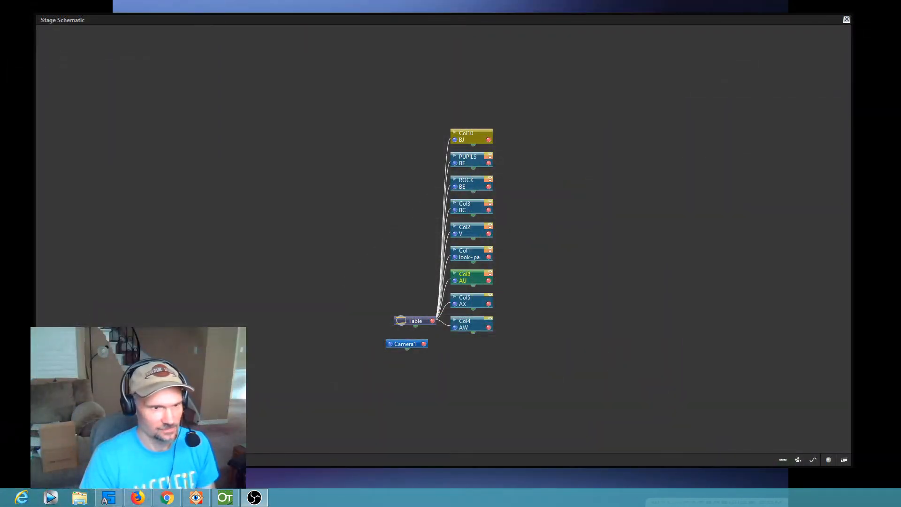
- Switch to Firefox and open the video from the reply notification about macros and scripts becoming artist friendly
click(138, 498)
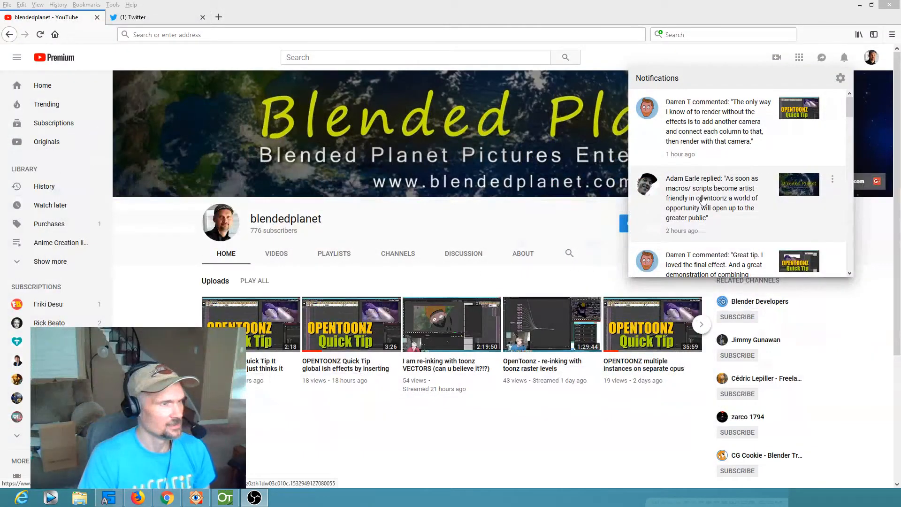
click(711, 193)
scroll(674, 284, down, 6)
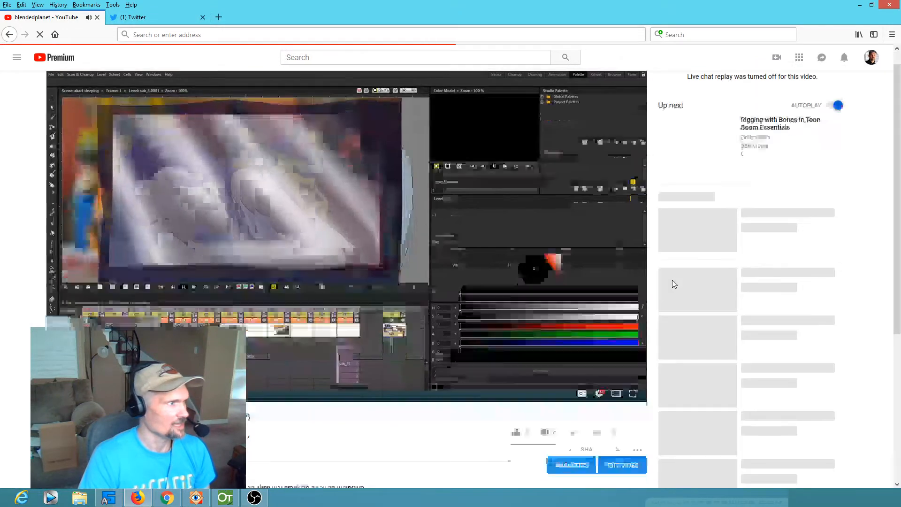
scroll(360, 199, up, 4)
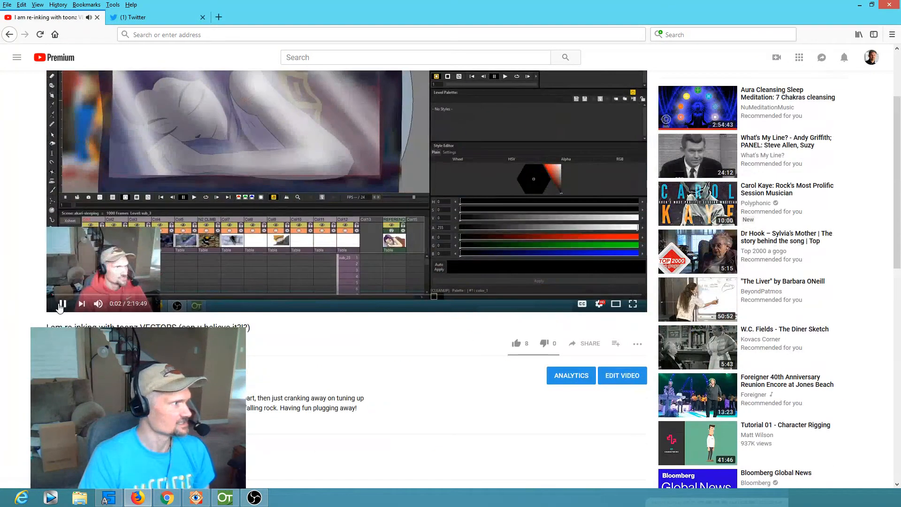
scroll(404, 370, down, 5)
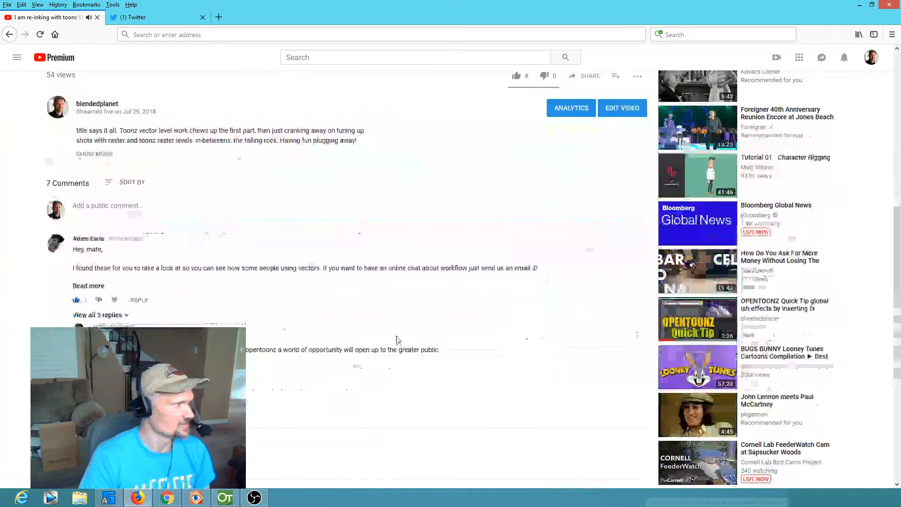
- Expand the replies under the first comment and read the thread, returning to the video at the page's start
click(110, 315)
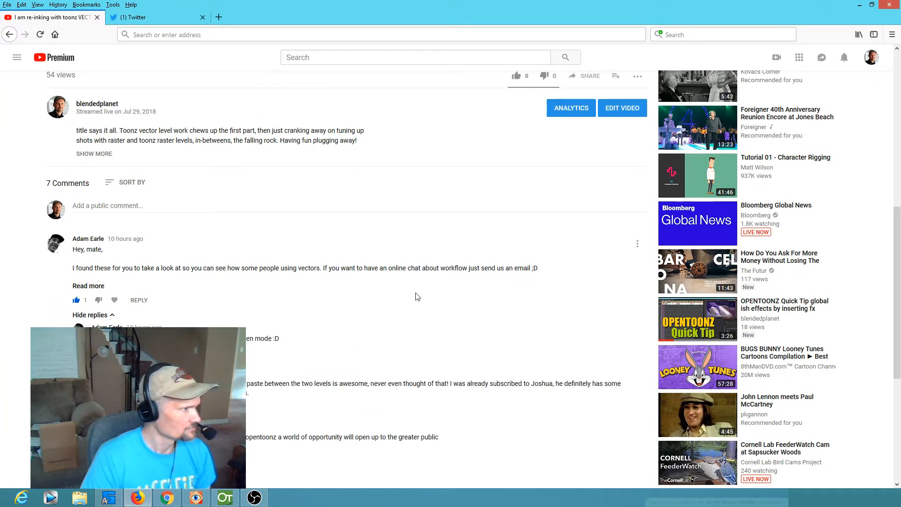
scroll(416, 297, down, 2)
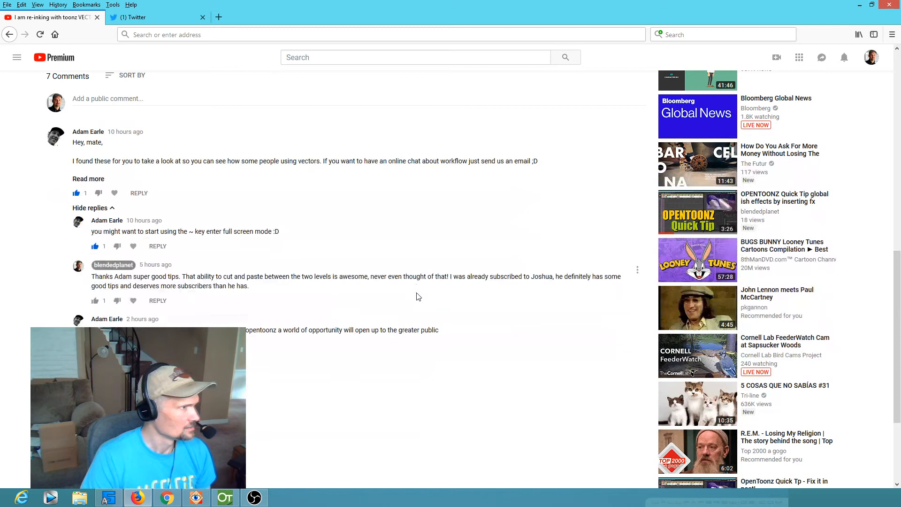
scroll(419, 297, up, 5)
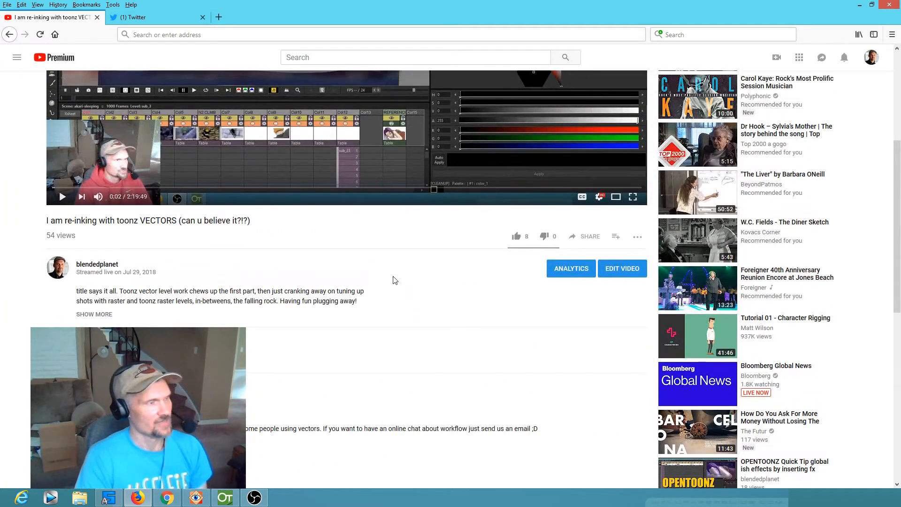
scroll(374, 290, up, 3)
scroll(373, 289, up, 1)
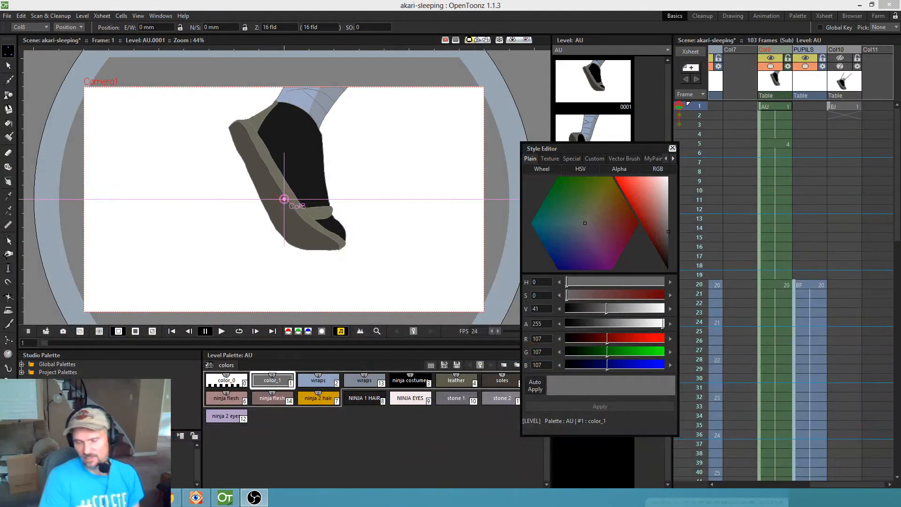
- Switch to OpenToonz, select Col8's frame 1 cell in the Xsheet and save the scene
click(770, 106)
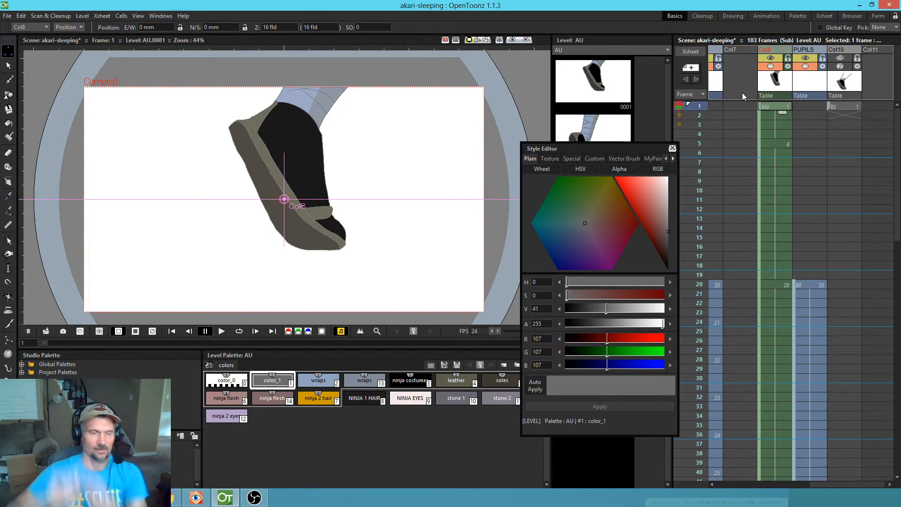
key(ctrl+s)
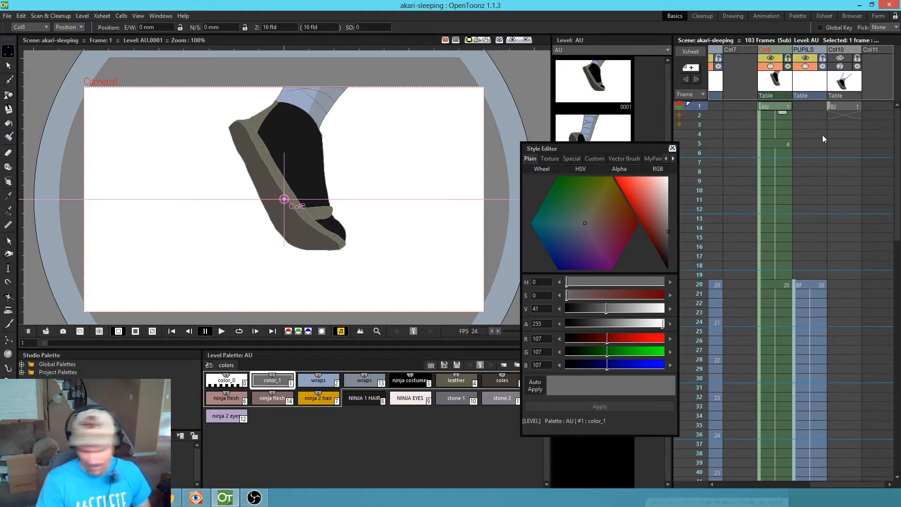
- Turn on camera stand visibility for the brick wall column Col4 and the shadow column Col5
drag(703, 105, 900, 132)
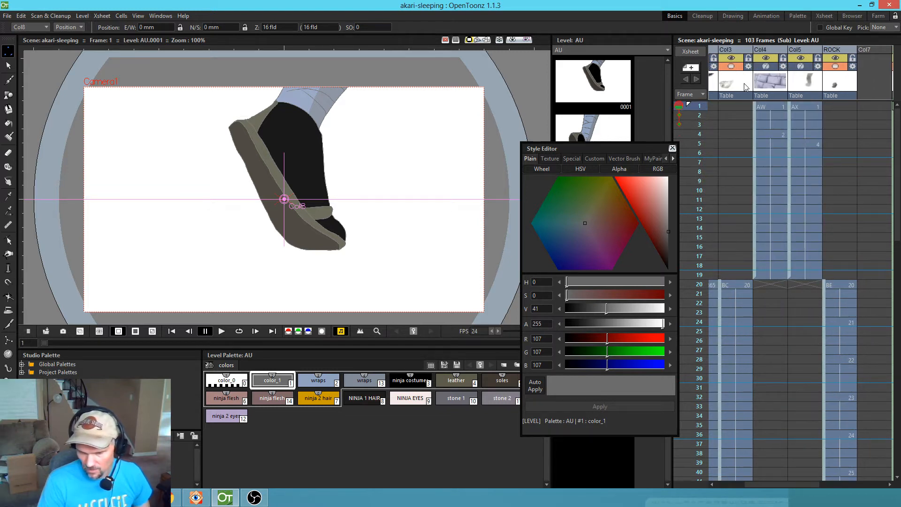
click(766, 66)
drag(813, 151, 799, 154)
drag(752, 135, 767, 134)
click(803, 67)
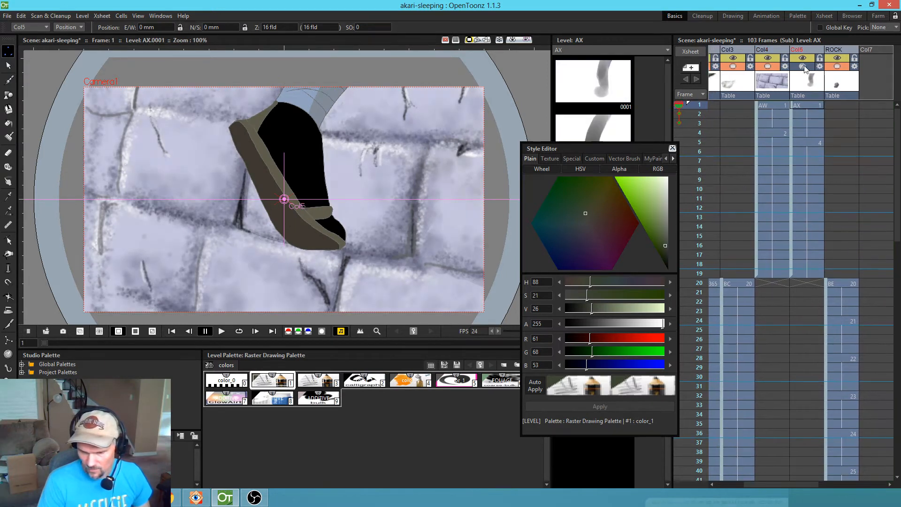
mouse_move(839, 157)
mouse_down()
mouse_move(787, 156)
mouse_move(890, 172)
mouse_move(851, 160)
mouse_up()
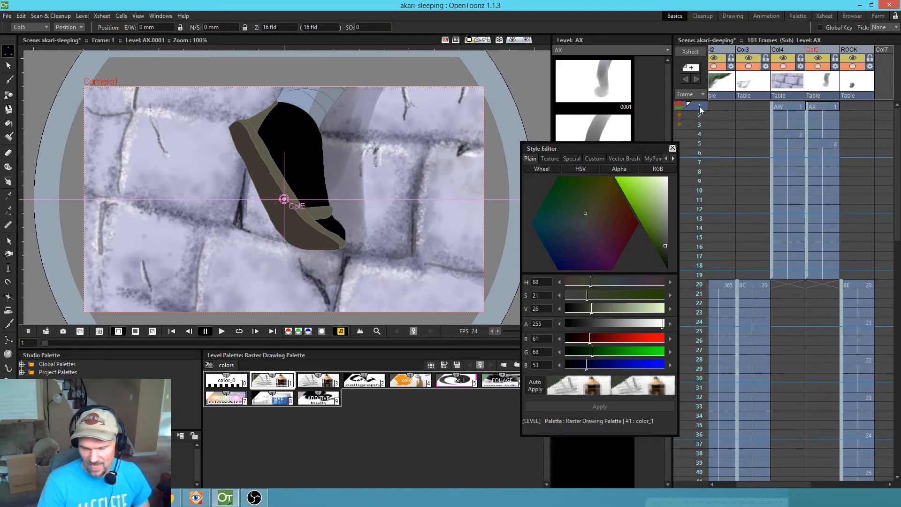
- Scrub through the opening frames to examine the foot, shadow and brick wall together, ending on frame 4
mouse_move(699, 109)
mouse_down()
mouse_move(660, 458)
mouse_move(677, 273)
mouse_move(675, 448)
mouse_move(666, 314)
mouse_move(683, 225)
mouse_move(683, 116)
mouse_move(658, 489)
mouse_move(650, 411)
mouse_move(669, 379)
mouse_move(680, 297)
mouse_move(674, 350)
mouse_up()
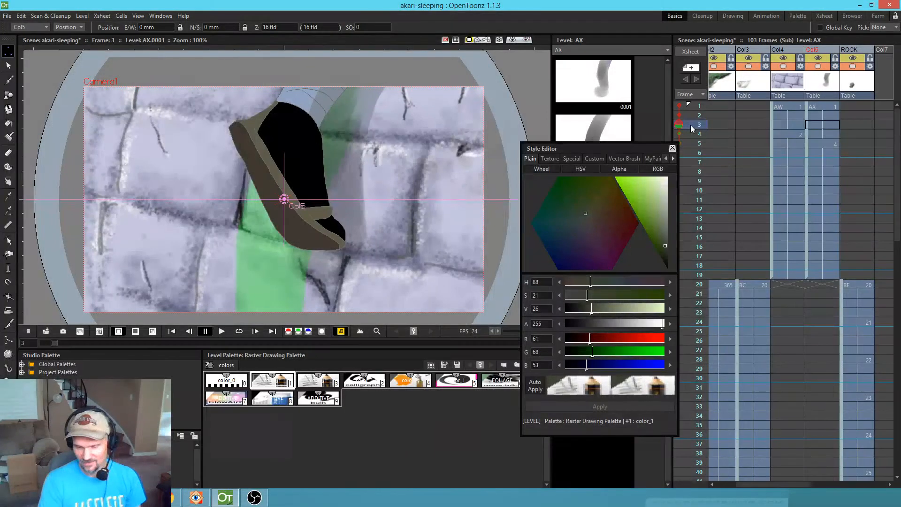
drag(695, 117, 701, 145)
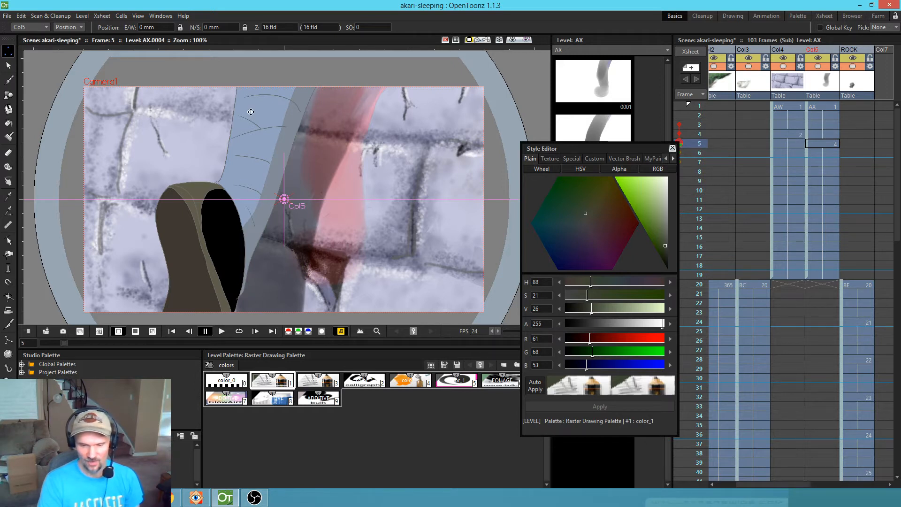
click(695, 102)
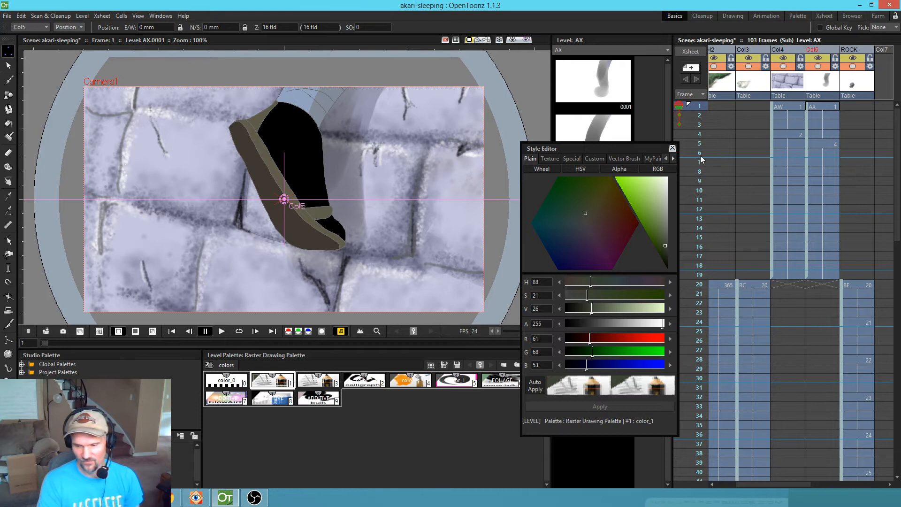
click(702, 118)
mouse_move(702, 121)
mouse_down()
mouse_move(702, 142)
mouse_move(703, 134)
mouse_up()
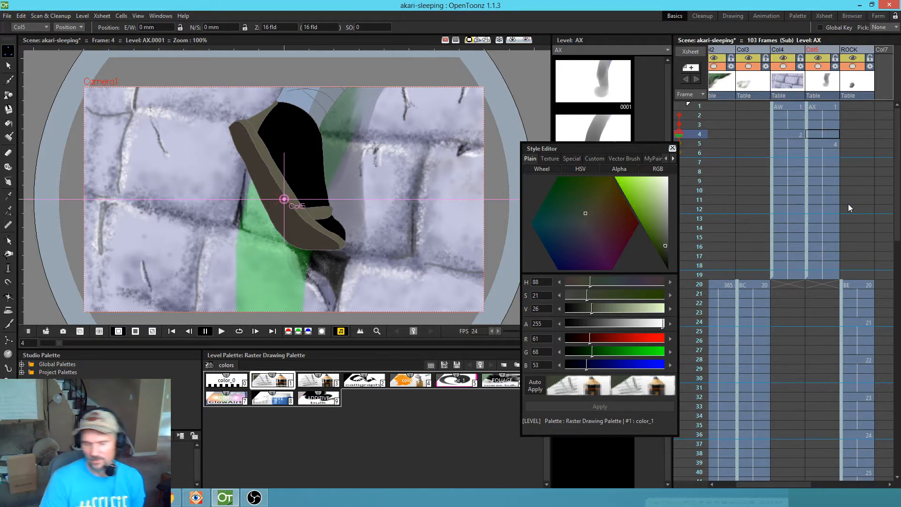
- Turn off camera stand visibility for the shadow column Col5 and the brick wall column Col4
scroll(845, 202, right, 3)
scroll(845, 198, left, 1)
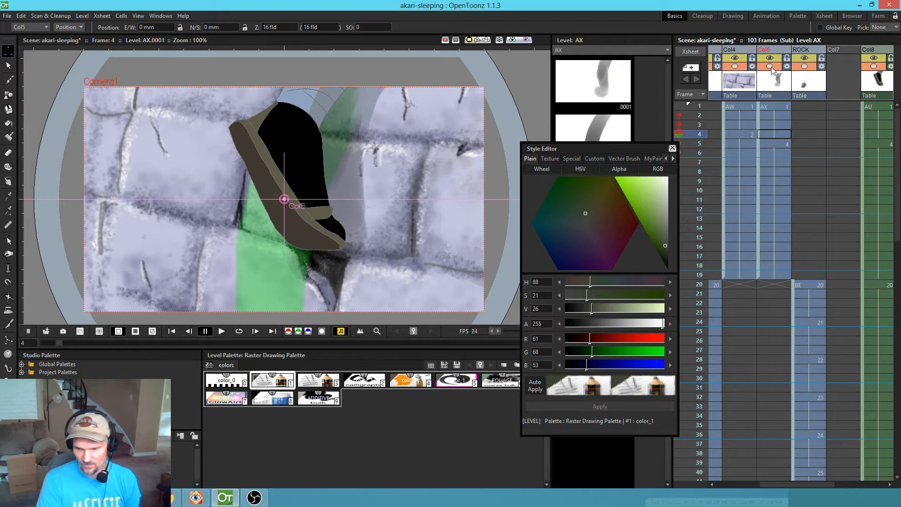
click(771, 67)
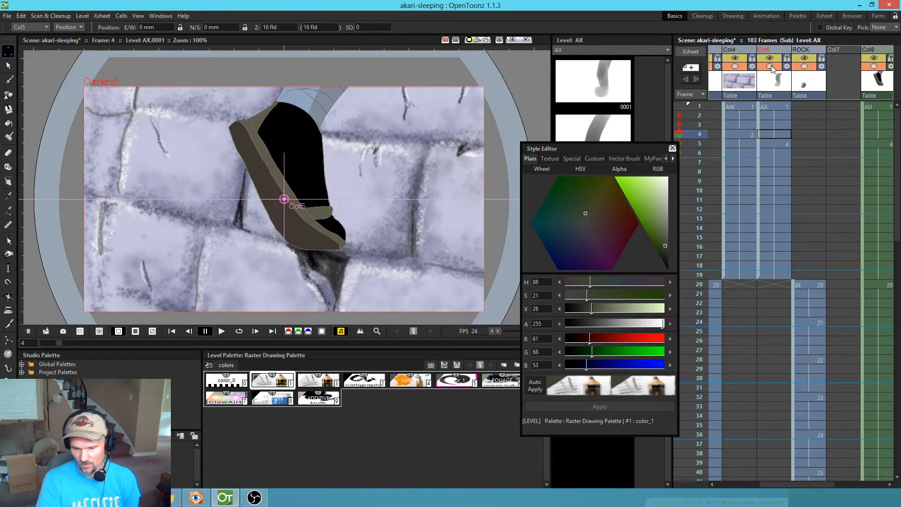
click(736, 67)
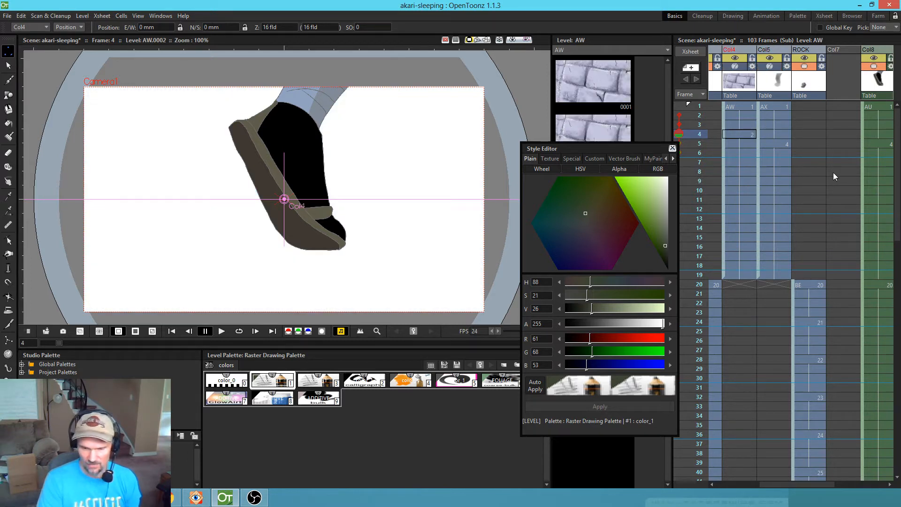
- Lasso the raster foot drawing in Col8's frame 1 with a freehand selection, and select the frame 1 cell of Col10
scroll(833, 170, right, 2)
scroll(851, 170, right, 2)
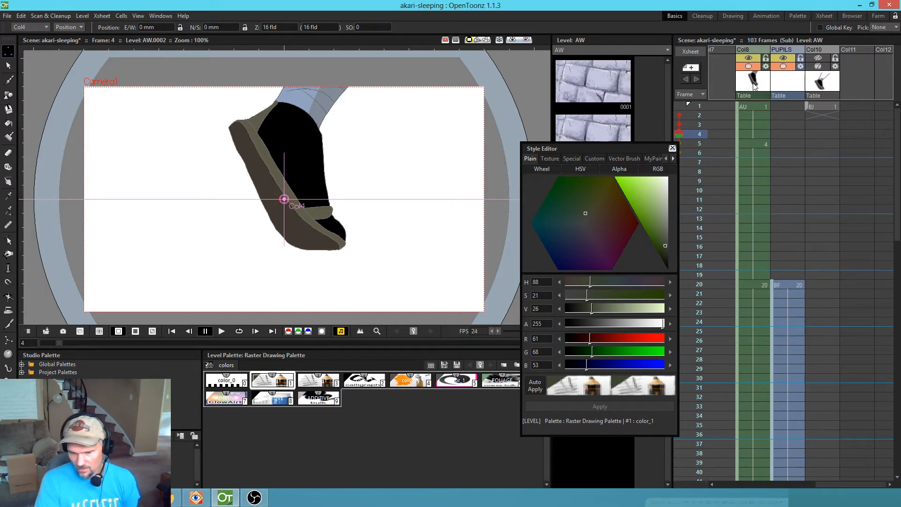
click(754, 105)
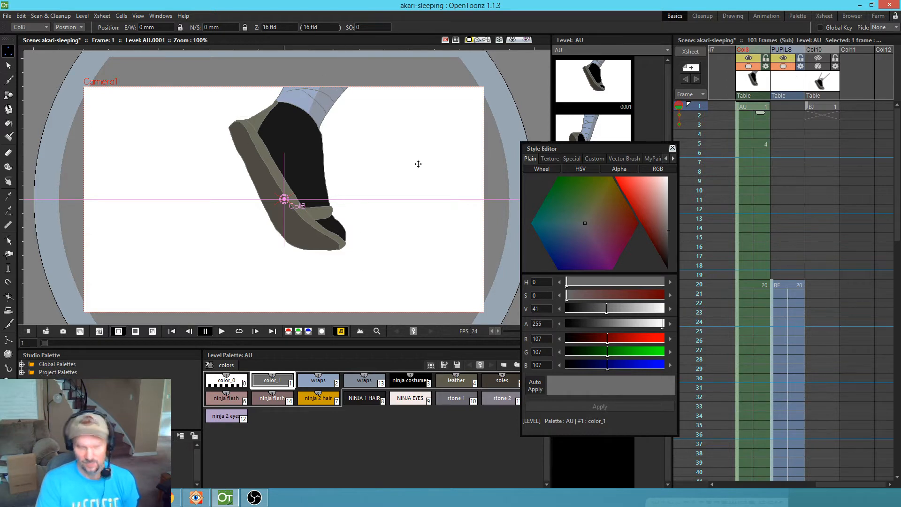
key(s)
mouse_move(307, 63)
mouse_down()
mouse_move(195, 91)
mouse_move(239, 281)
mouse_move(426, 225)
mouse_move(405, 87)
mouse_up()
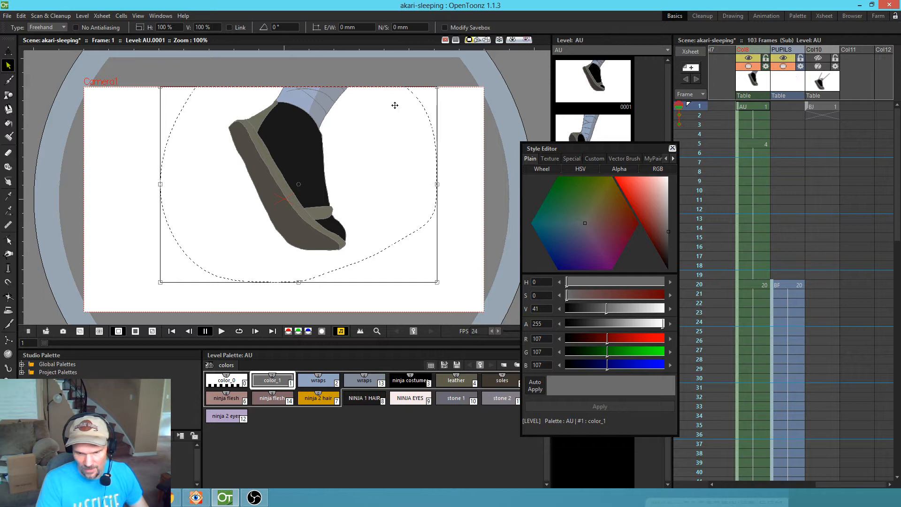
click(826, 106)
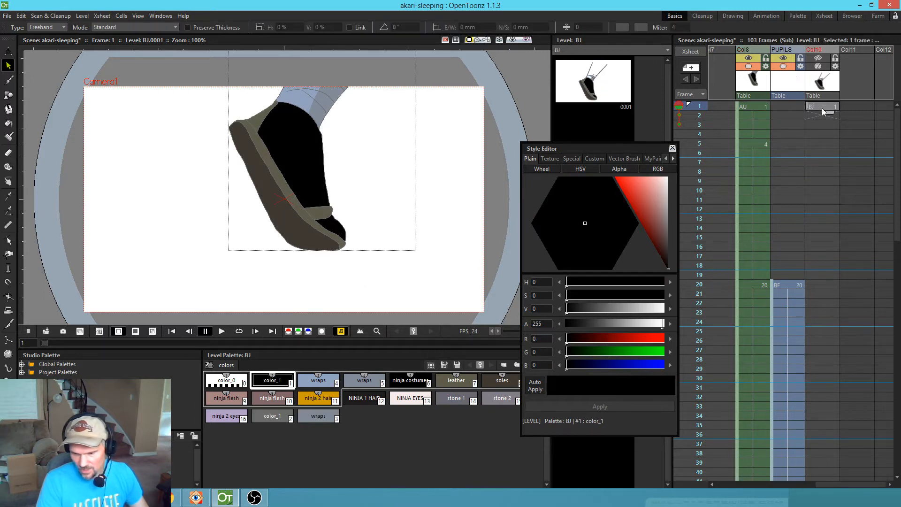
- Turn off camera stand and preview visibility for Col8, and turn both on for the vector foot column Col10
click(749, 67)
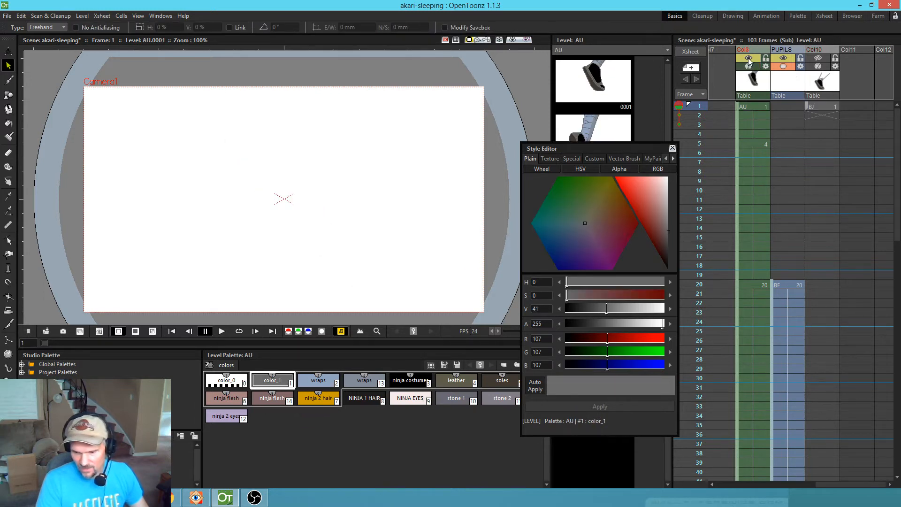
click(749, 59)
click(818, 67)
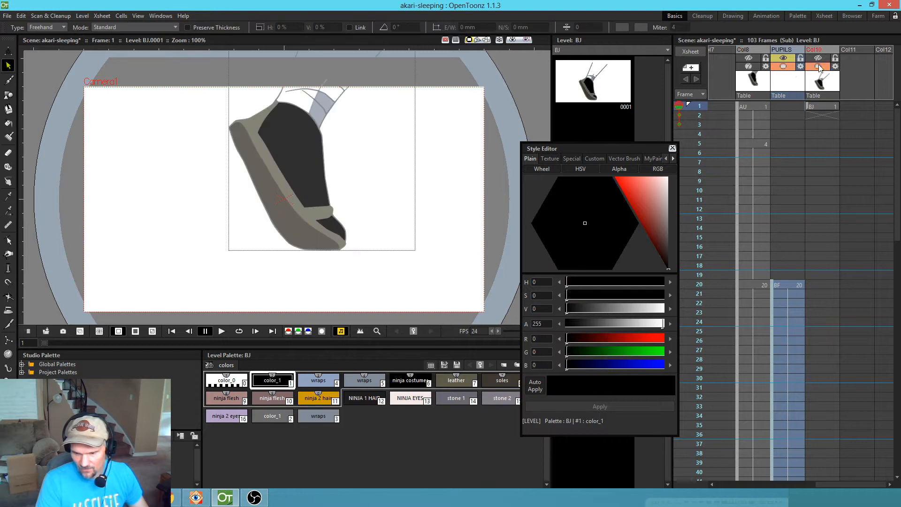
click(819, 58)
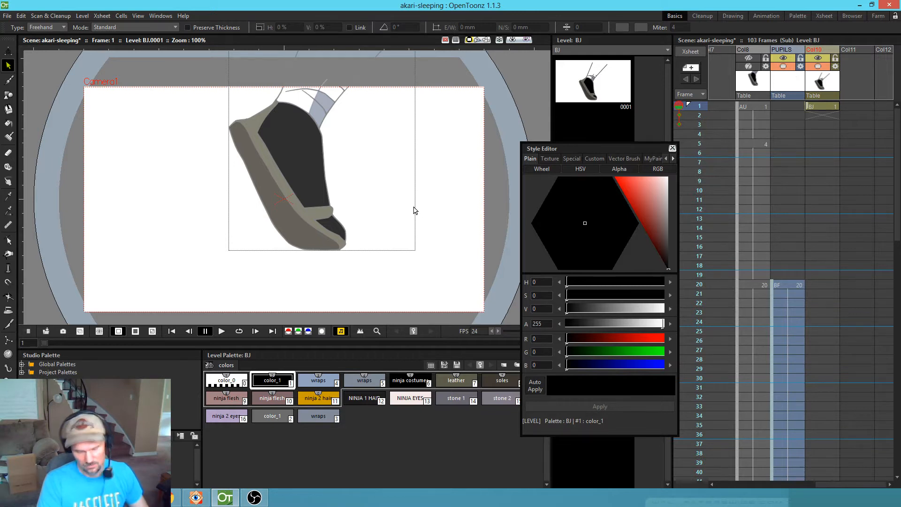
- Alternate camera stand visibility between Col8 and Col10 to compare the raster and vector foot drawings, ending with only Col10 shown
click(819, 66)
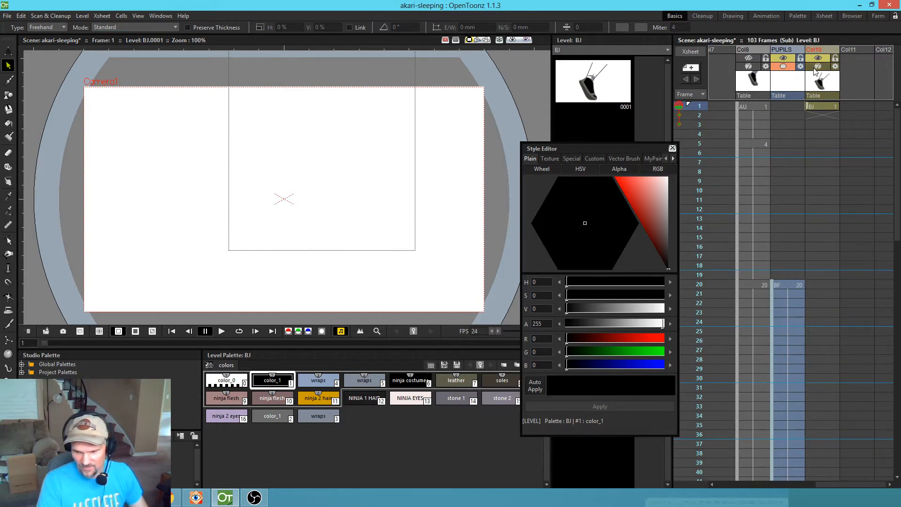
click(749, 66)
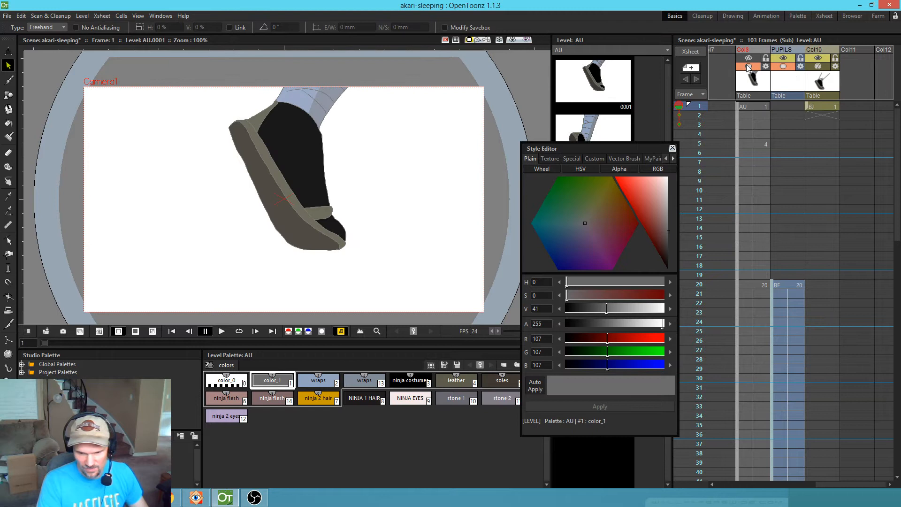
click(749, 66)
click(819, 66)
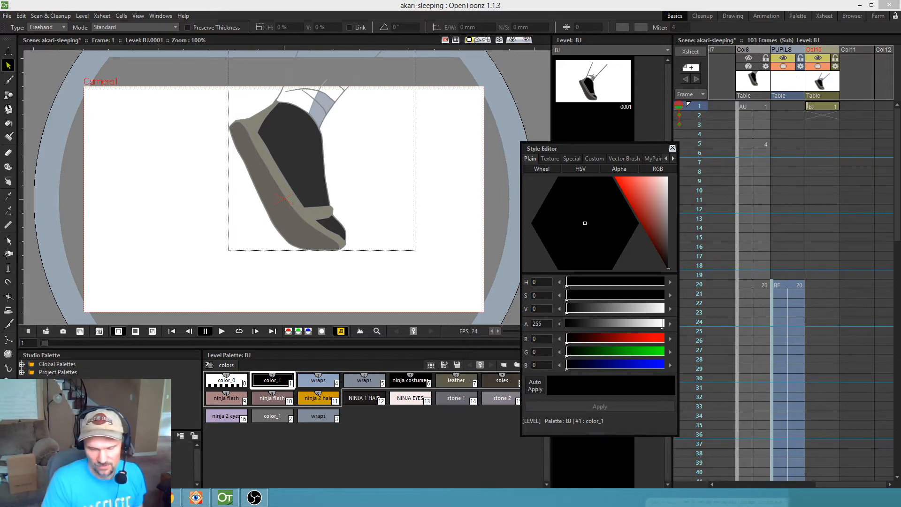
- Examine the two vector leg lines extending above the camera frame by selecting each one, and save the scene
drag(379, 136, 321, 221)
drag(342, 193, 367, 173)
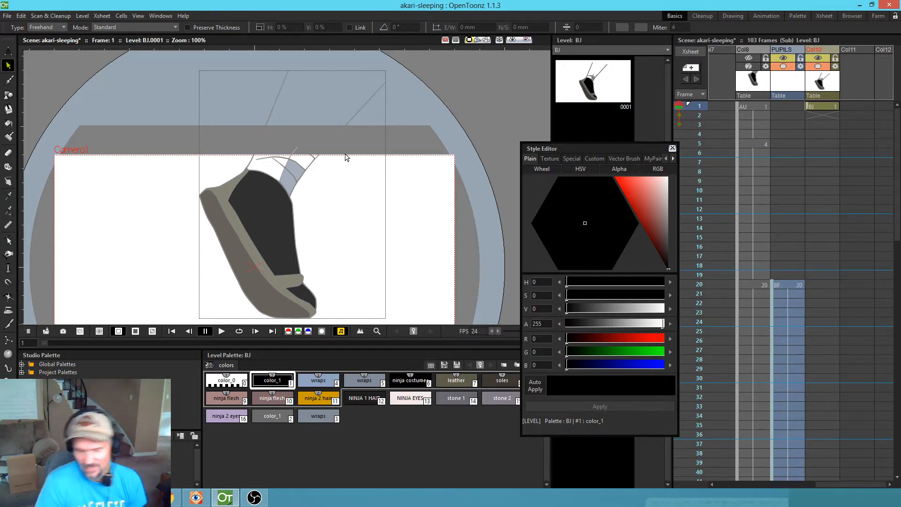
click(359, 111)
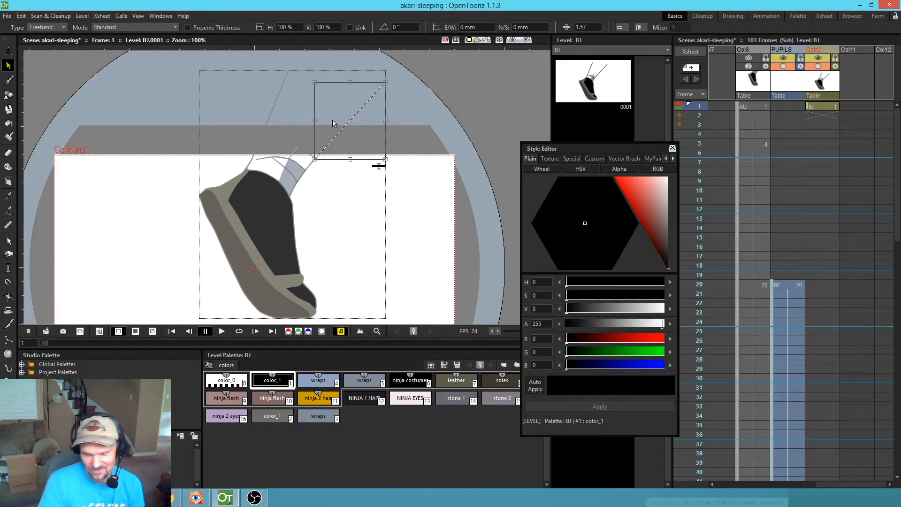
click(278, 90)
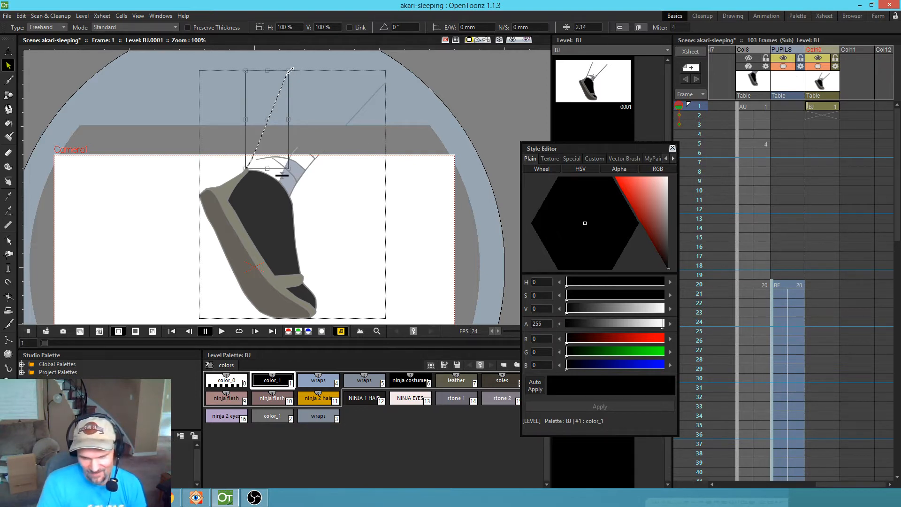
click(341, 74)
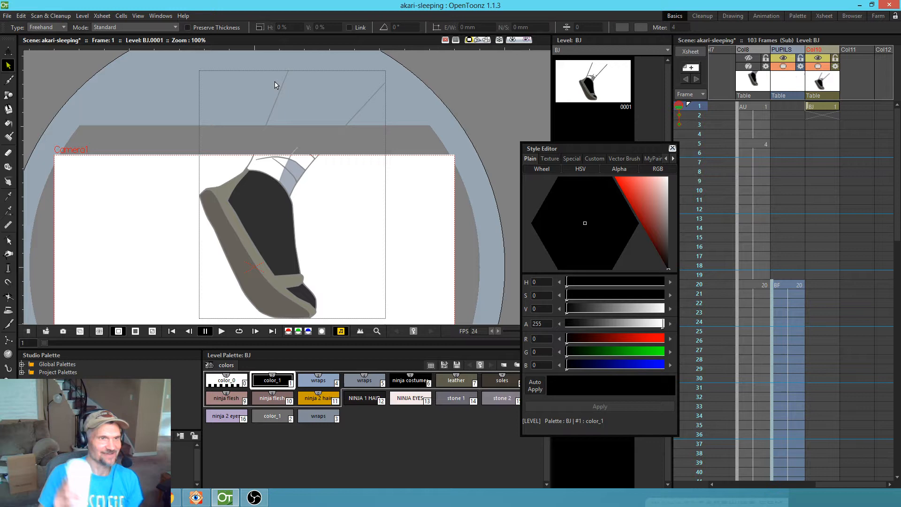
key(ctrl+s)
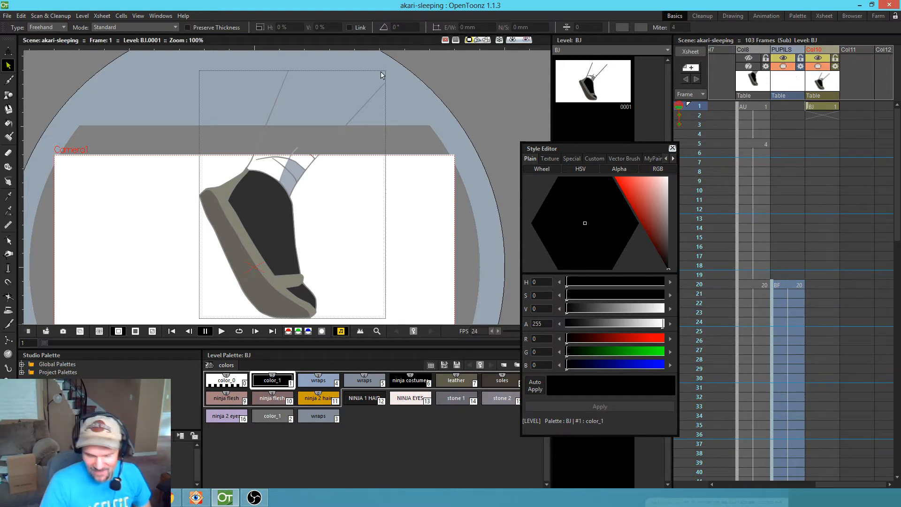
- Select the right leg line in Col10 and reposition its upper endpoint with the Control Point Editor
click(325, 158)
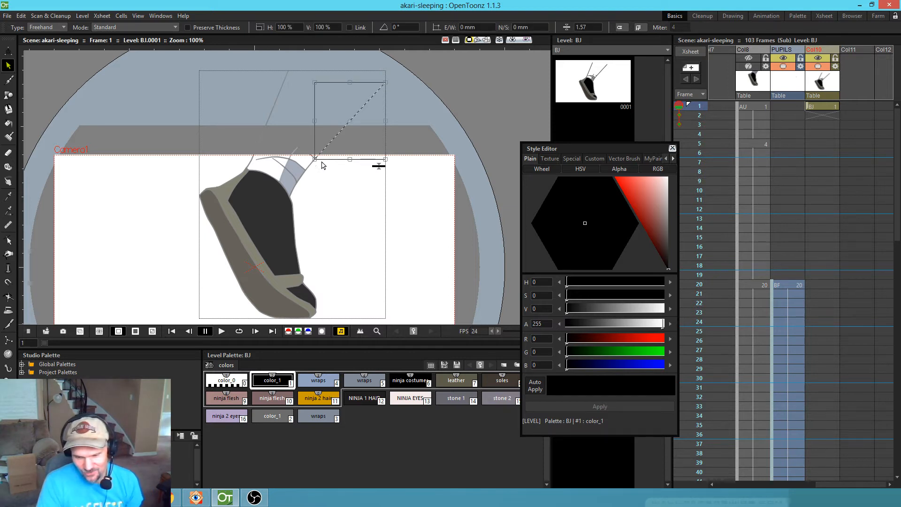
click(327, 170)
click(321, 154)
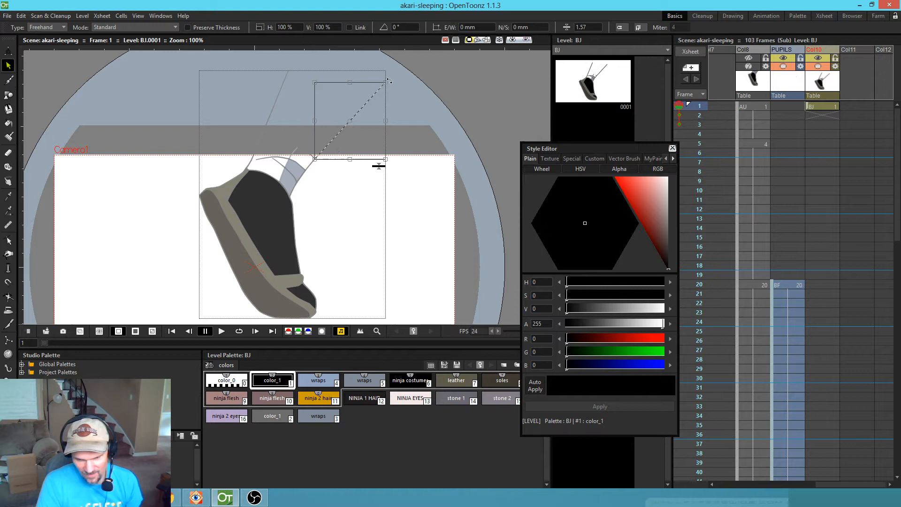
key(c)
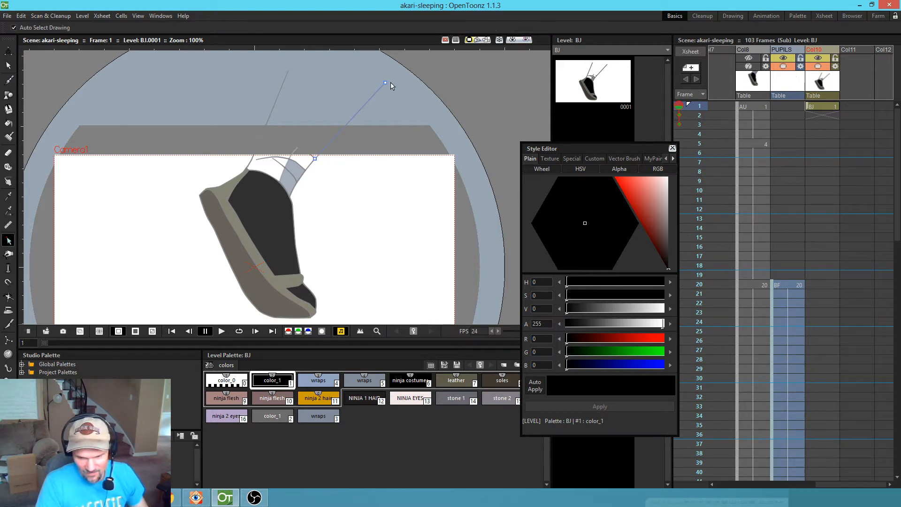
drag(386, 82, 319, 153)
drag(363, 105, 382, 82)
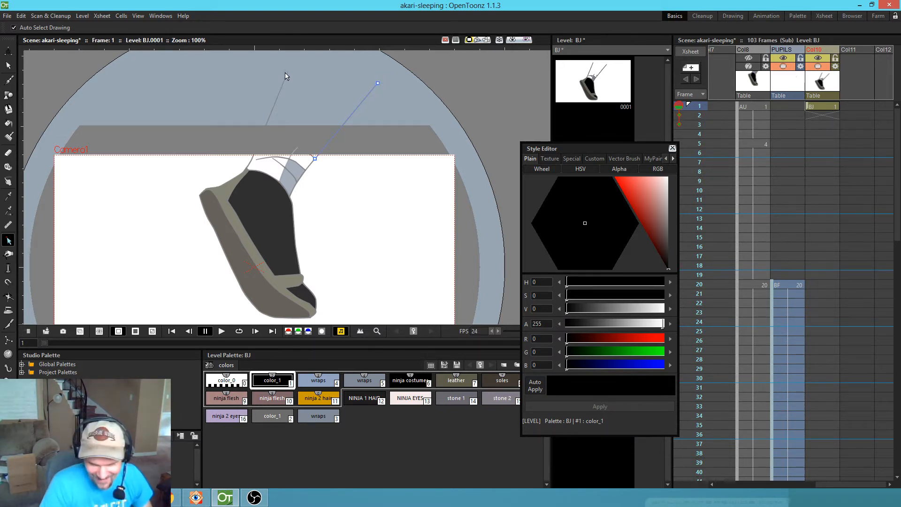
- Extend and bend the left leg line into a curved calf outline, and raise the right leg line's upper endpoint
drag(289, 73, 269, 120)
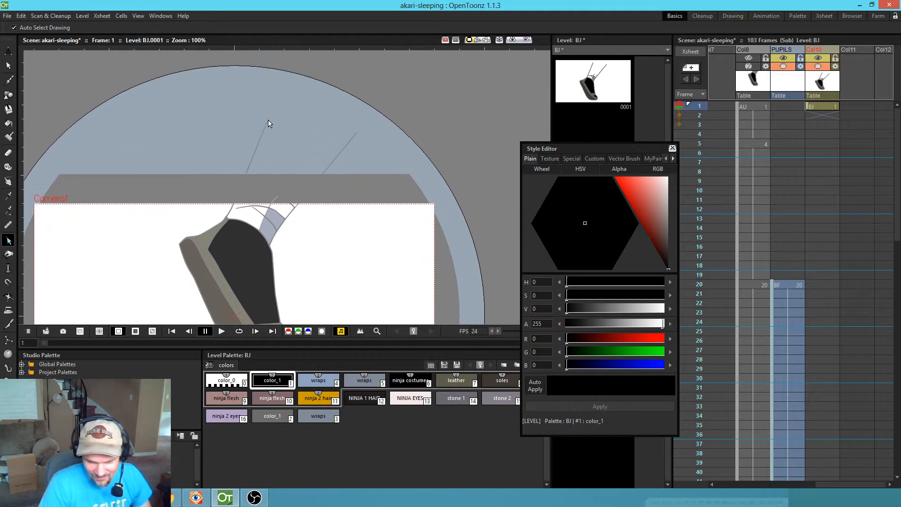
drag(269, 126, 282, 94)
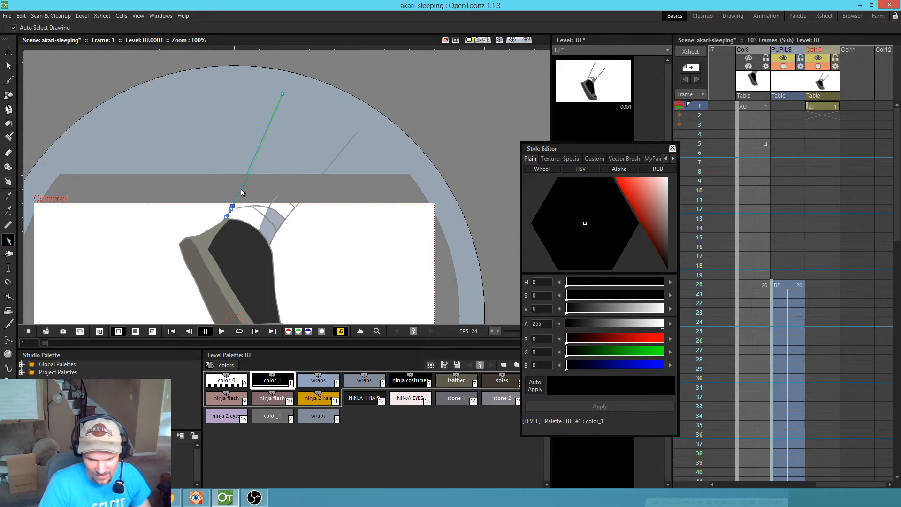
drag(264, 135, 264, 114)
drag(251, 148, 247, 160)
click(309, 89)
click(281, 95)
mouse_move(284, 94)
mouse_down()
mouse_move(301, 97)
mouse_move(297, 88)
mouse_move(270, 96)
mouse_move(279, 96)
mouse_move(249, 141)
mouse_up()
drag(300, 97, 300, 92)
click(355, 136)
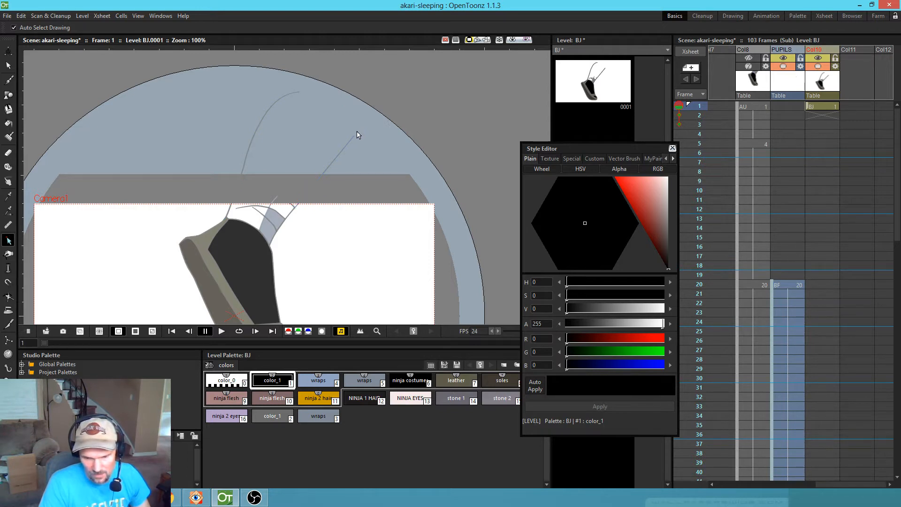
drag(358, 133, 360, 121)
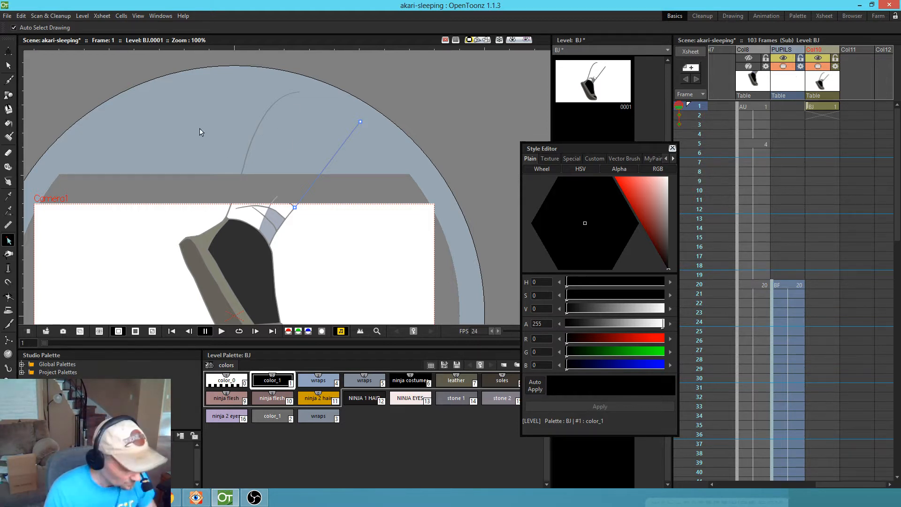
- Pick the grey outline style color_1 (#2) as the current drawing style in the BJ palette
key(k)
click(270, 116)
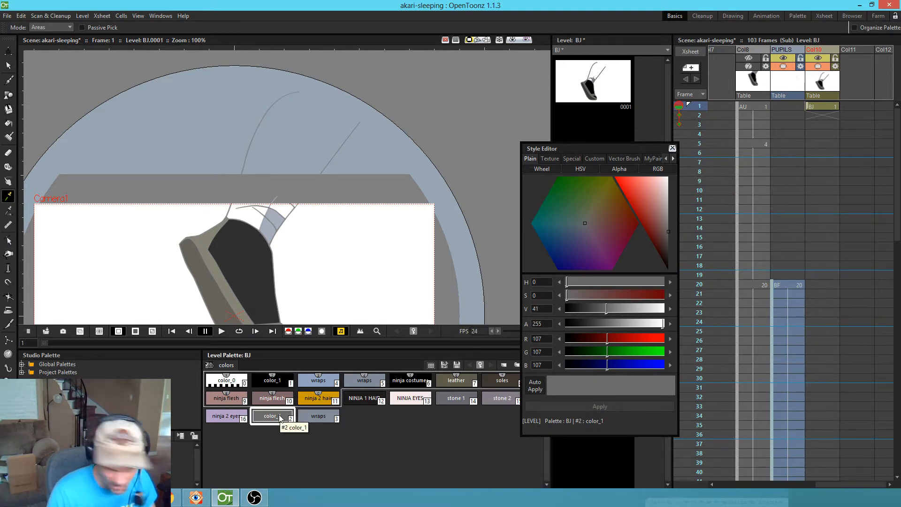
key(b)
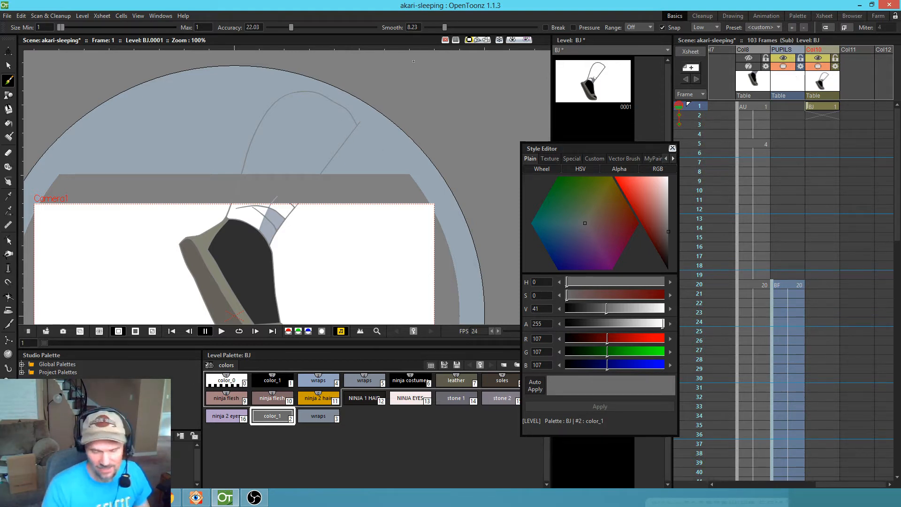
key(ctrl+z)
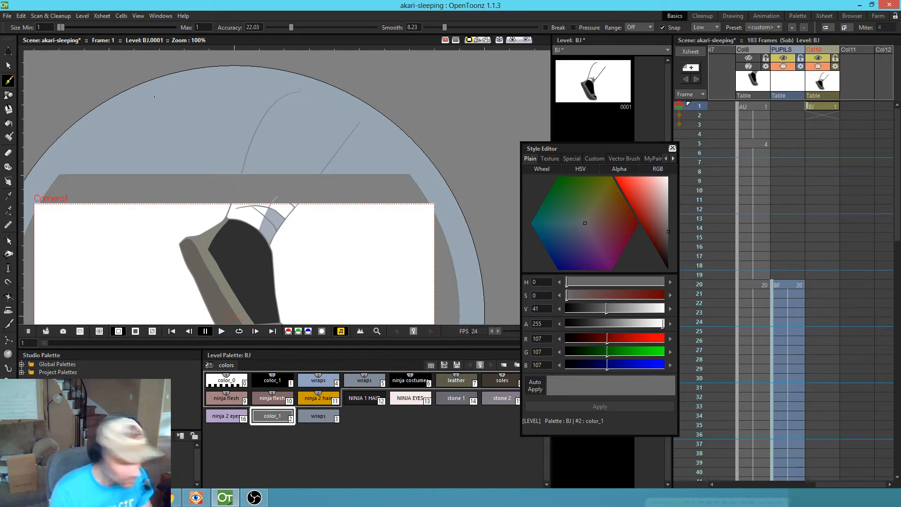
key(g)
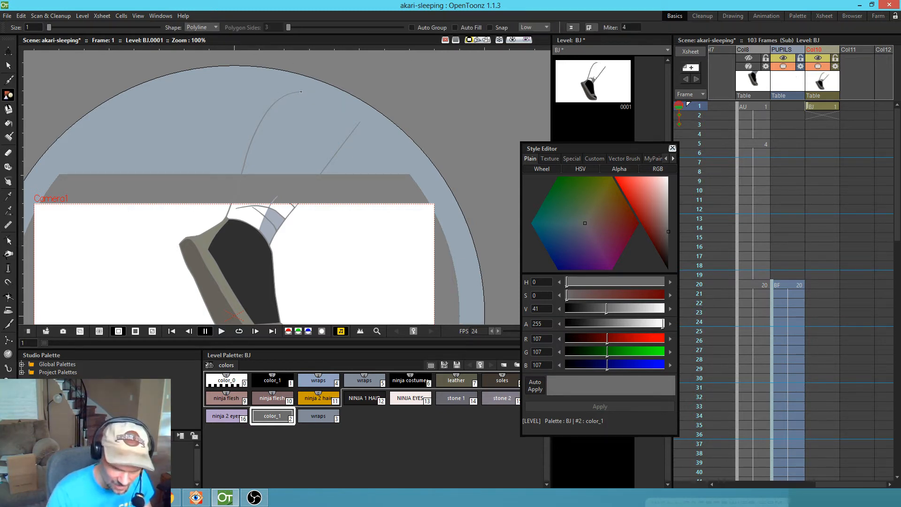
click(299, 92)
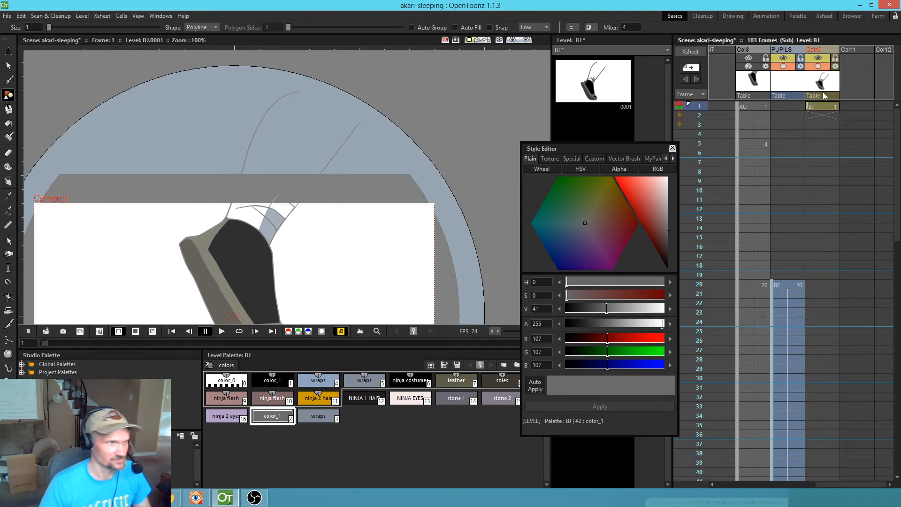
- Close the top of the leg with a Brush stroke joining the two line ends, and bow it outward into a curve
click(825, 106)
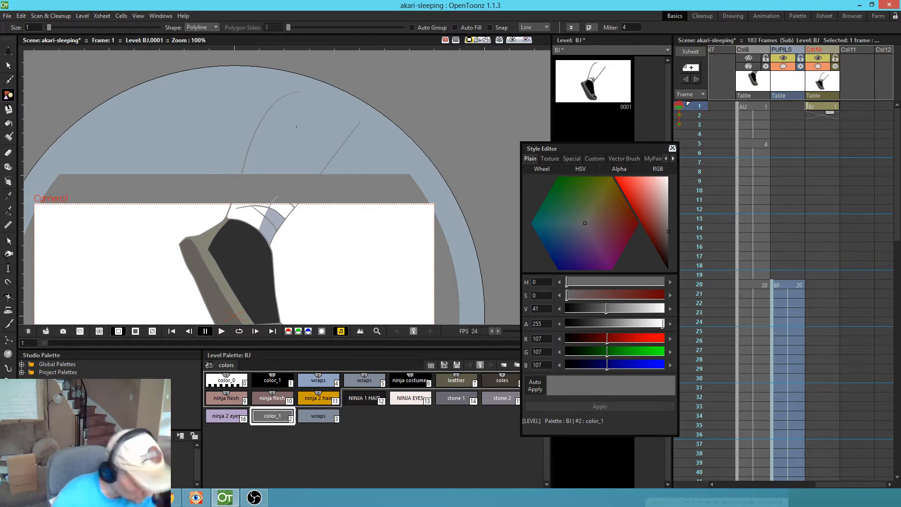
key(b)
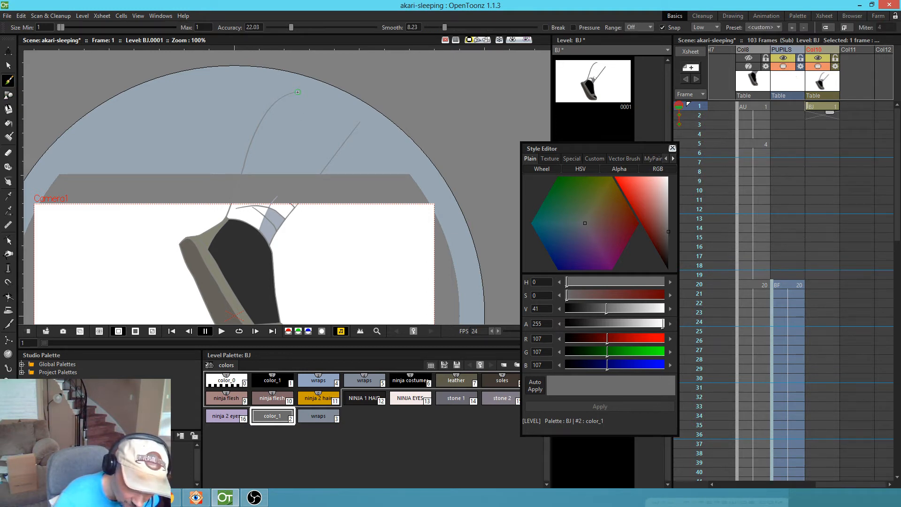
mouse_move(311, 96)
mouse_down()
mouse_move(359, 103)
mouse_move(369, 116)
mouse_move(360, 121)
mouse_up()
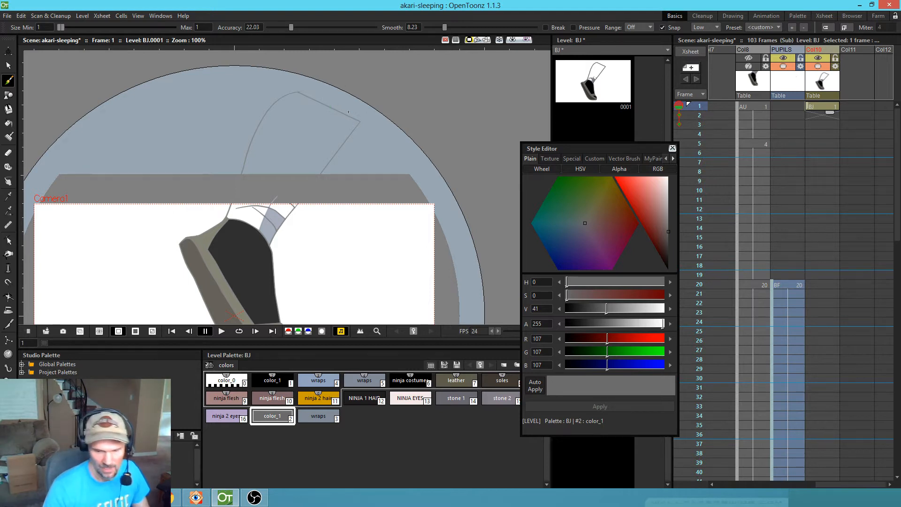
key(s)
click(329, 102)
drag(331, 100, 335, 91)
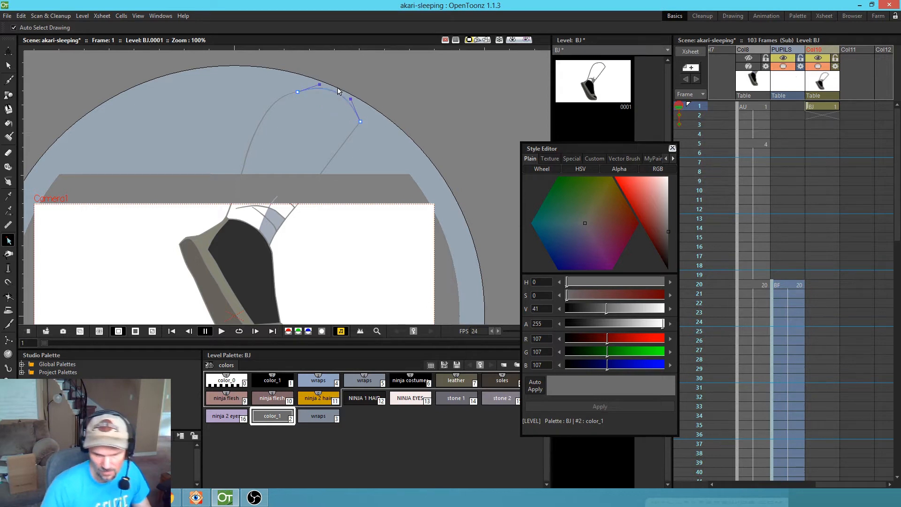
- Delete the short stray stroke poking above the ankle wraps after trying to shorten it
click(281, 203)
drag(276, 199, 270, 213)
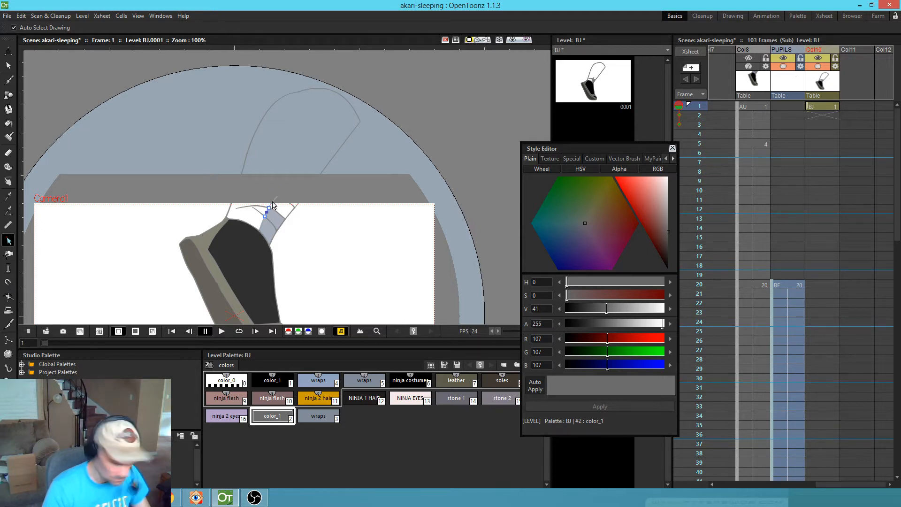
key(s)
click(273, 201)
mouse_move(252, 195)
mouse_down()
mouse_move(257, 213)
mouse_move(288, 202)
mouse_move(276, 189)
mouse_move(250, 204)
mouse_move(260, 226)
mouse_move(287, 200)
mouse_up()
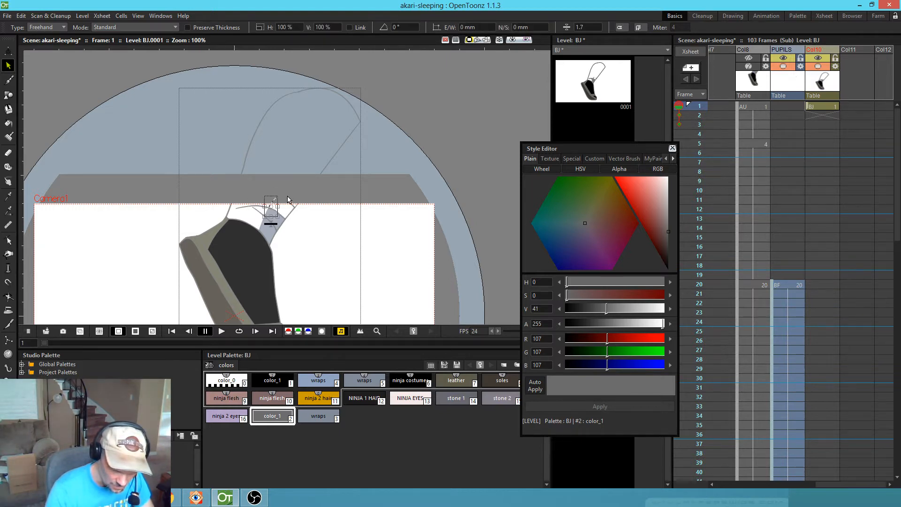
key(Delete)
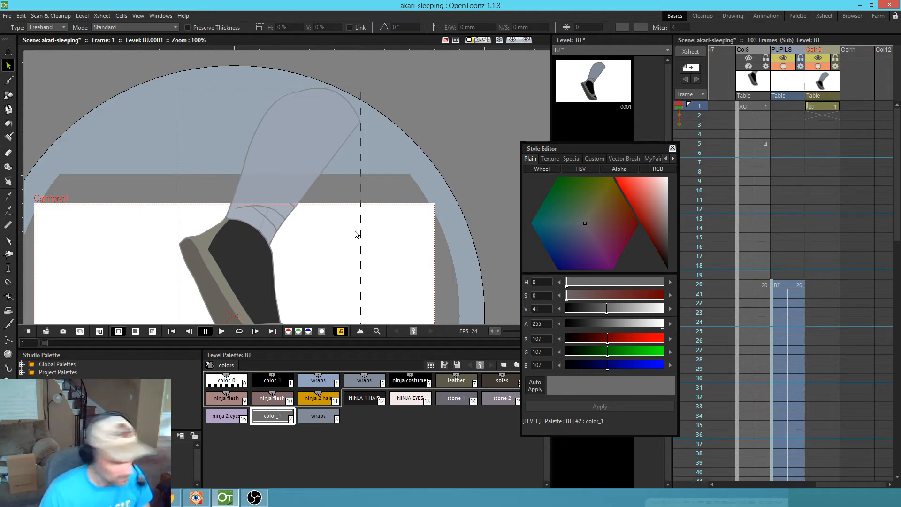
key(a)
drag(303, 183, 290, 234)
key(ctrl+z)
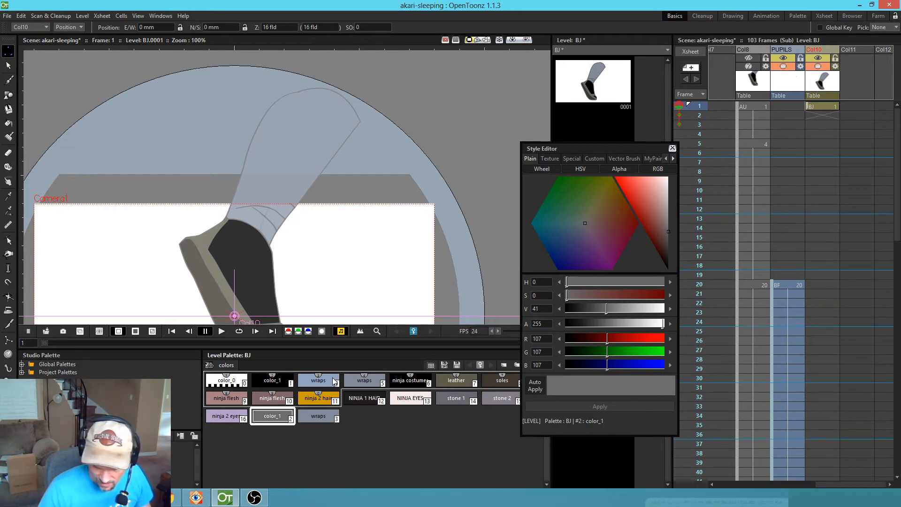
- Sample the leg's fill with the Style Picker in Areas mode to identify its palette style
key(k)
click(305, 161)
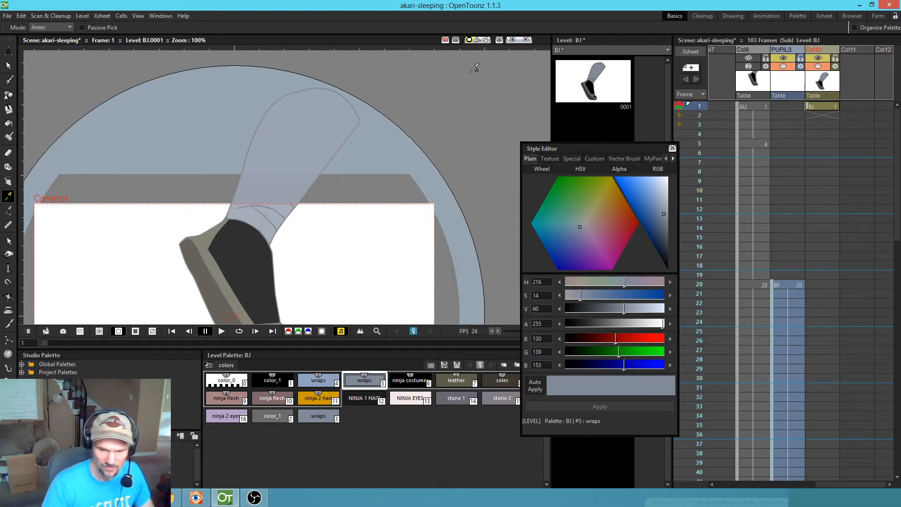
click(487, 41)
click(469, 40)
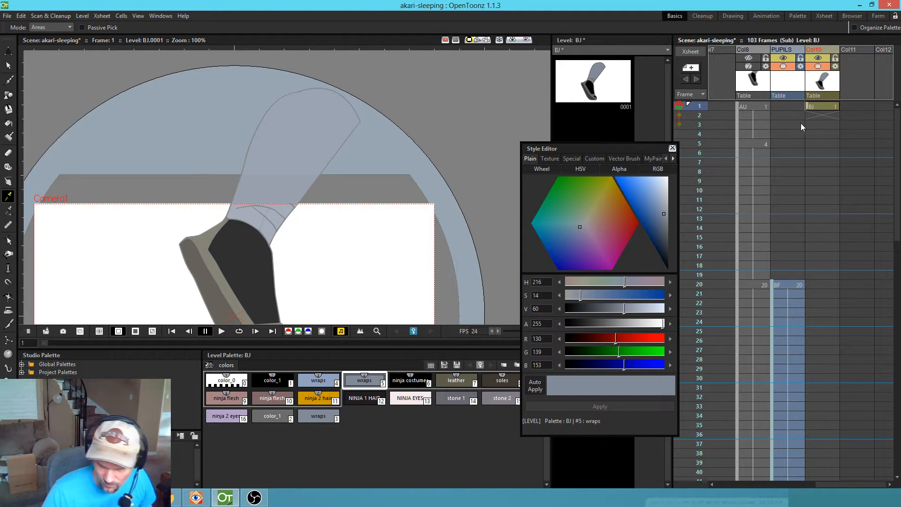
- View the AU drawings in Col8 at frames 1 and 5 as reference, and return to Col10's drawing at frame 1
click(762, 111)
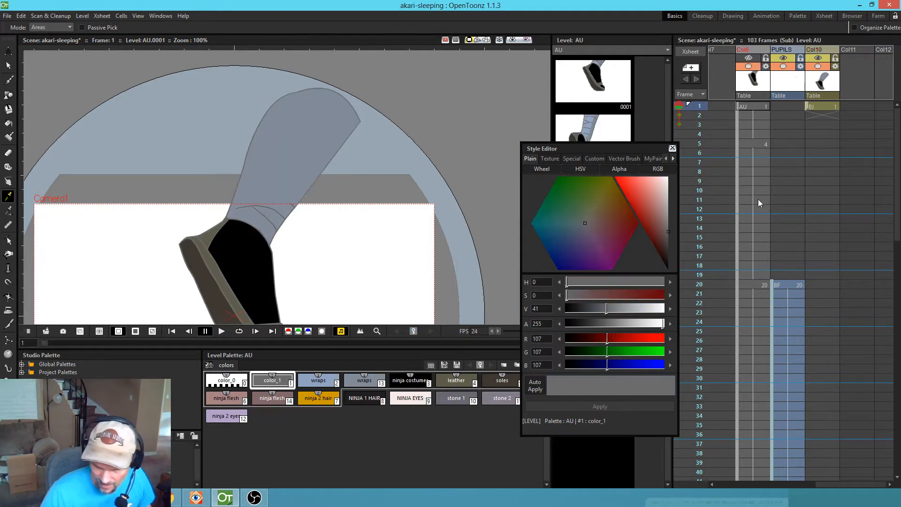
click(760, 143)
drag(378, 277, 414, 196)
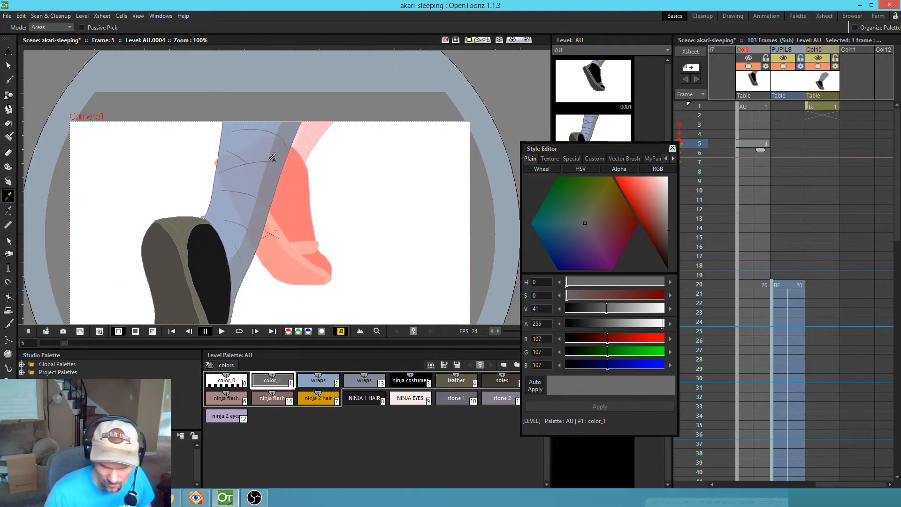
click(818, 106)
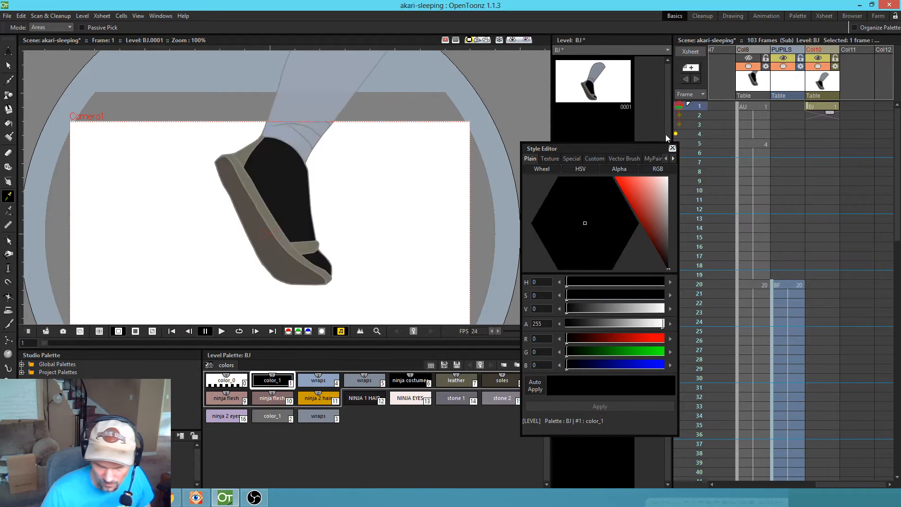
- Draw three curved wrap lines across the lower leg above the ankle with the Brush in grey color_1 (#2)
drag(358, 167, 321, 246)
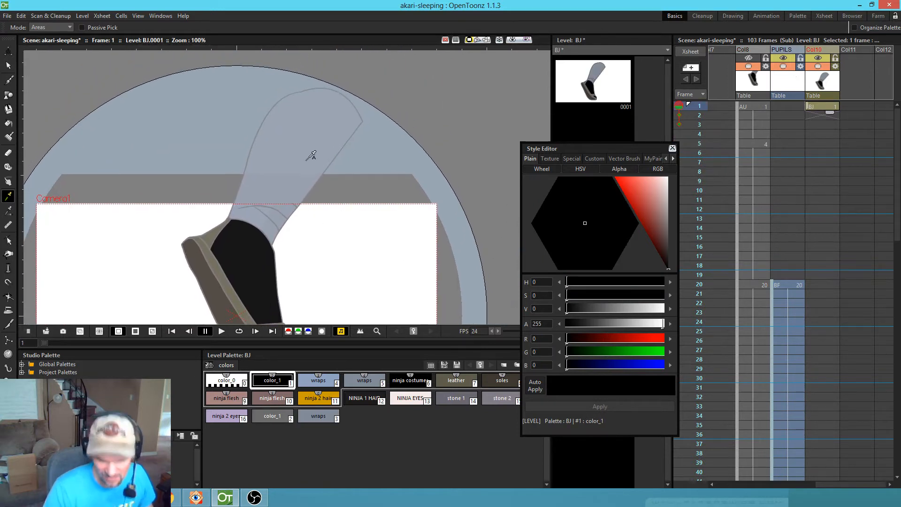
key(shift+space)
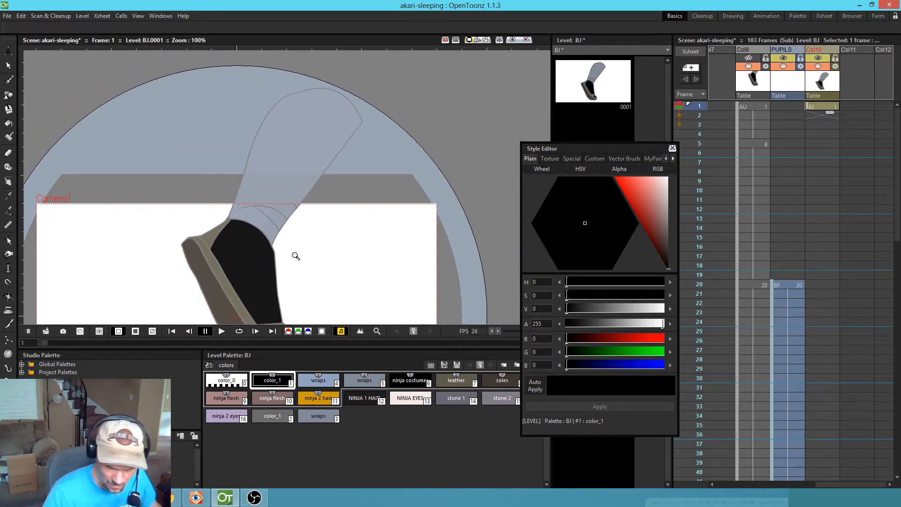
drag(295, 256, 344, 213)
drag(327, 171, 357, 273)
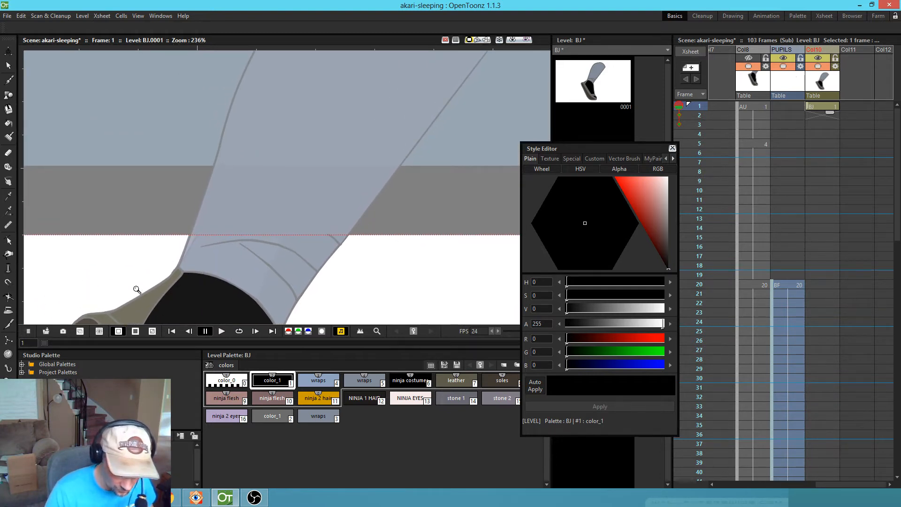
click(279, 417)
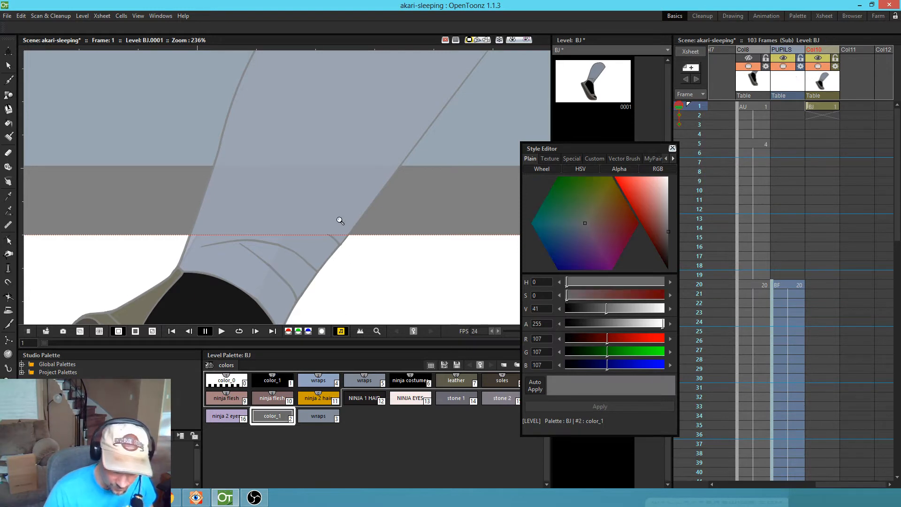
key(b)
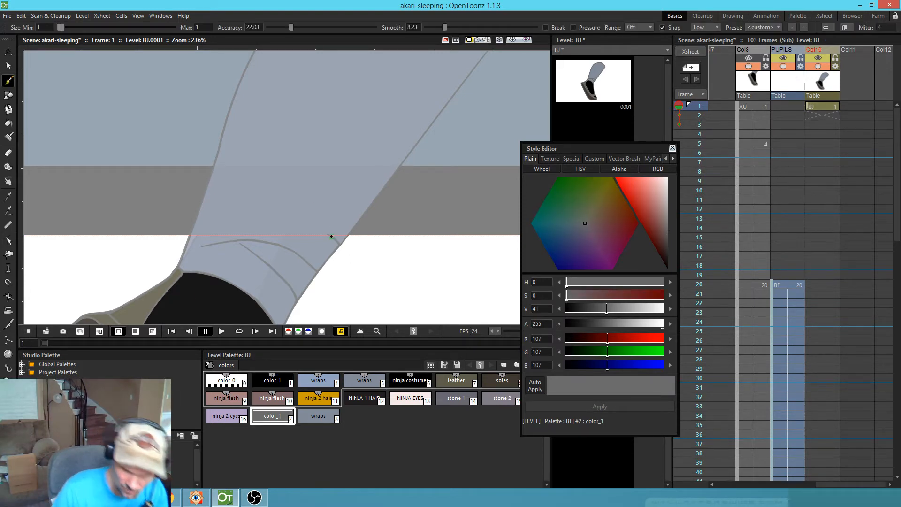
mouse_move(330, 236)
mouse_down()
mouse_move(242, 206)
mouse_move(221, 210)
mouse_up()
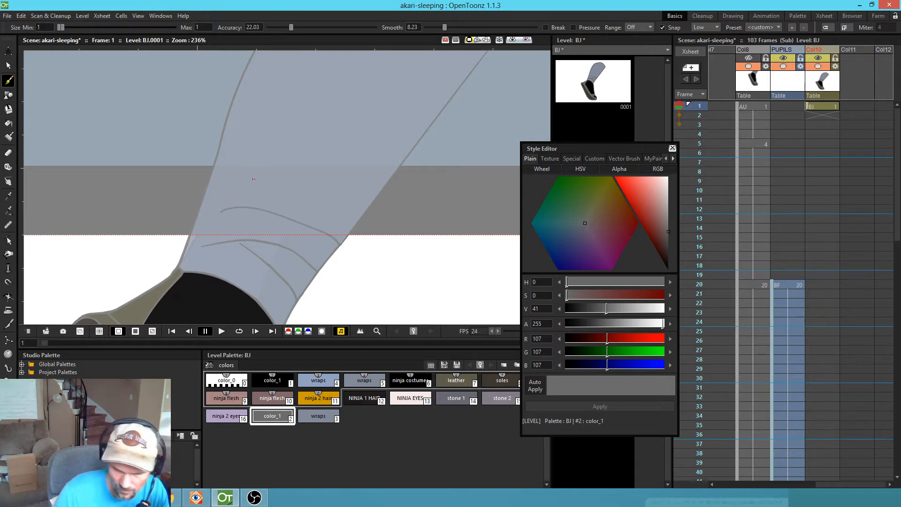
drag(228, 180, 299, 169)
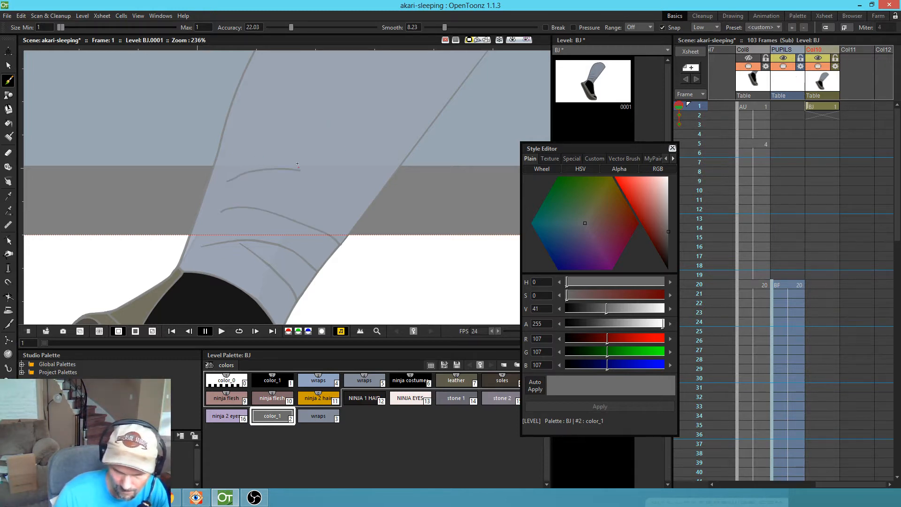
mouse_move(257, 146)
mouse_down()
mouse_move(325, 187)
mouse_move(357, 219)
mouse_up()
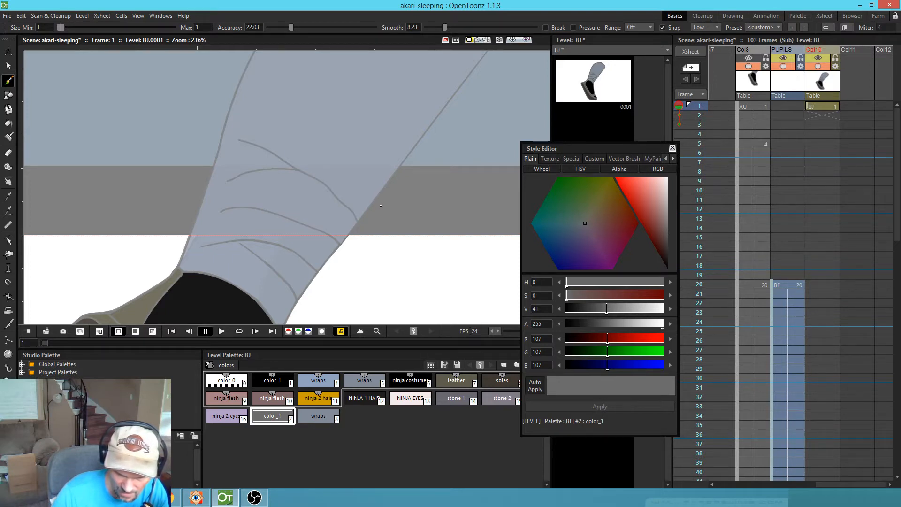
- Try a wrap line across the mid-calf, undo it, and set the Brush's Smooth value to 28.35
drag(321, 135, 287, 227)
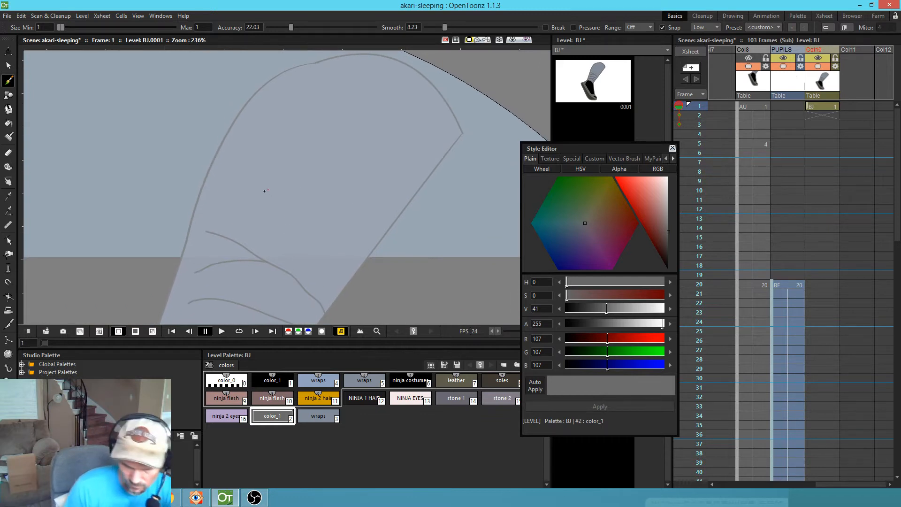
mouse_move(215, 196)
mouse_down()
mouse_move(289, 219)
mouse_move(353, 275)
mouse_up()
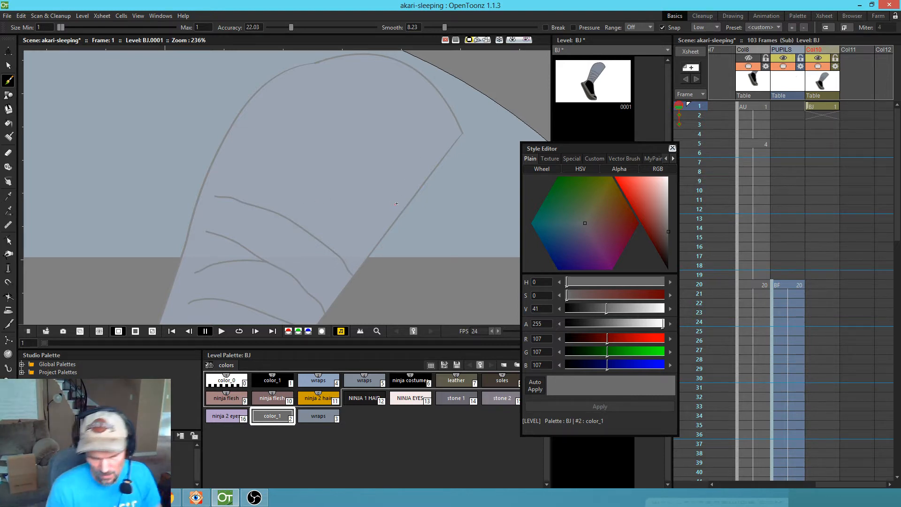
key(ctrl+z)
drag(451, 27, 488, 30)
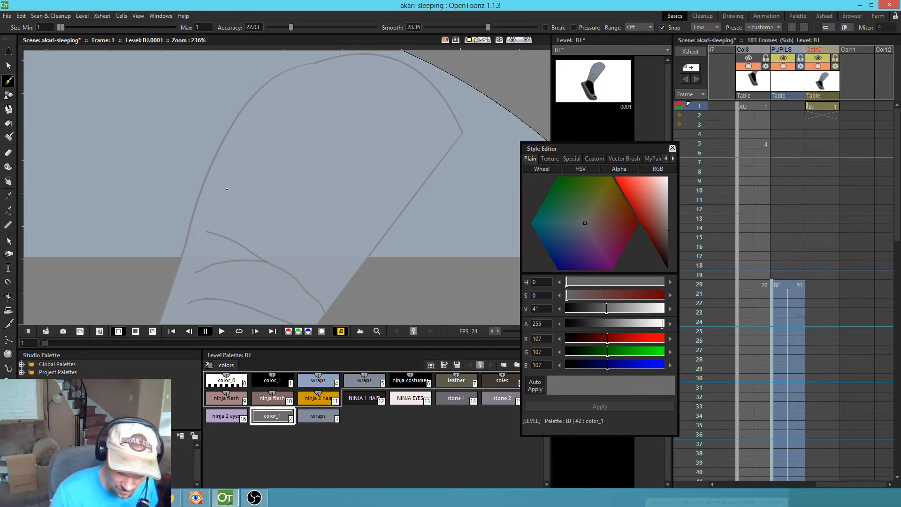
- Draw four more wrap lines up the calf towards the top of the leg, and save the scene
drag(272, 209, 355, 266)
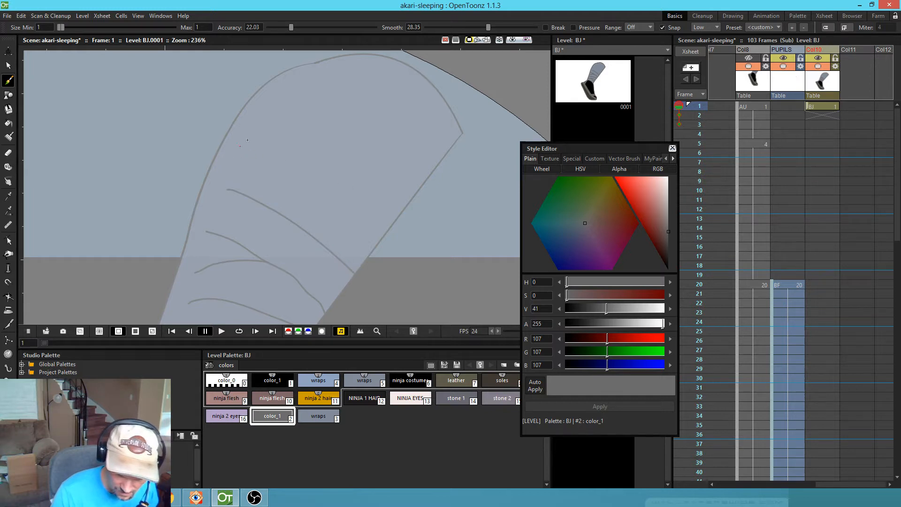
mouse_move(258, 118)
mouse_down()
mouse_move(341, 118)
mouse_move(434, 161)
mouse_up()
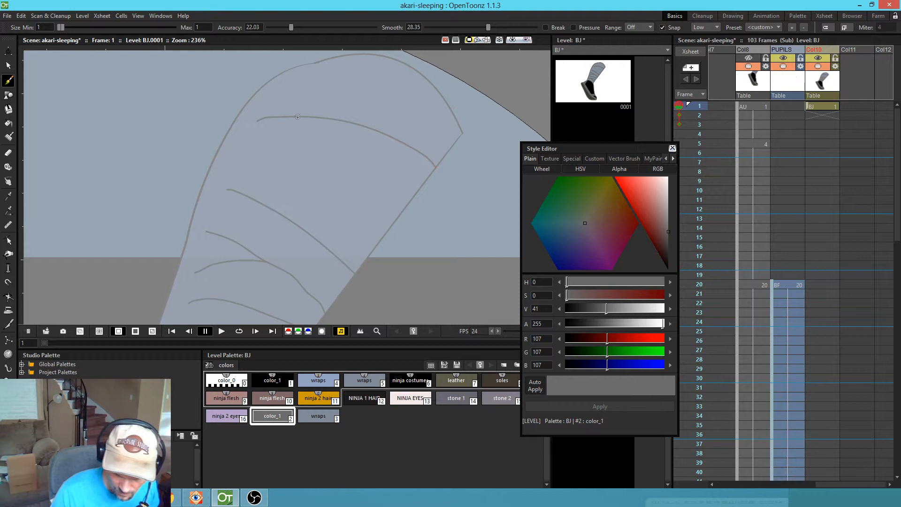
drag(341, 135, 409, 198)
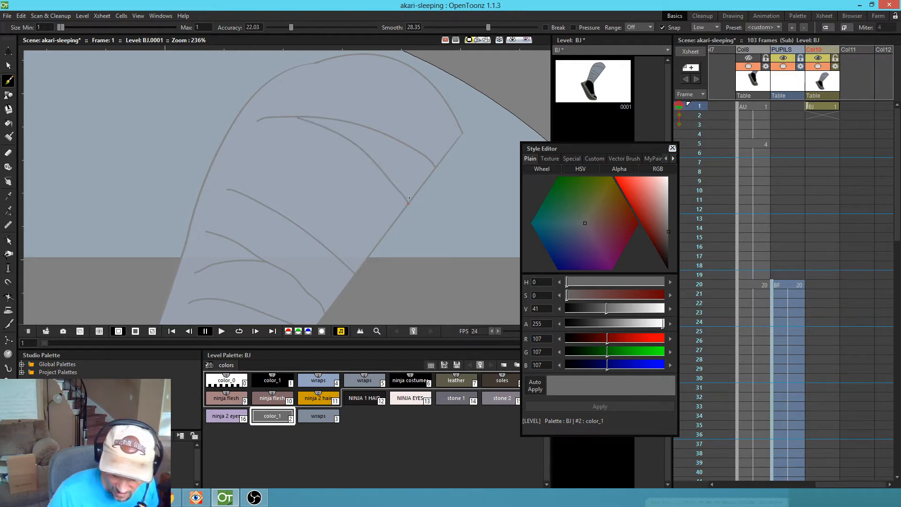
mouse_move(283, 153)
mouse_down()
mouse_move(326, 176)
mouse_move(387, 225)
mouse_up()
scroll(387, 225, down, 4)
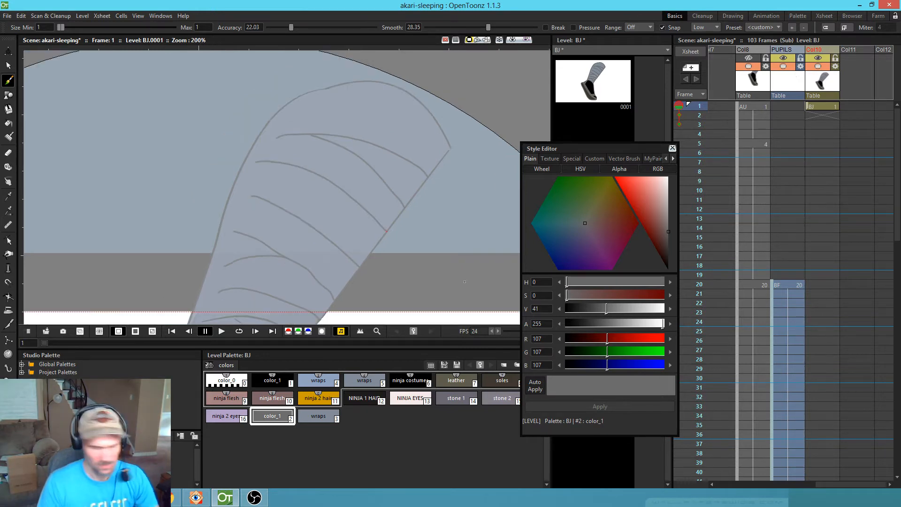
drag(408, 267, 400, 147)
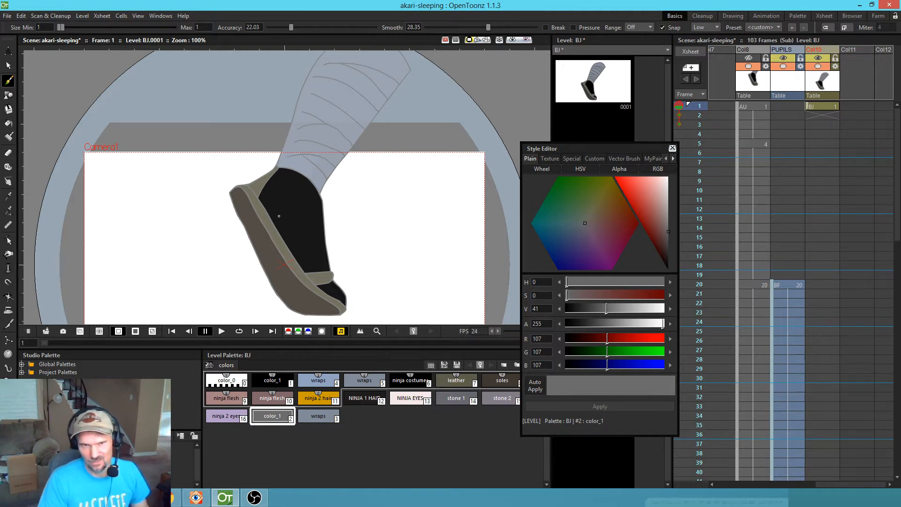
key(ctrl+s)
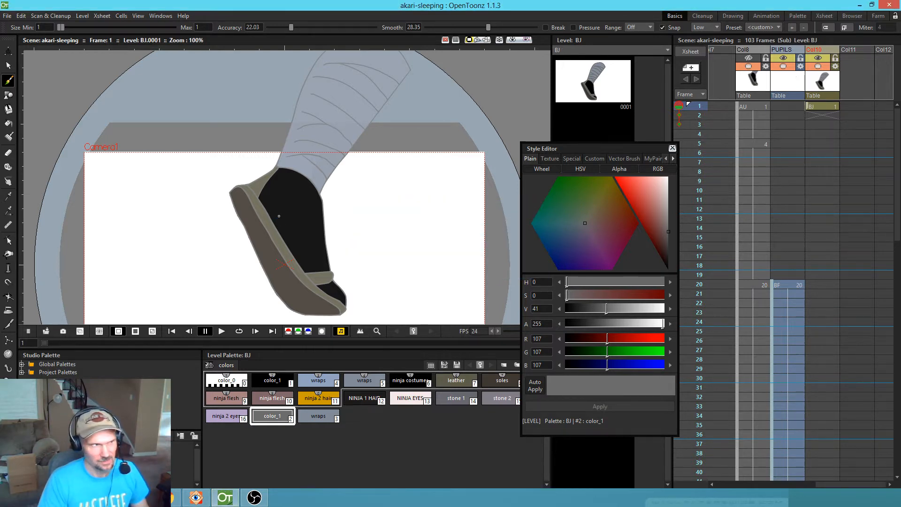
- Compare the Col8 and Col10 drawings by toggling their camera stand visibility, leaving Col8 hidden and Col10 selected
click(749, 67)
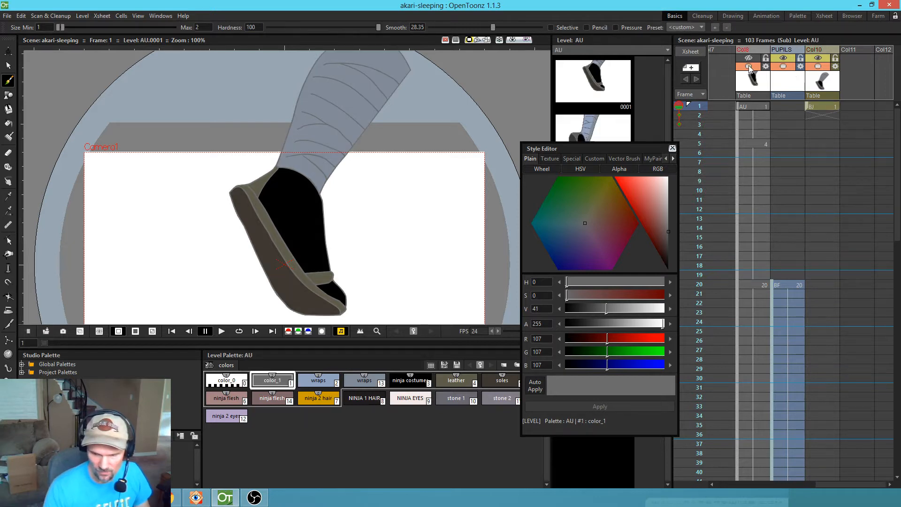
click(818, 69)
click(818, 68)
click(749, 67)
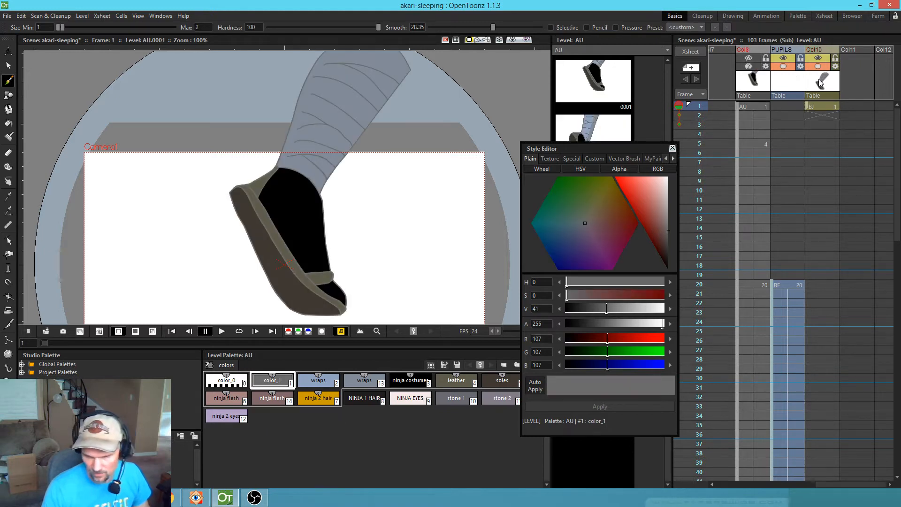
click(811, 96)
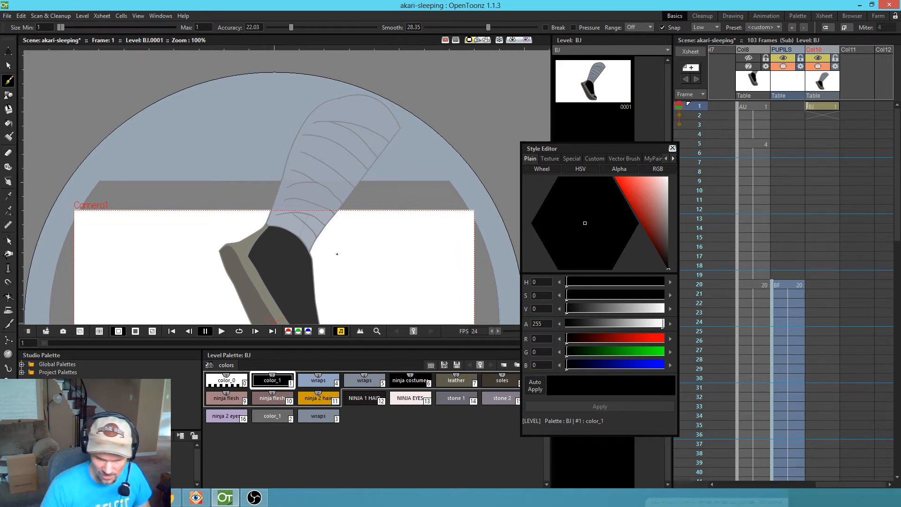
- Pick the wraps style (#5) in the BJ palette as the current style, checking Col8's first drawing against Col10's
click(367, 383)
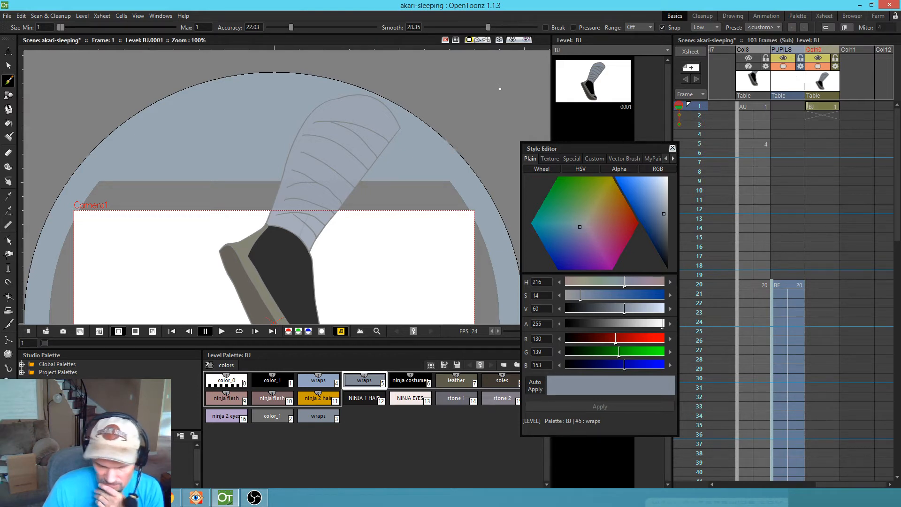
key(f)
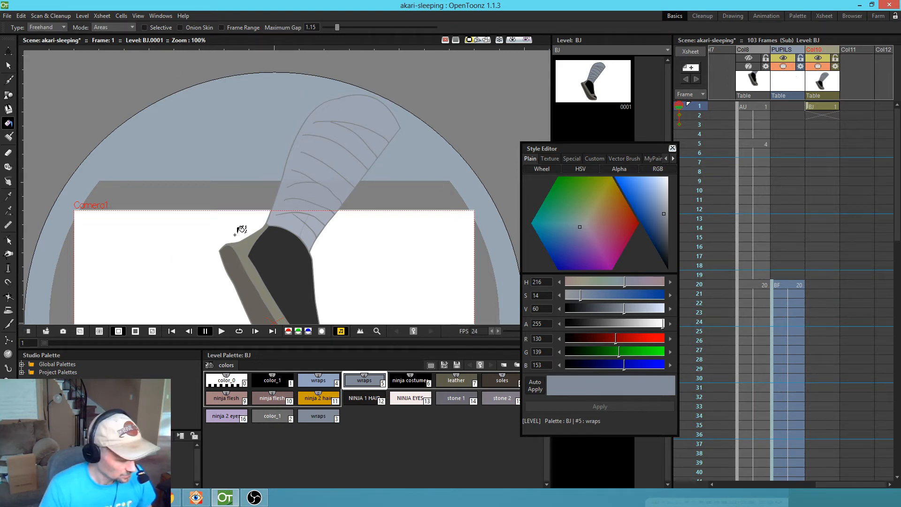
key(b)
click(753, 106)
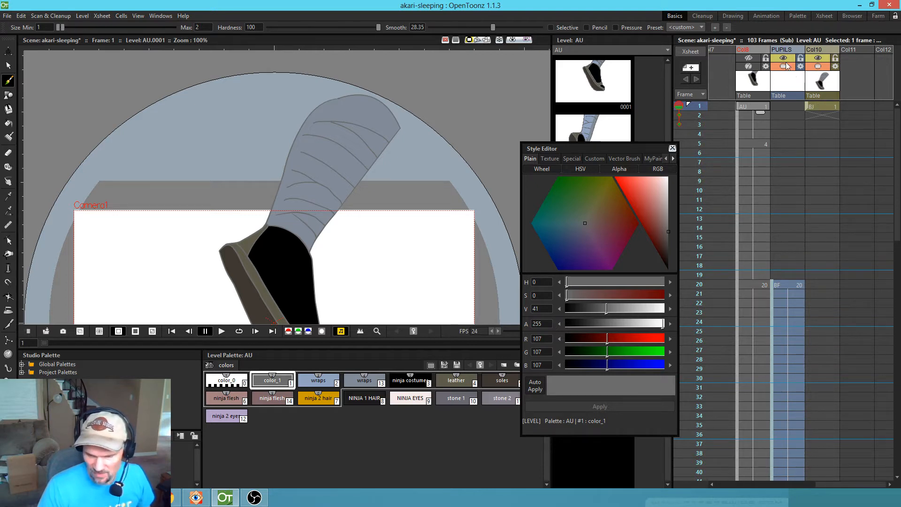
click(817, 106)
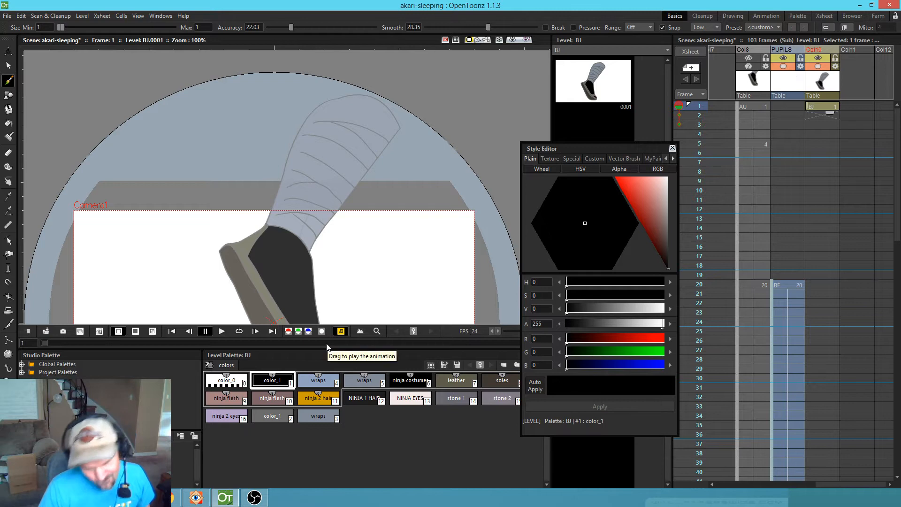
mouse_move(377, 231)
mouse_down()
mouse_move(334, 257)
mouse_move(335, 267)
mouse_up()
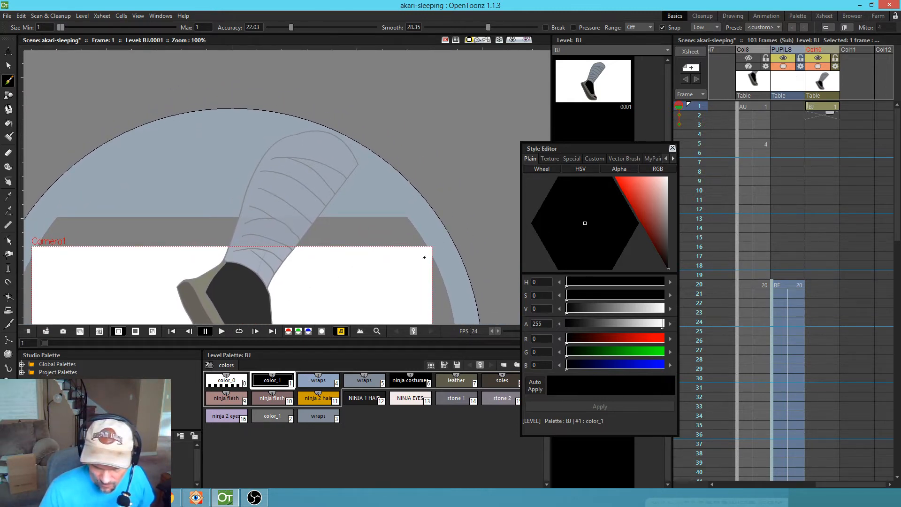
click(367, 381)
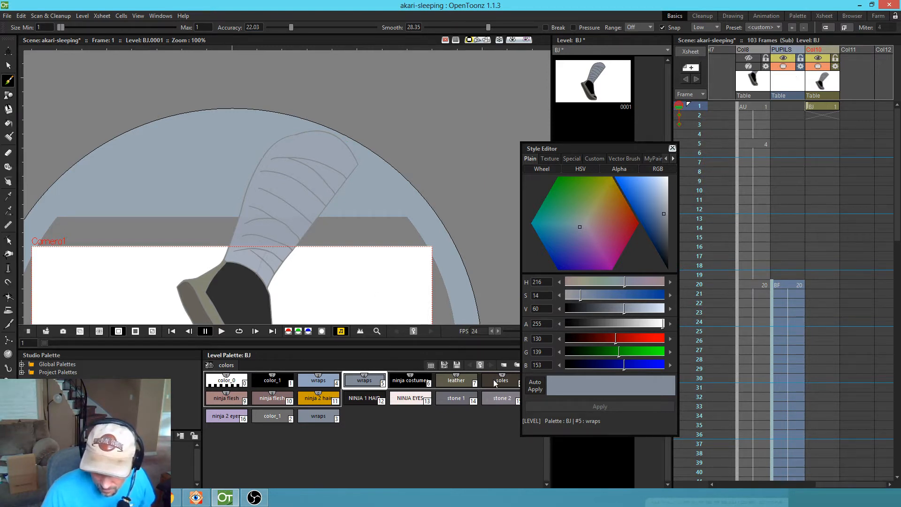
- Hide Col10 and show Col8 on the camera stand so that the original AU foot drawing is displayed
click(748, 97)
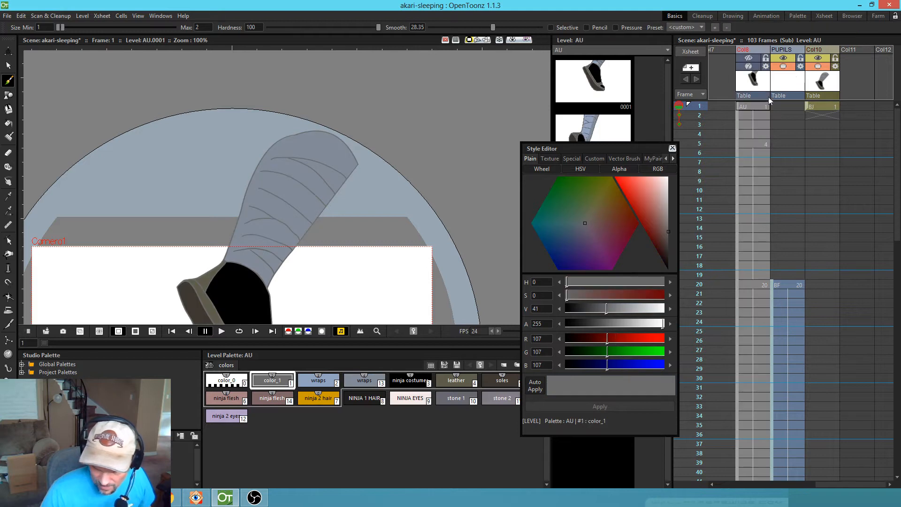
click(819, 67)
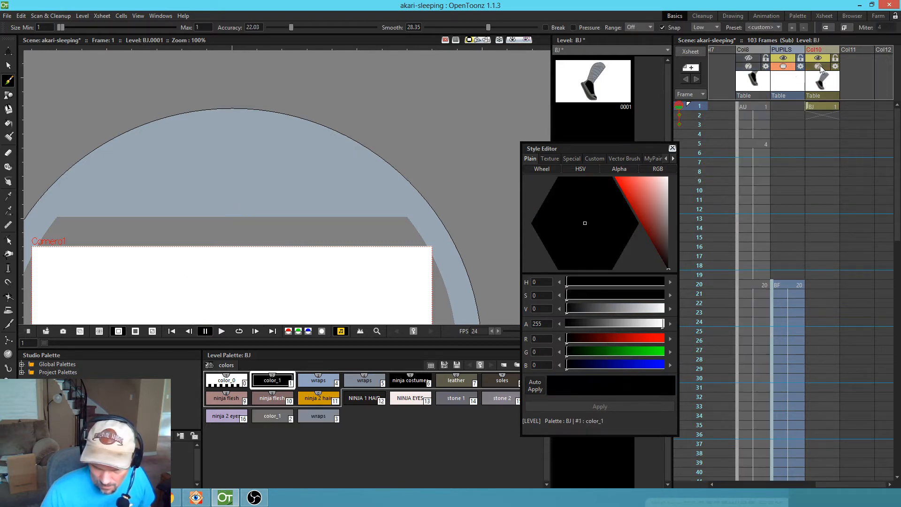
click(749, 66)
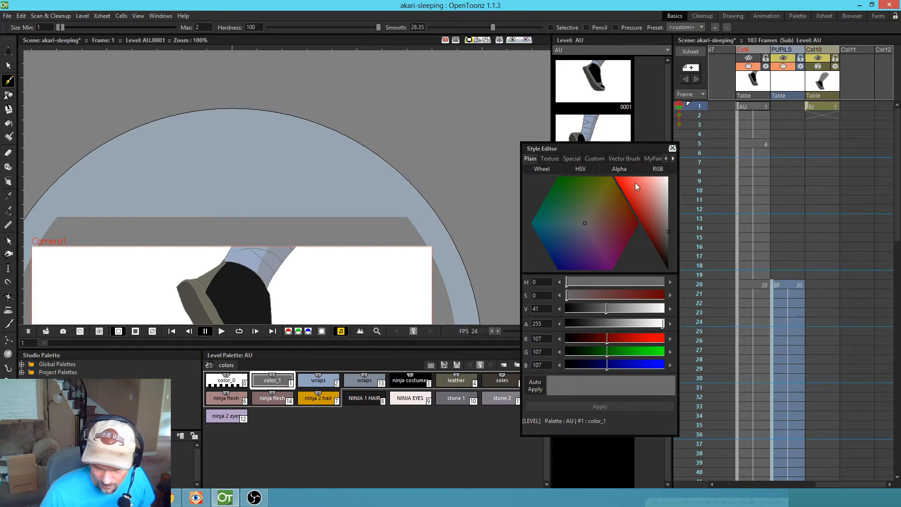
- Hide Col8 on the camera stand and show Col10's BJ drawing at frame 1
click(324, 383)
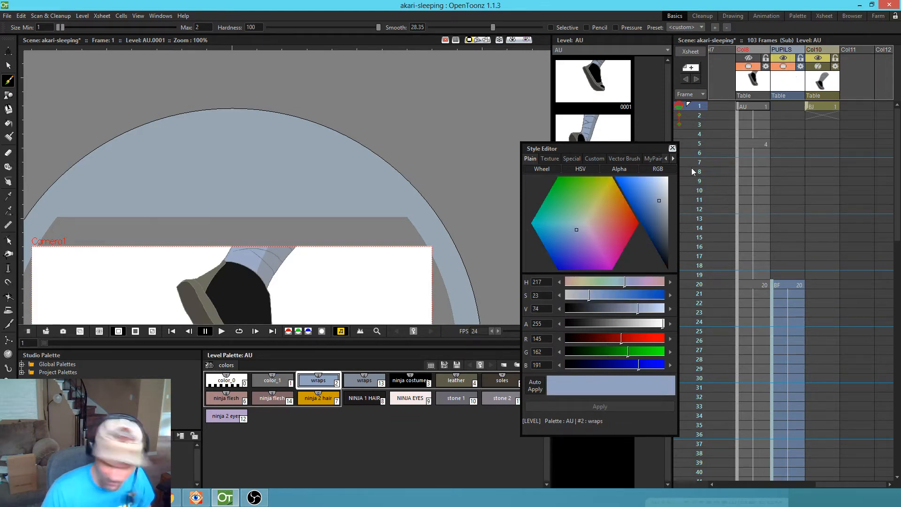
click(824, 106)
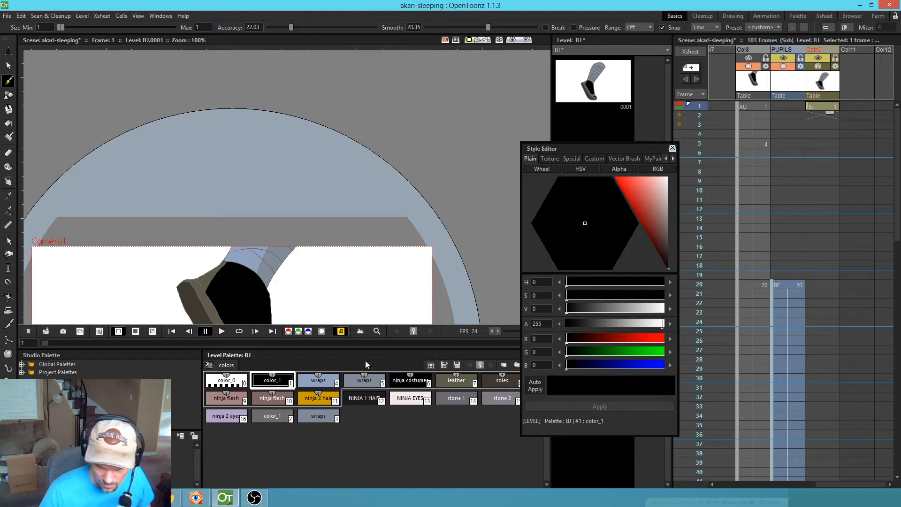
click(750, 66)
click(819, 67)
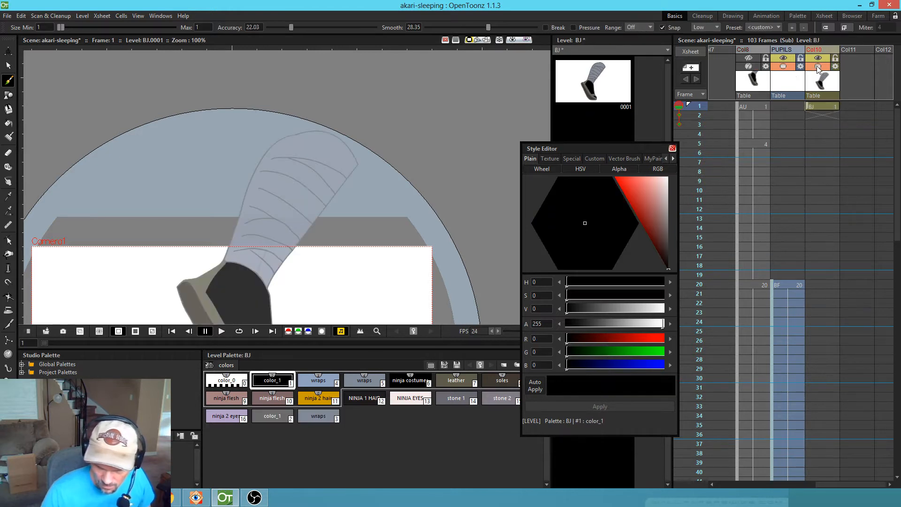
- Fill all areas of the extended leg with the wraps style (#4) using a freehand area fill
click(320, 384)
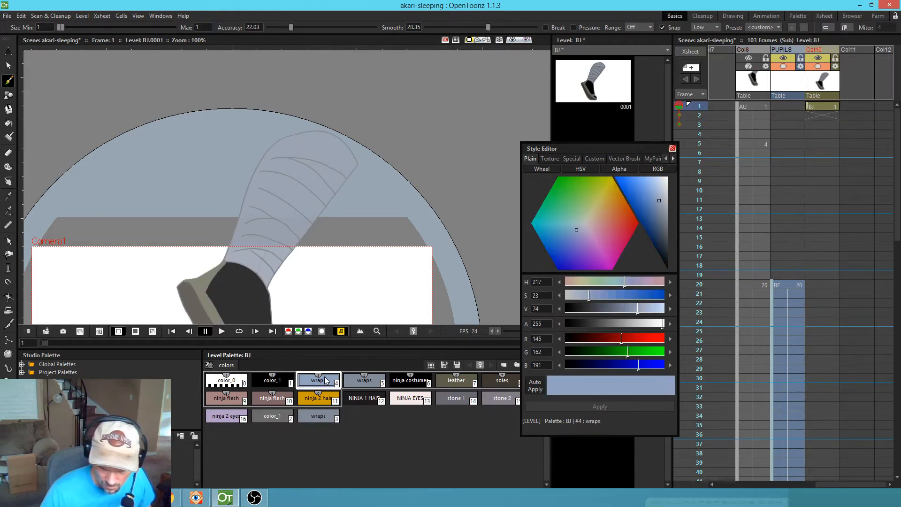
key(f)
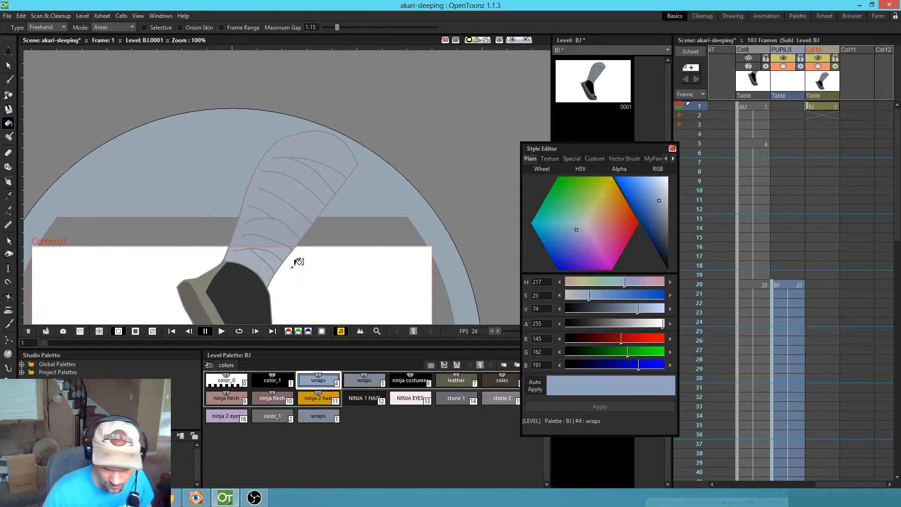
mouse_move(342, 117)
mouse_down()
mouse_move(207, 215)
mouse_move(306, 294)
mouse_move(338, 85)
mouse_up()
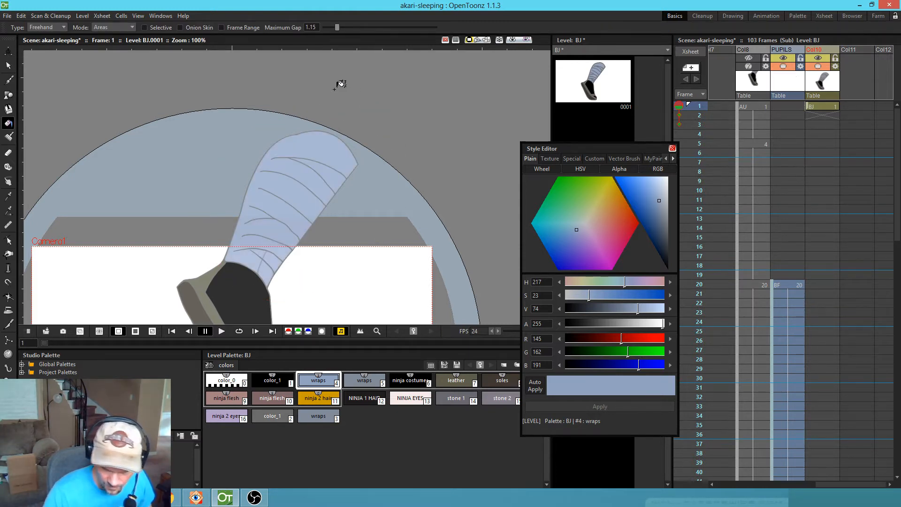
drag(284, 266, 302, 248)
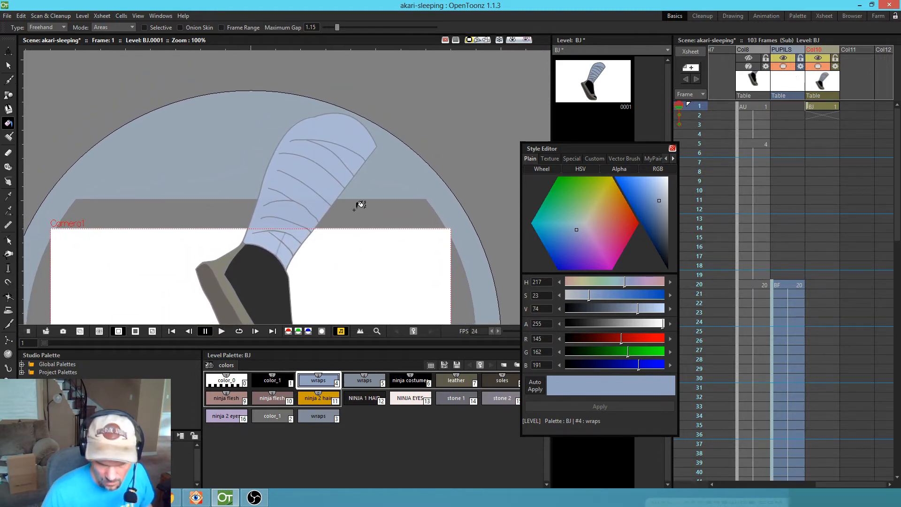
- Draw a shadow line along the back of the leg with the wraps style (#5) and fill the strip behind it
click(360, 381)
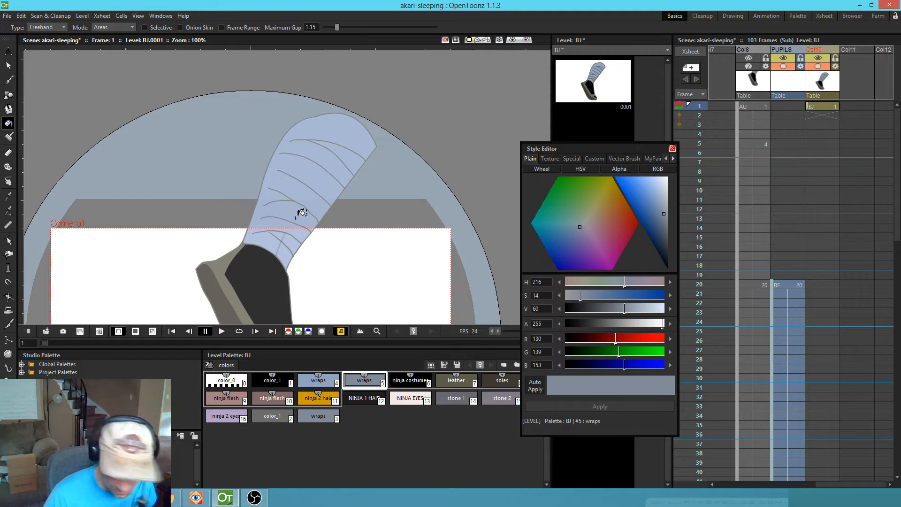
key(b)
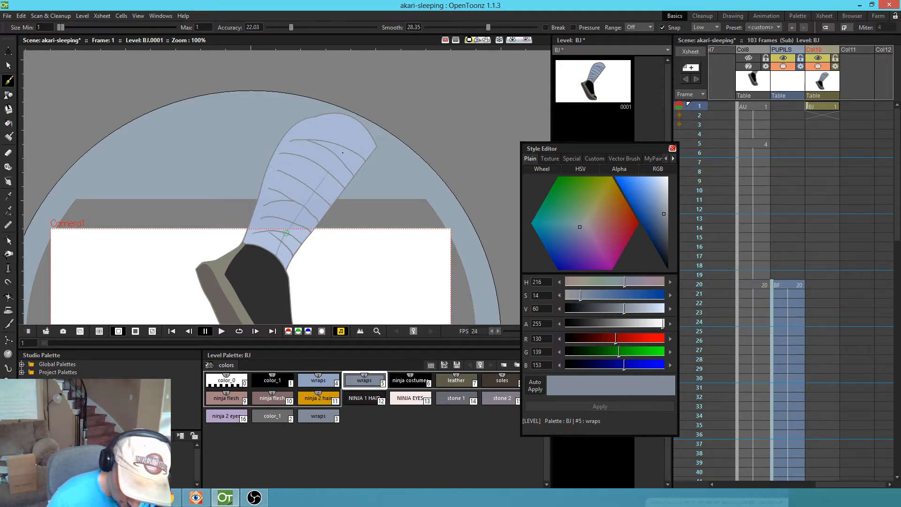
drag(286, 233, 360, 122)
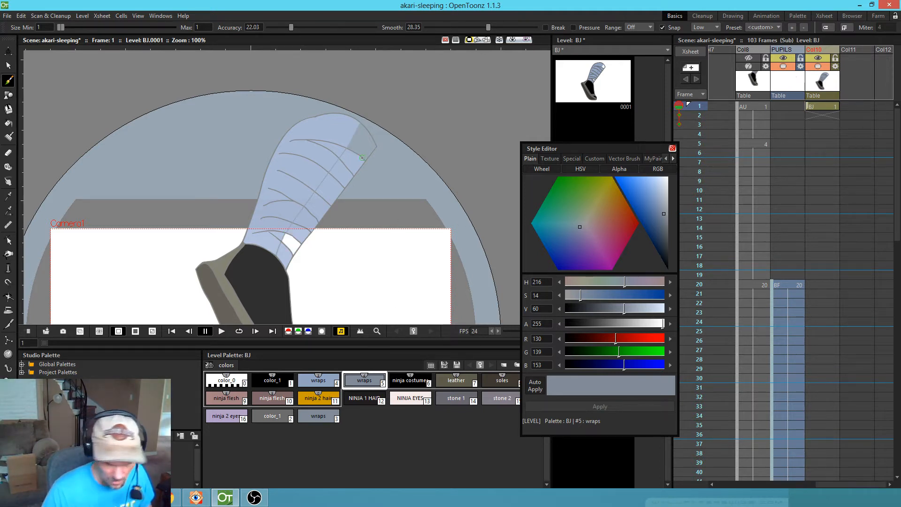
key(f)
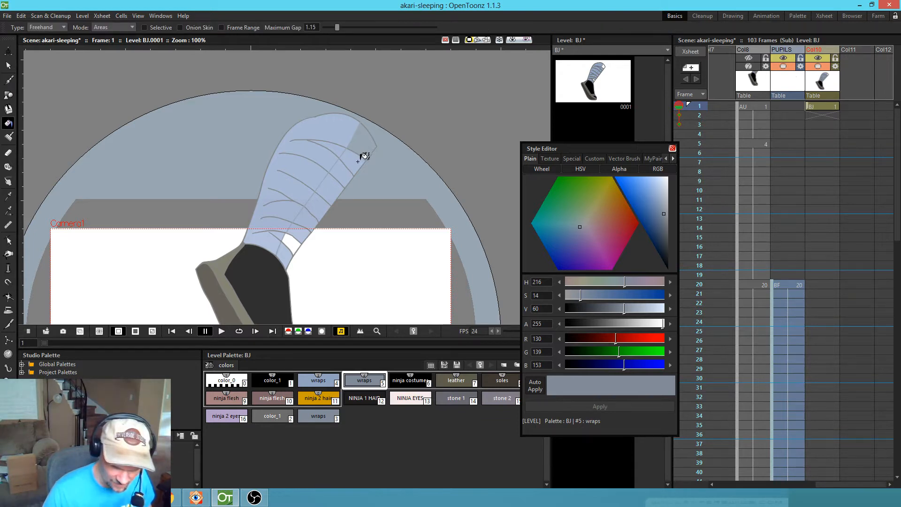
mouse_move(371, 169)
mouse_down()
mouse_move(363, 144)
mouse_move(345, 144)
mouse_move(299, 185)
mouse_move(275, 246)
mouse_move(277, 266)
mouse_move(303, 259)
mouse_move(381, 158)
mouse_up()
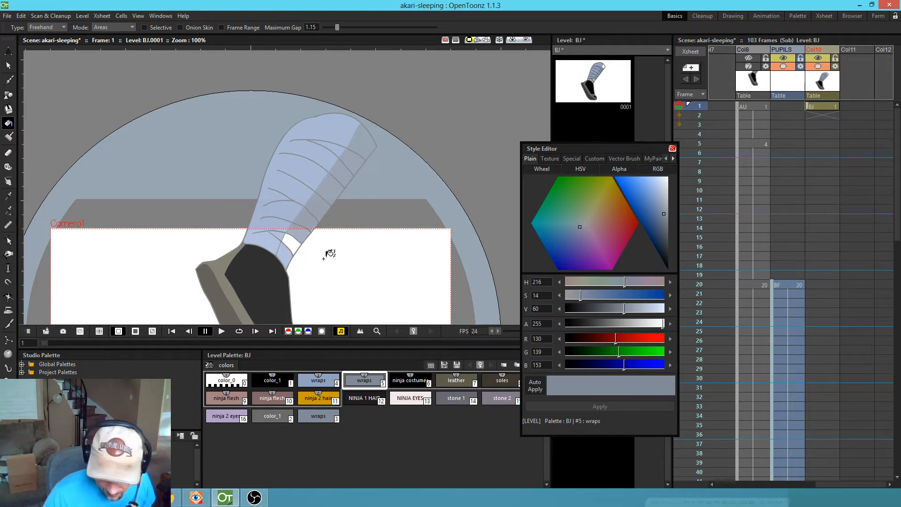
- Inspect where the shadow line crosses the wrap lines and try to fill the white gap above the ankle with wraps (#5)
key(shift+space)
drag(316, 266, 332, 202)
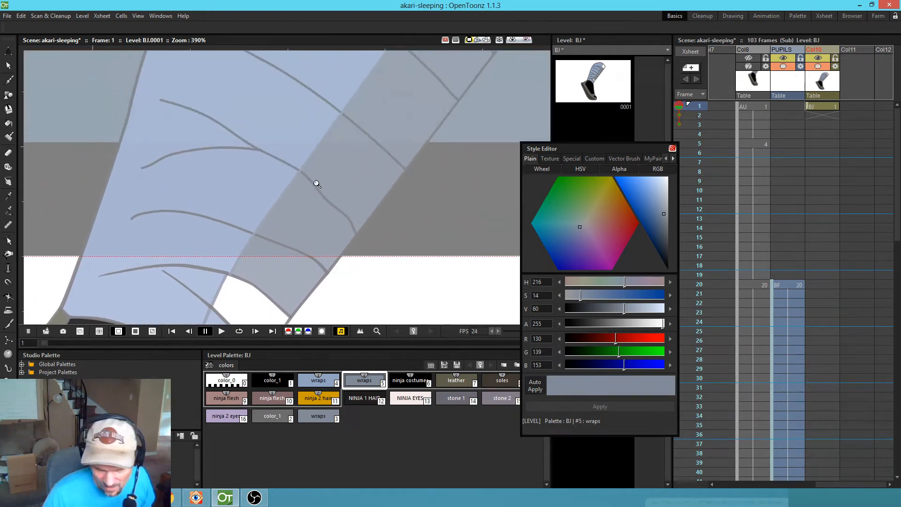
drag(293, 180, 356, 137)
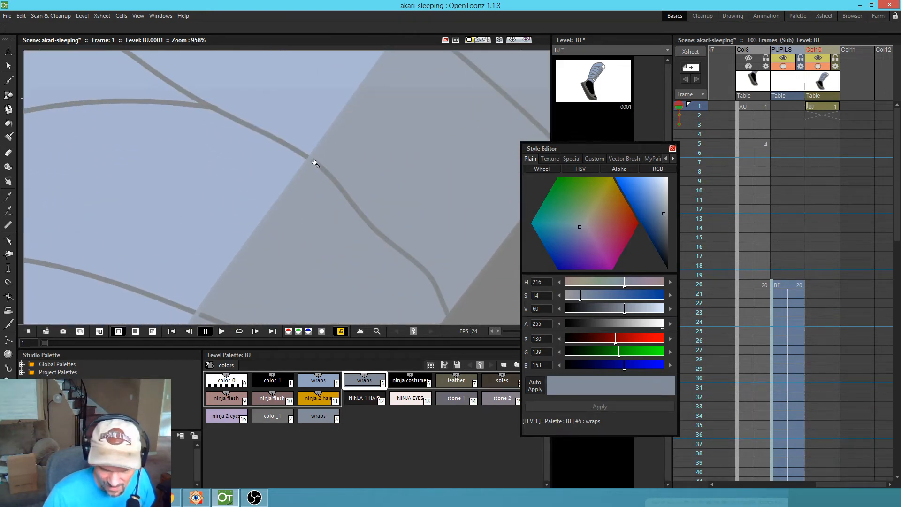
drag(432, 167, 398, 202)
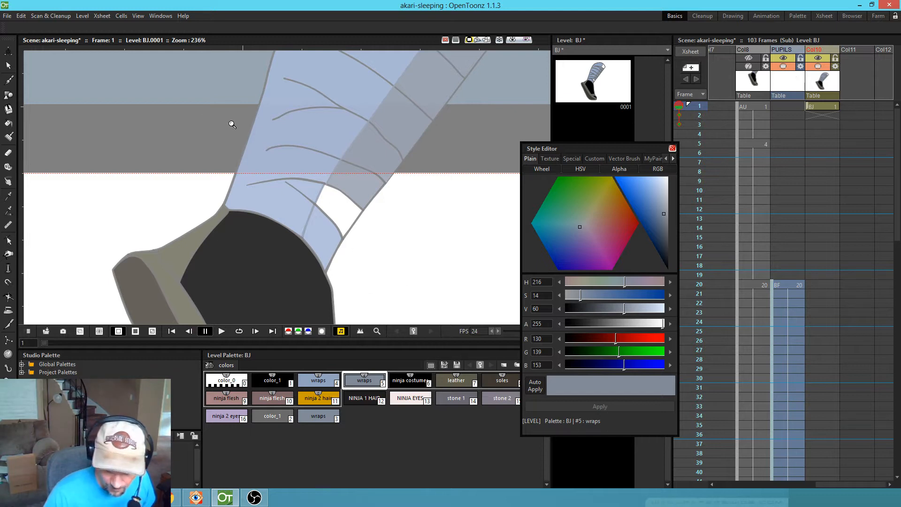
key(f)
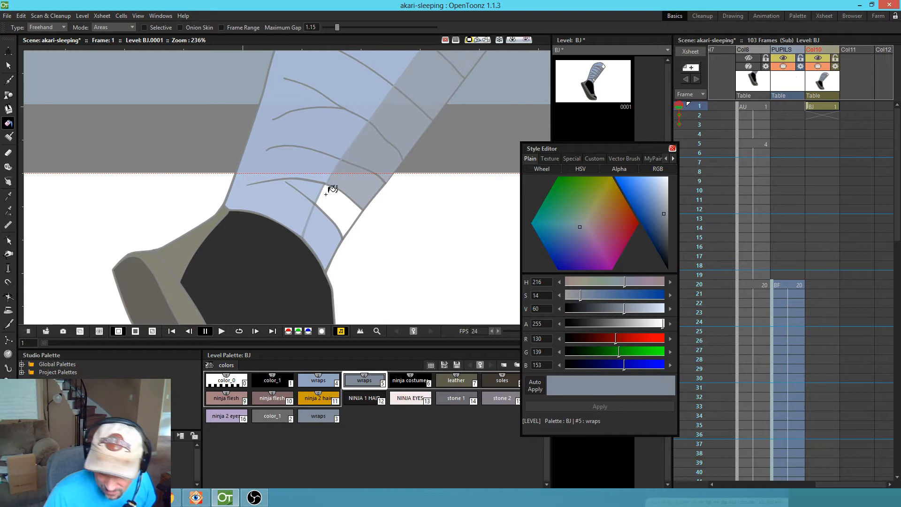
mouse_move(356, 244)
mouse_down()
mouse_move(299, 218)
mouse_move(342, 264)
mouse_up()
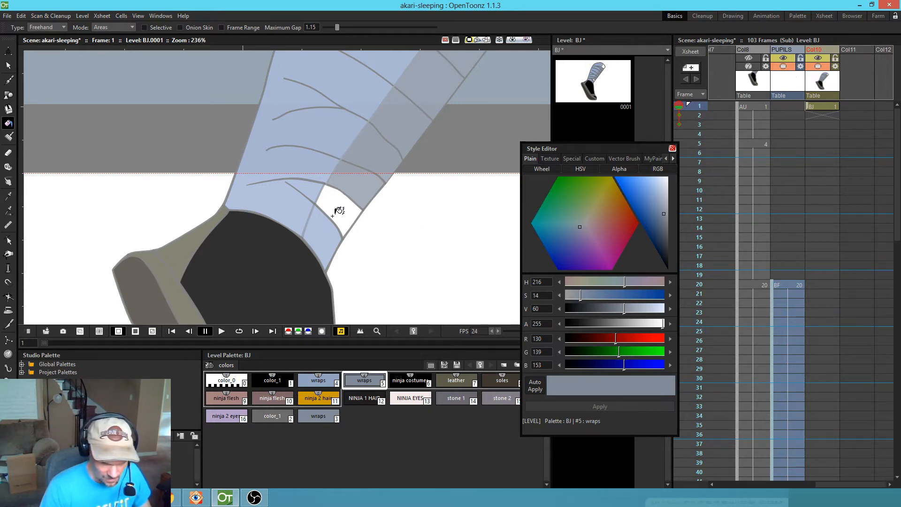
- Delete the shadow line and the wrap strokes around the white gap above the ankle one by one
key(s)
click(340, 195)
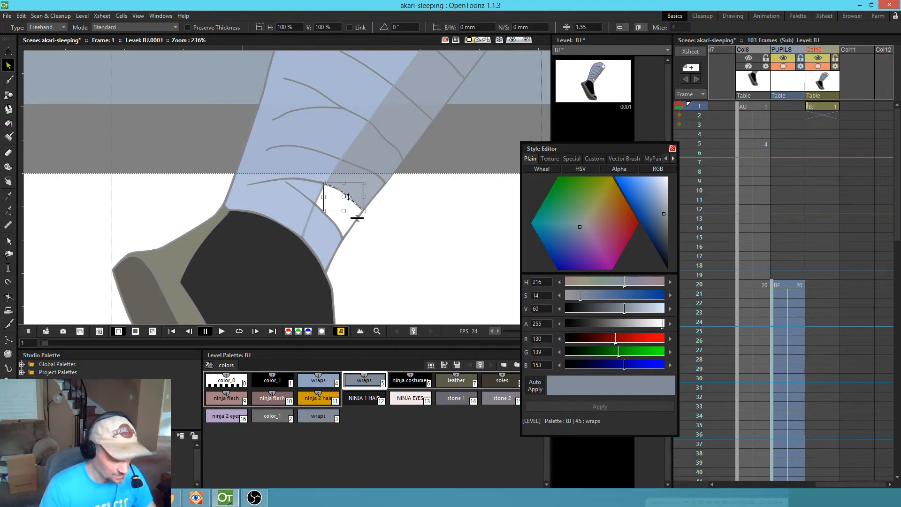
key(Delete)
click(315, 183)
key(Delete)
click(327, 216)
key(Delete)
click(306, 196)
key(Delete)
click(328, 185)
key(Delete)
click(312, 221)
key(Delete)
- Select all the remaining wrap lines up the calf together and delete them, keeping the leg outline
drag(384, 252, 349, 371)
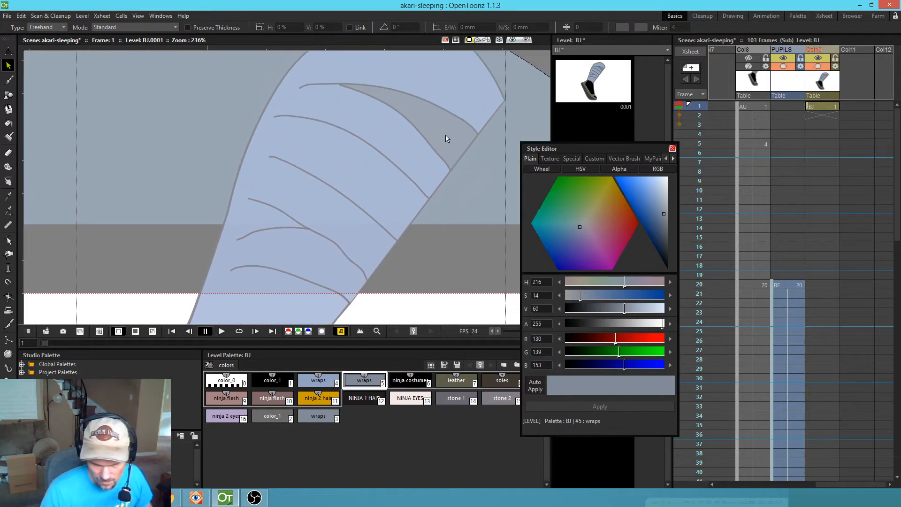
drag(428, 185, 431, 197)
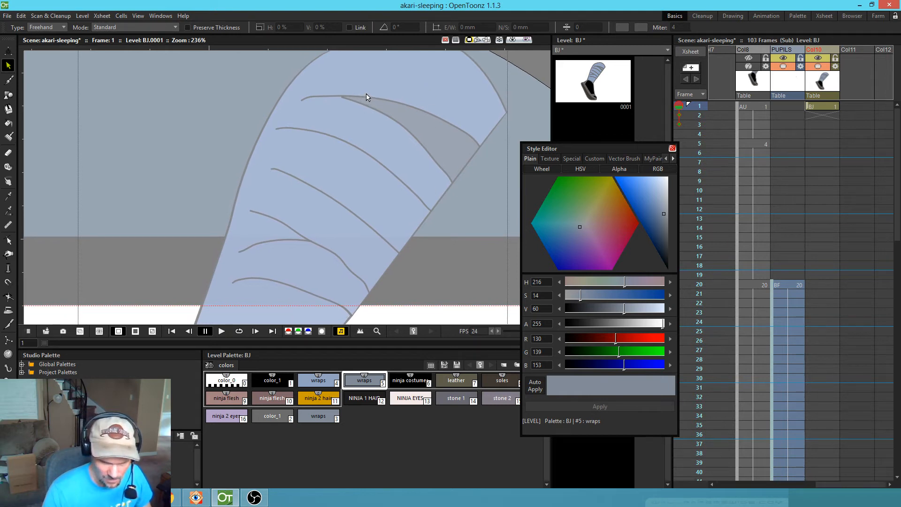
mouse_move(326, 85)
mouse_down()
mouse_move(311, 184)
mouse_move(411, 87)
mouse_up()
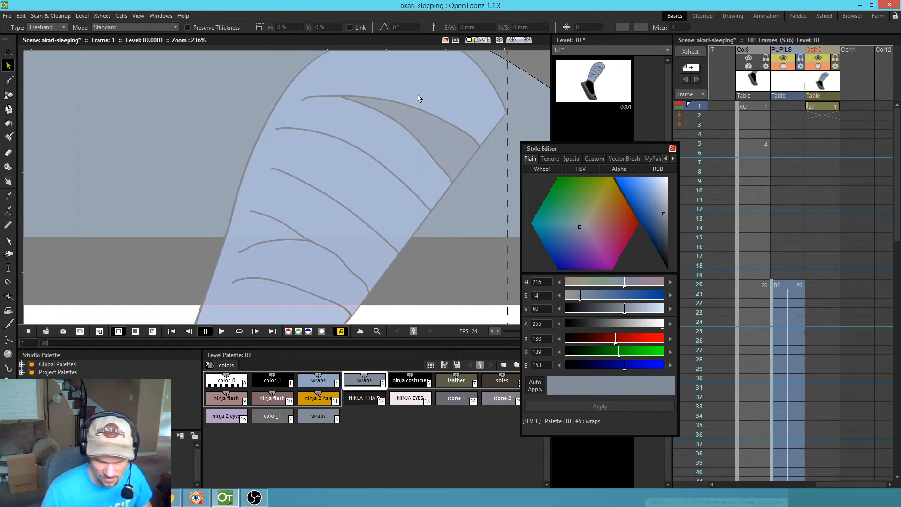
mouse_move(496, 171)
mouse_down()
mouse_move(489, 143)
mouse_move(249, 105)
mouse_move(245, 309)
mouse_move(492, 205)
mouse_move(497, 149)
mouse_up()
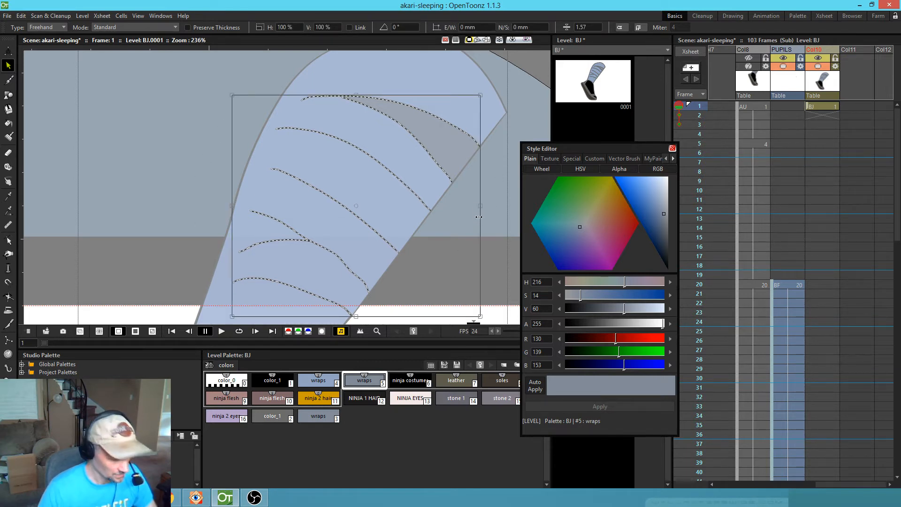
key(Delete)
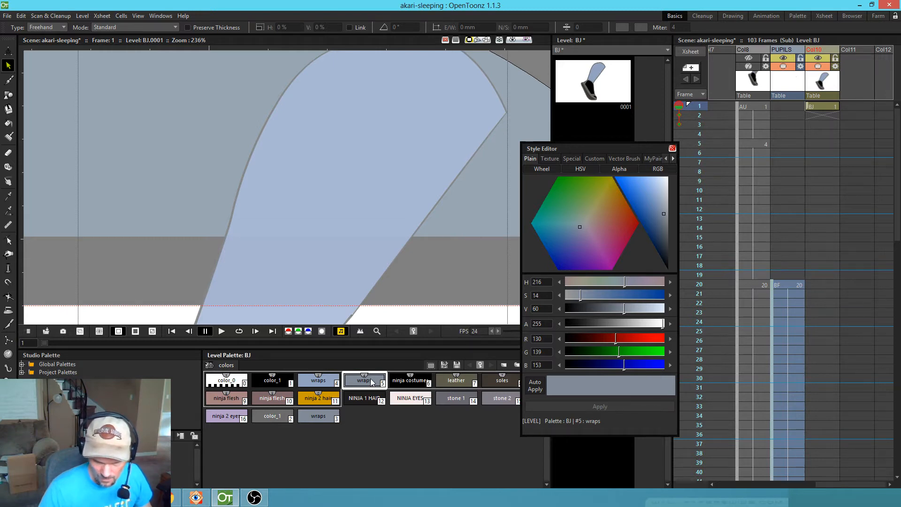
- Redraw the shadow line from knee to ankle in wraps (#5) and fill the strip behind it using the Normal fill type
scroll(457, 204, down, 2)
drag(427, 212, 409, 224)
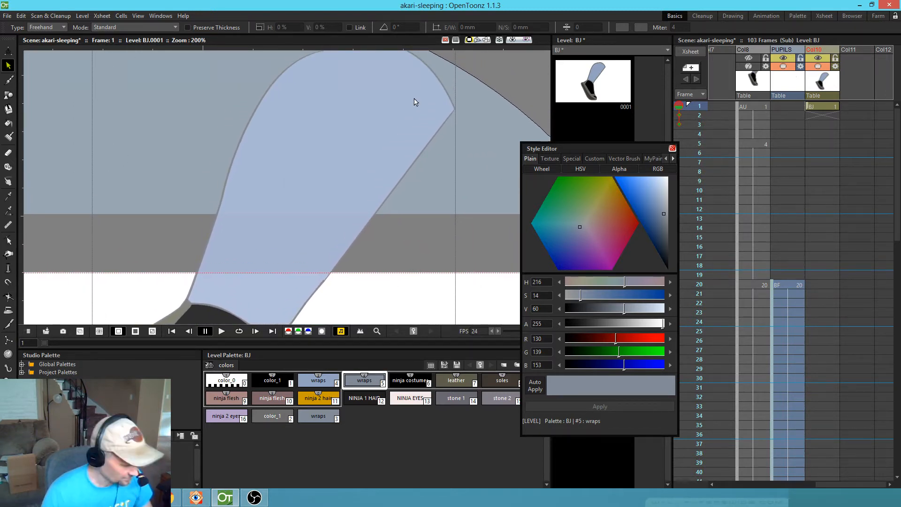
key(b)
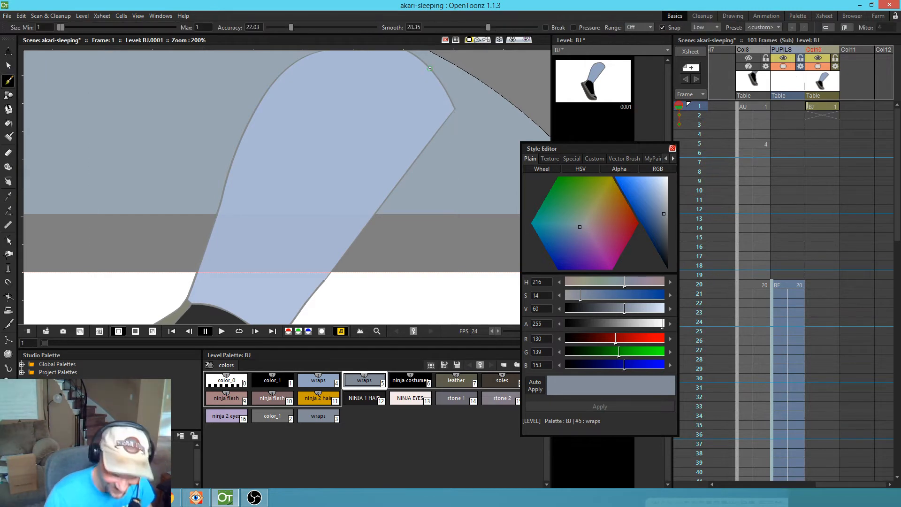
drag(393, 126, 249, 322)
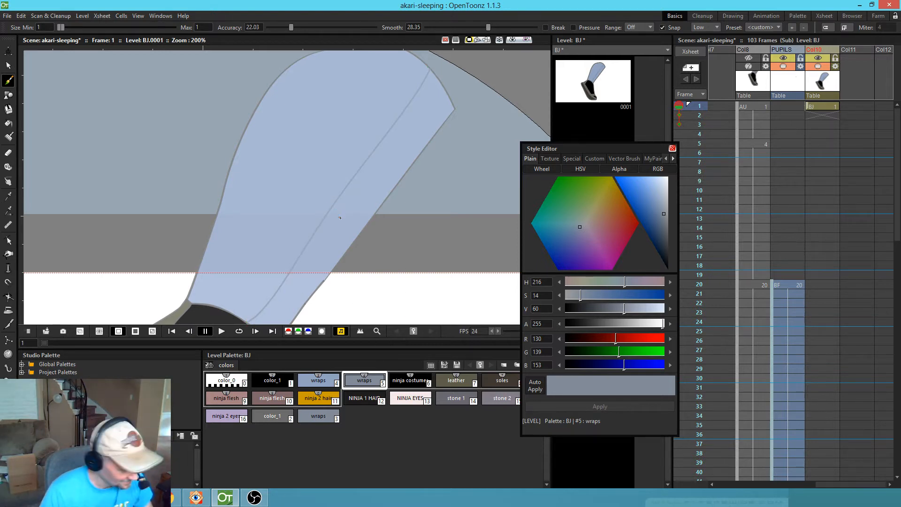
key(f)
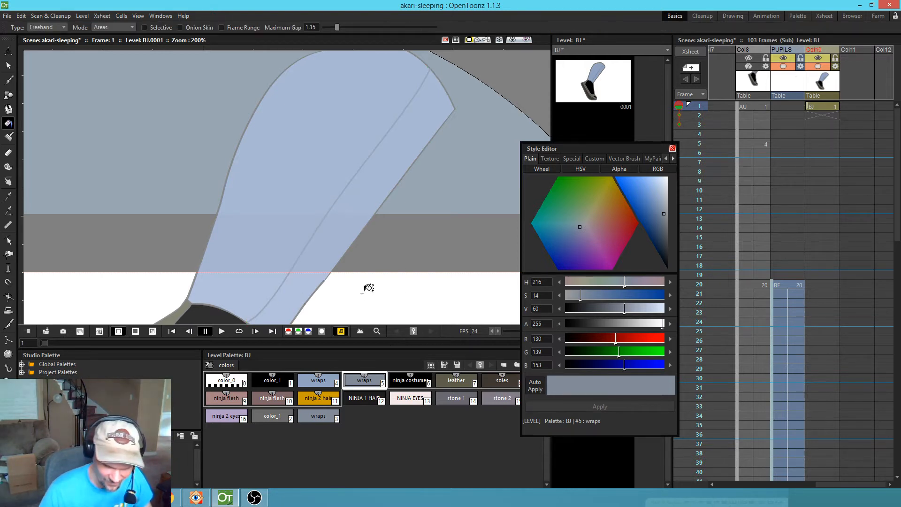
click(53, 27)
click(47, 35)
click(378, 186)
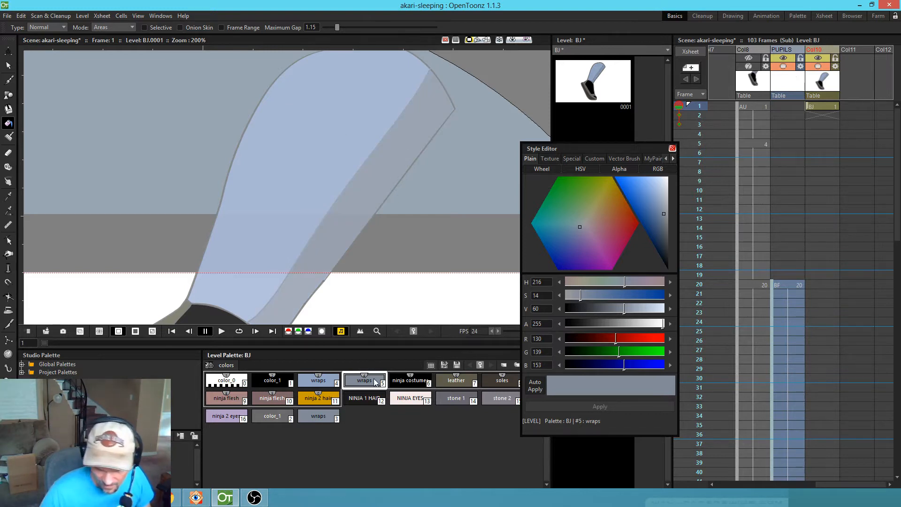
- Redraw the curved wrap lines across the whole leg with the grey color_1 style (#2)
click(284, 418)
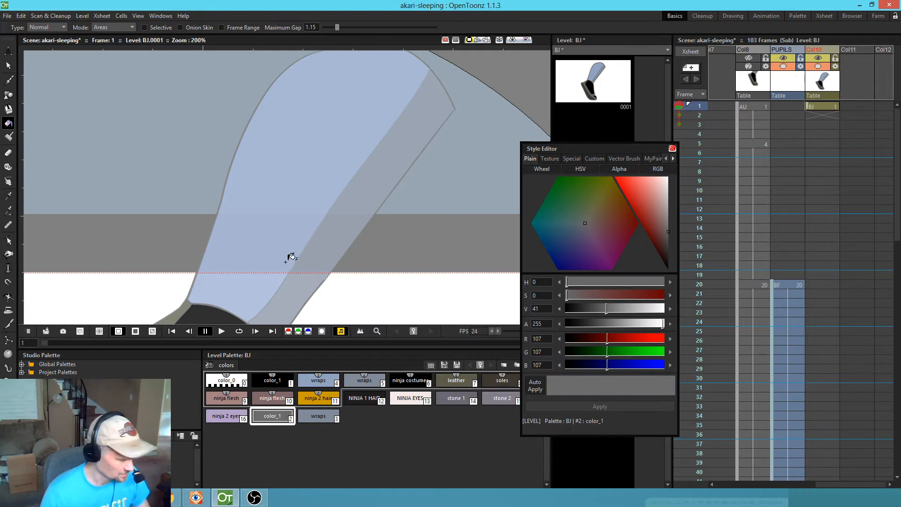
key(b)
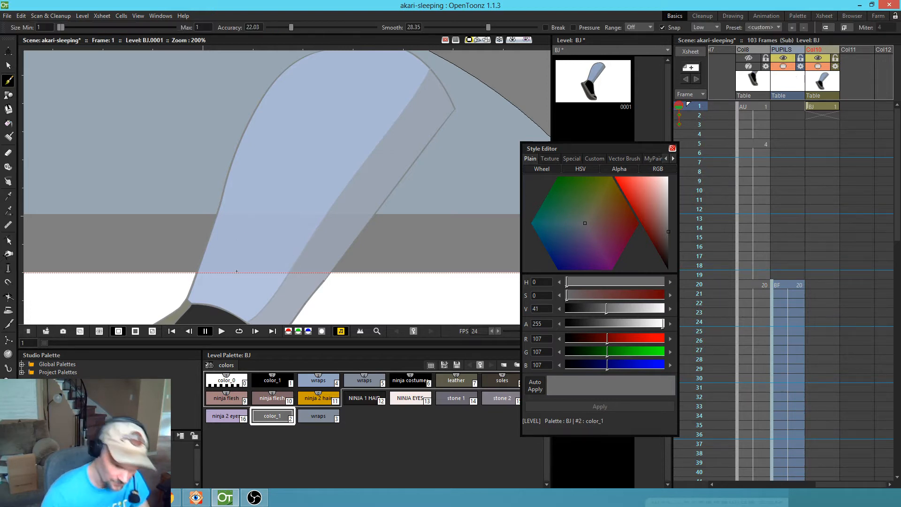
drag(276, 292, 293, 306)
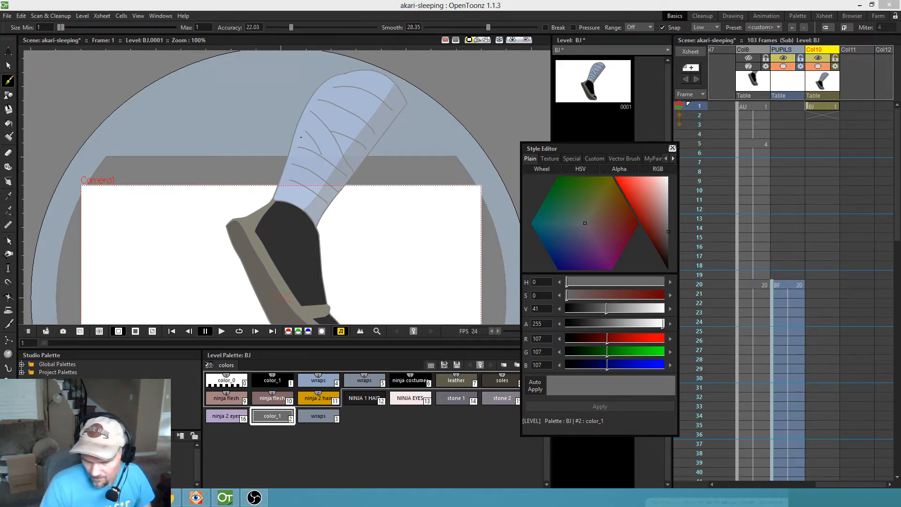
- Replace Col8's drawing in frames 1–4 with Col10's BJ drawing, and show both columns on the camera stand
click(748, 66)
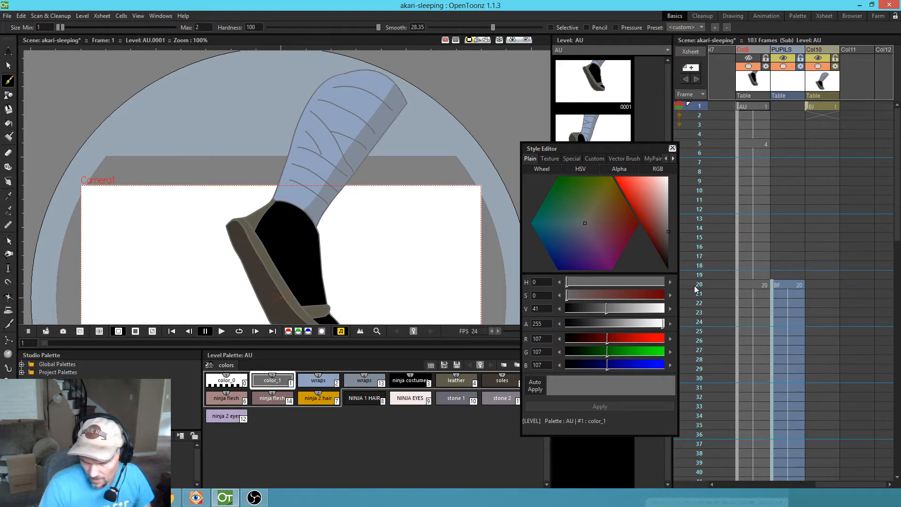
click(695, 285)
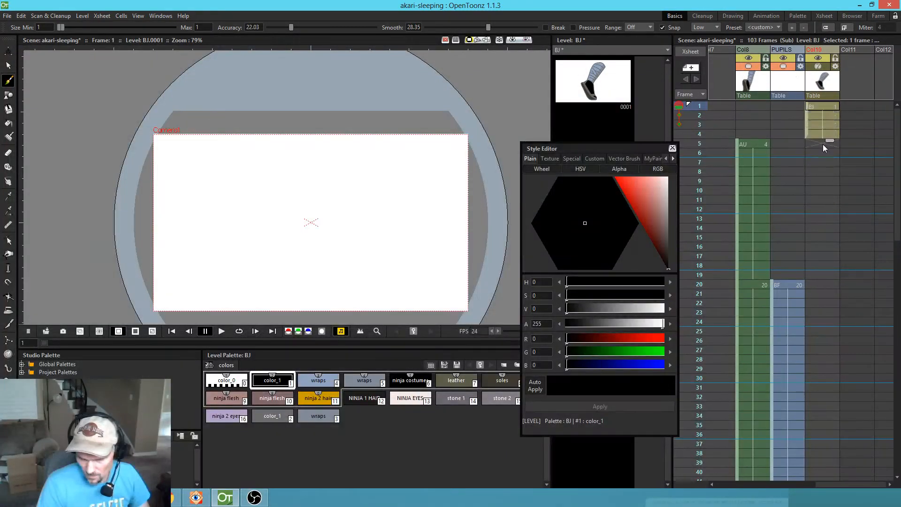
click(694, 104)
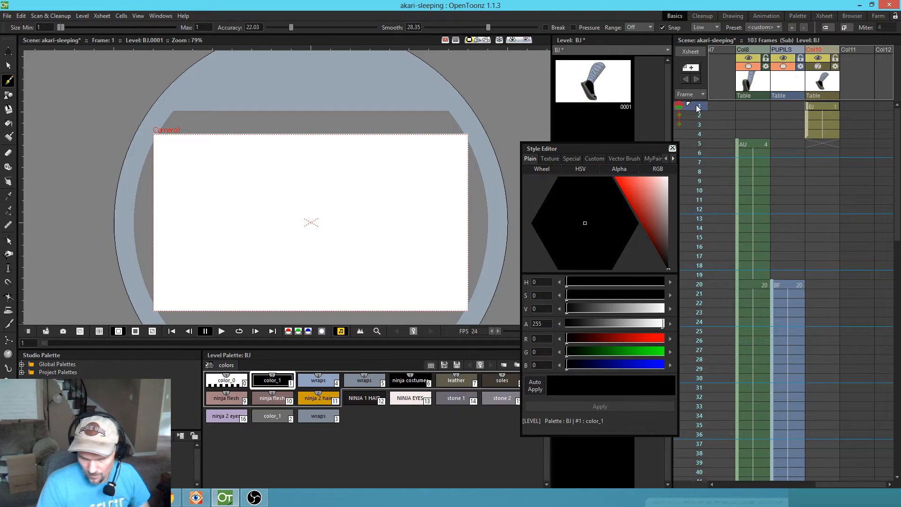
click(818, 66)
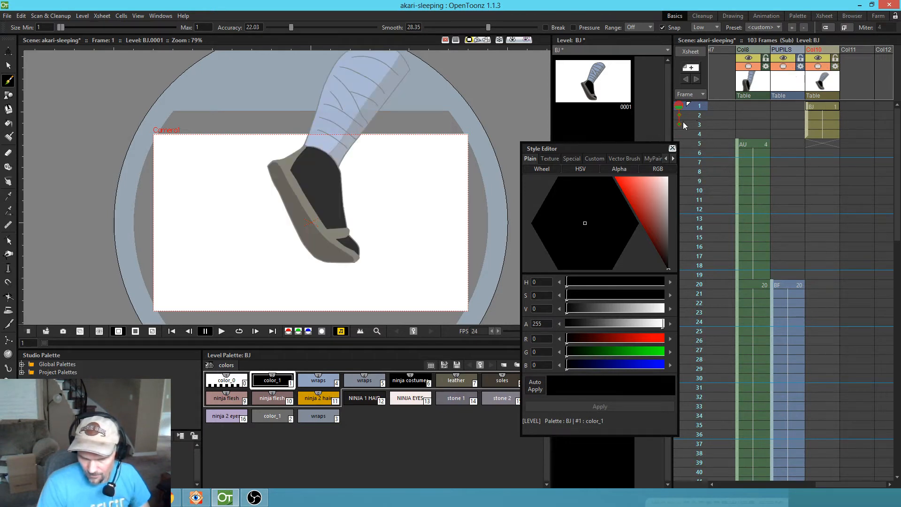
- Select Col10's BJ drawing at frame 1 and save the scene
mouse_move(702, 107)
mouse_down()
mouse_move(701, 155)
mouse_move(701, 107)
mouse_up()
click(834, 107)
key(ctrl+s)
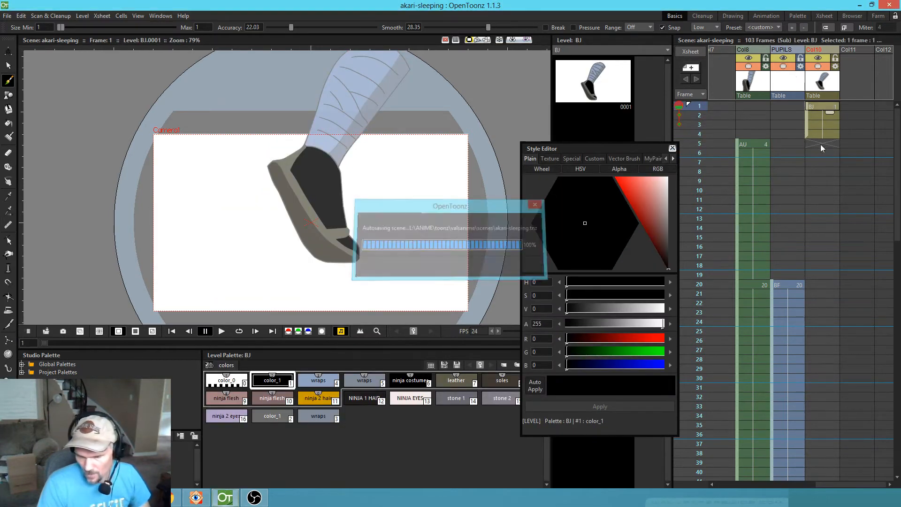
- Create a deformation mesh for Col10's BJ leg drawing with a mesh edges length of about 19.47 mm
drag(839, 169, 802, 171)
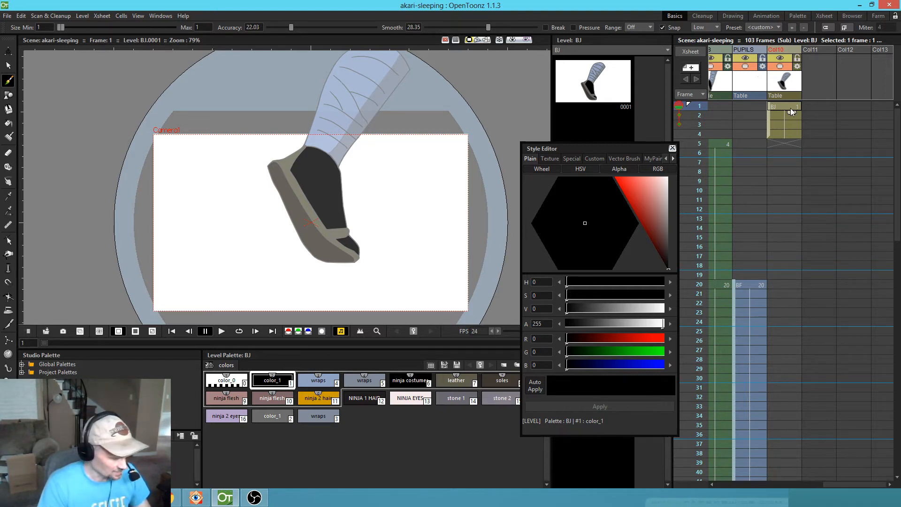
key(x)
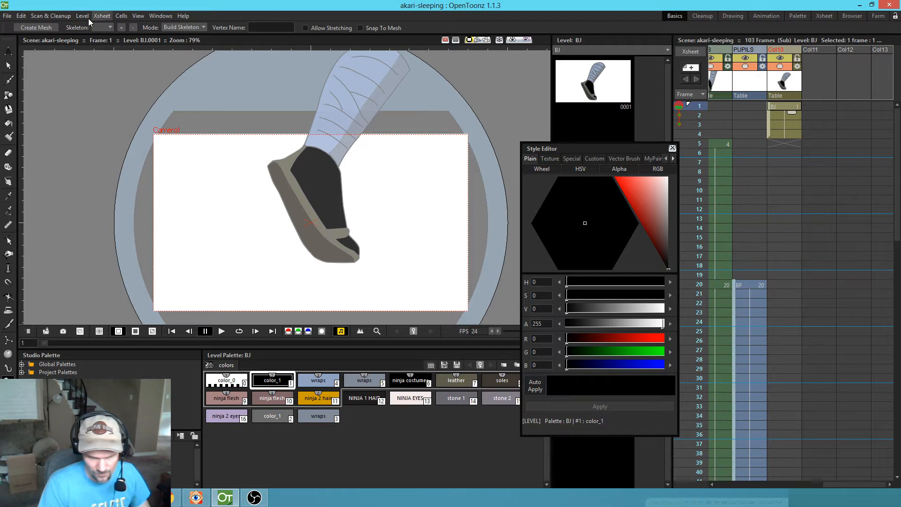
click(36, 28)
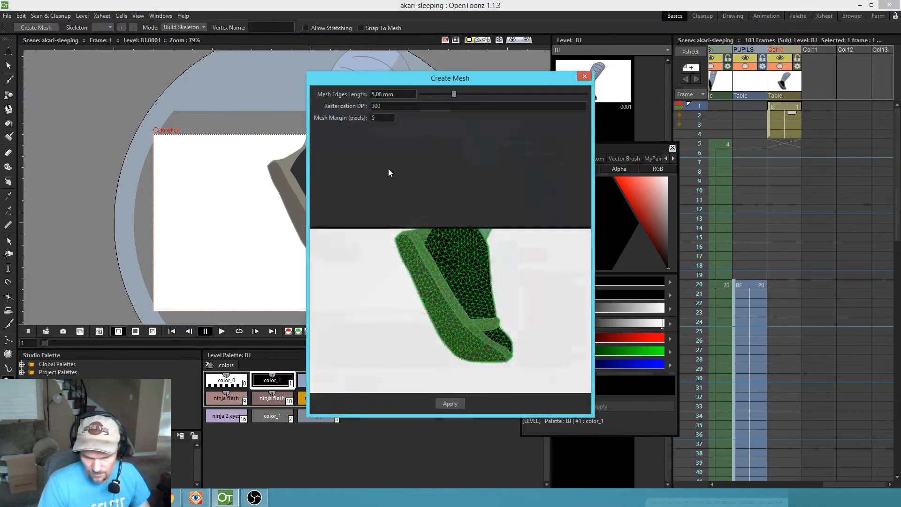
drag(454, 94, 546, 94)
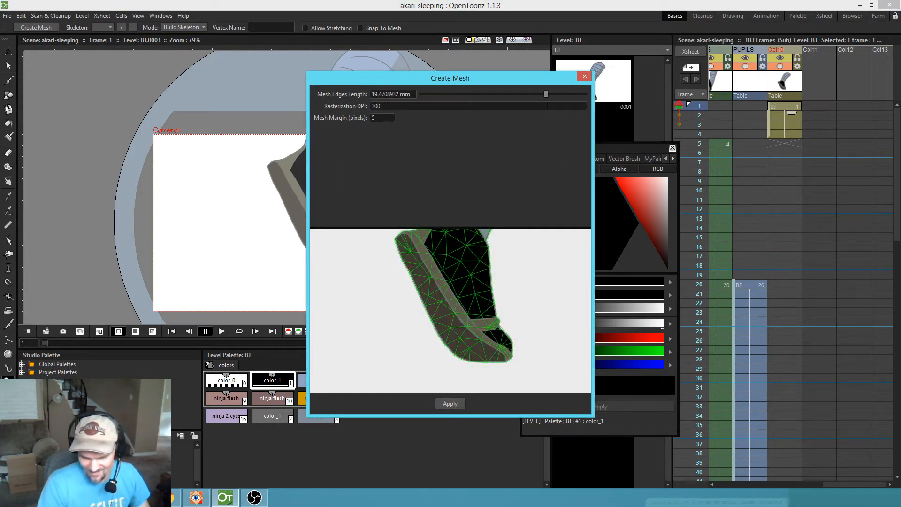
click(449, 404)
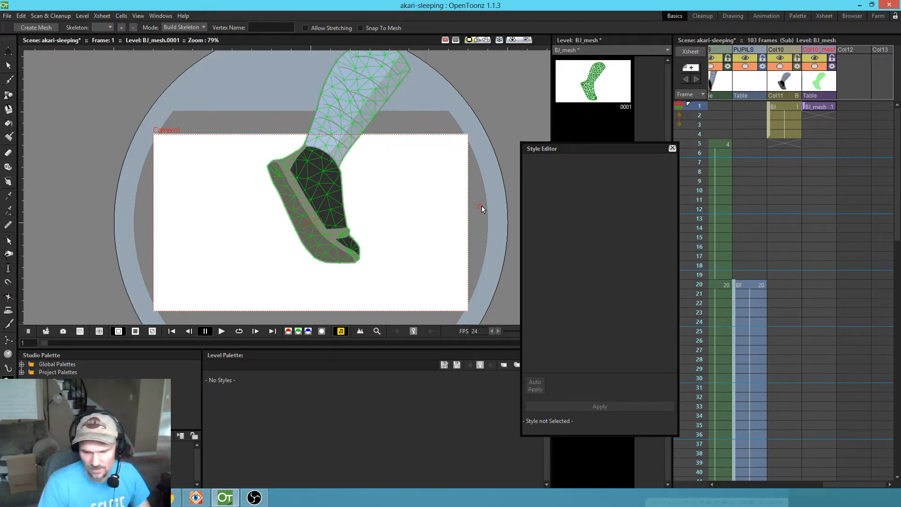
- Build a skeleton with its root beside the leg and separate bones running to the top of the leg, the mid-calf and the ankle
click(452, 204)
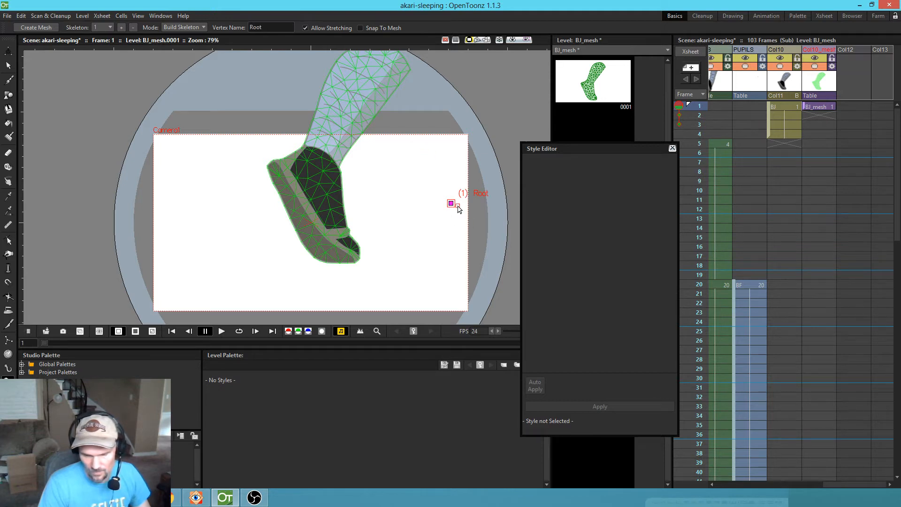
click(381, 58)
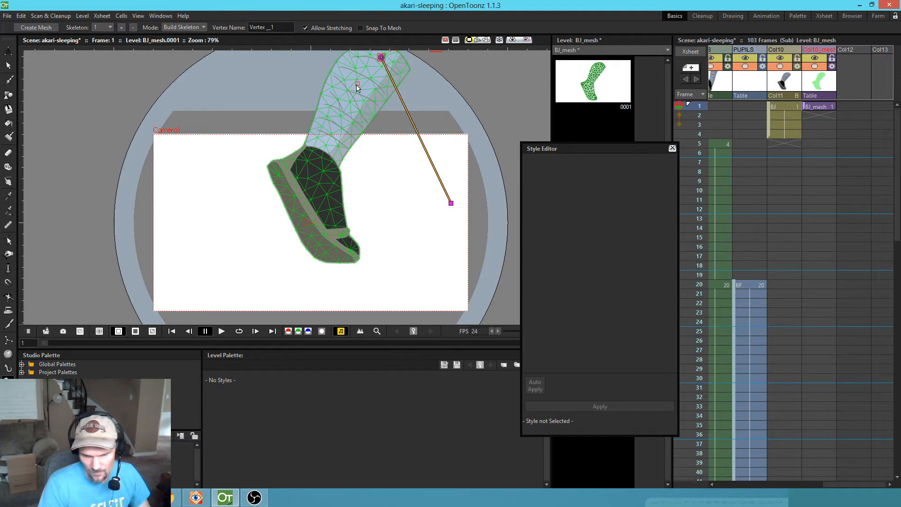
click(451, 204)
click(346, 100)
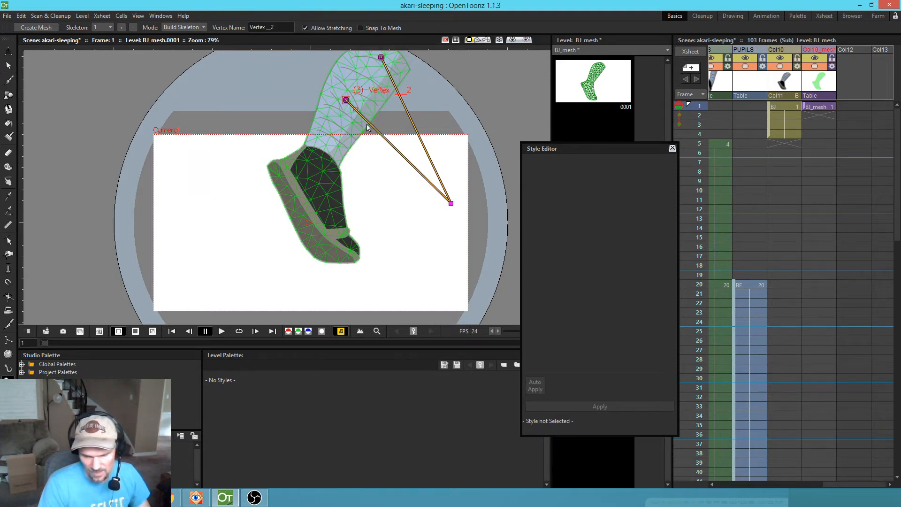
click(452, 204)
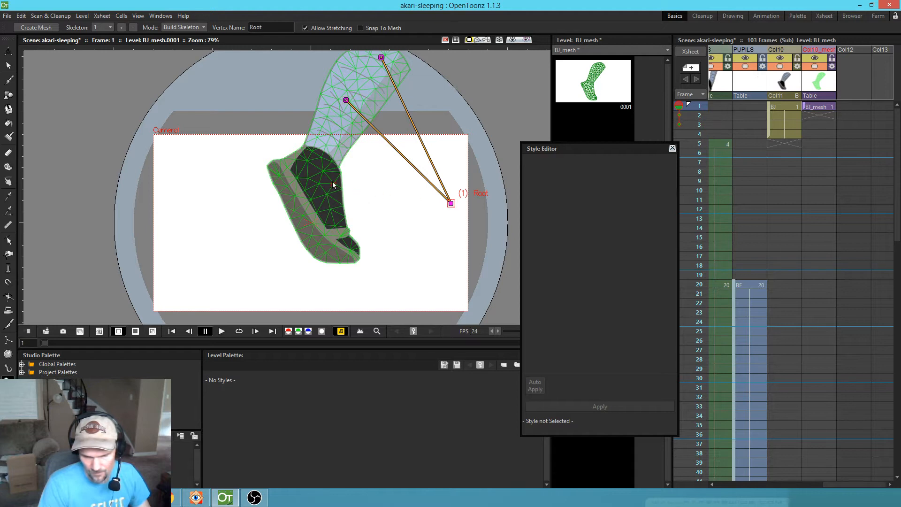
click(310, 170)
click(450, 203)
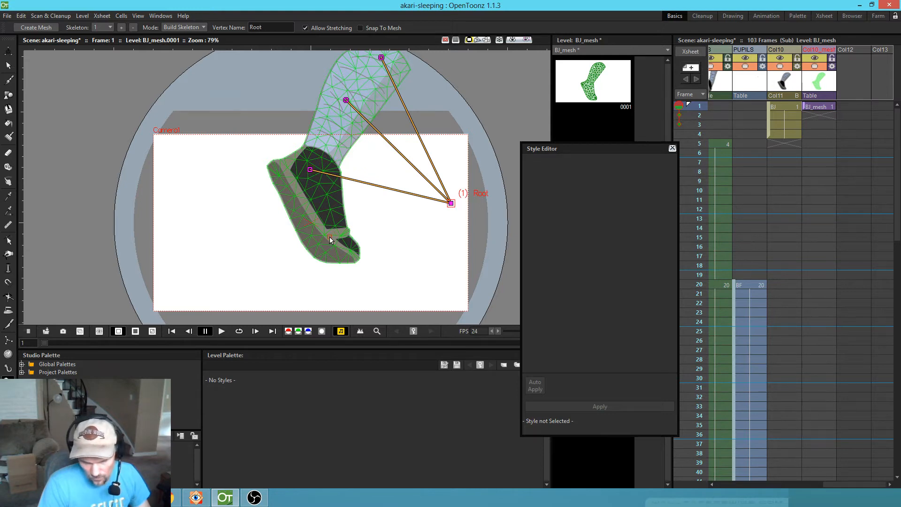
- Extend the skeleton from the ankle vertex through the ball of the foot to the toe tip
click(310, 169)
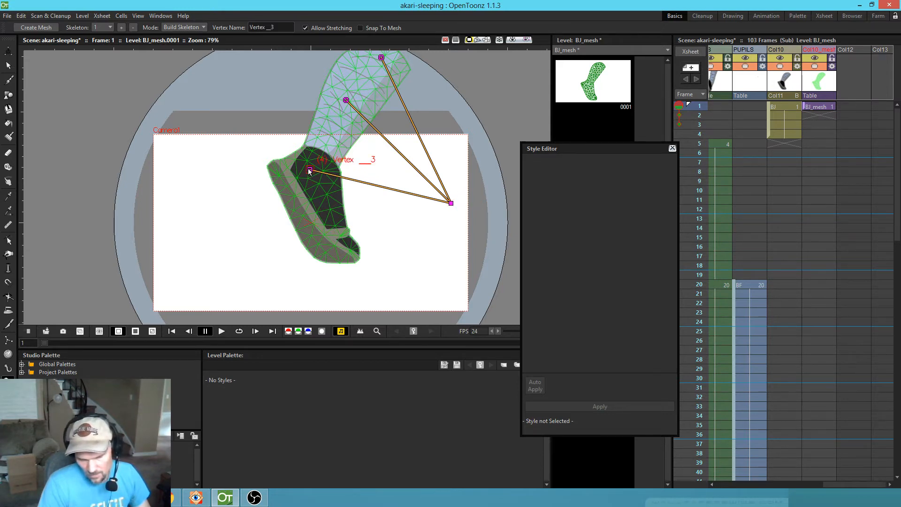
click(319, 239)
click(352, 251)
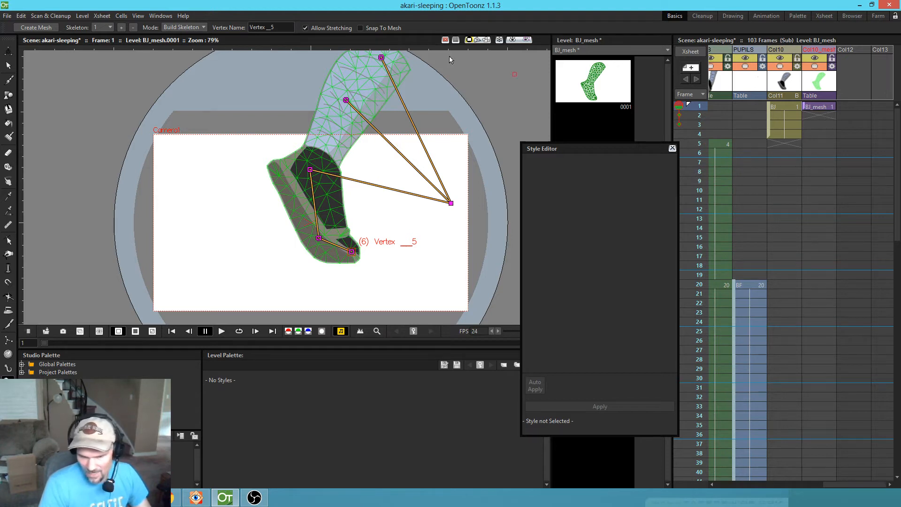
- Switch the skeleton to Animate mode and swing the foot backward about the ankle to an angle of about -8.08°
click(202, 26)
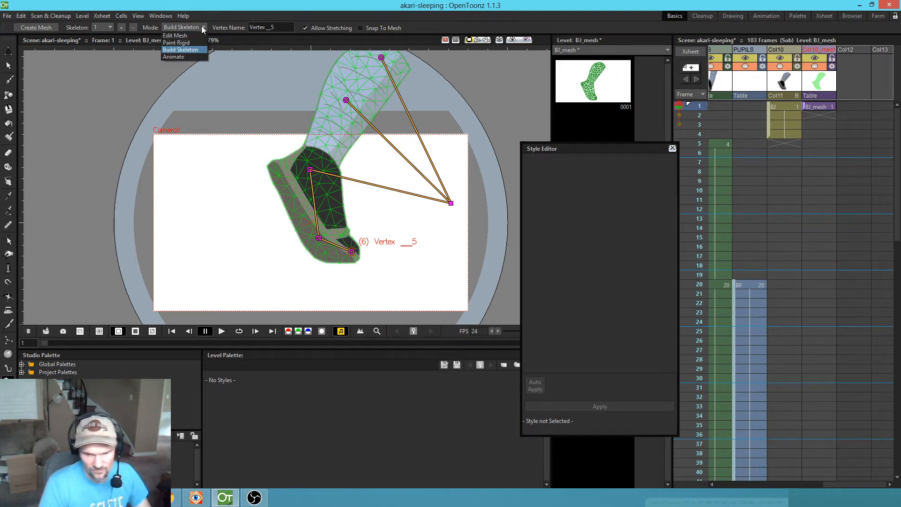
click(197, 57)
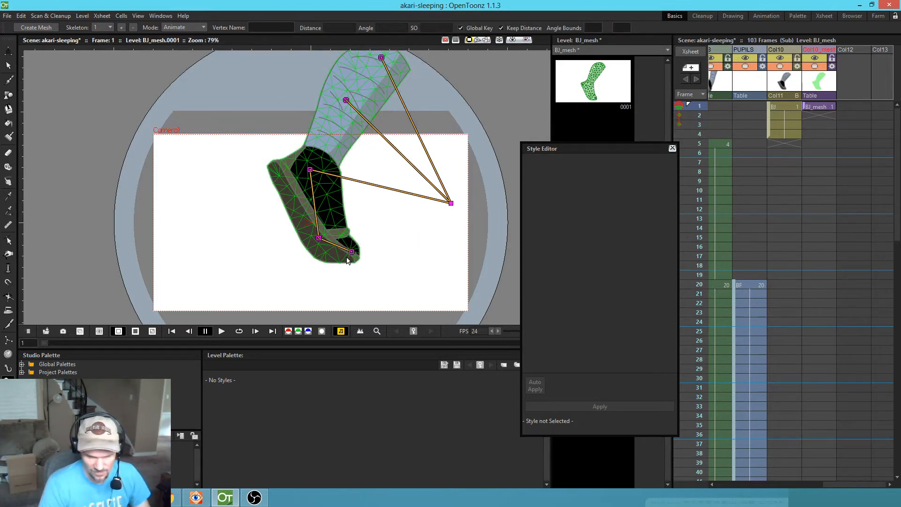
drag(353, 256, 310, 237)
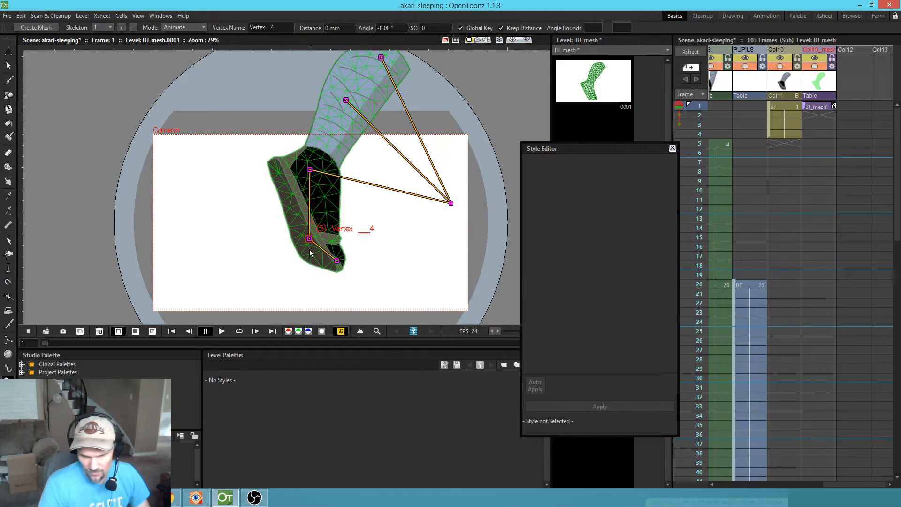
- Extend the BJ_mesh cell in Col10_mesh through frame 4 to match the BJ drawing's exposure
scroll(365, 183, down, 1)
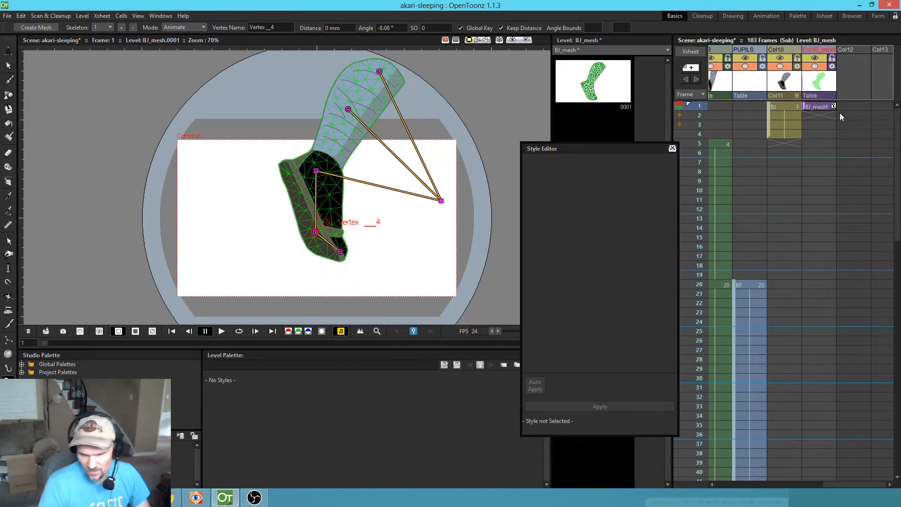
click(823, 107)
drag(817, 151, 820, 142)
click(817, 106)
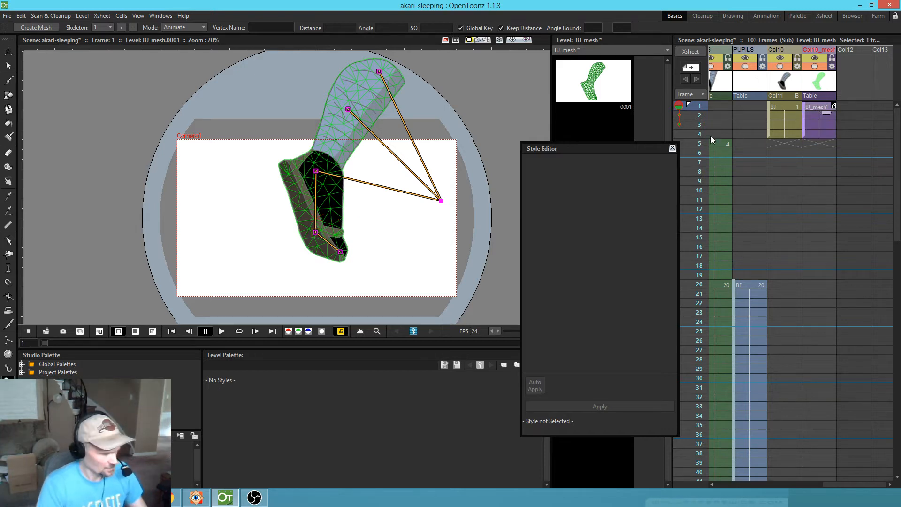
- Try moving the whole leg mesh with the Animate tool and undo the move
key(a)
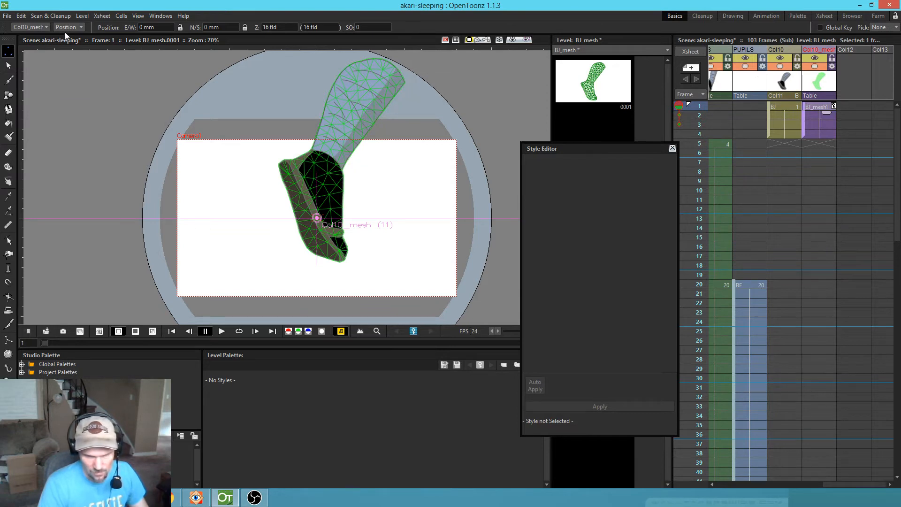
mouse_move(425, 183)
mouse_down()
mouse_move(402, 198)
mouse_move(423, 191)
mouse_move(412, 196)
mouse_up()
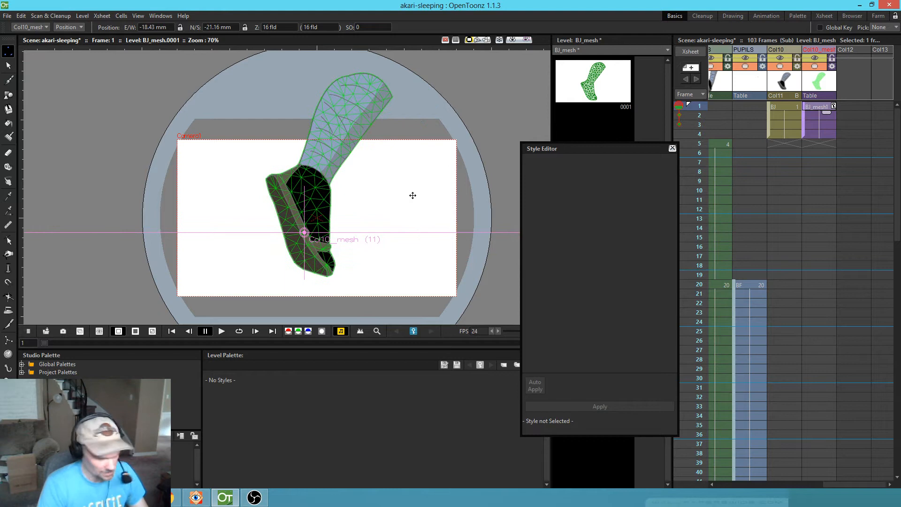
key(ctrl+z)
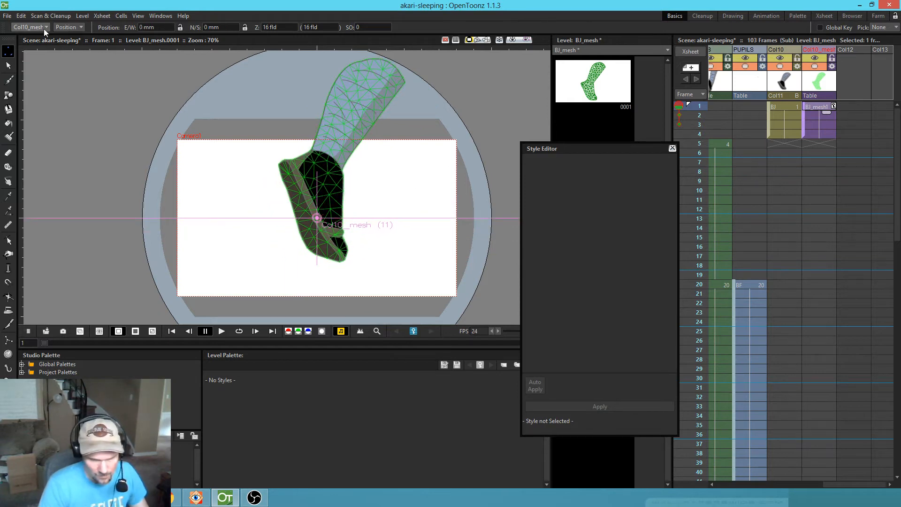
- Move the mesh column's center to the top of the leg, at about 92.15 mm E/W and 219.8 mm N/S
click(67, 28)
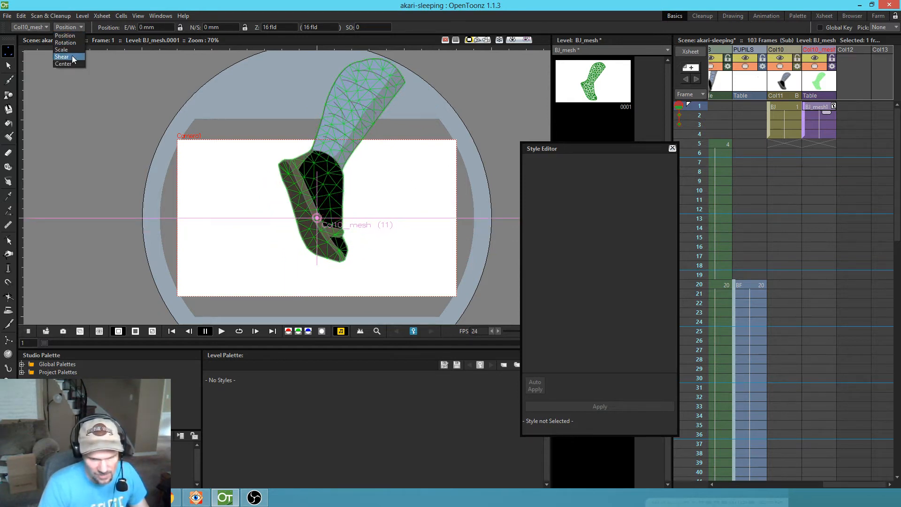
click(69, 64)
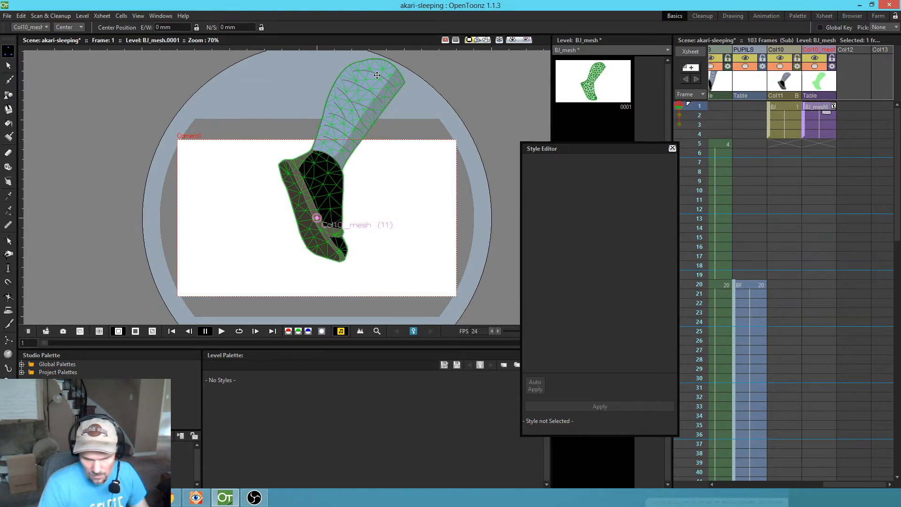
drag(317, 217, 380, 67)
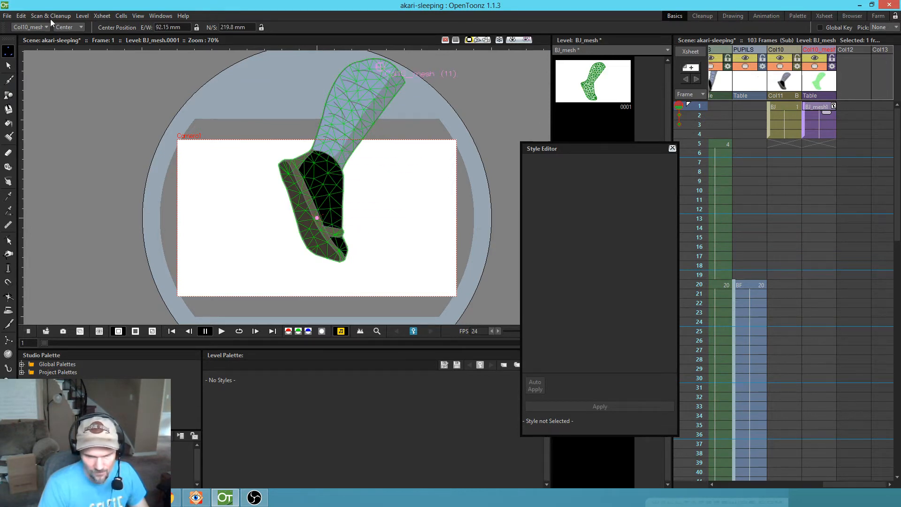
- Try rotating the leg mesh around its center at the top of the leg
click(66, 28)
click(75, 41)
mouse_move(446, 215)
mouse_down()
mouse_move(411, 226)
mouse_move(434, 237)
mouse_move(454, 202)
mouse_up()
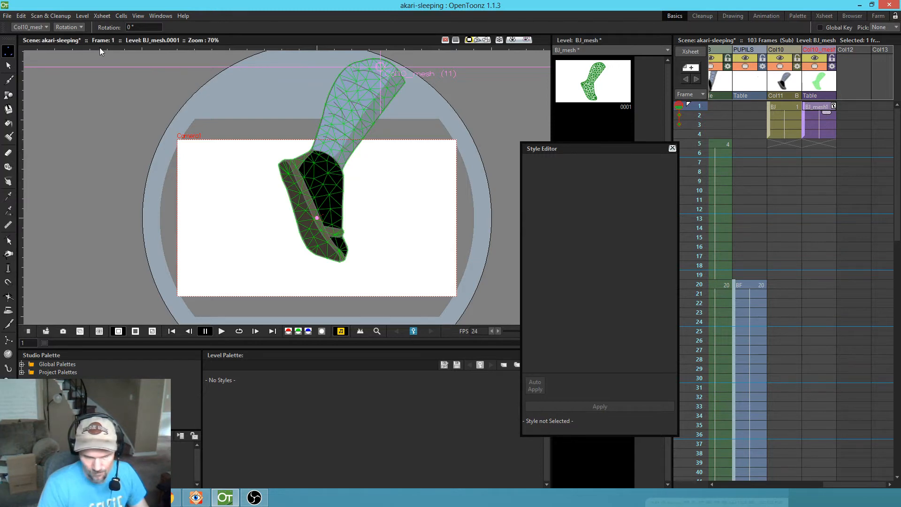
- Swing the foot forward about the ankle with the skeleton, to an angle of about 7.39° at frame 1
key(k)
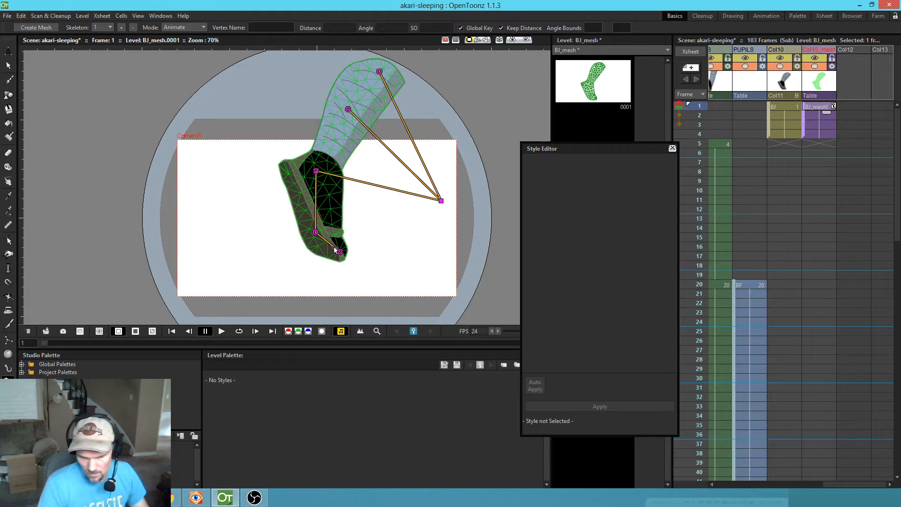
drag(316, 232, 330, 218)
- Show Col4's stone wall background on the camera stand, keeping Col3 shown as well
drag(777, 232, 899, 234)
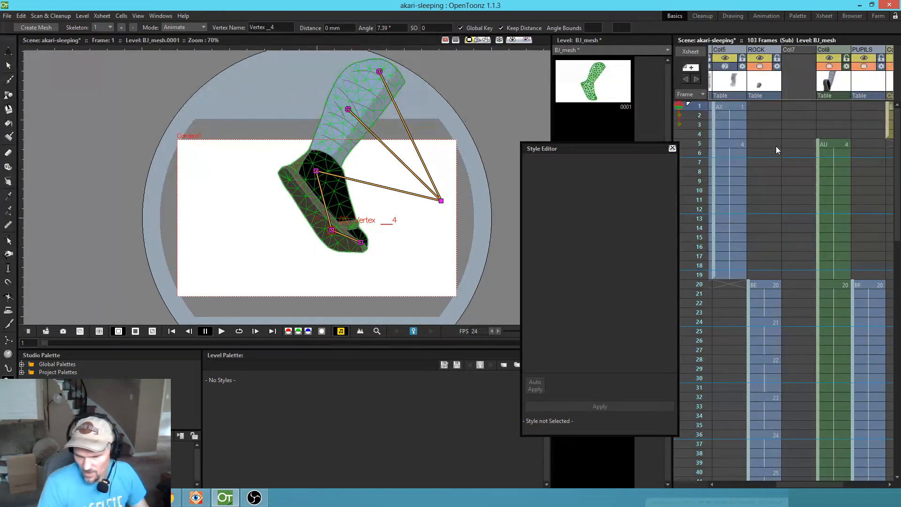
drag(776, 149, 898, 150)
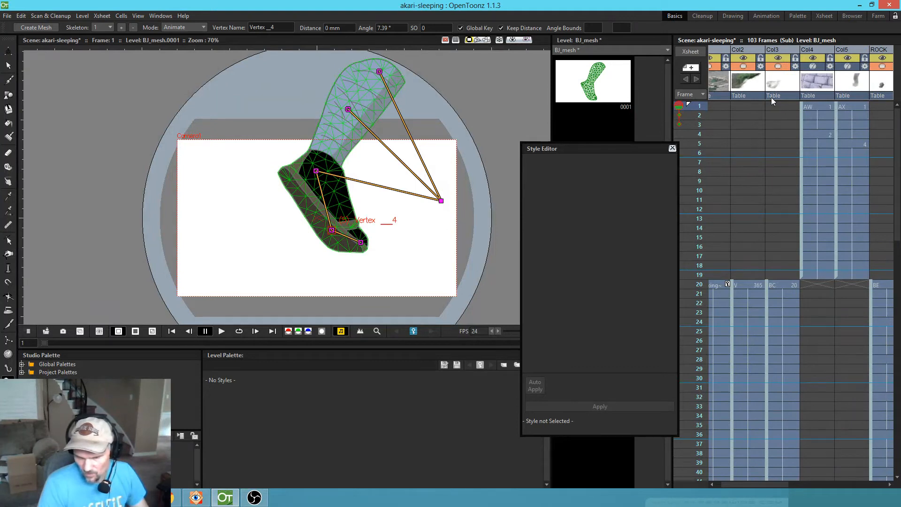
click(778, 67)
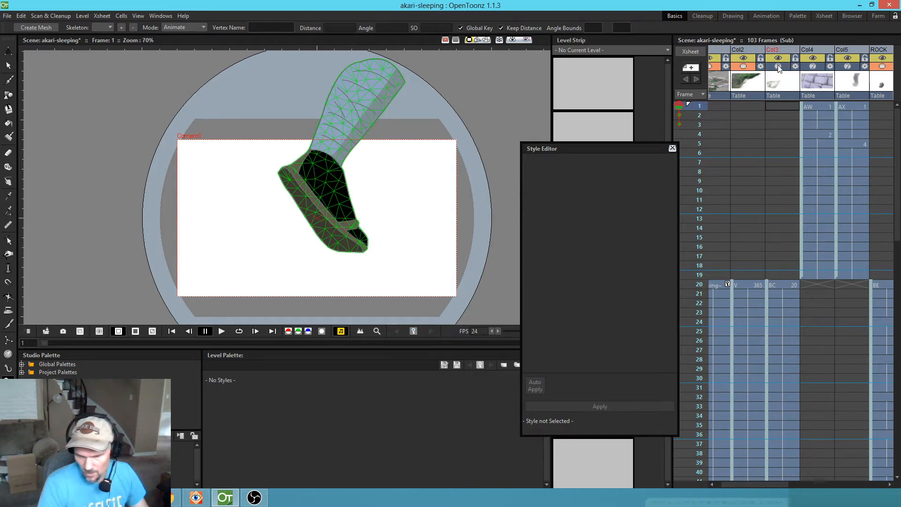
click(779, 69)
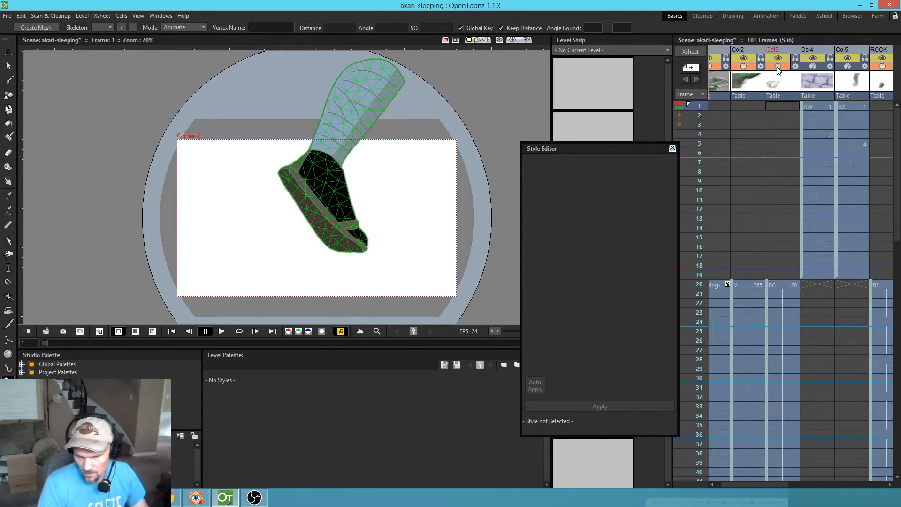
click(814, 69)
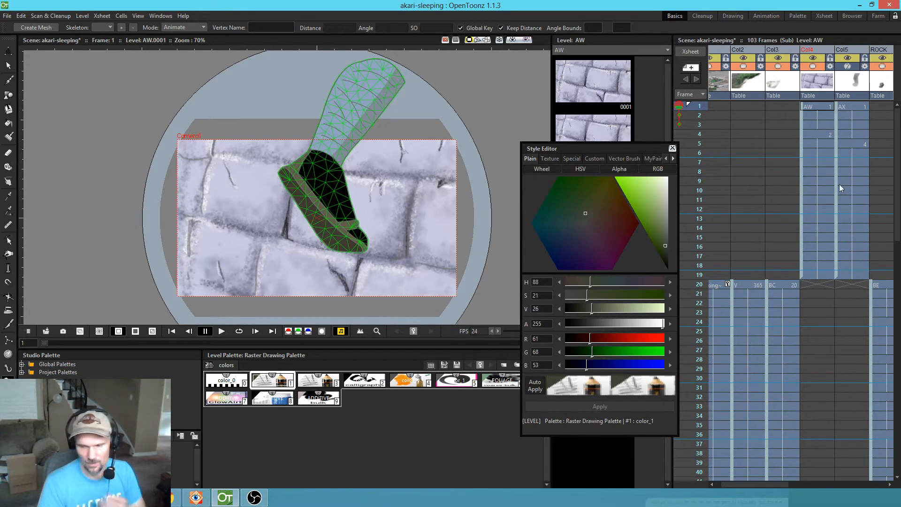
- Show Col5's shadow drawing against the wall for a check, hide it again, and return to Col10's mesh column
click(806, 67)
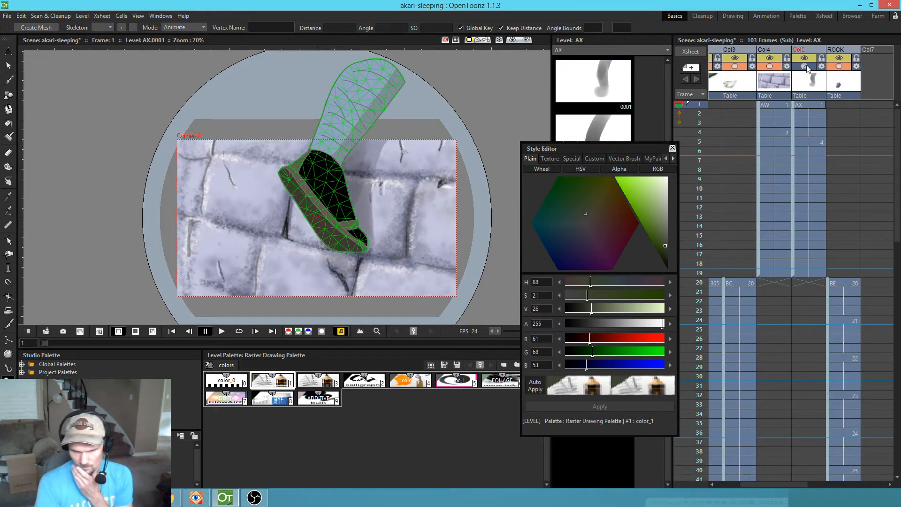
click(807, 68)
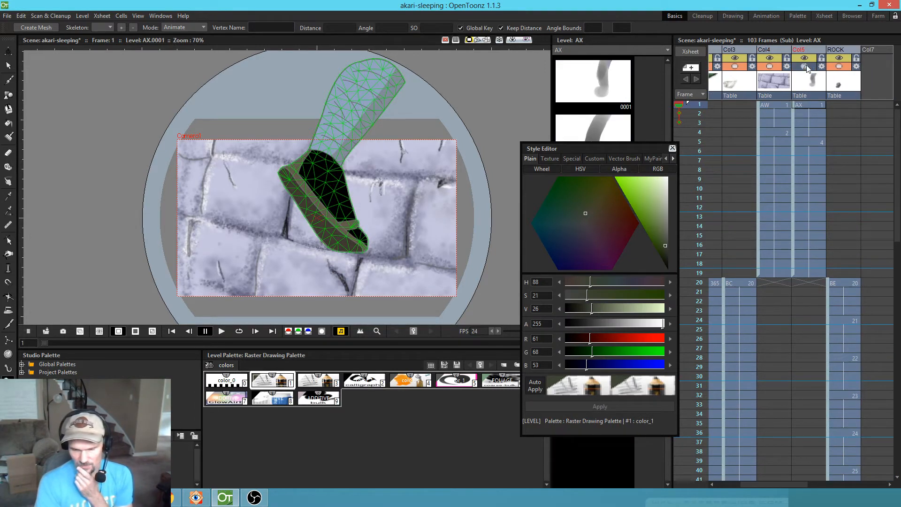
scroll(828, 132, right, 5)
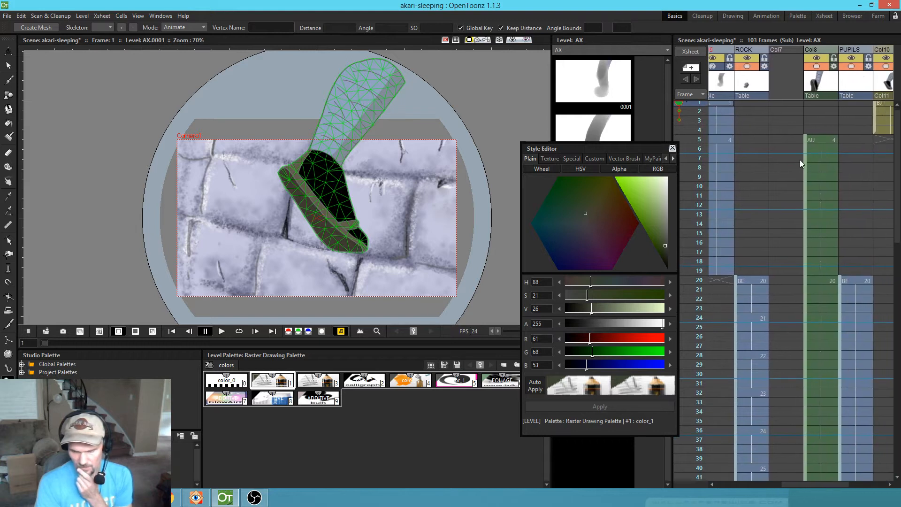
scroll(730, 154, right, 2)
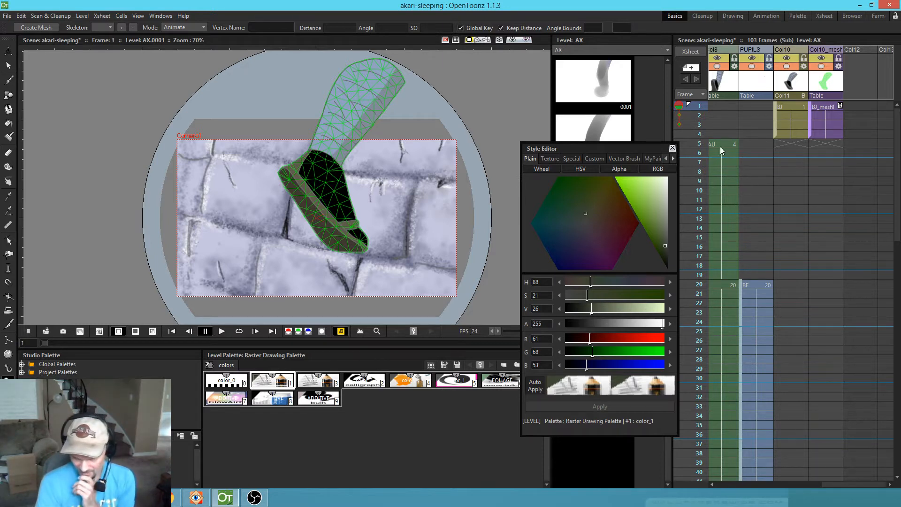
- Hold Col4's first wall drawing (AW 1) through frame 4 so that its drawing 2 starts at frame 5
drag(696, 106, 703, 136)
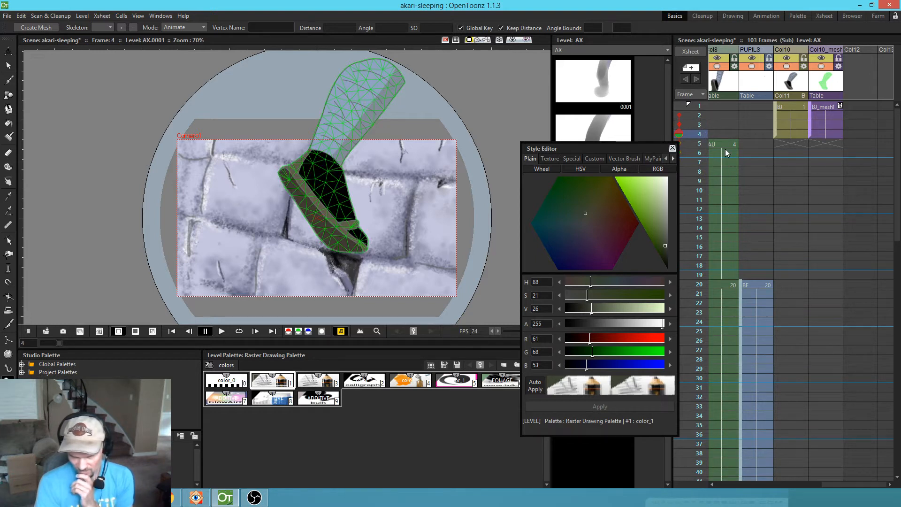
click(700, 144)
click(701, 135)
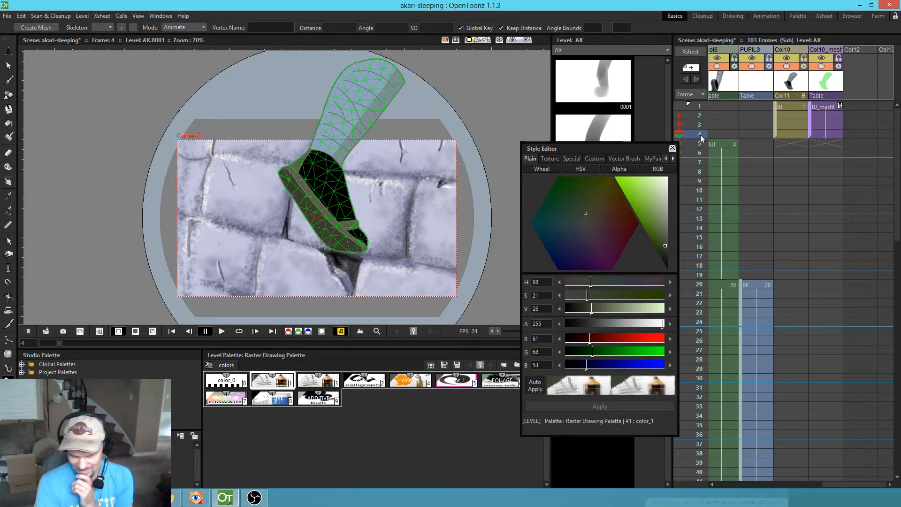
scroll(730, 185, left, 4)
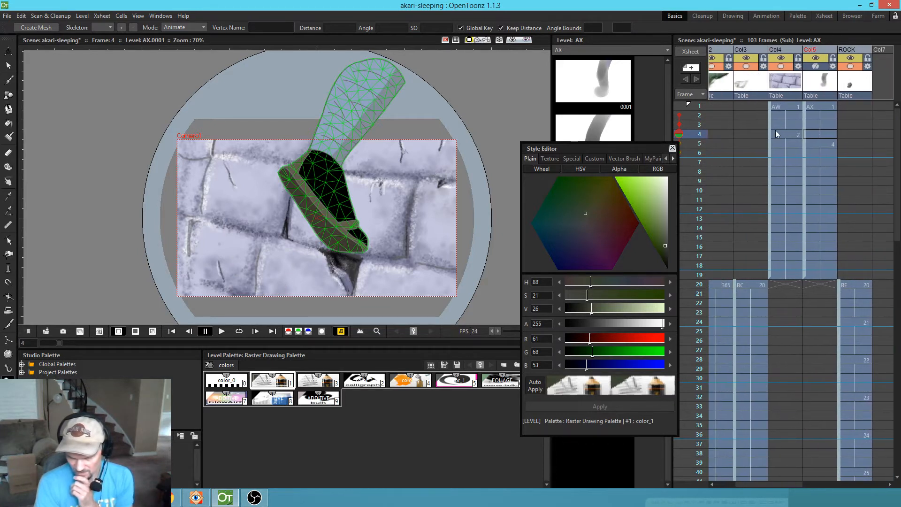
click(776, 134)
drag(770, 135, 772, 146)
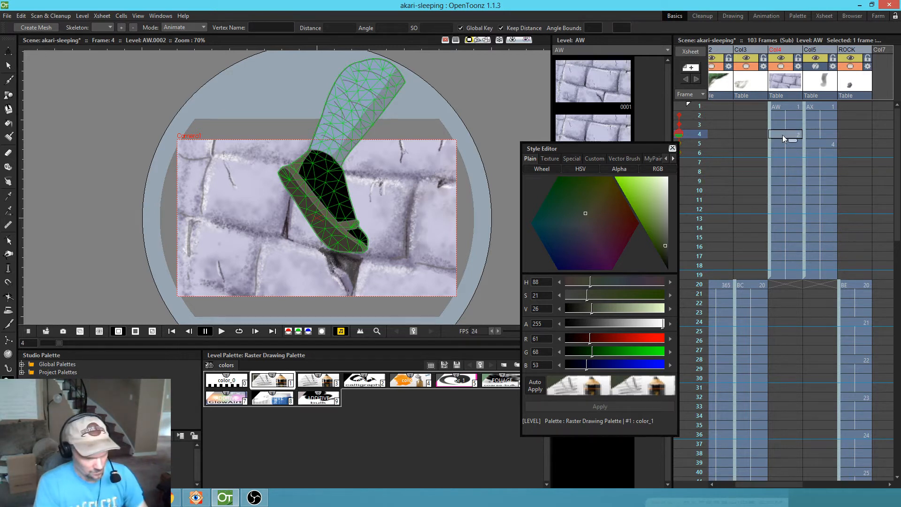
key(Insert)
click(789, 125)
drag(794, 133, 768, 157)
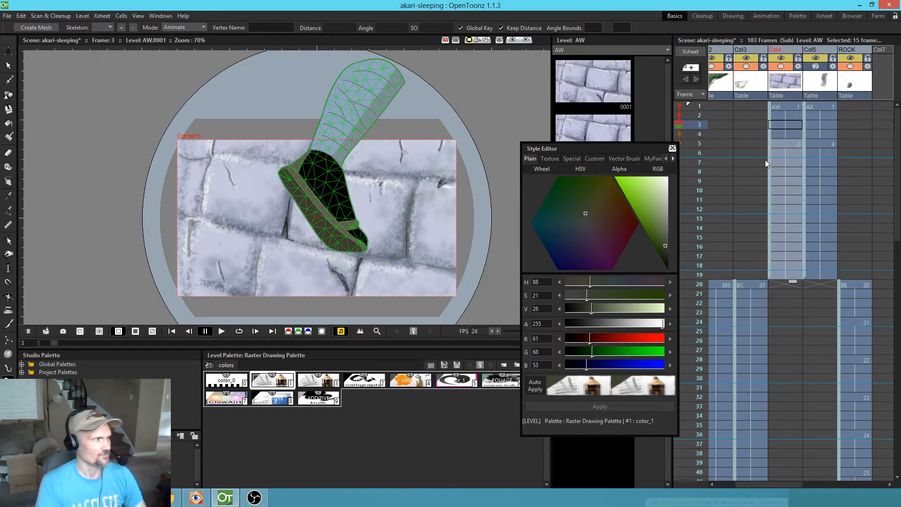
click(790, 136)
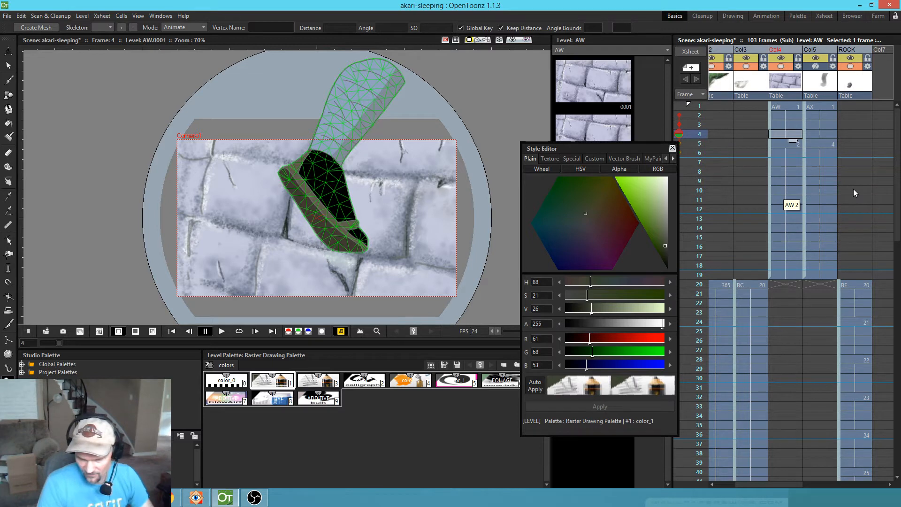
- Compare the leg mesh with Col8's frame 5 foot and set the mesh's center to E/W 95.57 mm, N/S 220.49 mm
scroll(819, 260, right, 6)
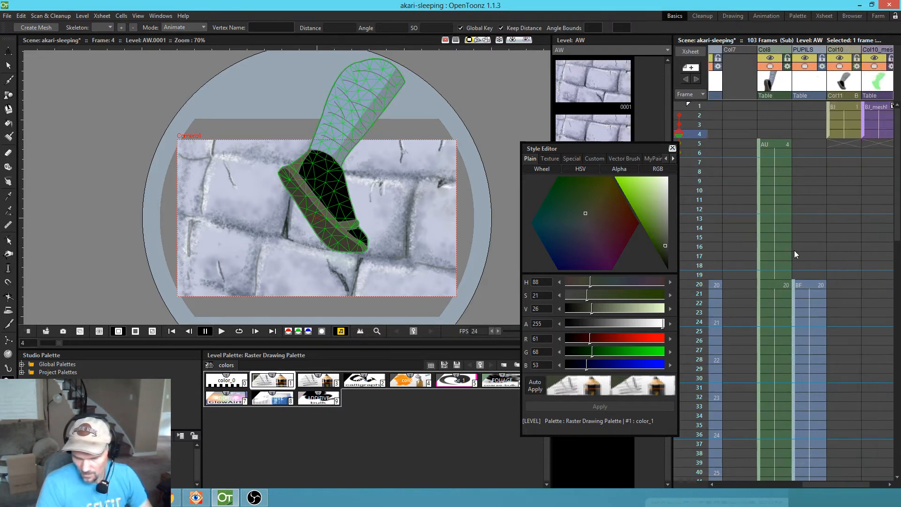
click(821, 108)
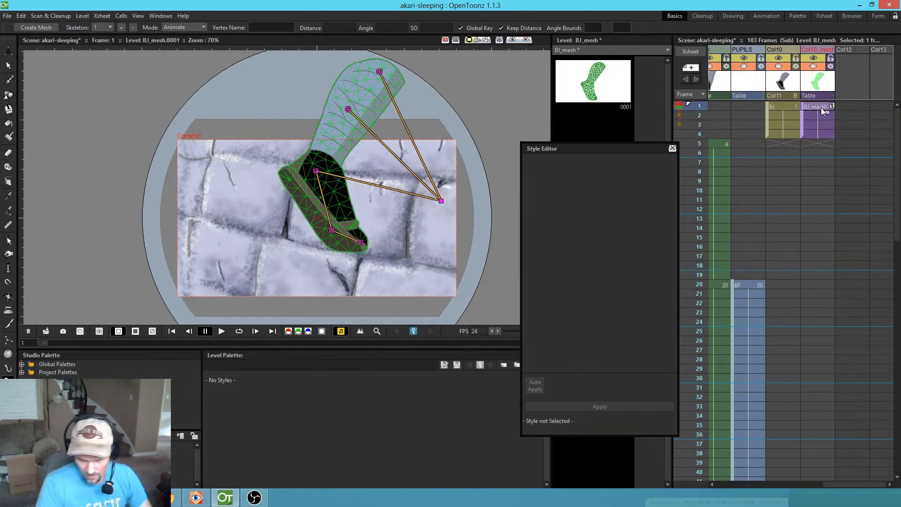
scroll(784, 161, left, 2)
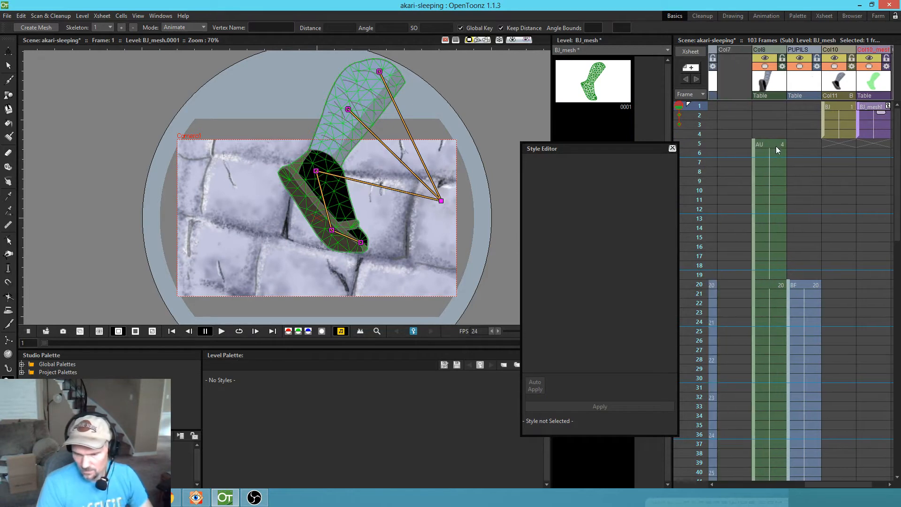
click(763, 144)
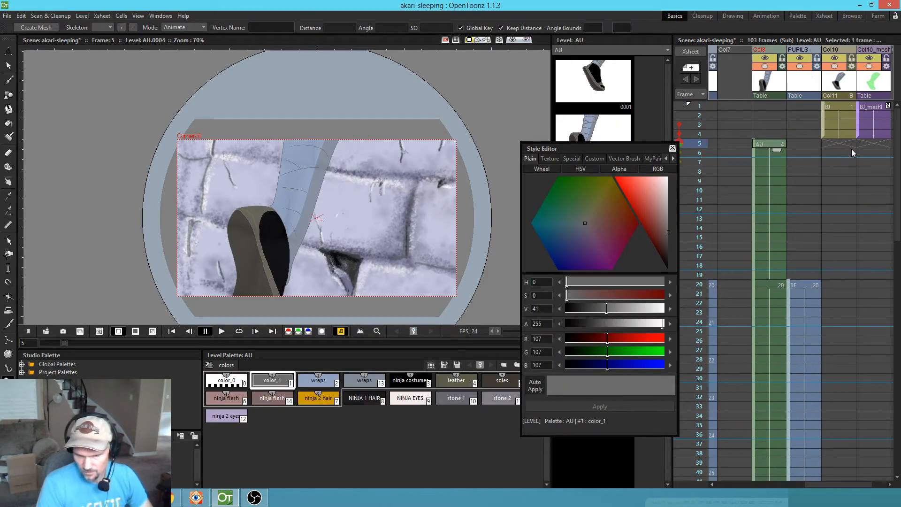
click(873, 125)
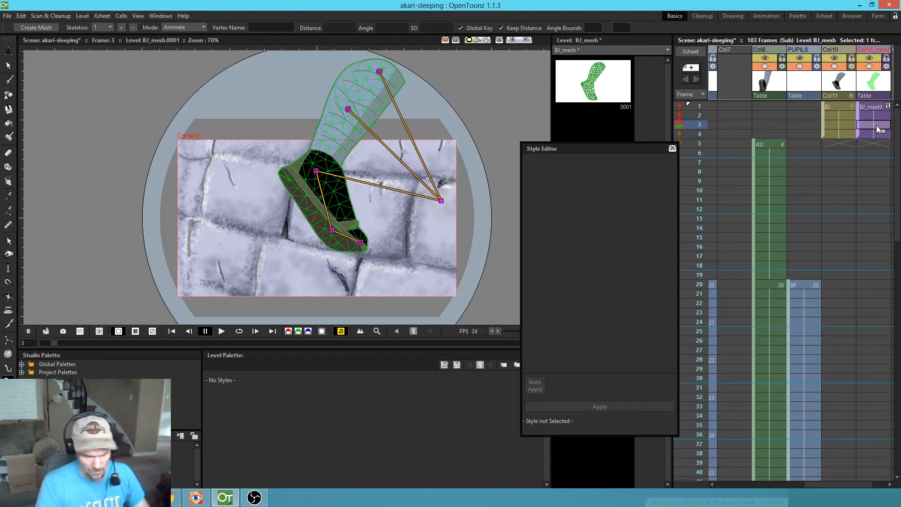
key(a)
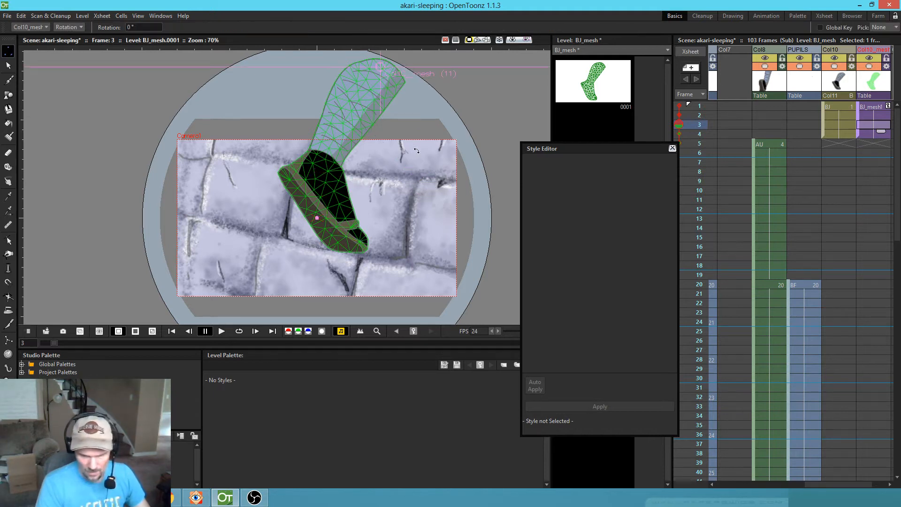
click(81, 29)
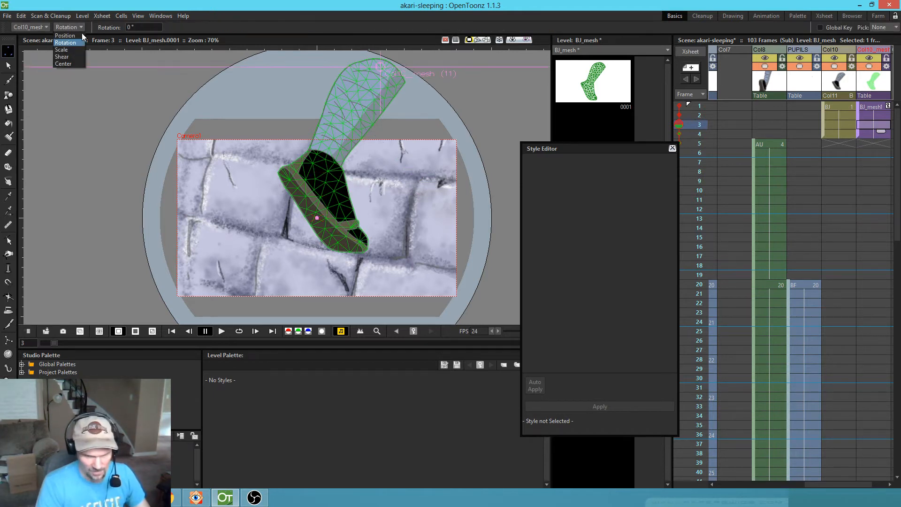
click(65, 64)
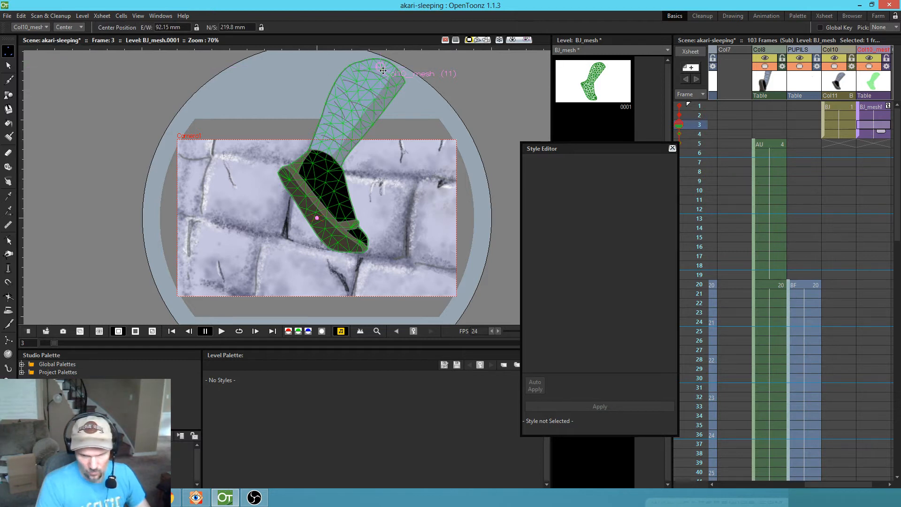
mouse_move(383, 67)
mouse_down()
mouse_move(424, 123)
mouse_move(466, 223)
mouse_move(430, 221)
mouse_move(383, 94)
mouse_move(383, 67)
mouse_up()
- Reposition the whole leg mesh slightly down and to the left over the wall
click(74, 24)
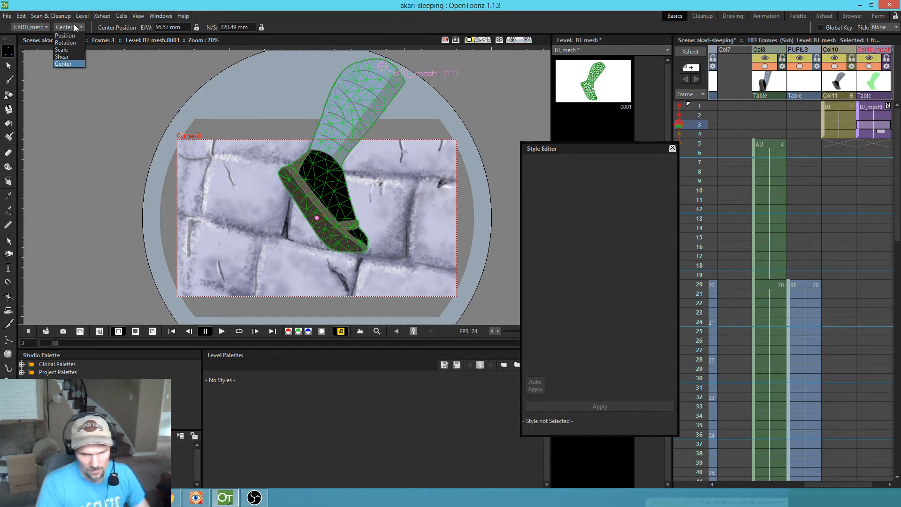
click(74, 32)
drag(355, 109, 336, 131)
- Pose the leg skeleton at frame 3 with the calf at about 3.99°, the ankle at 7.99° and the foot vertex at 17.31°
key(x)
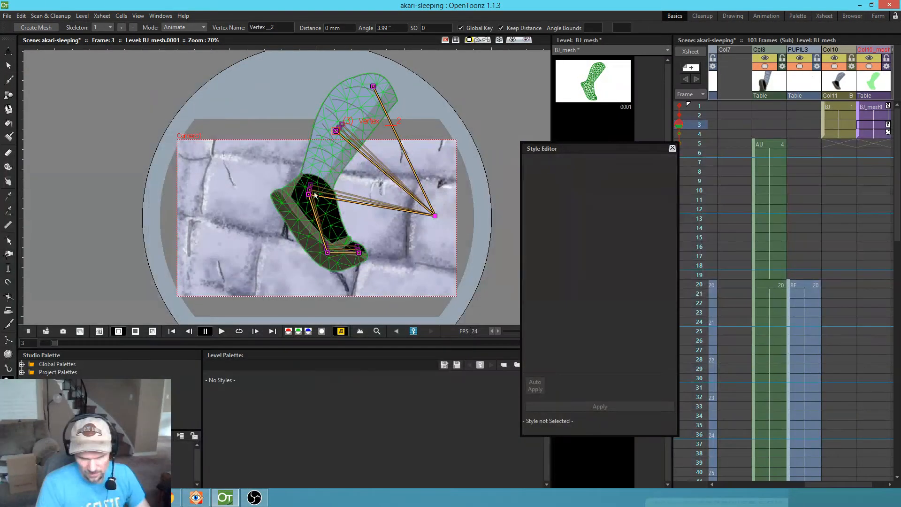
drag(309, 194, 306, 207)
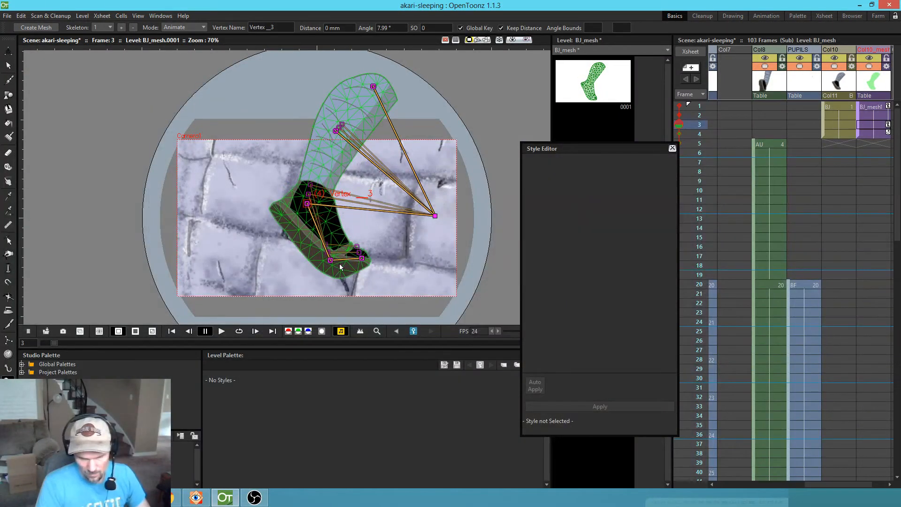
drag(330, 260, 341, 255)
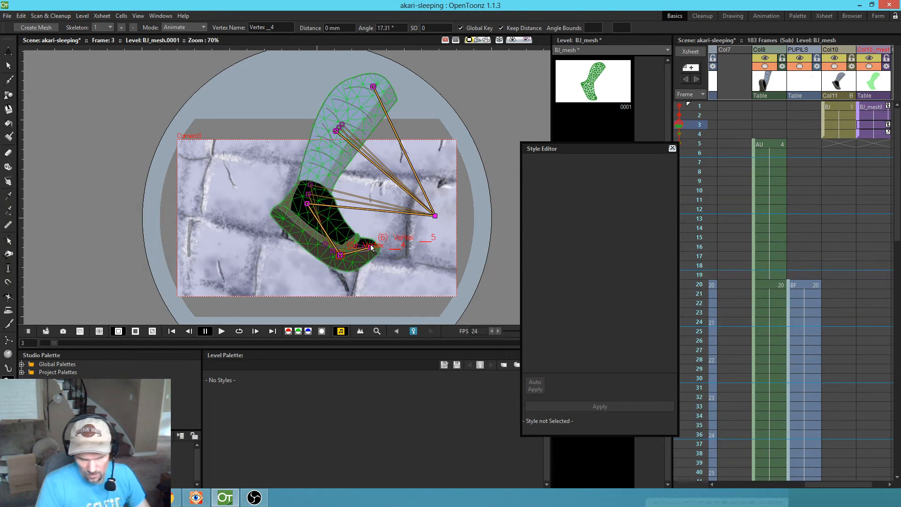
- Hide the leg mesh to check the leg's motion over frames 1 to 4, and show it again at frame 4
click(697, 106)
click(850, 104)
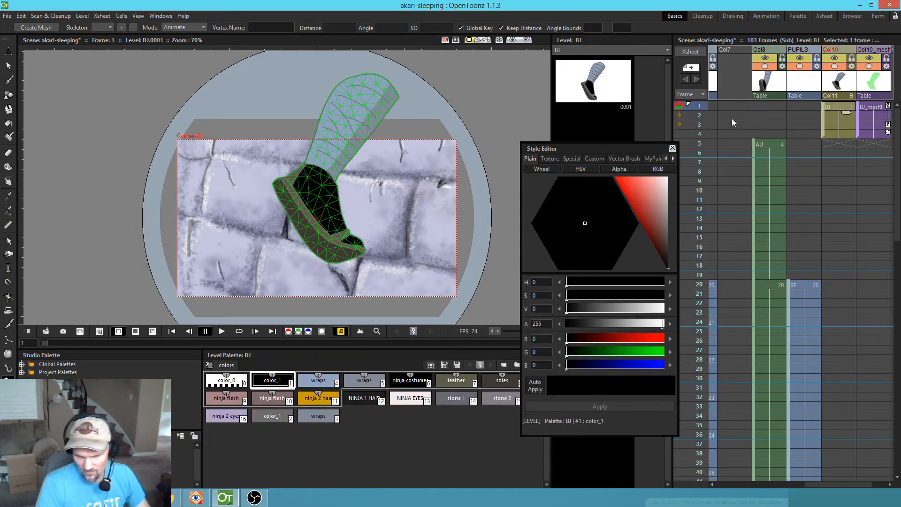
click(870, 64)
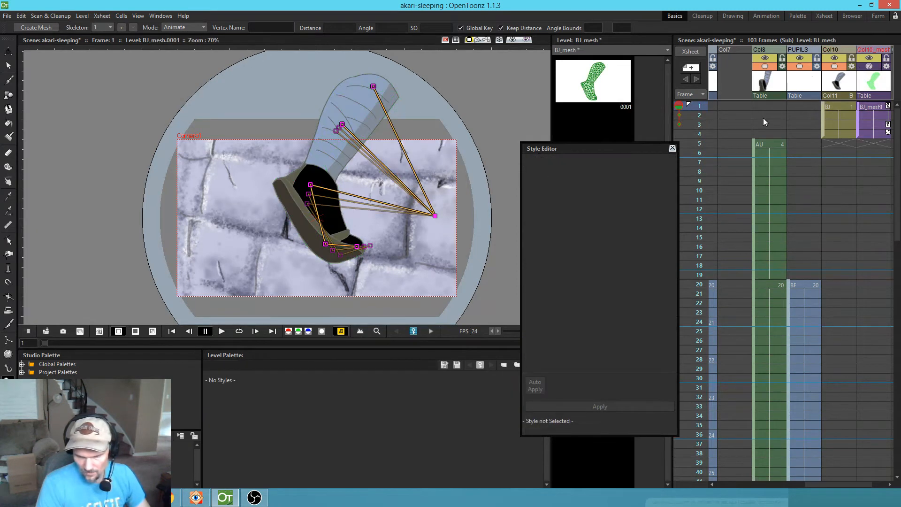
click(839, 106)
drag(702, 108, 683, 137)
click(862, 133)
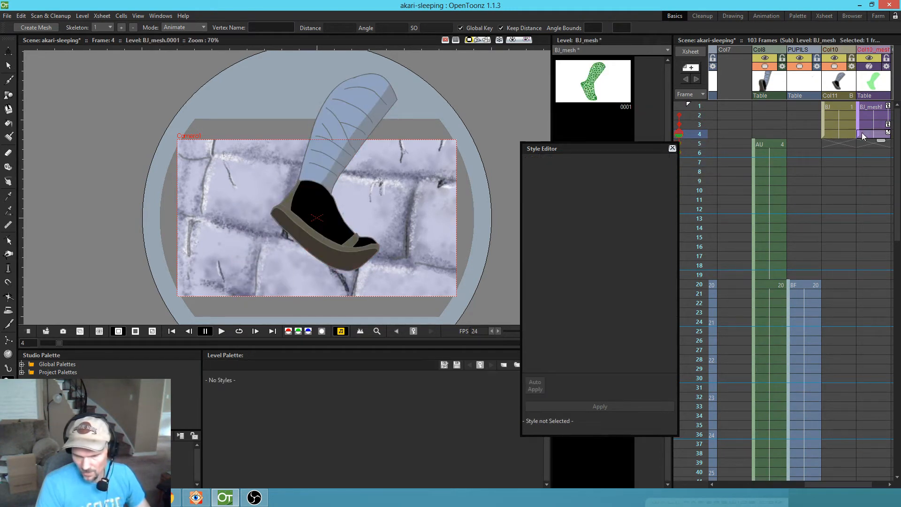
click(870, 68)
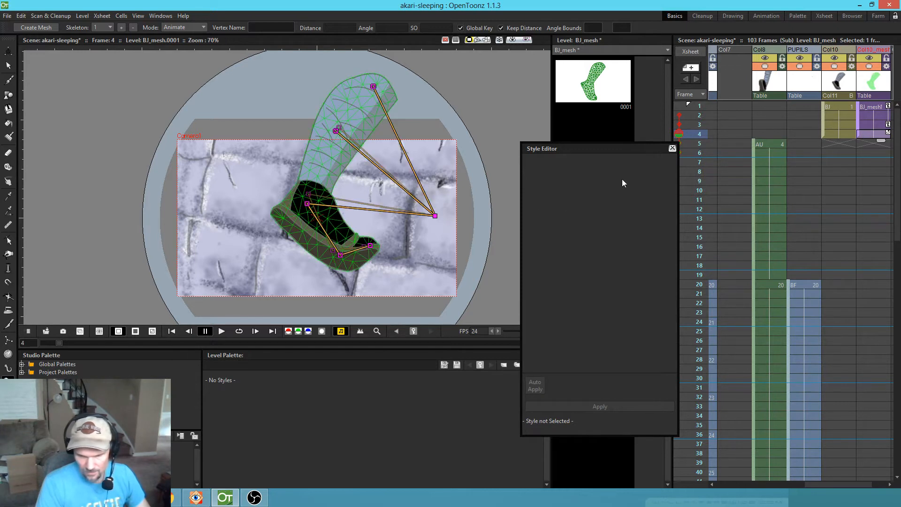
- Swing the foot downward about the ankle at frame 4 and angle the toe vertex to about -4.01°
drag(354, 258, 316, 252)
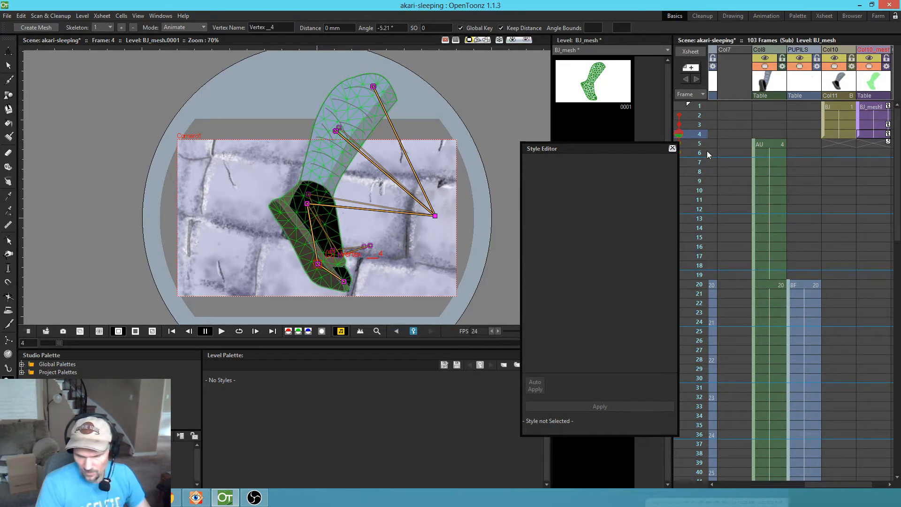
mouse_move(695, 132)
mouse_down()
mouse_move(699, 171)
mouse_move(701, 134)
mouse_up()
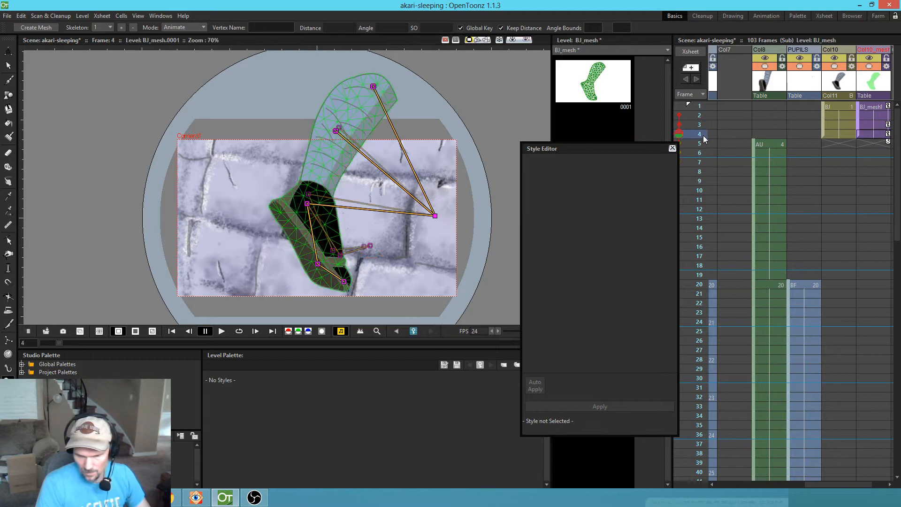
drag(308, 204, 306, 208)
drag(319, 269, 308, 262)
drag(329, 290, 333, 286)
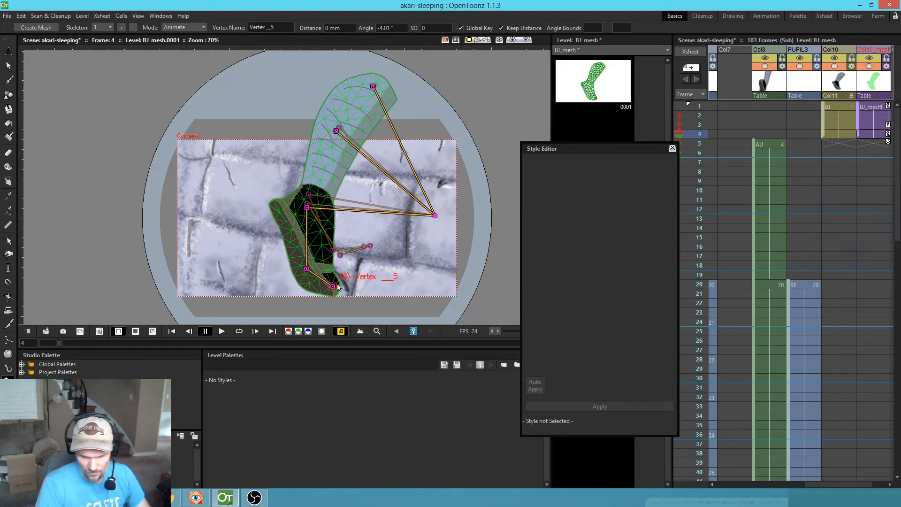
- Scrub the leg's motion back to frame 1 and hide the mesh to see the clean leg drawing
click(698, 153)
drag(698, 151, 693, 104)
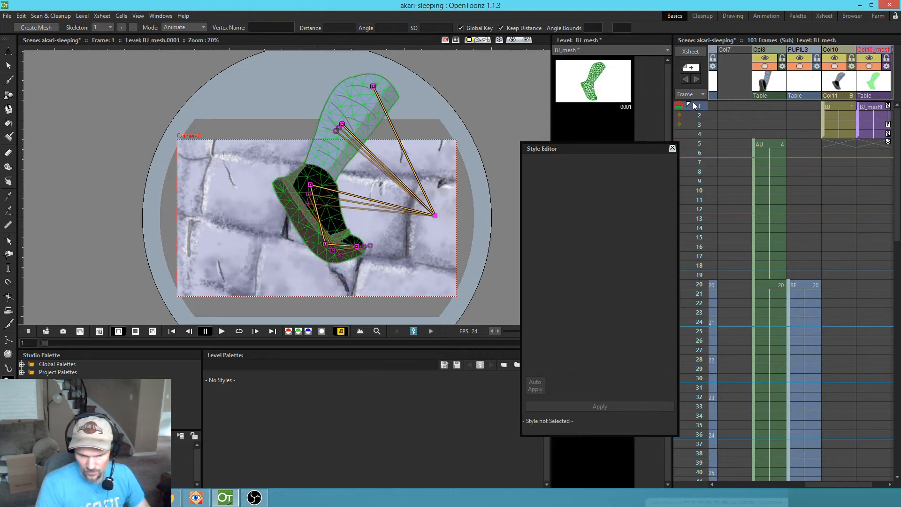
click(869, 66)
click(836, 108)
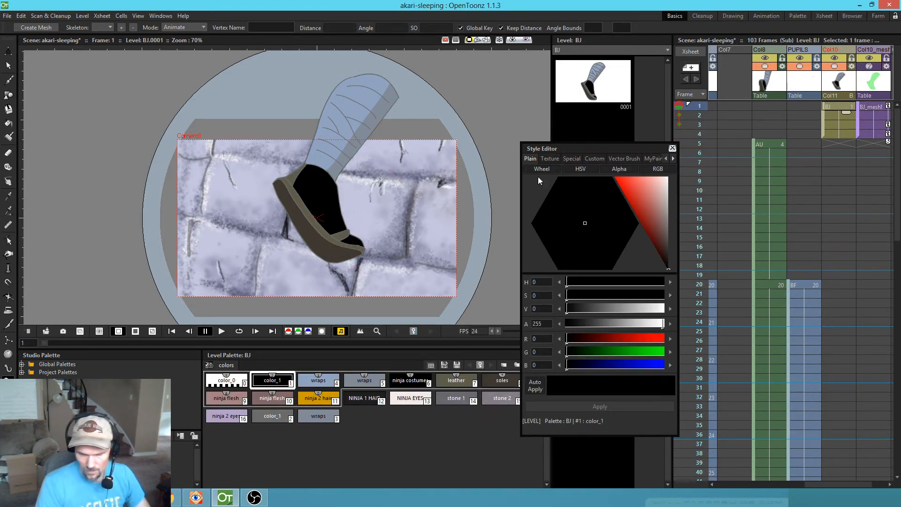
- Play the opening shot in a loop with the stop marker at frame 19, and save the scene
right_click(689, 284)
click(702, 297)
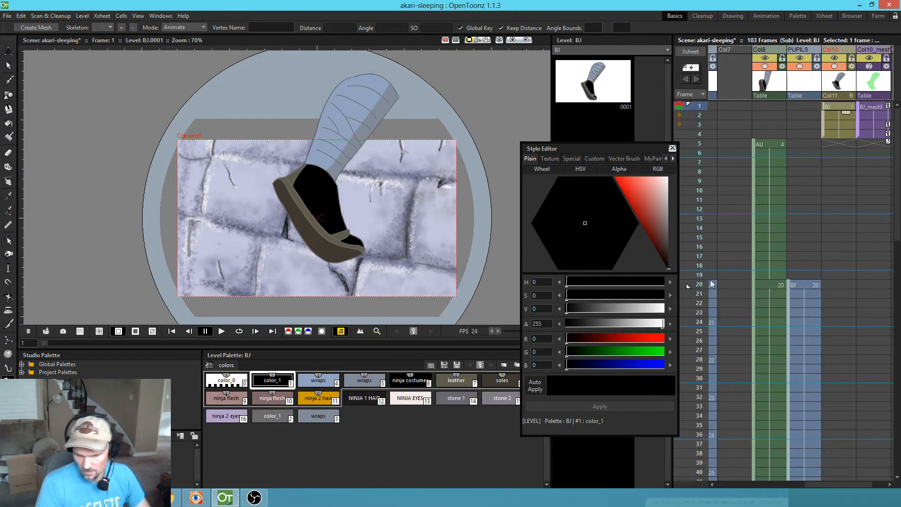
key(l)
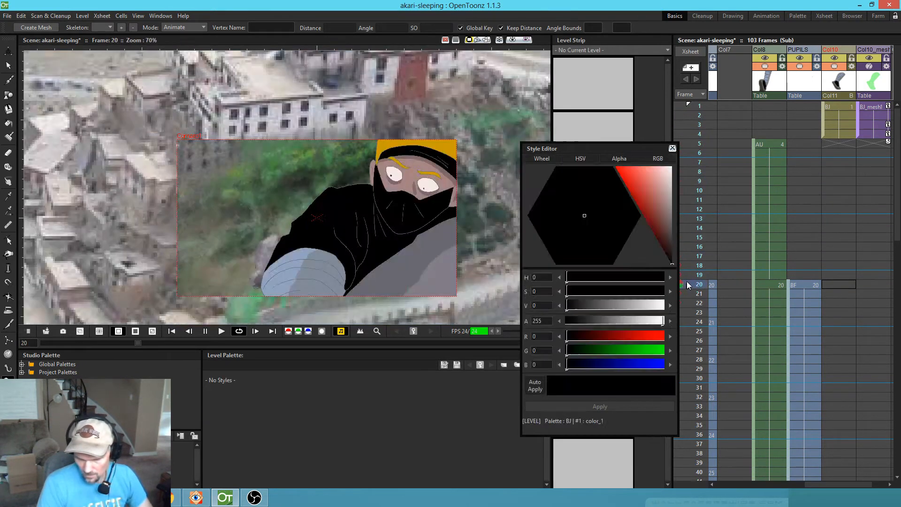
key(ctrl+s)
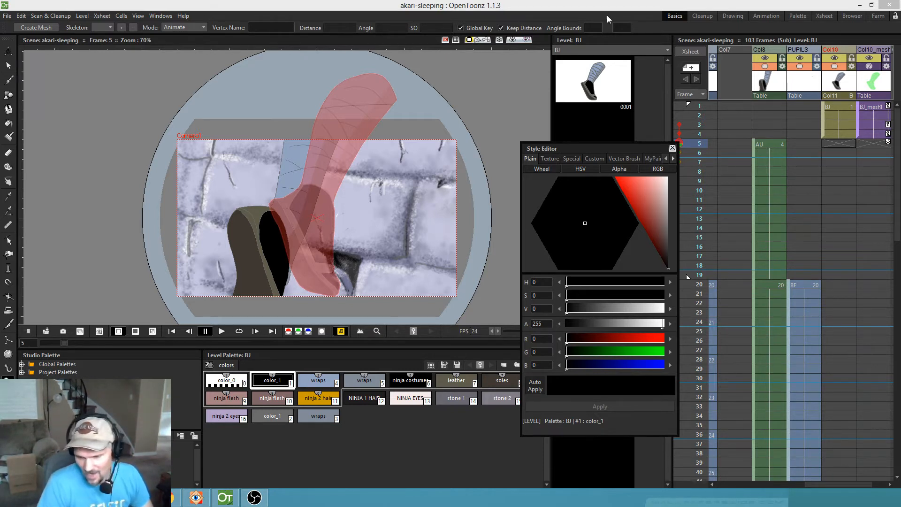
- Review the leg's motion over frames 1 to 4 and its transition into Col8's foot drawing at frame 5
click(698, 107)
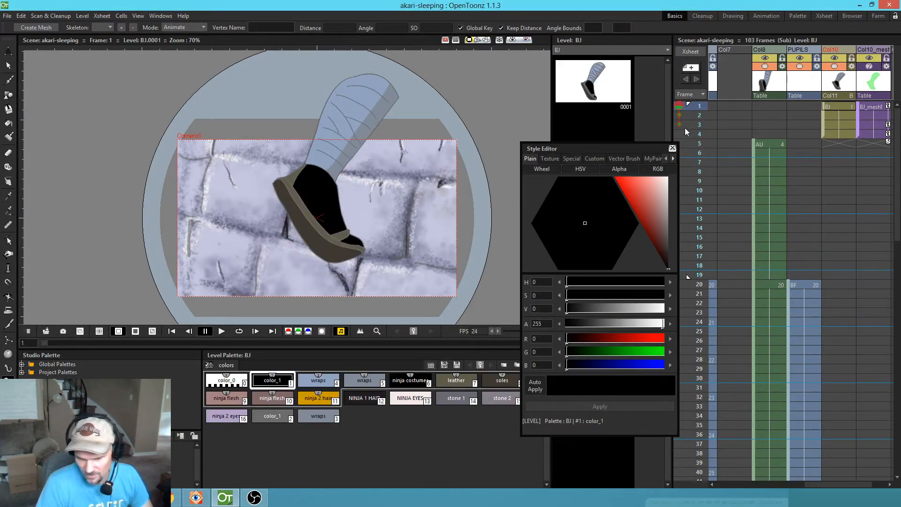
drag(701, 108, 690, 134)
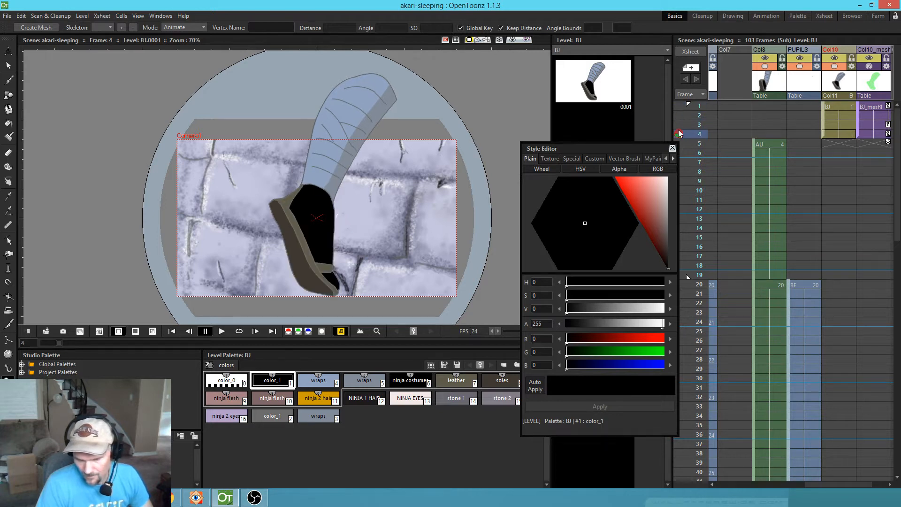
click(702, 108)
drag(703, 110, 689, 139)
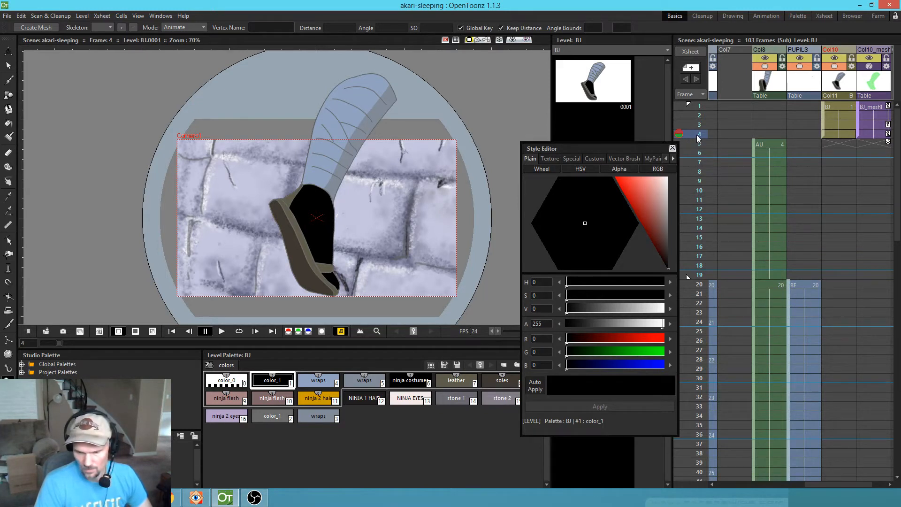
click(700, 146)
click(699, 135)
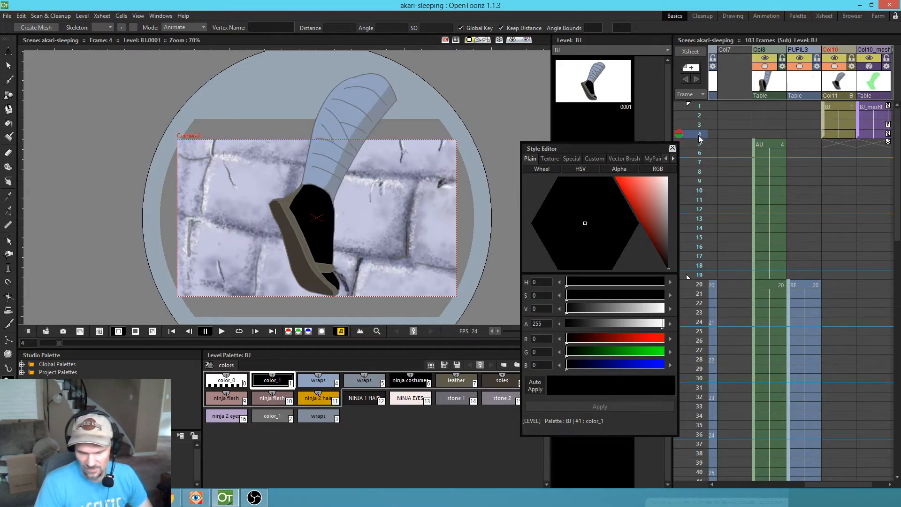
click(700, 143)
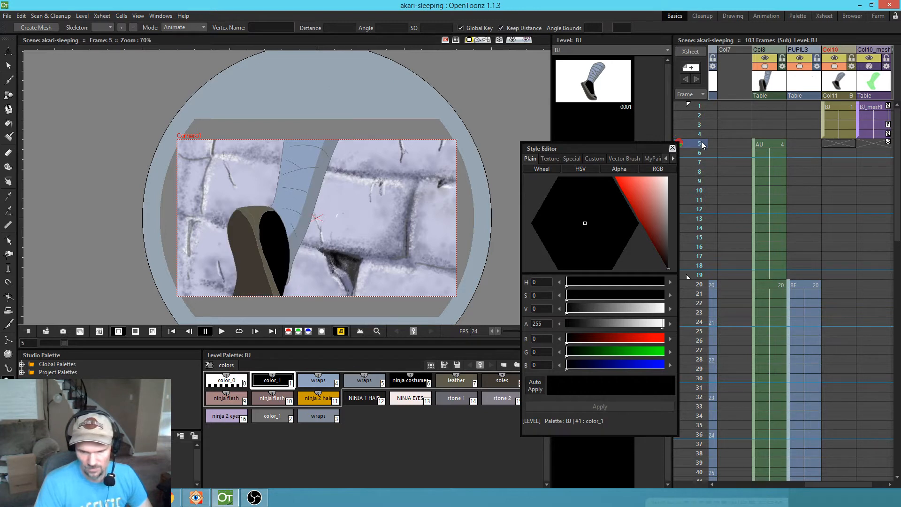
- Compare Col8's foot drawing at frame 5 with the leg's motion over frames 1 to 4 against the wall
click(703, 134)
click(703, 144)
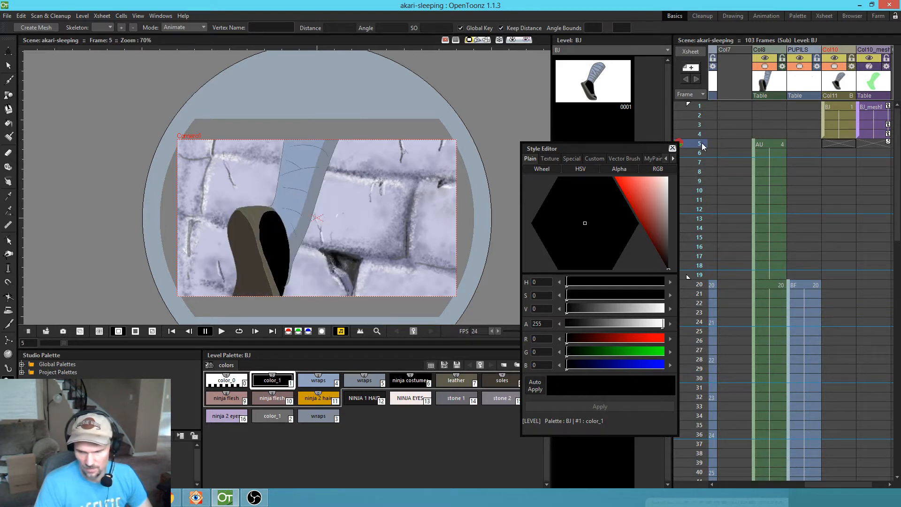
click(781, 145)
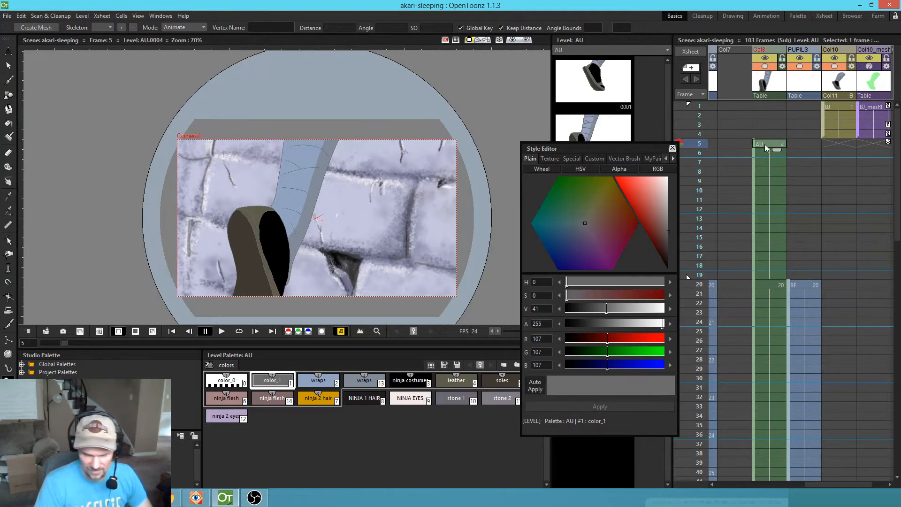
scroll(835, 185, left, 4)
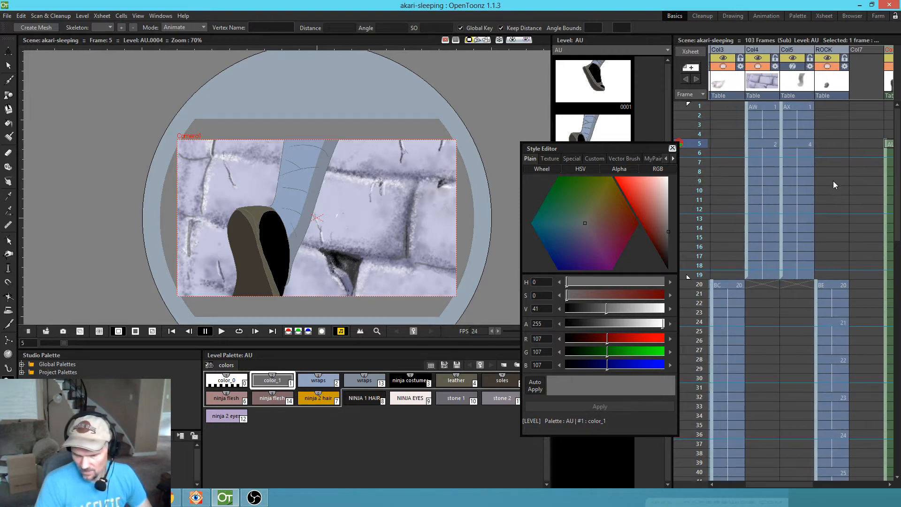
drag(703, 109, 689, 137)
- Clear Col4's wall cell at frame 4 and extend wall drawing 2 back so it starts at frame 4
click(768, 132)
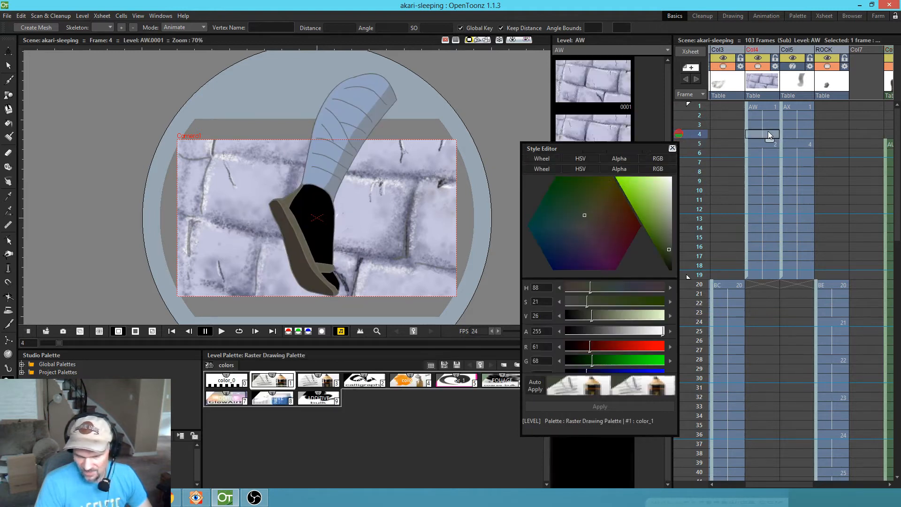
key(Delete)
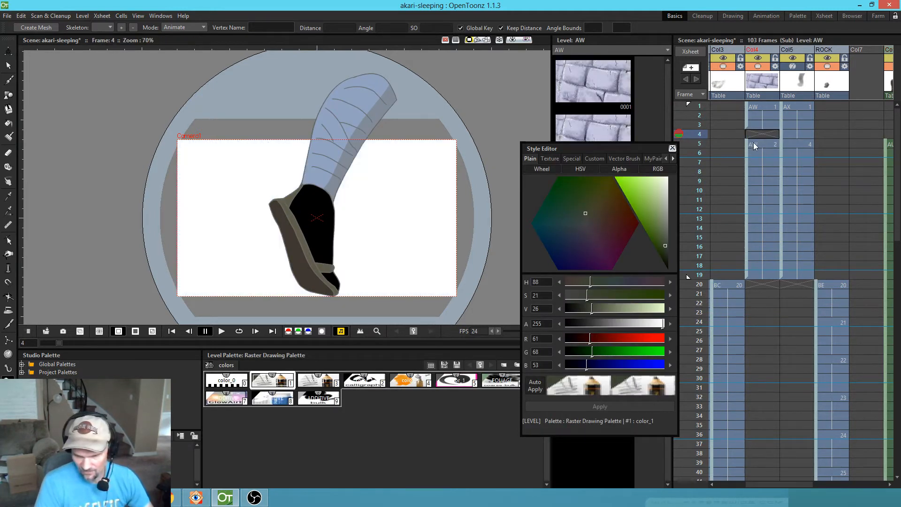
click(753, 144)
drag(748, 144, 700, 132)
click(699, 135)
click(764, 152)
click(765, 134)
drag(770, 150, 748, 157)
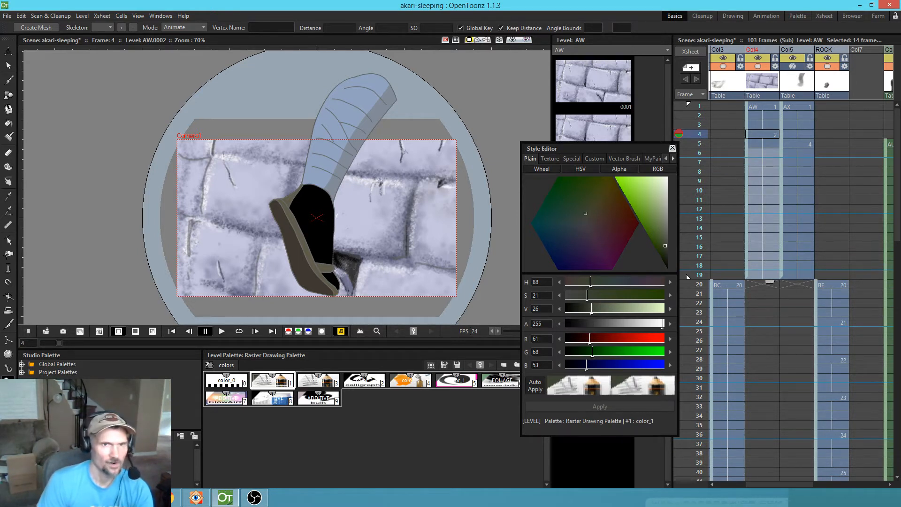
- Switch to OBS Studio and check the live stream preview in an enlarged window
key(alt+Tab)
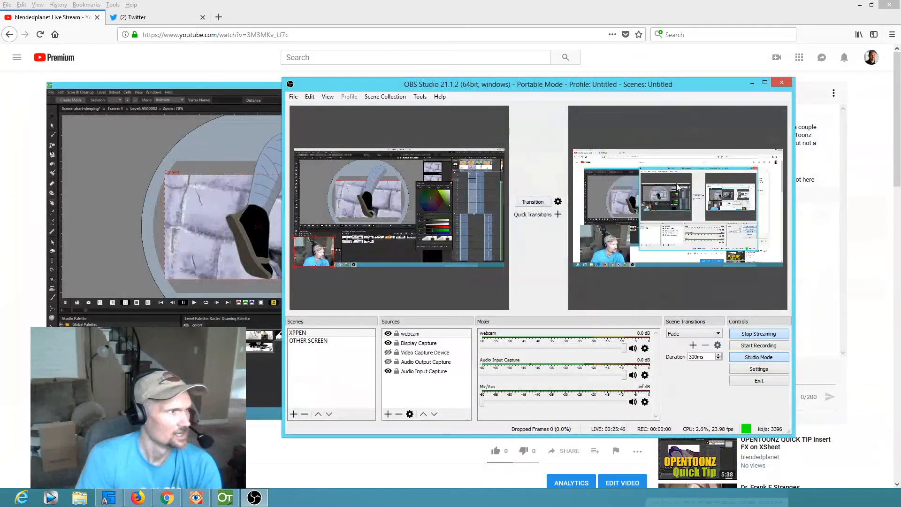
double_click(587, 85)
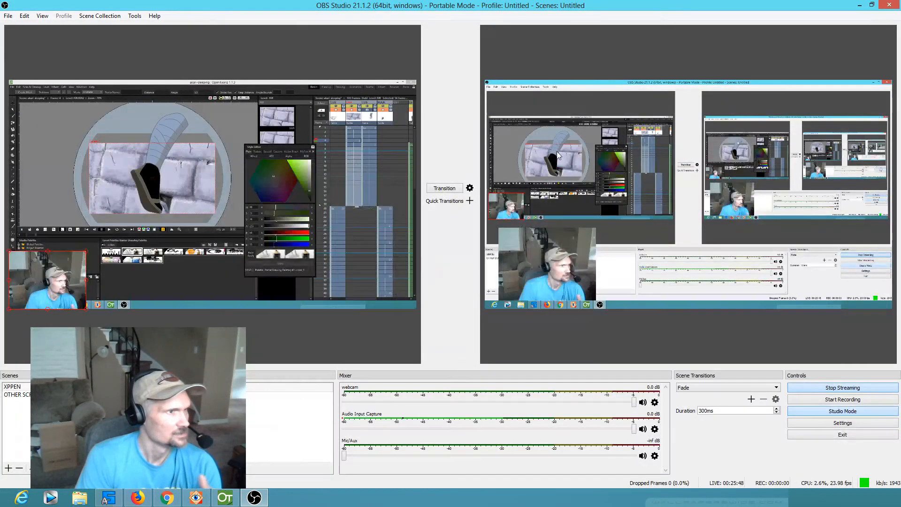
drag(676, 5, 900, 108)
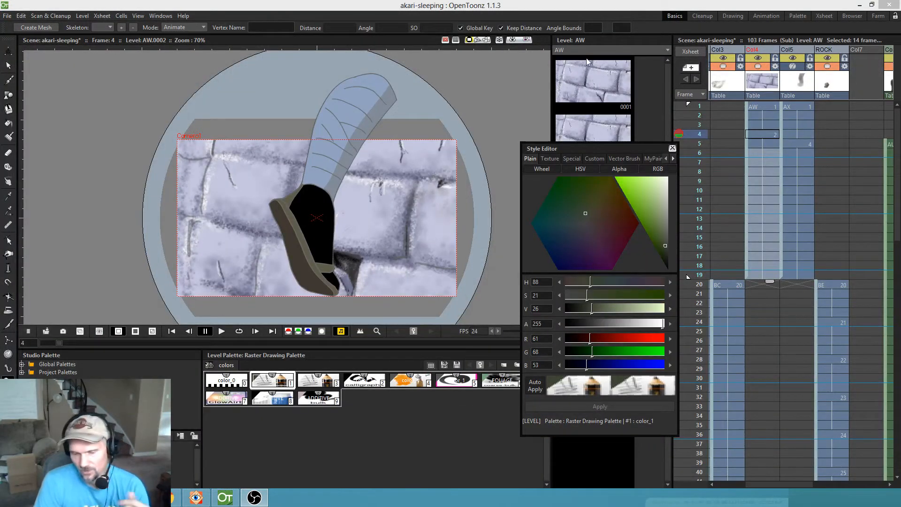
- Return to frame 1 in OpenToonz, show Col5's shadow in the viewer and select its first drawing
mouse_move(695, 109)
mouse_down()
mouse_move(706, 219)
mouse_move(704, 109)
mouse_move(708, 262)
mouse_move(712, 113)
mouse_up()
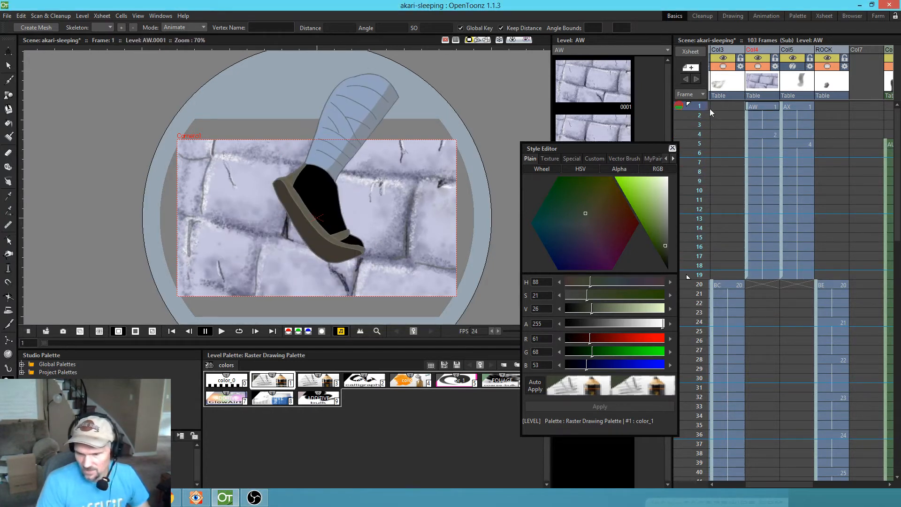
click(795, 67)
click(798, 107)
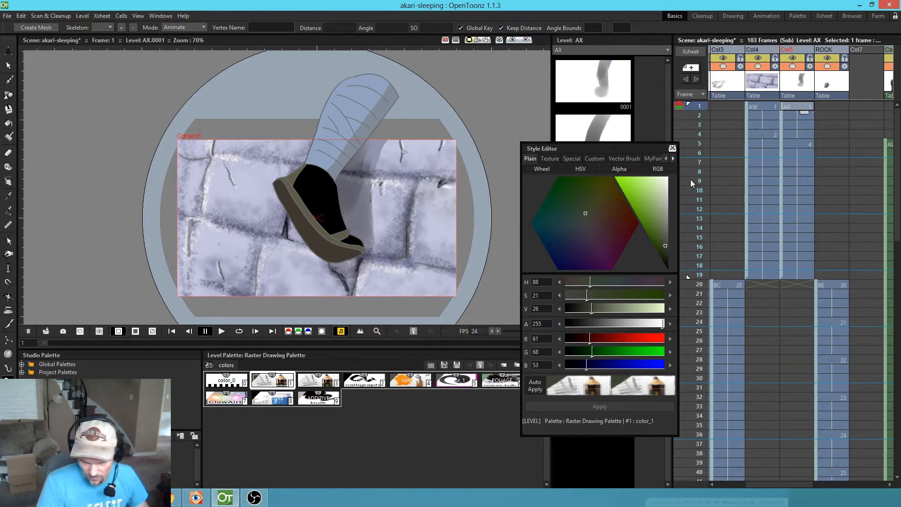
- Move the Style Editor clear of the level strip, choose the ADDITIVE style and check the shadow against the leg over the opening frames
drag(600, 155, 611, 197)
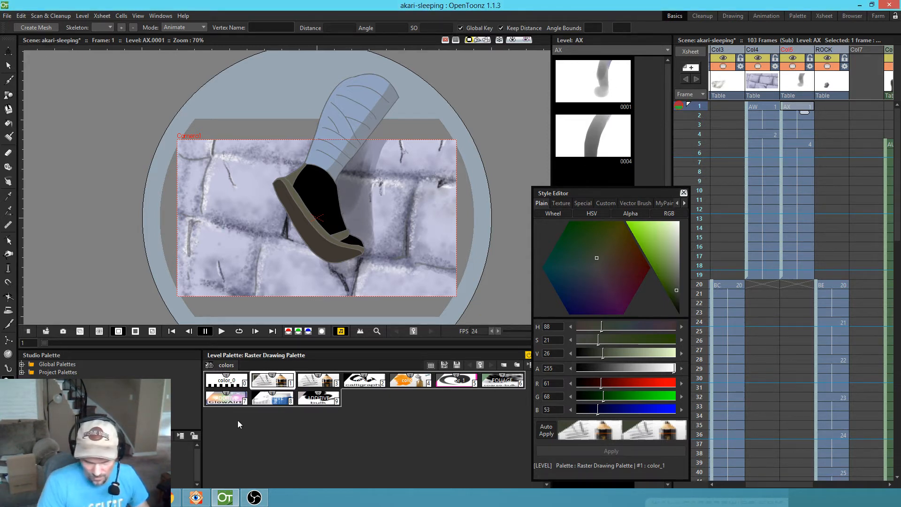
click(318, 400)
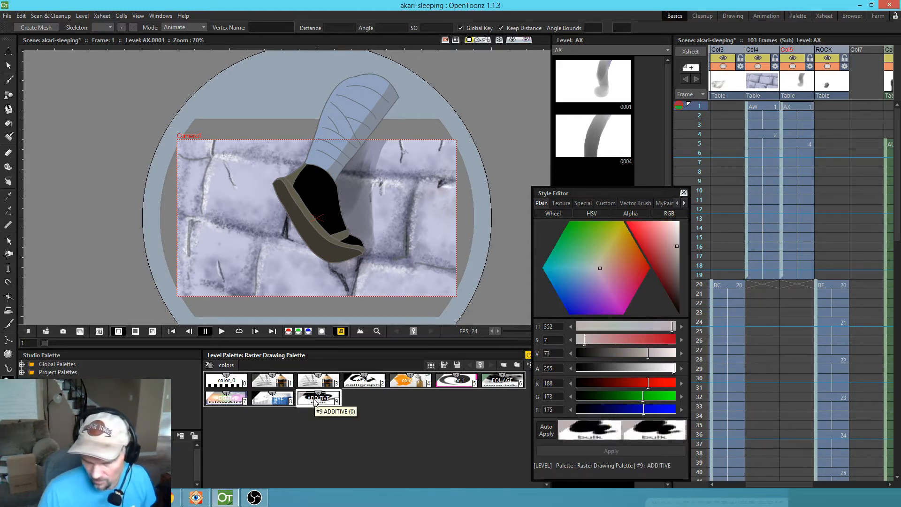
mouse_move(701, 112)
mouse_down()
mouse_move(688, 157)
mouse_move(690, 120)
mouse_move(683, 166)
mouse_move(683, 122)
mouse_move(687, 131)
mouse_up()
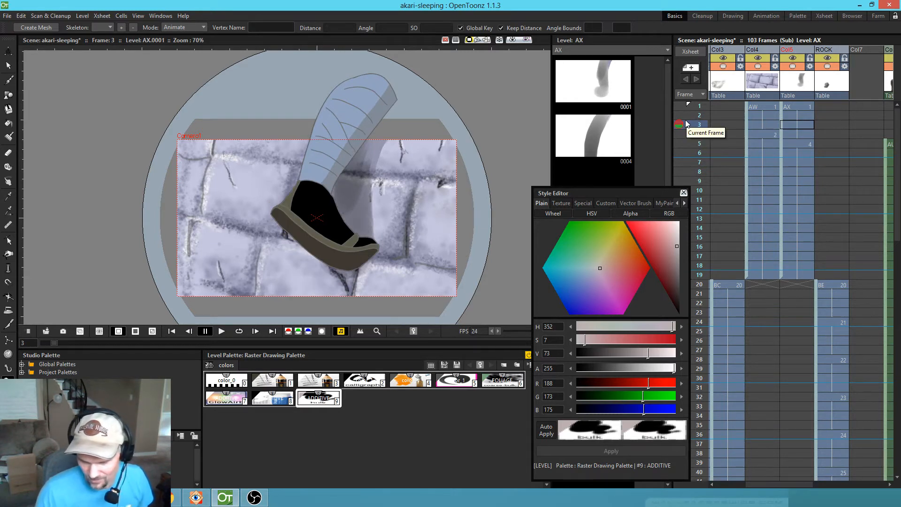
- Create a mesh from Col5's shadow drawing at frame 1 with a 5-pixel margin, and extend the mesh through frame 4
click(799, 51)
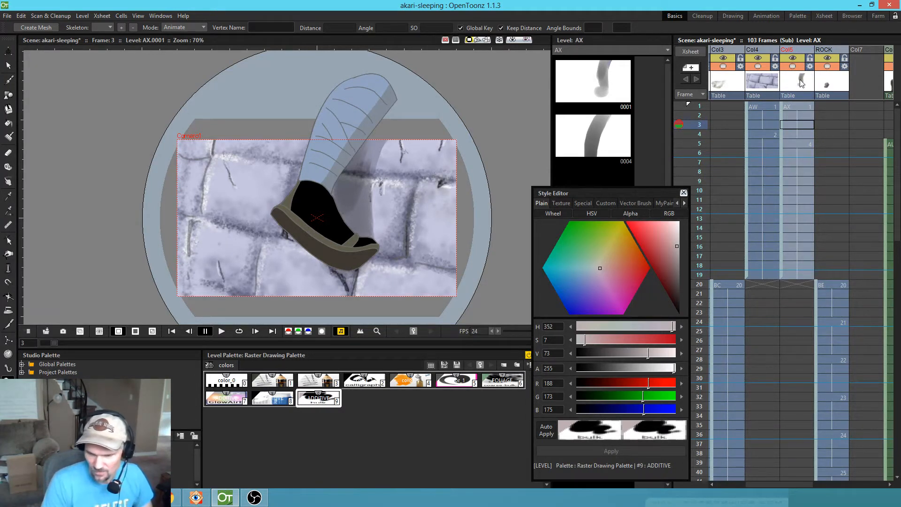
click(793, 105)
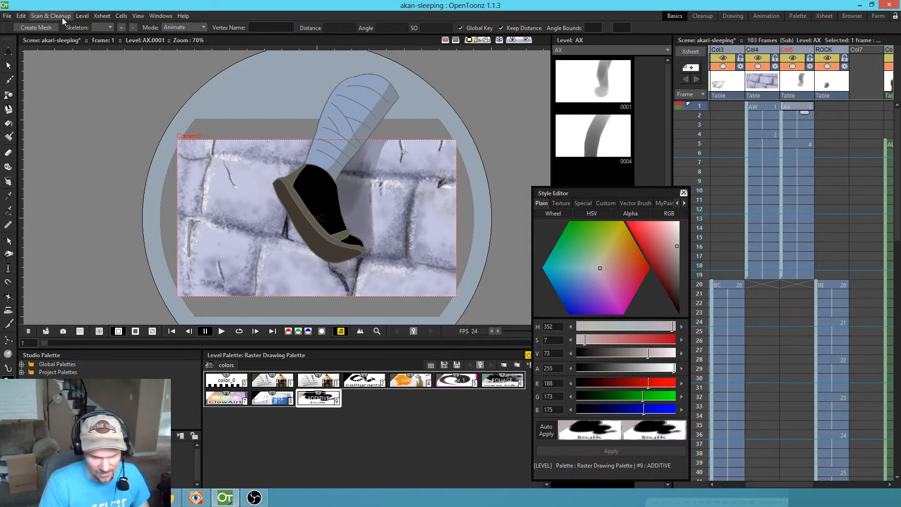
click(37, 28)
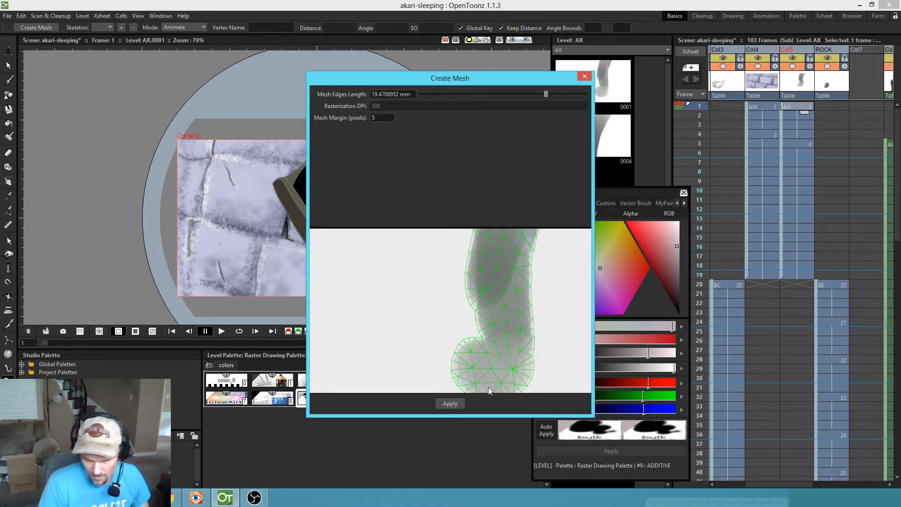
click(456, 403)
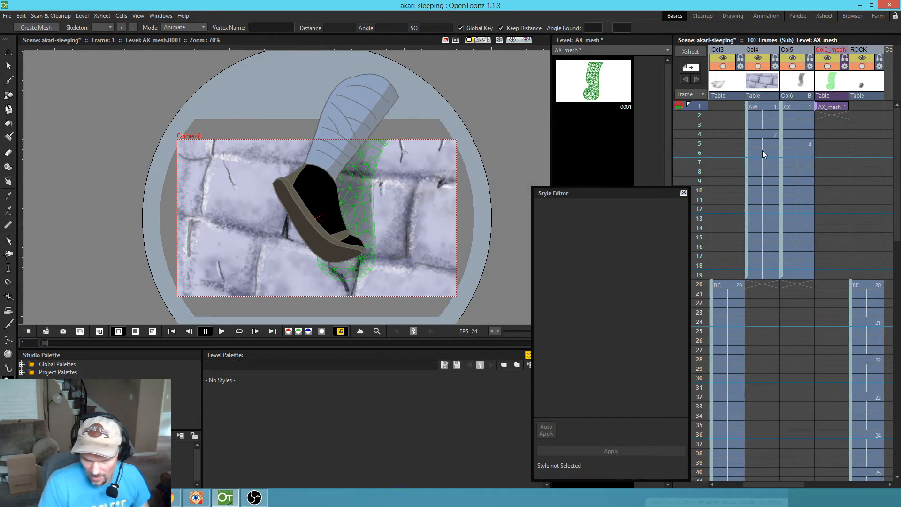
click(842, 107)
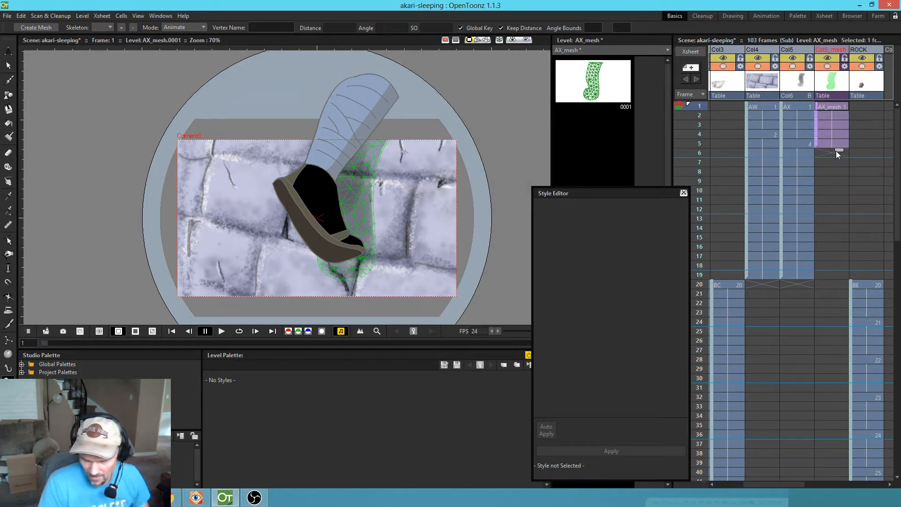
mouse_move(695, 106)
mouse_down()
mouse_move(690, 152)
mouse_move(693, 106)
mouse_up()
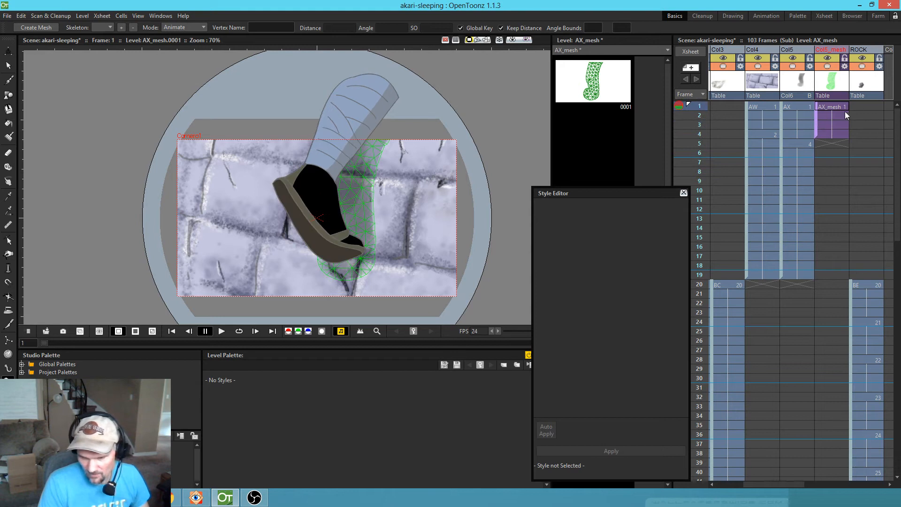
- Build a skeleton for the shadow mesh with its root right of the camera frame and five chained vertices down the shadow
click(184, 28)
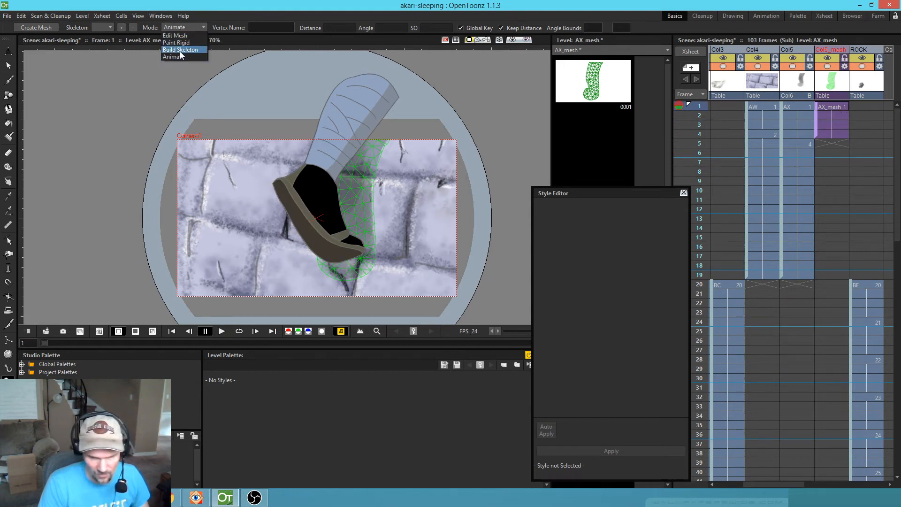
click(180, 50)
click(486, 210)
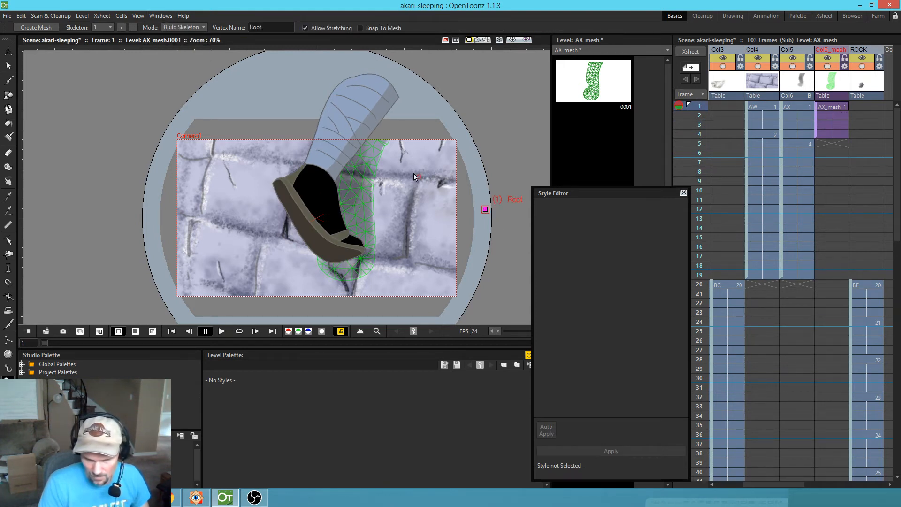
click(364, 146)
click(356, 174)
click(353, 207)
click(360, 235)
click(360, 255)
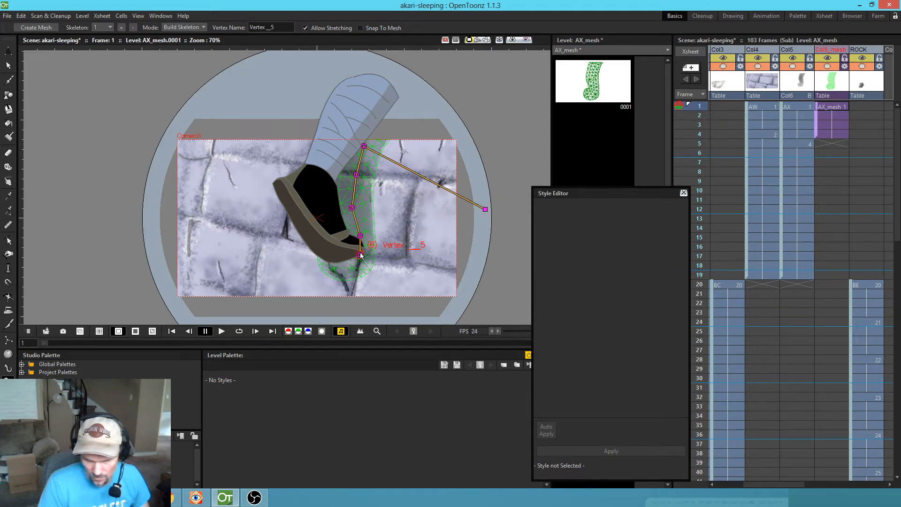
- At frame 3, animate the shadow skeleton without Keep Distance, raising its middle vertex and swinging the end vertex to about 27.16°
click(181, 27)
click(182, 56)
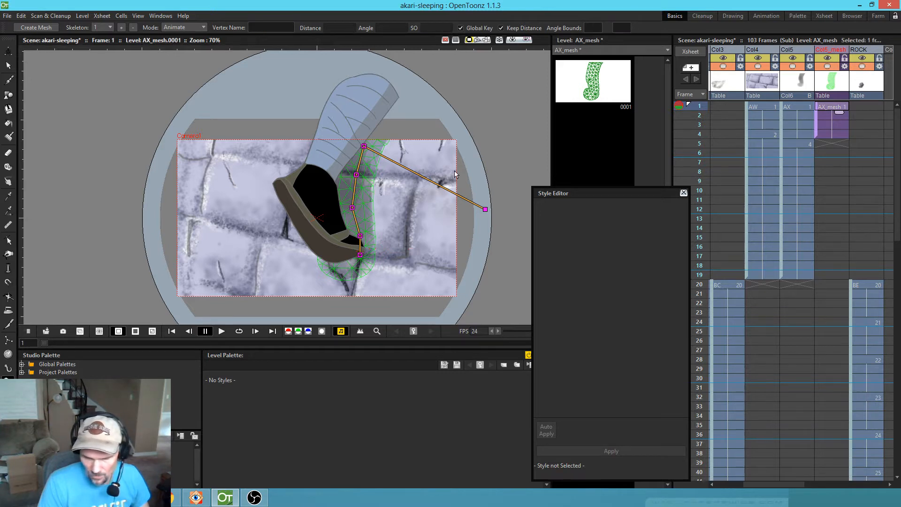
click(827, 126)
drag(360, 255, 364, 250)
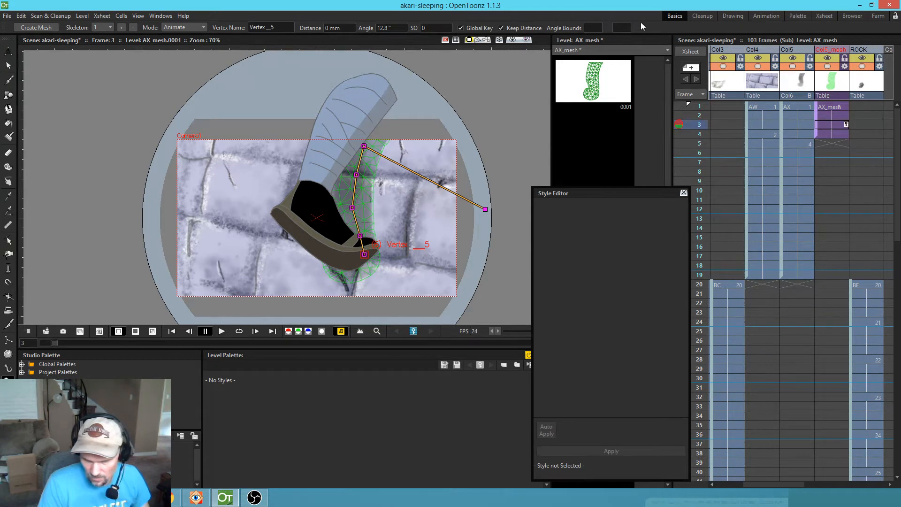
click(501, 28)
drag(352, 207, 351, 196)
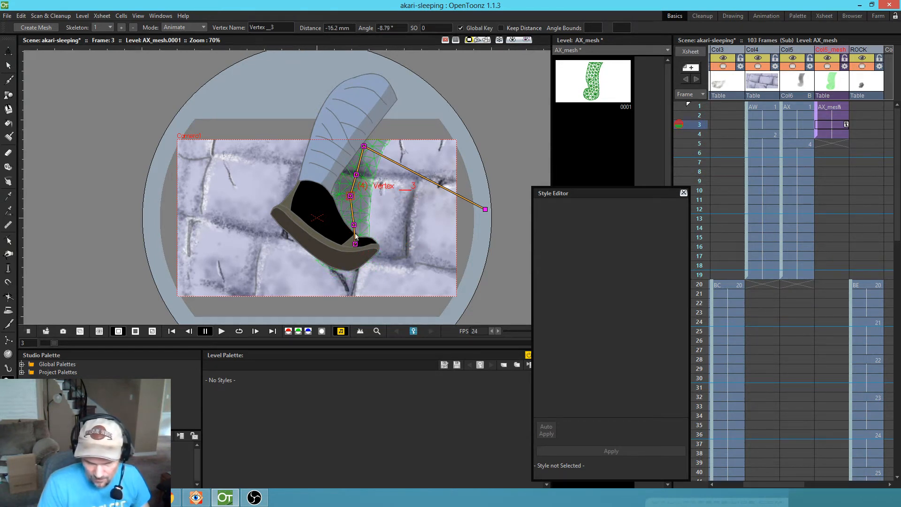
mouse_move(360, 243)
mouse_down()
mouse_move(358, 219)
mouse_move(366, 240)
mouse_up()
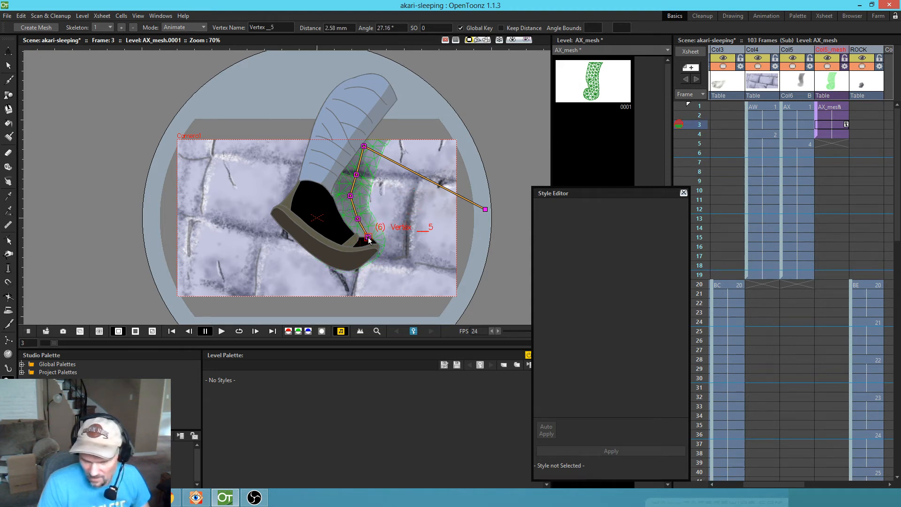
- At frame 4, angle the shadow's Vertex 4 to about -15.78°, stretch the end vertex down beside the foot and nudge the upper vertex
click(837, 133)
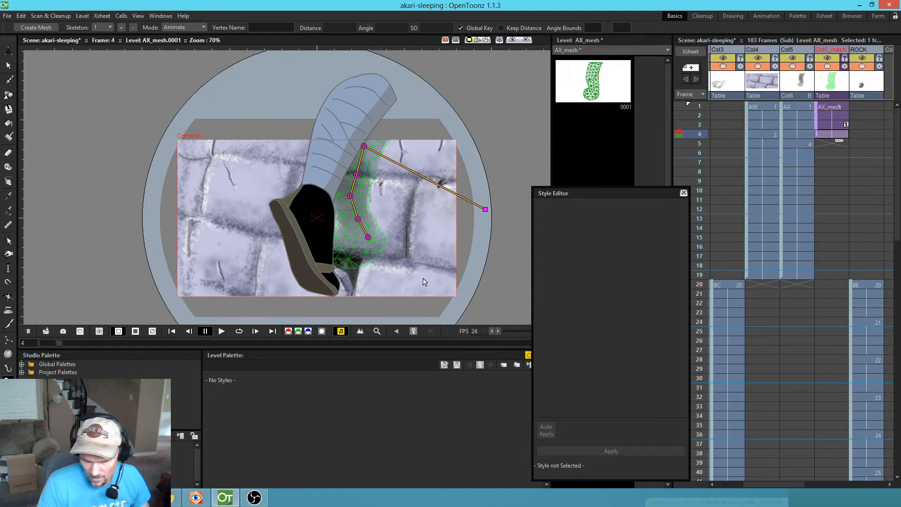
drag(364, 240, 328, 259)
drag(358, 220, 347, 224)
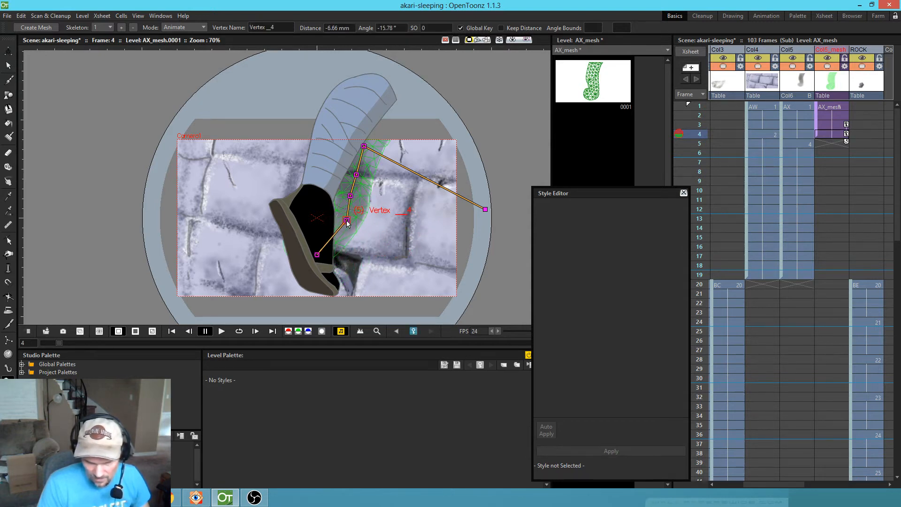
drag(317, 255, 342, 269)
drag(358, 176, 357, 178)
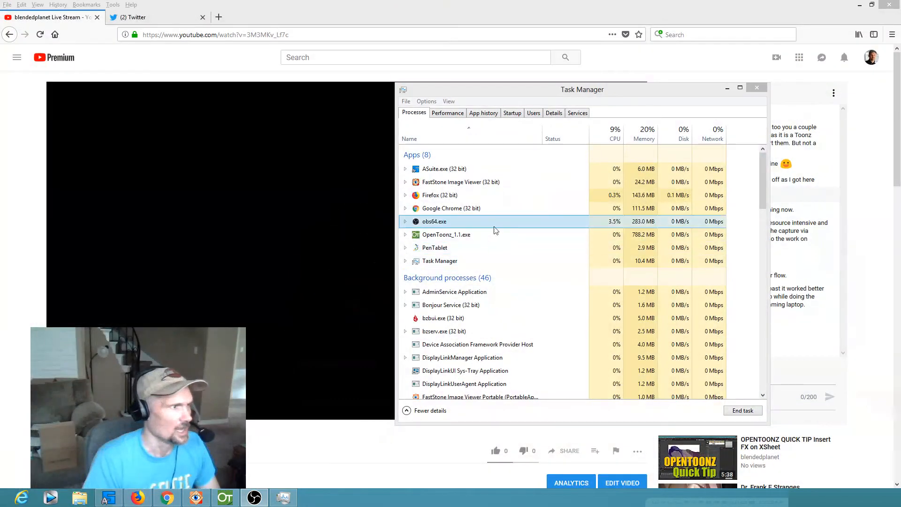
- In Task Manager, restrict the processor affinity of obs64.exe to CPU 8, CPU 9, CPU 10 and CPU 11
right_click(472, 221)
mouse_move(517, 251)
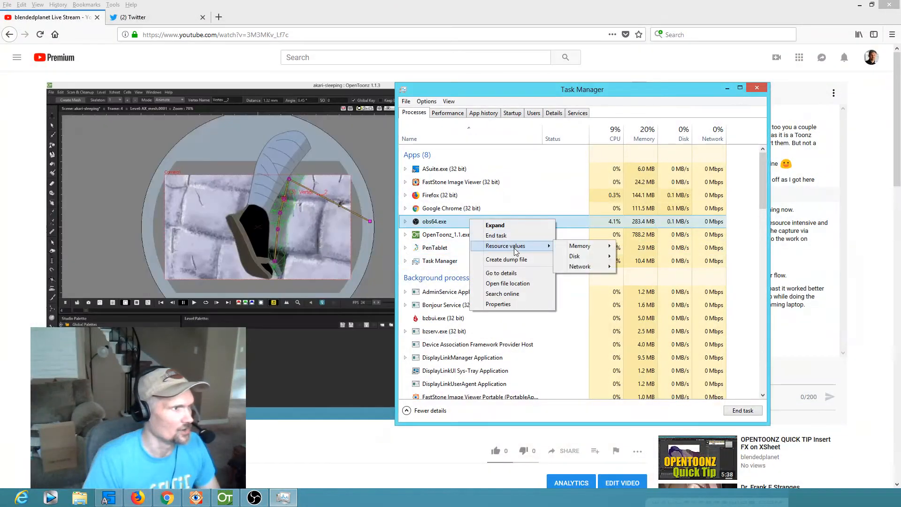
click(514, 273)
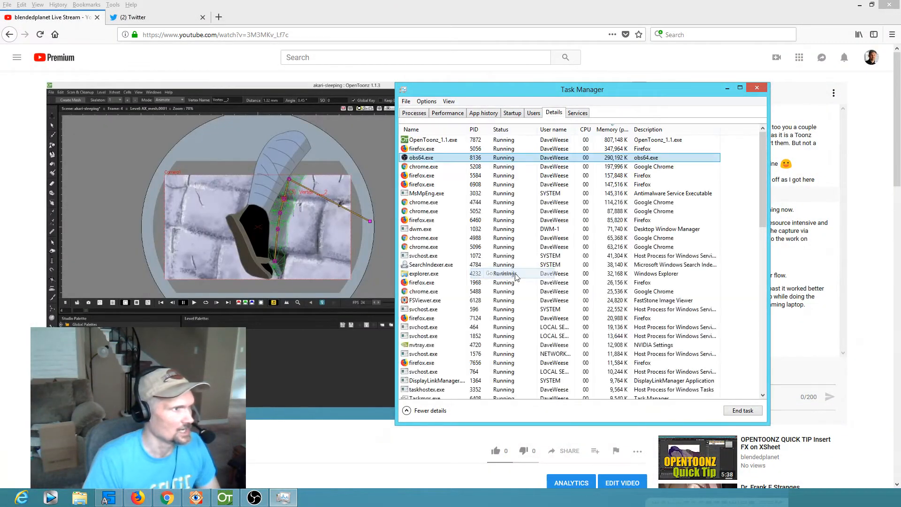
right_click(434, 158)
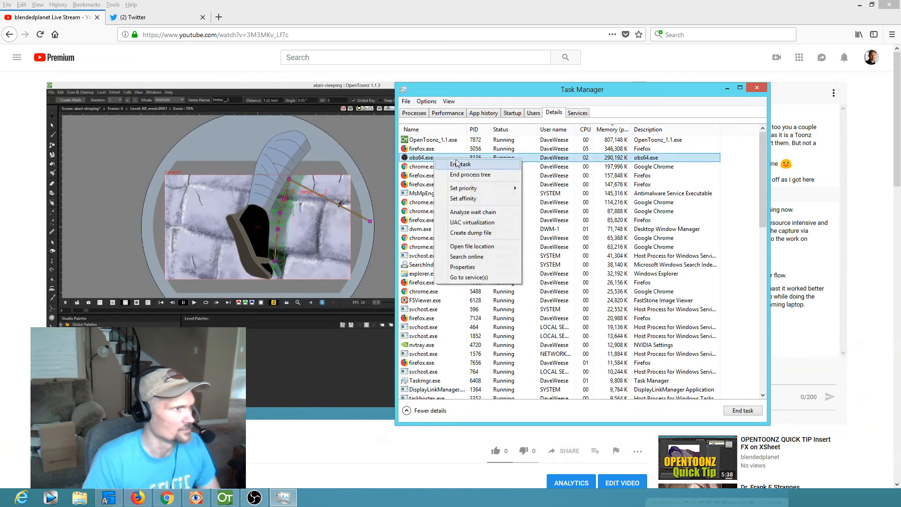
click(479, 200)
click(413, 147)
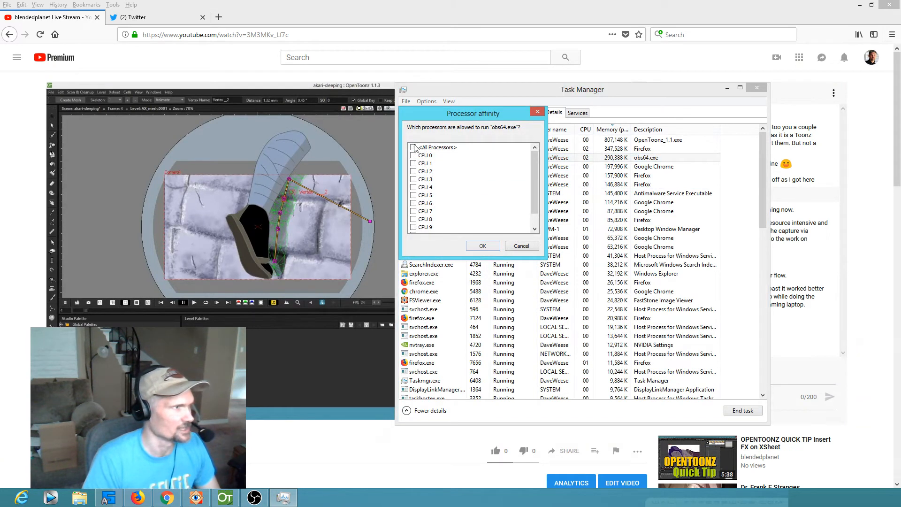
drag(538, 177, 538, 188)
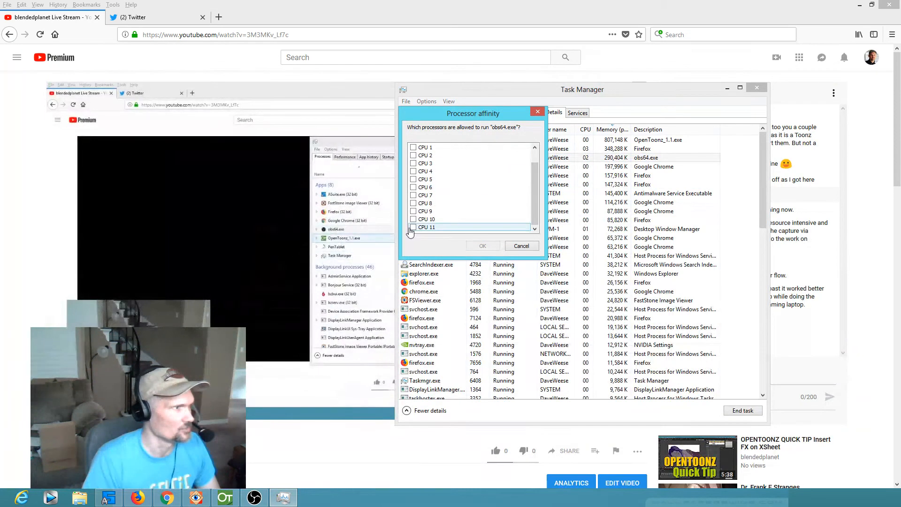
click(414, 227)
click(414, 219)
click(414, 212)
click(414, 203)
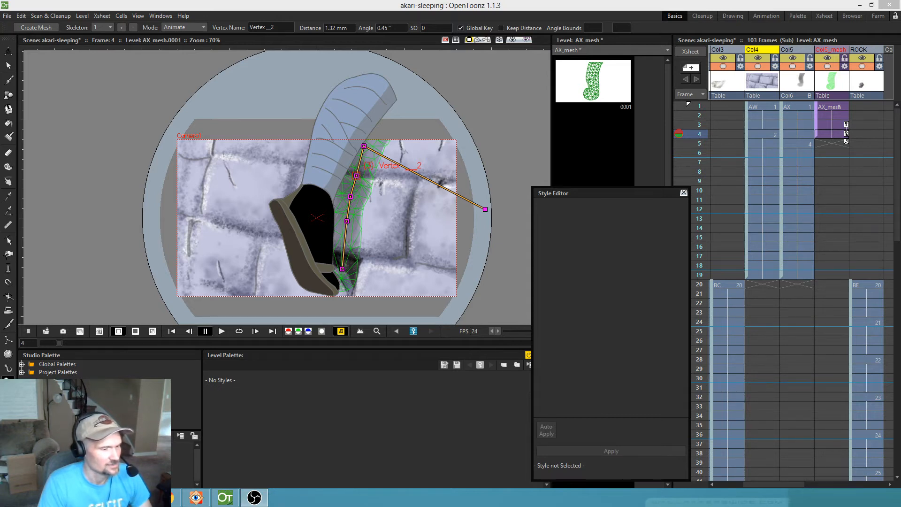
- Save the scene and hide Col5_mesh's mesh overlay in the viewer, checking Col5's shadow at the opening frames
key(ctrl+s)
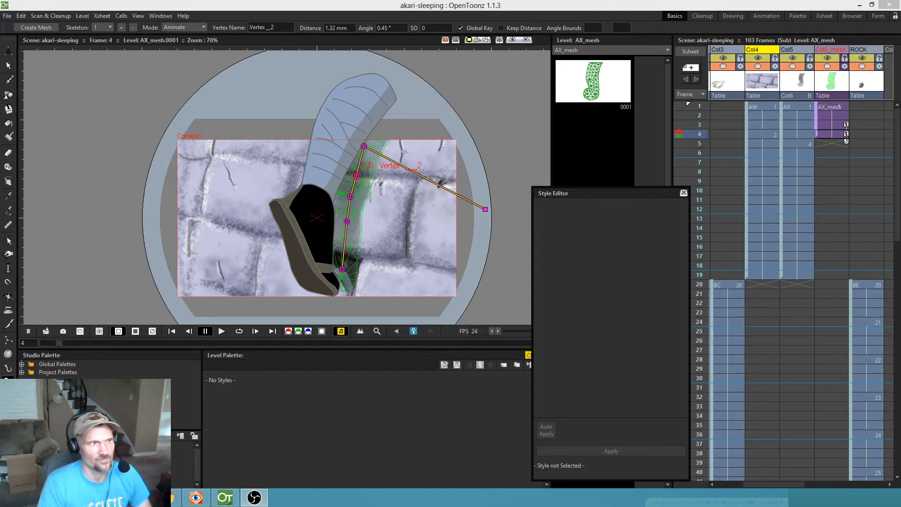
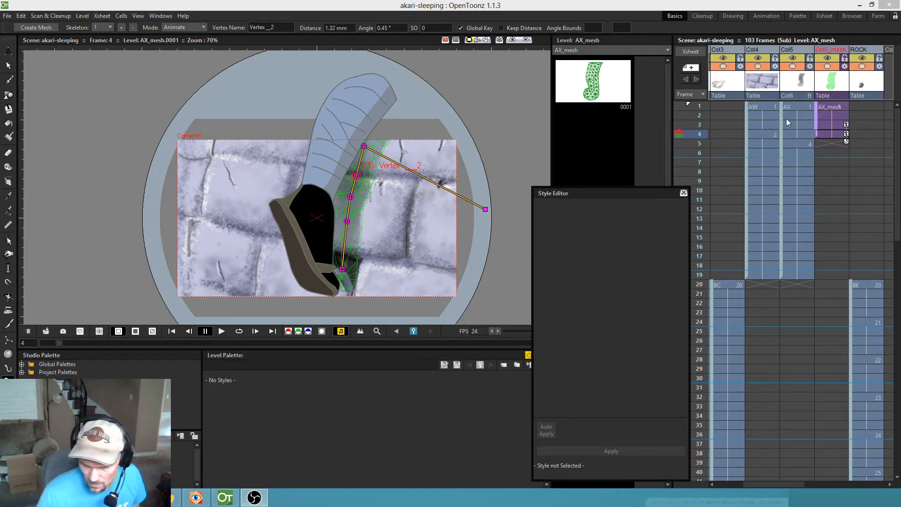
mouse_move(697, 106)
mouse_down()
mouse_move(687, 161)
mouse_move(686, 107)
mouse_move(689, 119)
mouse_up()
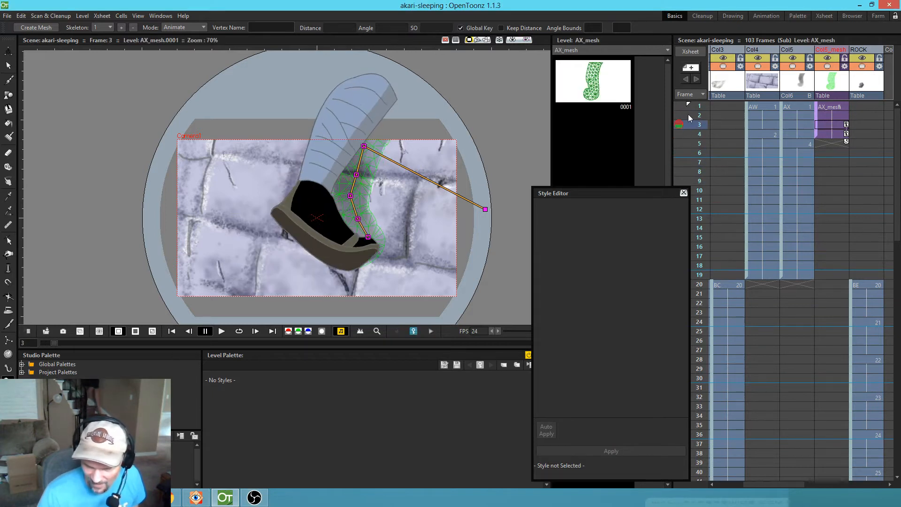
click(828, 67)
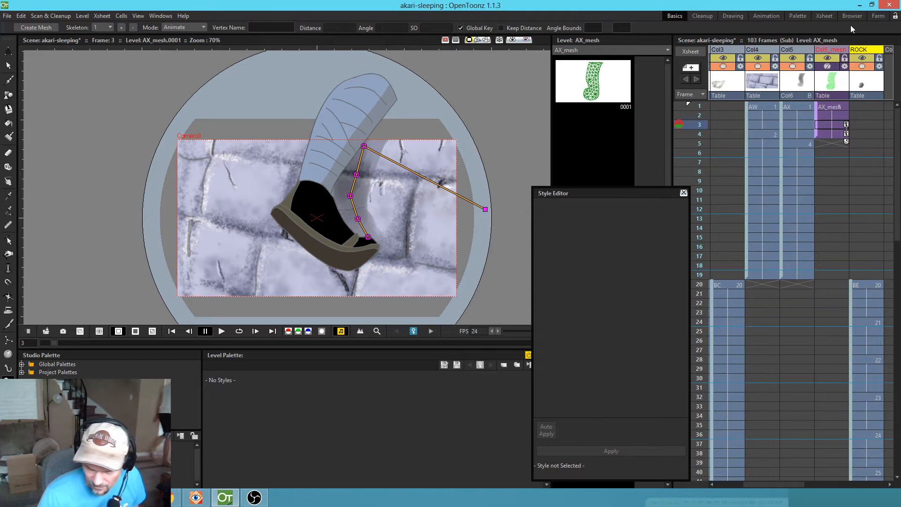
click(798, 106)
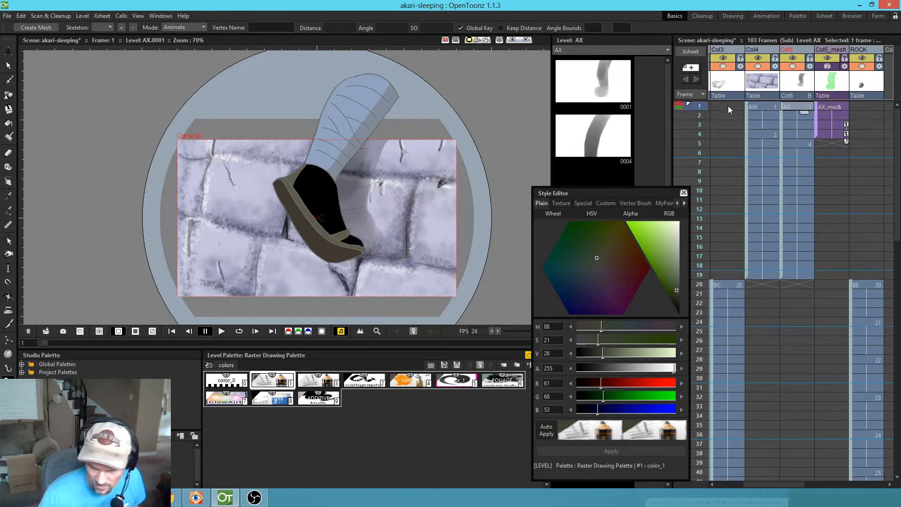
mouse_move(700, 109)
mouse_down()
mouse_move(689, 156)
mouse_move(687, 127)
mouse_move(689, 165)
mouse_move(687, 115)
mouse_move(688, 154)
mouse_move(676, 123)
mouse_move(685, 103)
mouse_up()
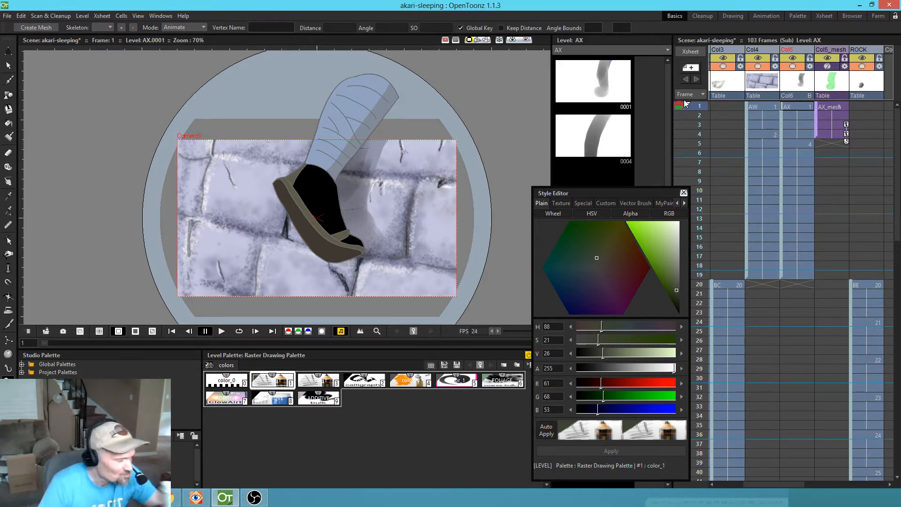
- Delete the empty column between the ROCK column and Col9 in the Xsheet
drag(867, 188, 767, 182)
drag(822, 176, 817, 199)
click(791, 49)
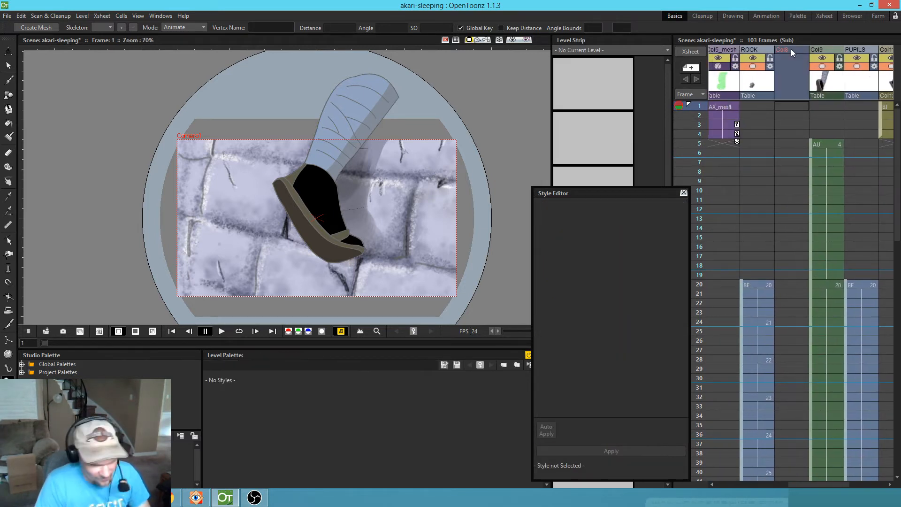
key(Delete)
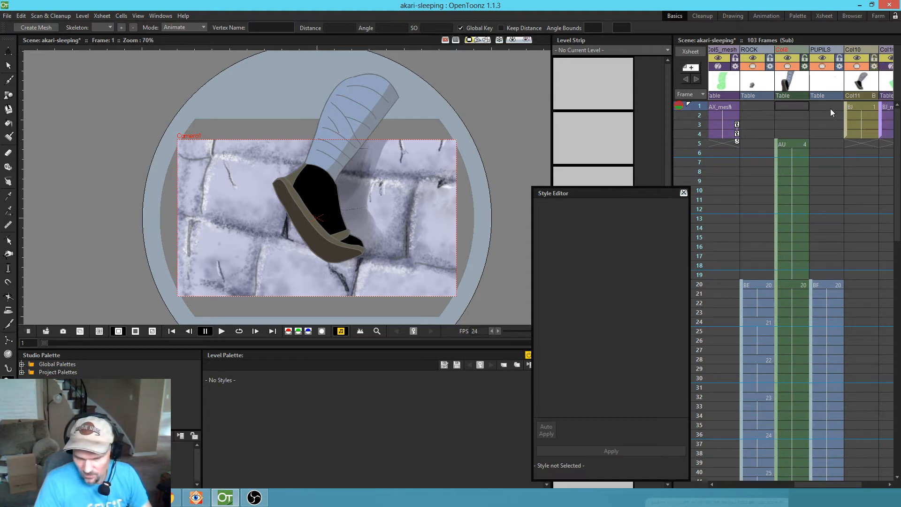
- Scrub back to frame 1 and inspect Col10's leg drawing BJ 0001 on its own with the Selection tool
drag(833, 149, 803, 165)
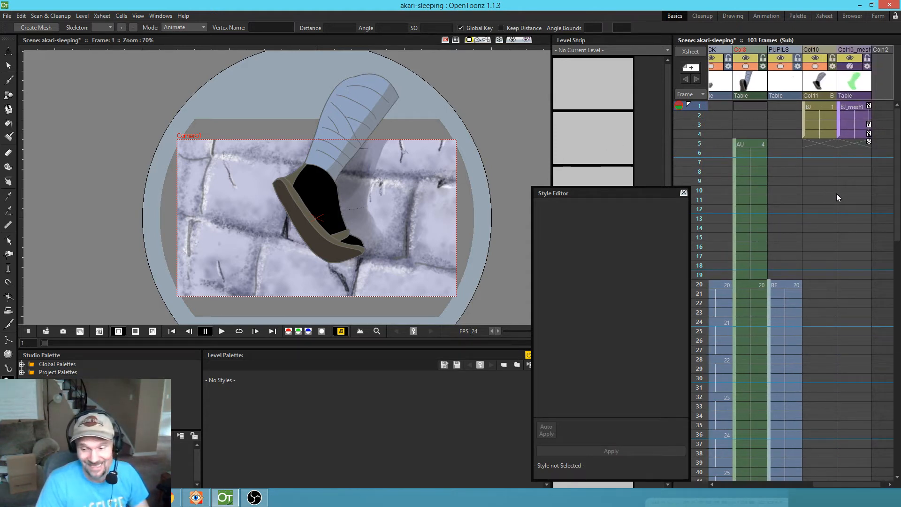
drag(836, 197, 791, 203)
click(699, 165)
drag(698, 168, 686, 94)
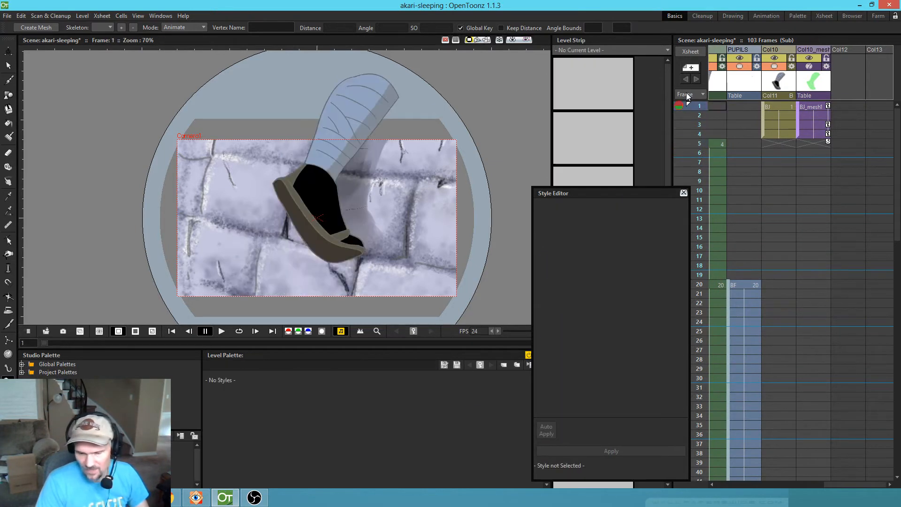
click(784, 106)
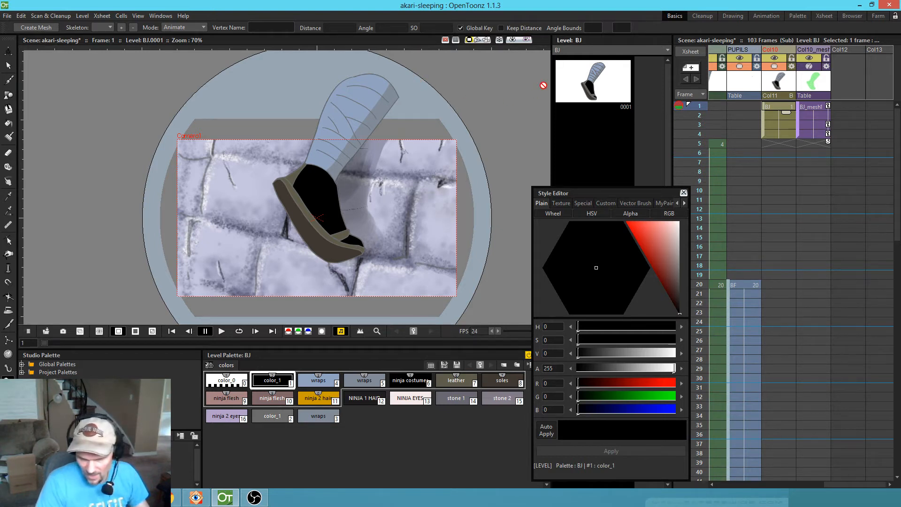
key(s)
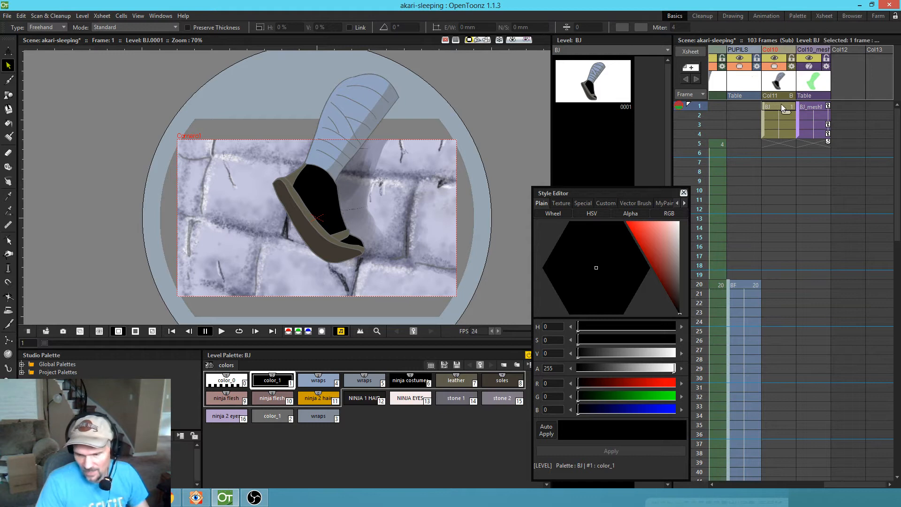
click(597, 90)
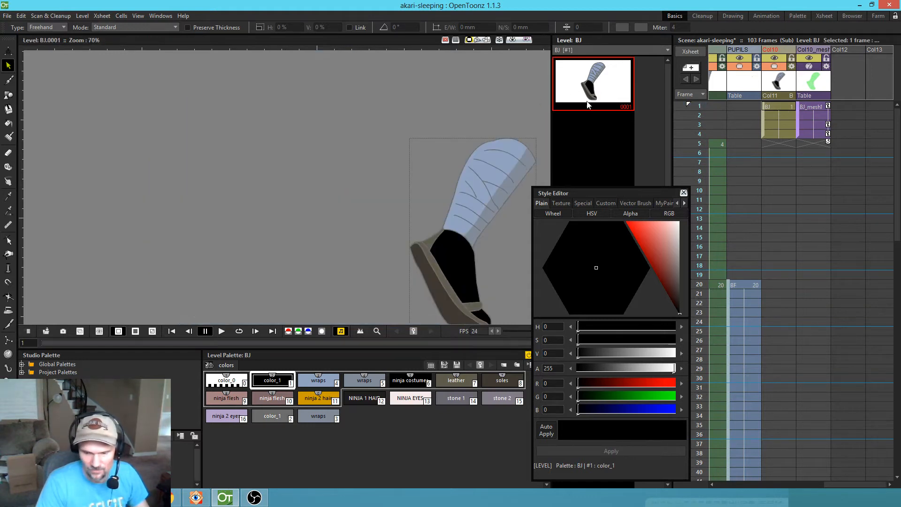
- Scrub between frames 1 and 5 to compare Col10's leg linework with the leg drawing that replaces it at frame 5
click(770, 108)
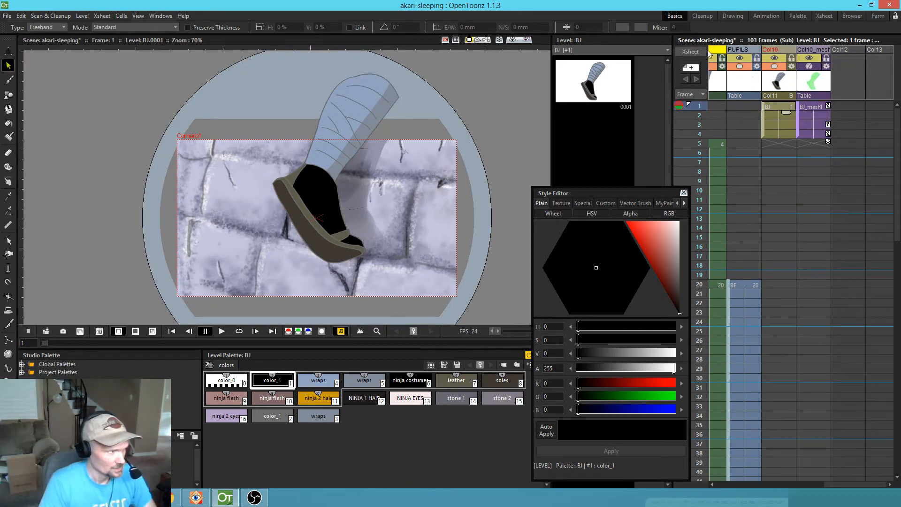
click(819, 106)
click(782, 107)
mouse_move(697, 108)
mouse_down()
mouse_move(701, 162)
mouse_move(696, 95)
mouse_up()
click(787, 108)
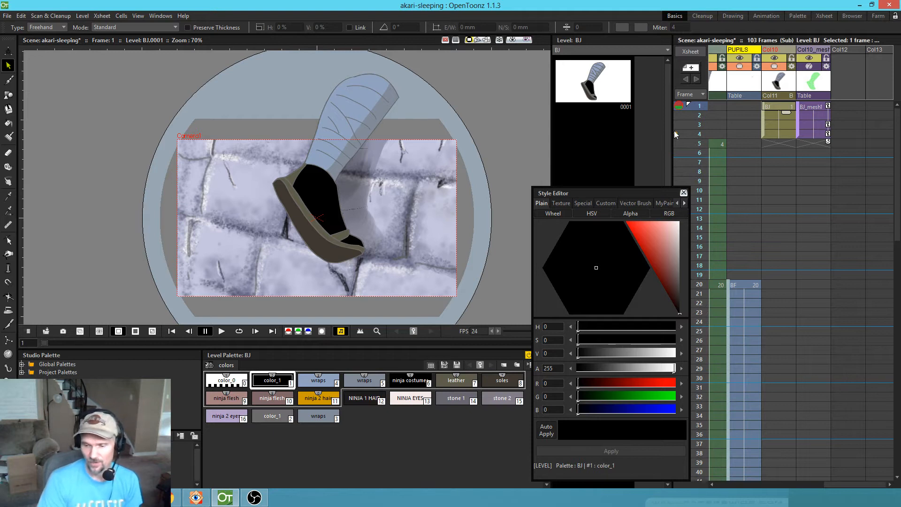
drag(695, 107, 694, 150)
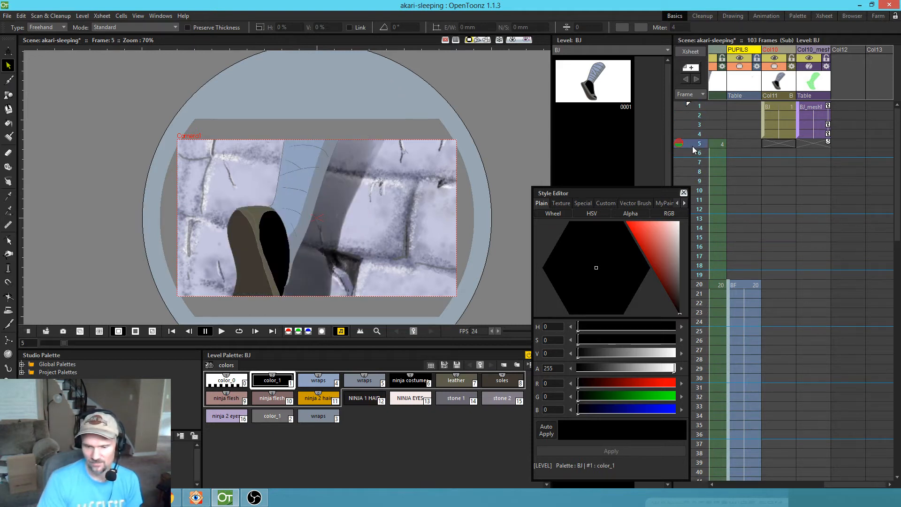
click(691, 135)
click(692, 144)
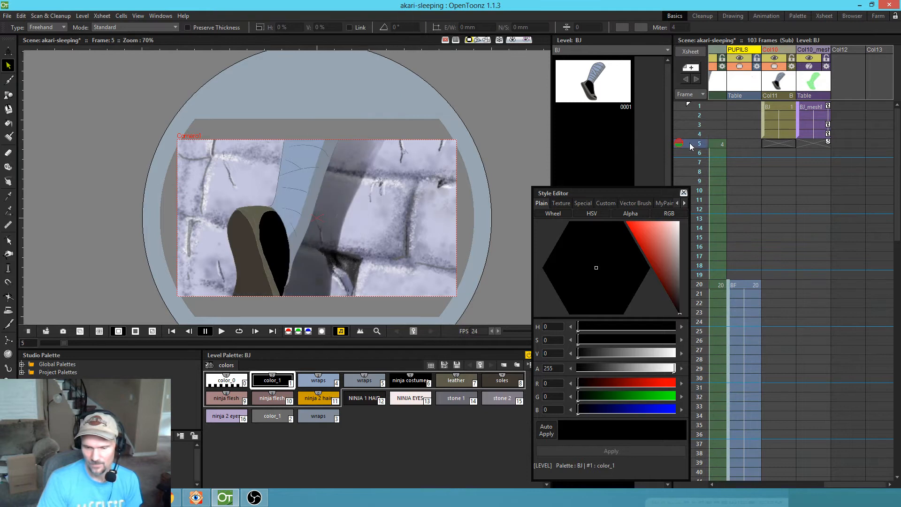
click(691, 136)
drag(691, 134, 691, 102)
click(777, 106)
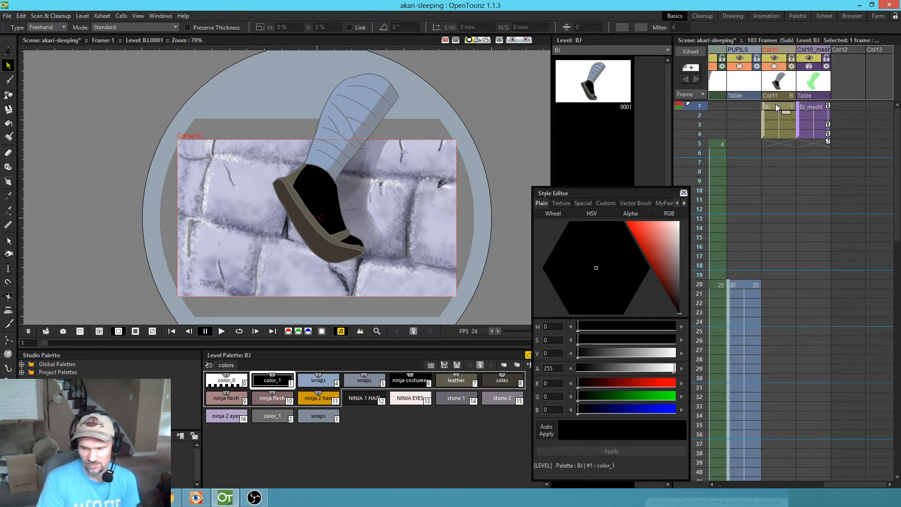
- Thin the wrap lines and selected outline strokes on the calf of Col10's leg drawing BJ 0001
click(593, 91)
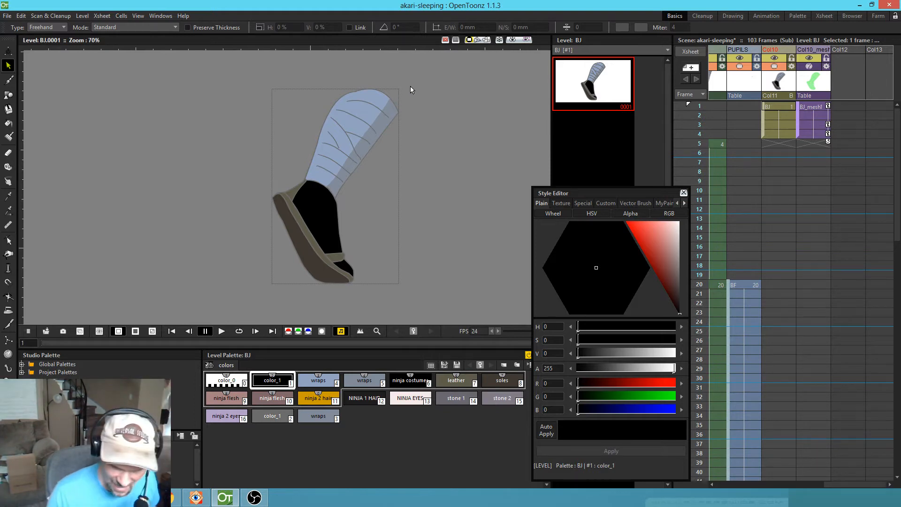
drag(345, 209, 413, 100)
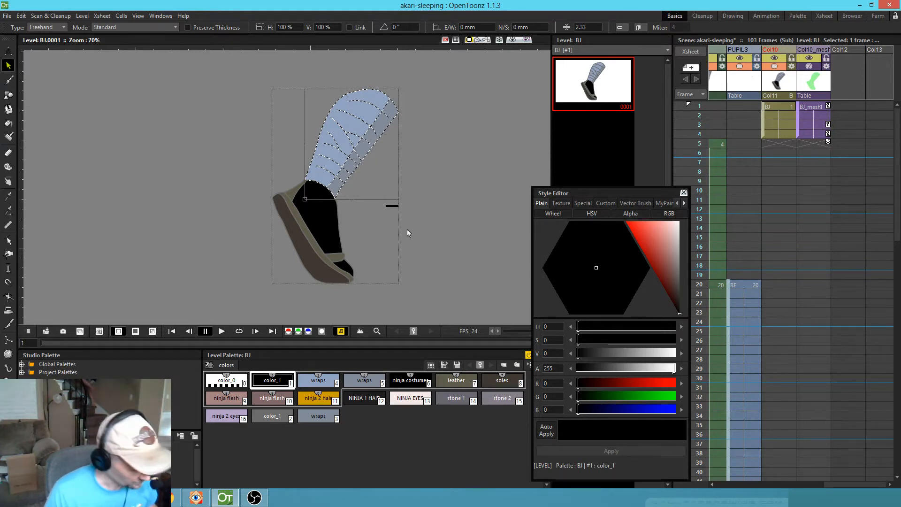
drag(421, 232, 410, 190)
key(shift+space)
drag(288, 208, 419, 316)
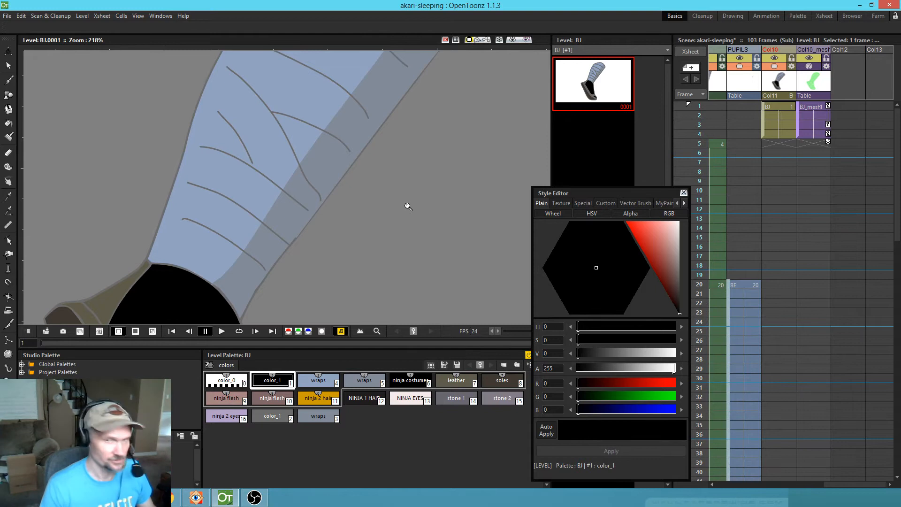
key(grave)
key(grave)
key(grave)
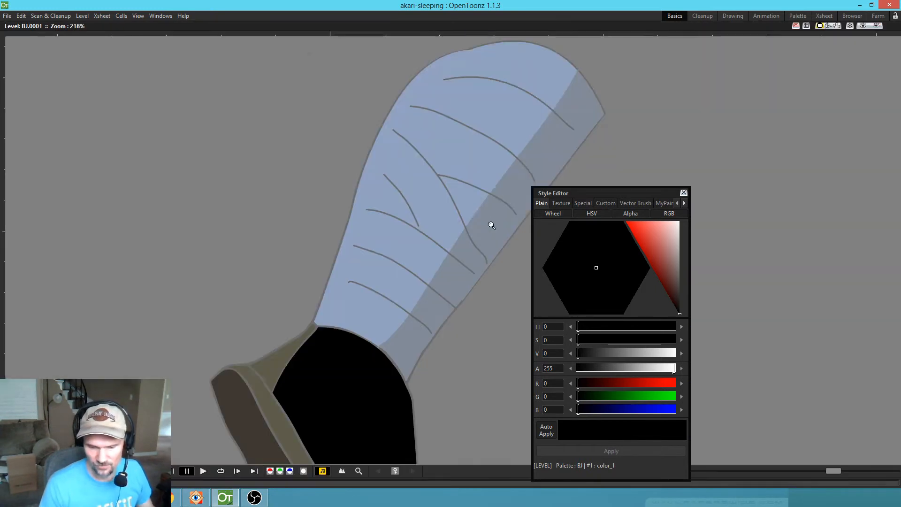
drag(460, 249, 363, 260)
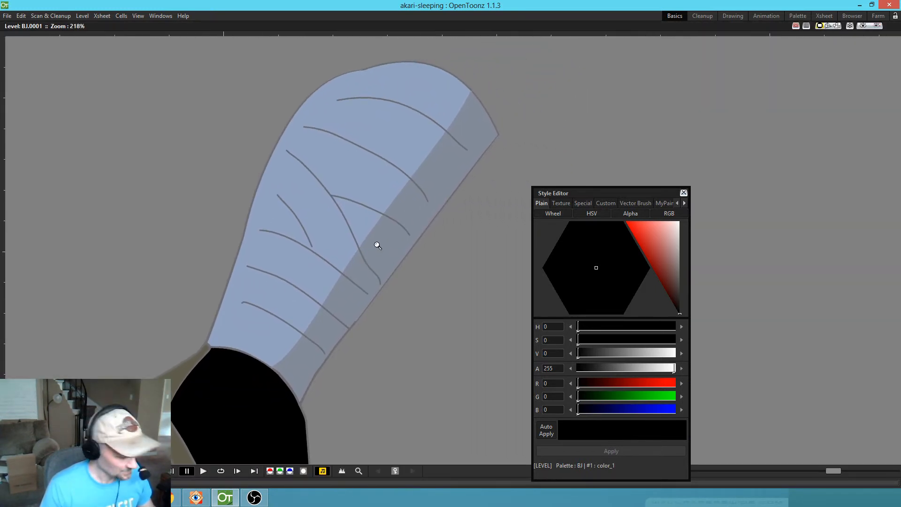
key(s)
mouse_move(495, 166)
mouse_down()
mouse_move(464, 117)
mouse_move(409, 92)
mouse_move(337, 85)
mouse_move(288, 97)
mouse_up()
mouse_move(237, 389)
mouse_down()
mouse_move(463, 288)
mouse_move(497, 85)
mouse_move(295, 109)
mouse_move(278, 130)
mouse_up()
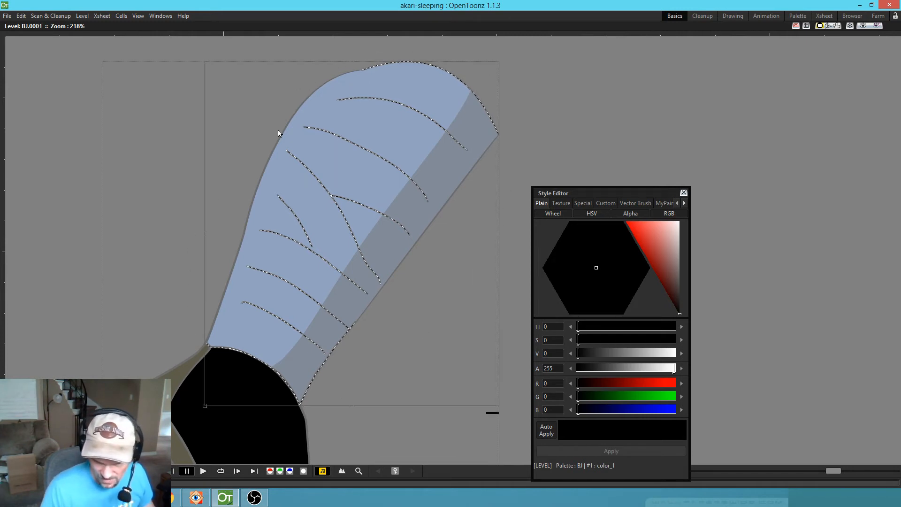
mouse_move(493, 412)
mouse_down()
mouse_move(489, 427)
mouse_move(493, 413)
mouse_up()
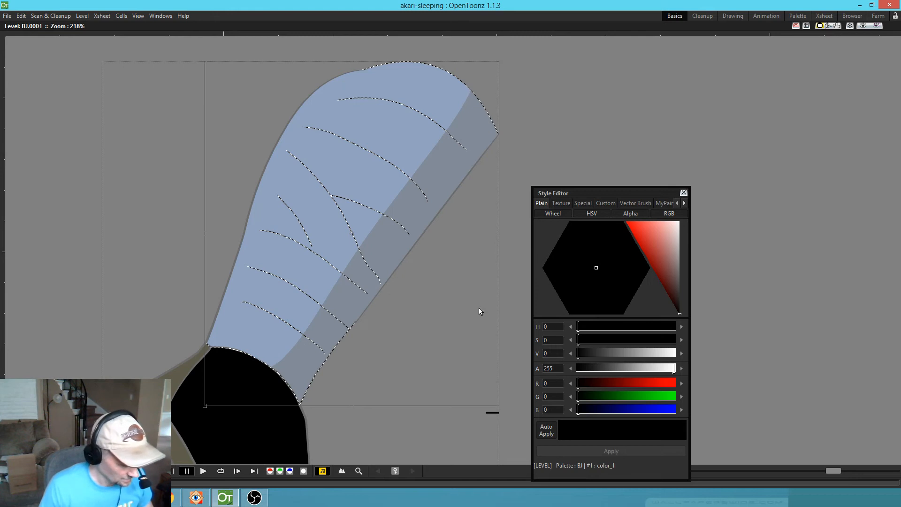
key(b)
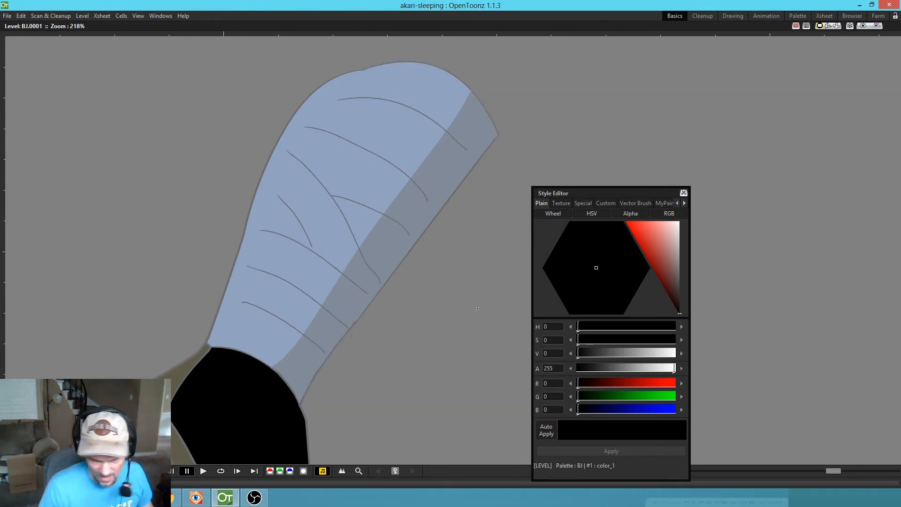
- Isolate leg drawing BJ 0001, select the calf's outline and wrap strokes, and set their thickness to 1
key(grave)
mouse_move(698, 107)
mouse_down()
mouse_move(693, 151)
mouse_move(699, 106)
mouse_up()
click(787, 109)
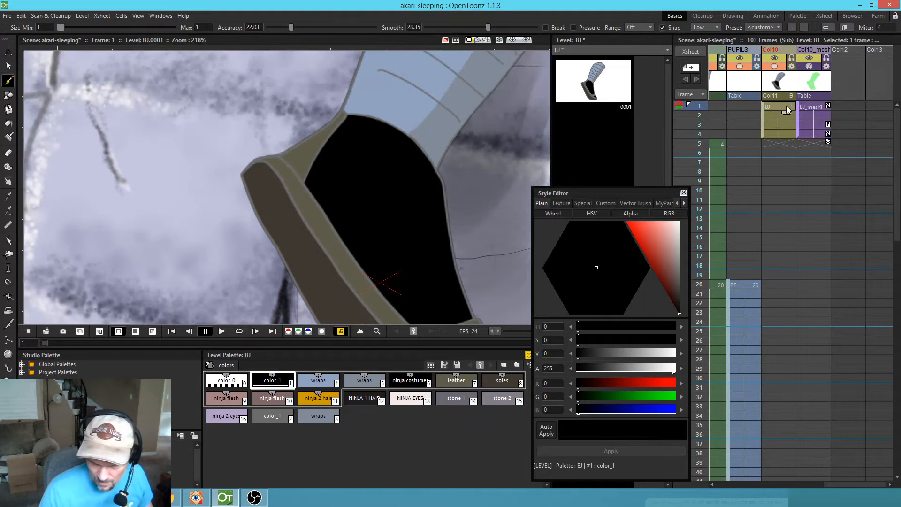
click(594, 82)
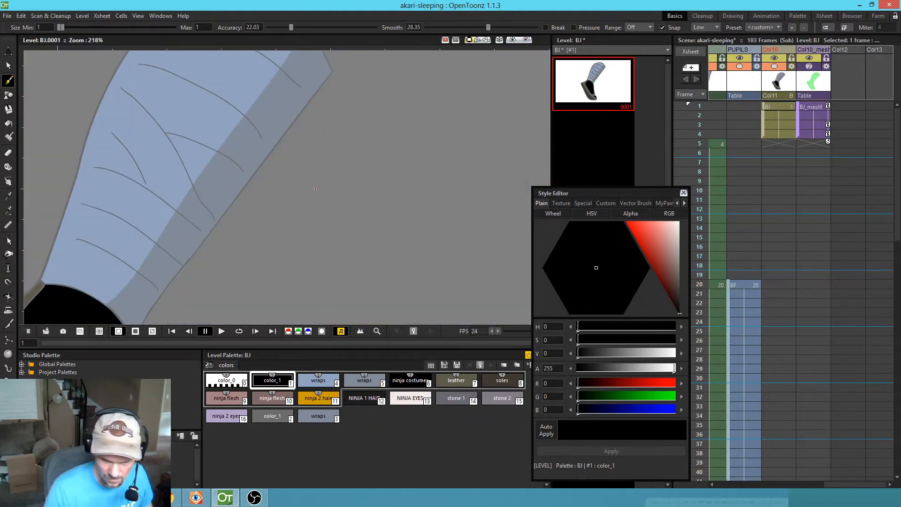
drag(315, 189, 370, 249)
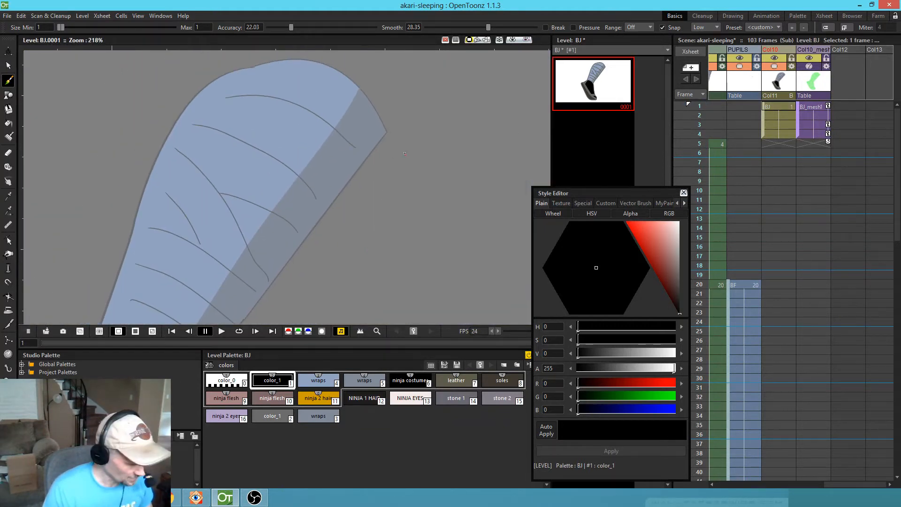
key(s)
mouse_move(407, 98)
mouse_down()
mouse_move(304, 61)
mouse_move(197, 84)
mouse_move(93, 188)
mouse_move(84, 320)
mouse_up()
drag(247, 385, 412, 121)
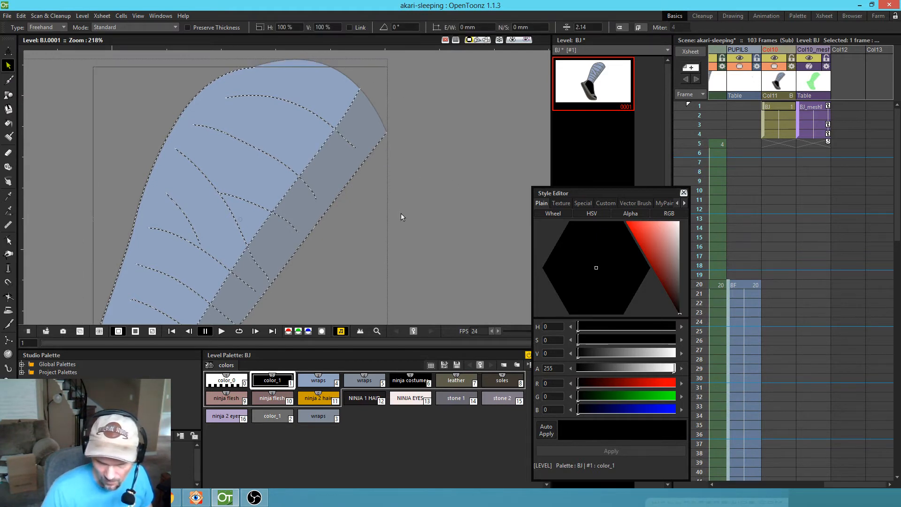
mouse_move(378, 228)
mouse_down()
mouse_move(356, 246)
mouse_move(435, 132)
mouse_move(357, 244)
mouse_up()
click(594, 26)
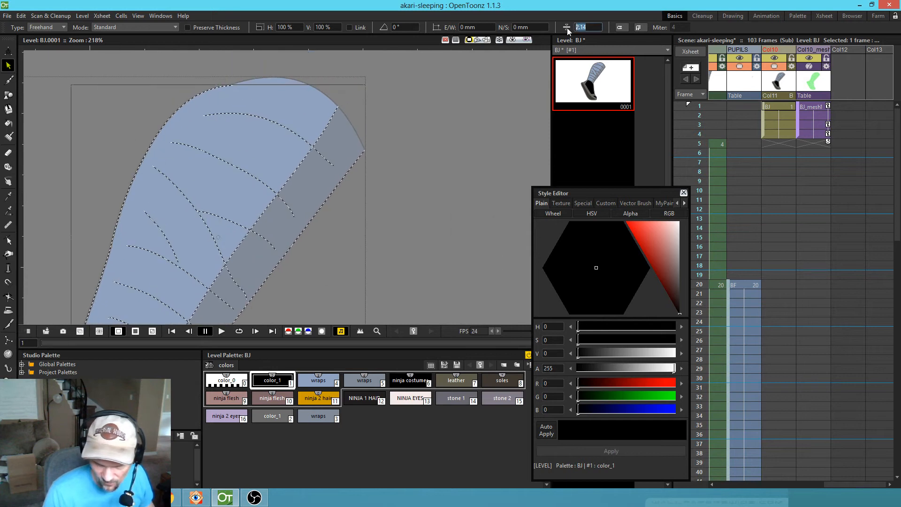
text(1)
key(Return)
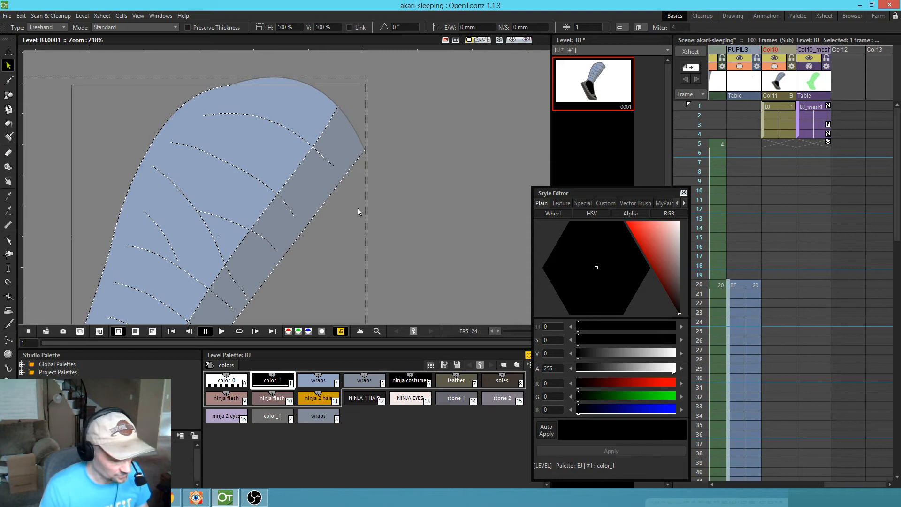
key(b)
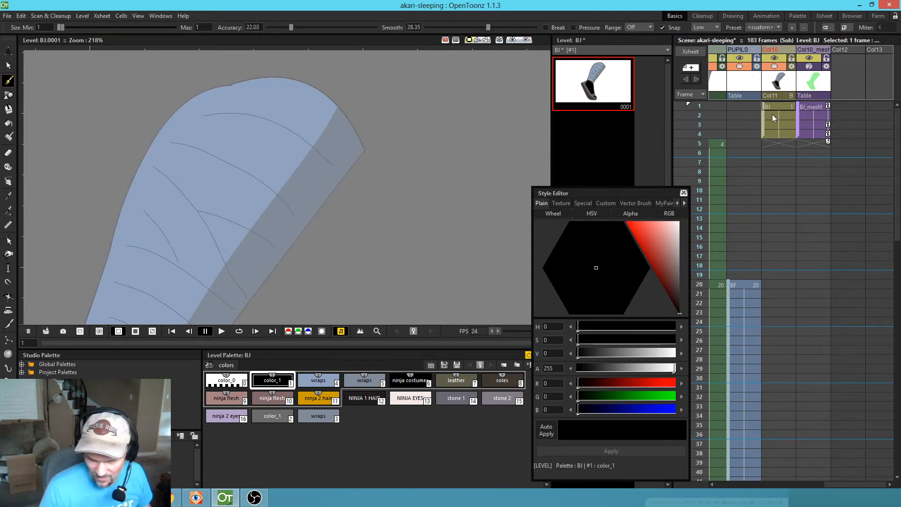
- Scrub between frames 5 and 1 to compare the leg linework, and on through the scene to frame 31
mouse_move(699, 111)
mouse_down()
mouse_move(695, 167)
mouse_move(693, 144)
mouse_up()
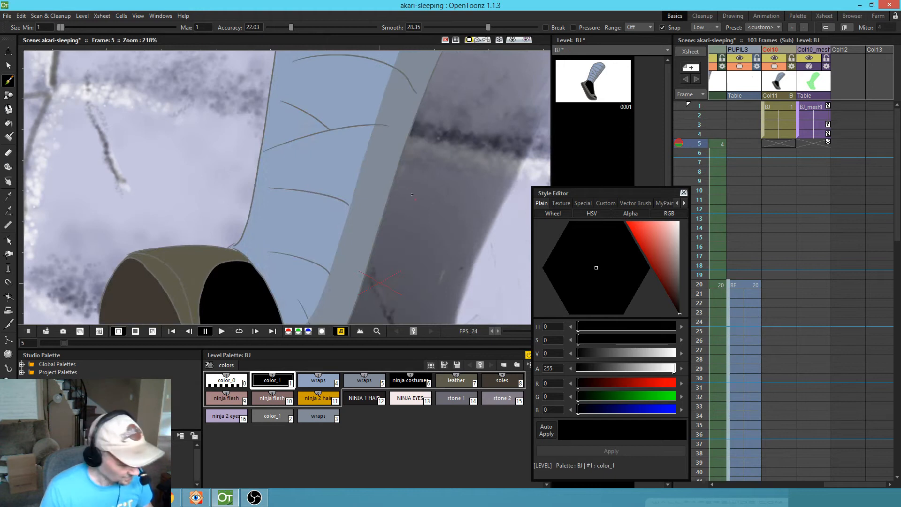
scroll(415, 181, down, 5)
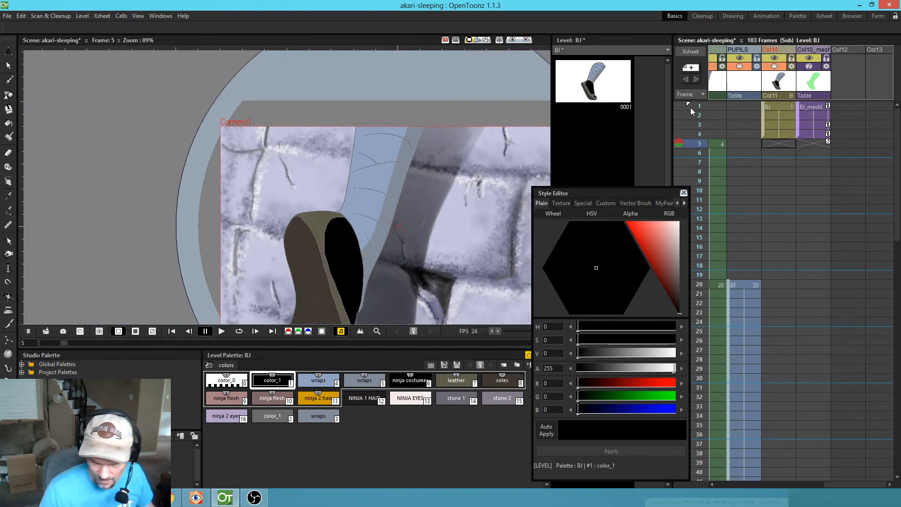
click(699, 110)
mouse_move(698, 111)
mouse_down()
mouse_move(686, 160)
mouse_move(683, 106)
mouse_up()
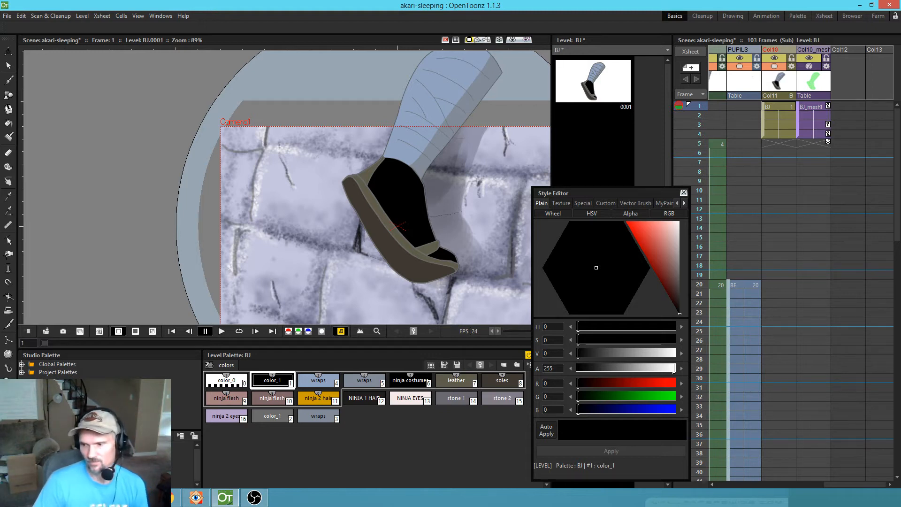
mouse_move(701, 107)
mouse_down()
mouse_move(698, 364)
mouse_move(689, 215)
mouse_move(686, 387)
mouse_up()
- Set the playback stop marker at frame 103 and play the scene in a loop
drag(402, 244, 281, 194)
drag(739, 375, 830, 237)
drag(742, 388, 765, 275)
drag(748, 404, 753, 165)
drag(763, 426, 781, 181)
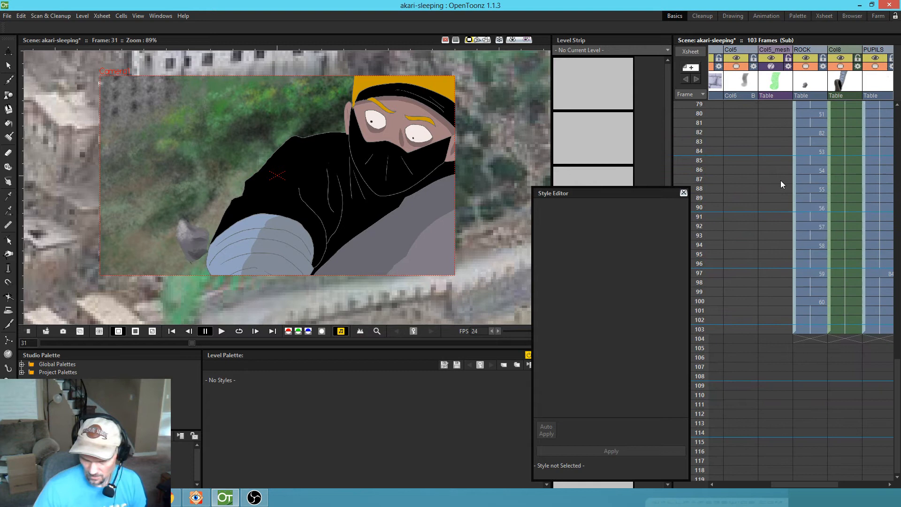
drag(637, 192, 593, 182)
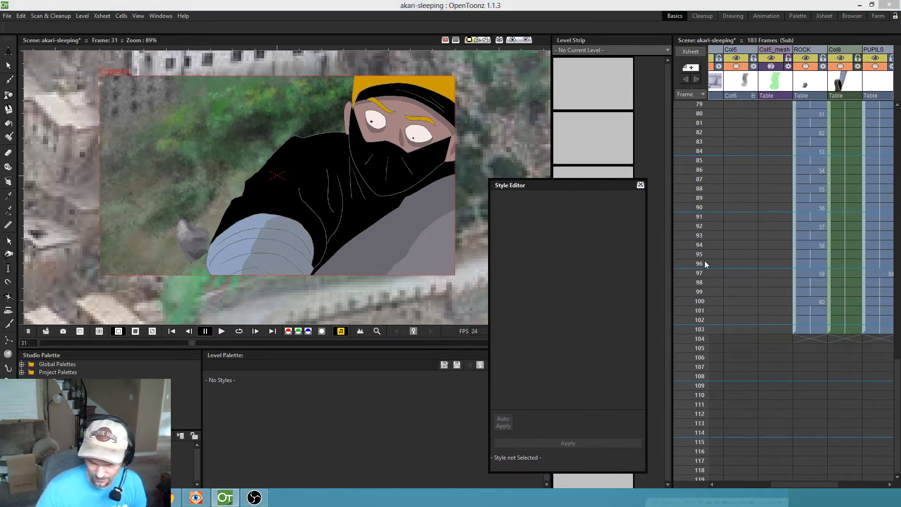
right_click(686, 331)
click(717, 346)
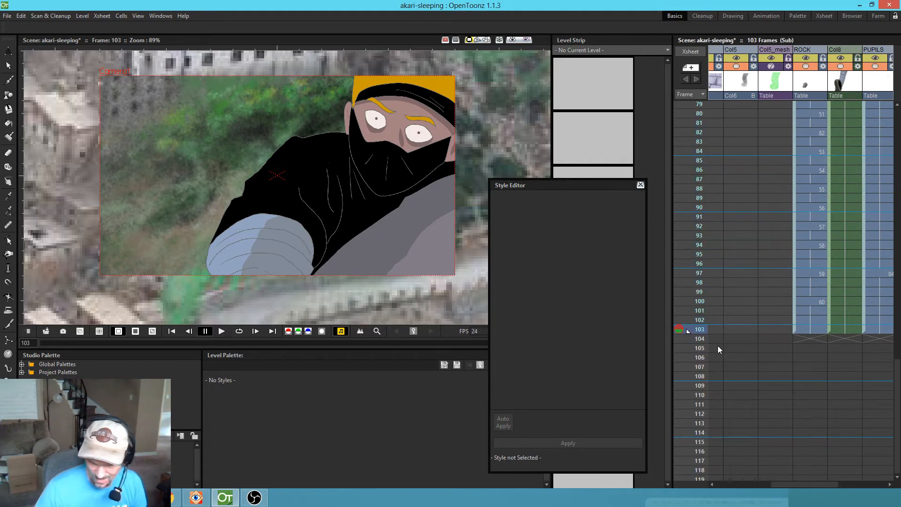
key(l)
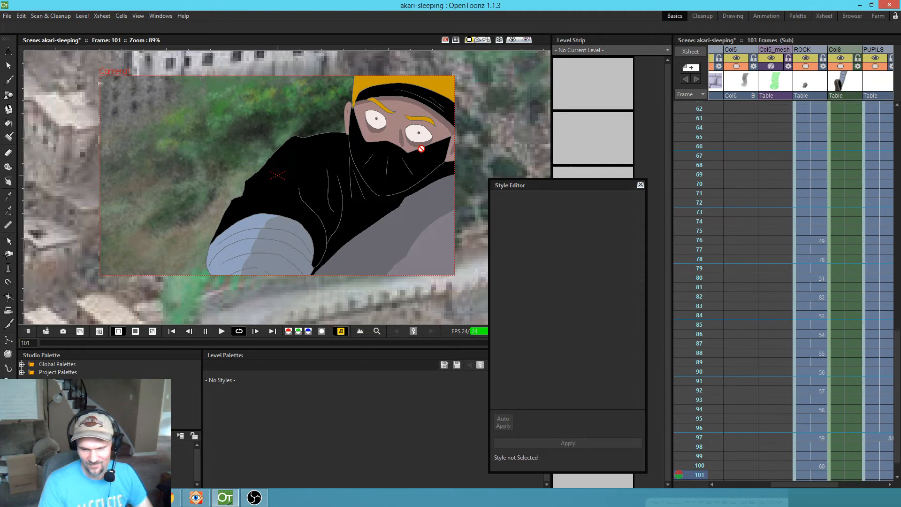
key(l)
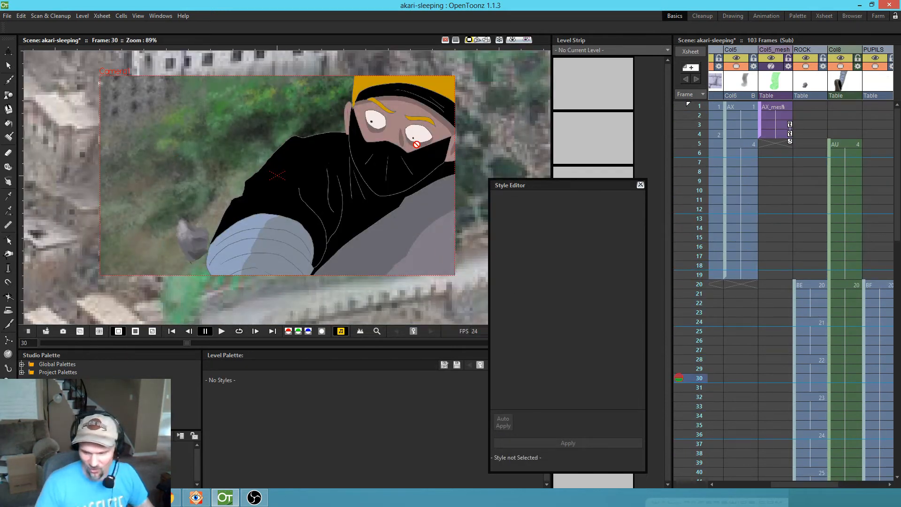
- Save the scene and extend the frame 103 cells of Col1 through PUPILS down to frame 127
mouse_move(801, 373)
mouse_down()
mouse_move(764, 224)
mouse_move(764, 153)
mouse_up()
drag(792, 427, 798, 190)
mouse_move(776, 379)
mouse_down()
mouse_move(771, 333)
mouse_move(800, 186)
mouse_up()
mouse_move(755, 356)
mouse_down()
mouse_move(807, 286)
mouse_move(873, 305)
mouse_up()
key(ctrl+s)
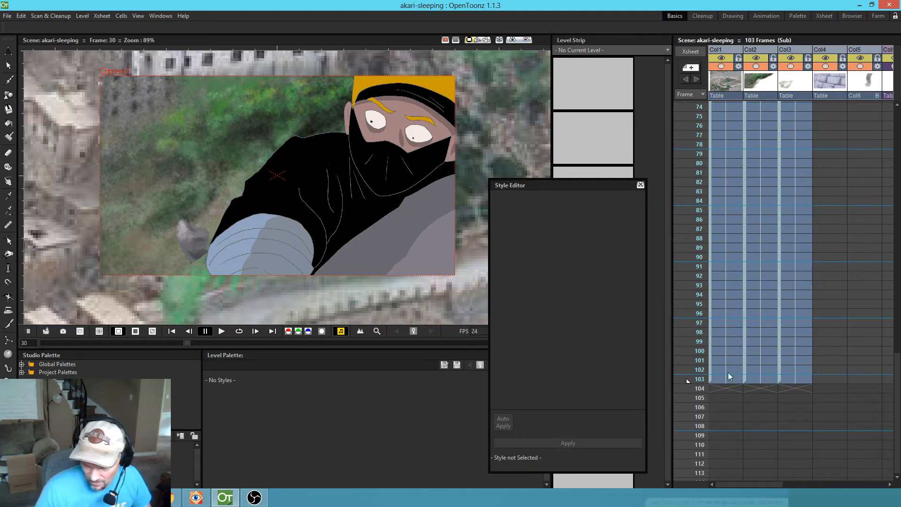
click(716, 379)
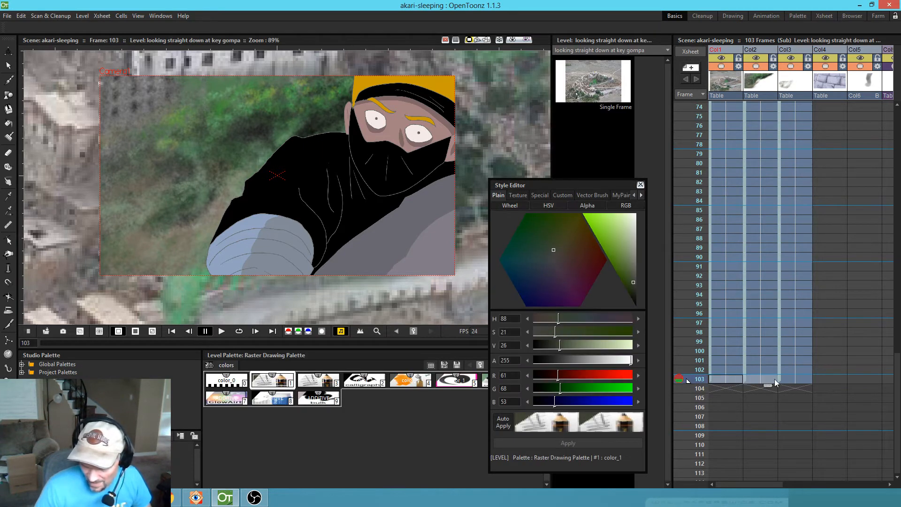
mouse_move(878, 383)
mouse_down()
mouse_move(899, 384)
mouse_move(863, 382)
mouse_up()
drag(801, 380, 782, 379)
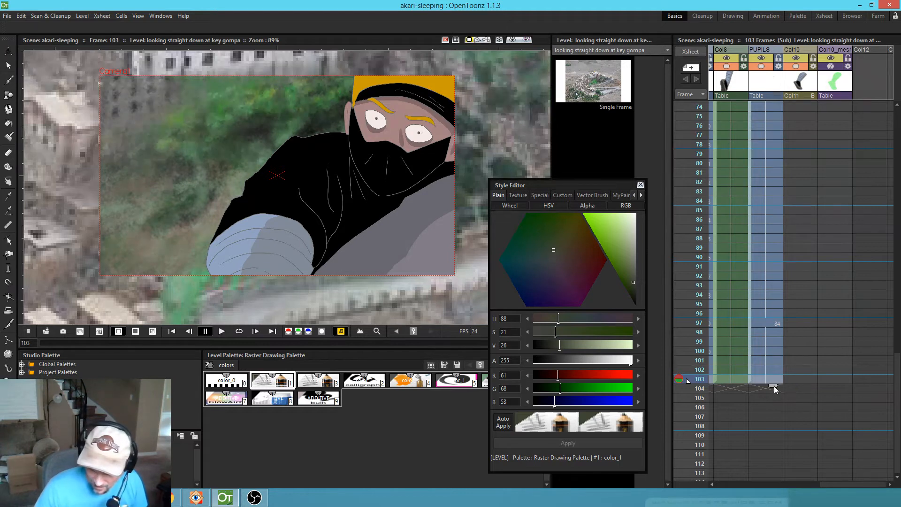
drag(810, 410, 841, 224)
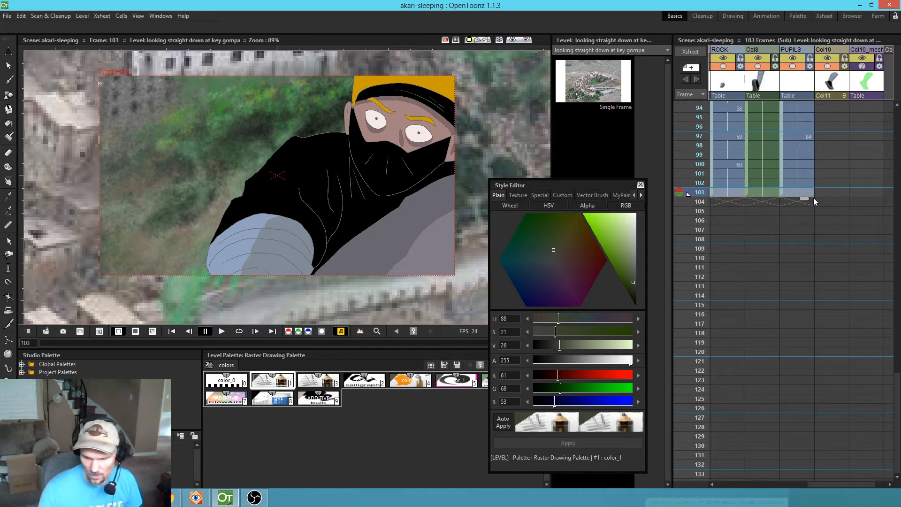
drag(805, 199, 785, 426)
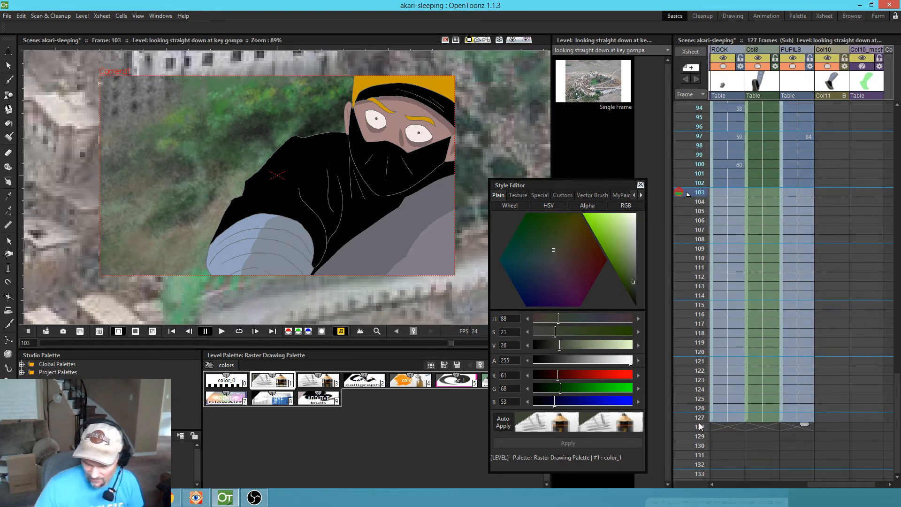
- Set the playback stop marker at frame 127 and review the lengthened scene in looped playback
right_click(689, 418)
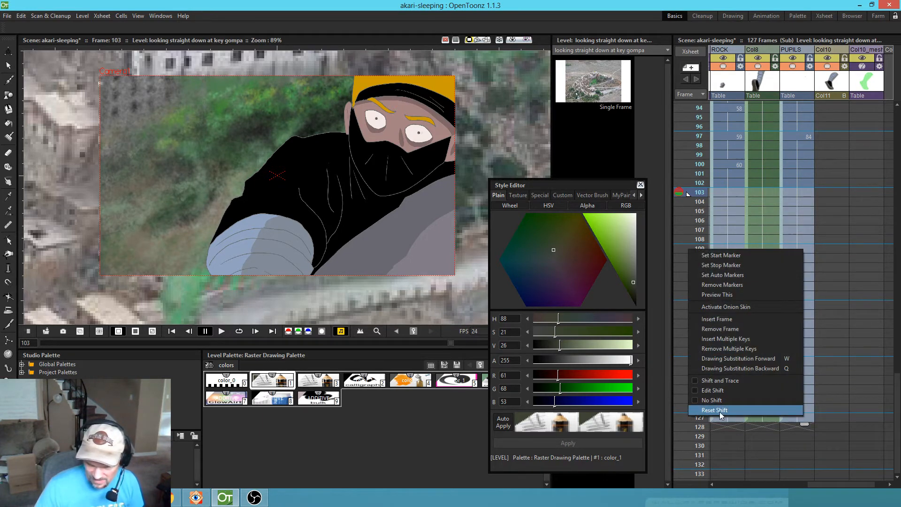
click(734, 263)
key(l)
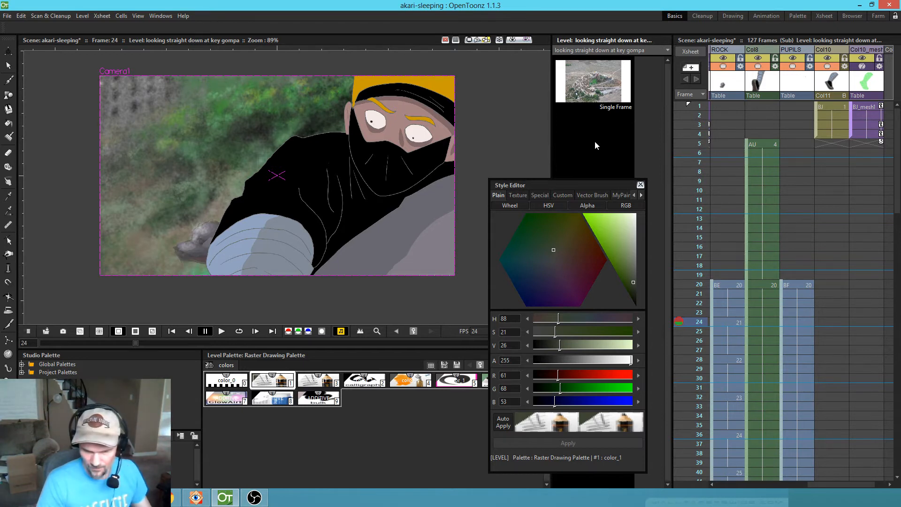
key(grave)
key(grave)
key(grave)
key(grave)
key(grave)
key(grave)
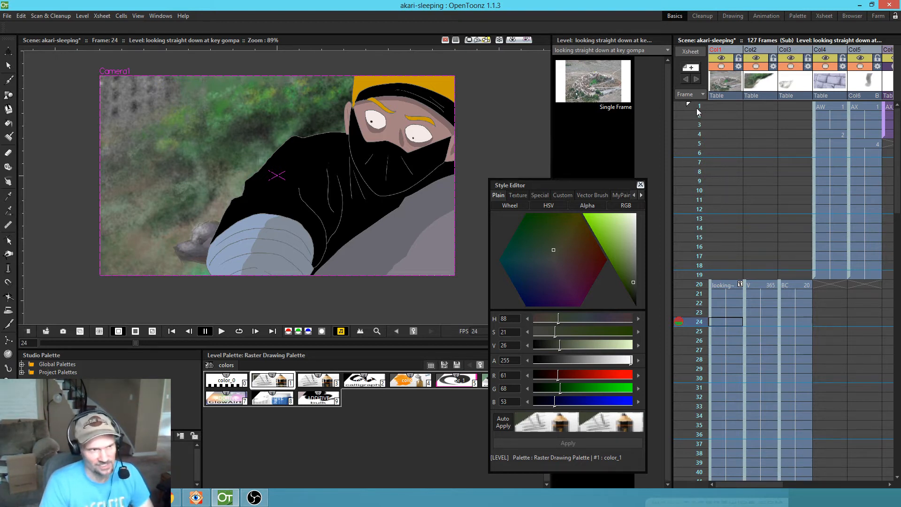
- Scrub the scene, go to frame 20, and look through the Xsheet columns down to the last frames
drag(698, 112, 678, 407)
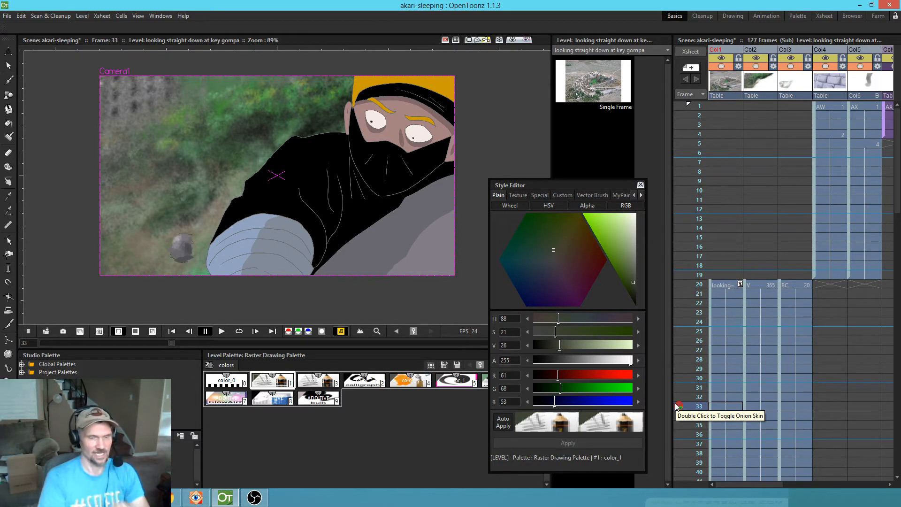
click(691, 284)
scroll(759, 267, right, 3)
scroll(782, 288, right, 1)
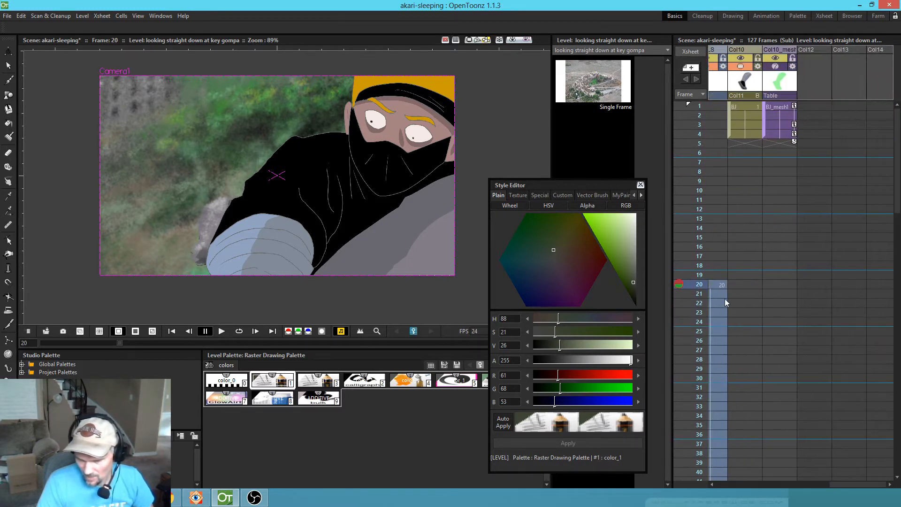
scroll(881, 300, left, 3)
scroll(764, 320, right, 3)
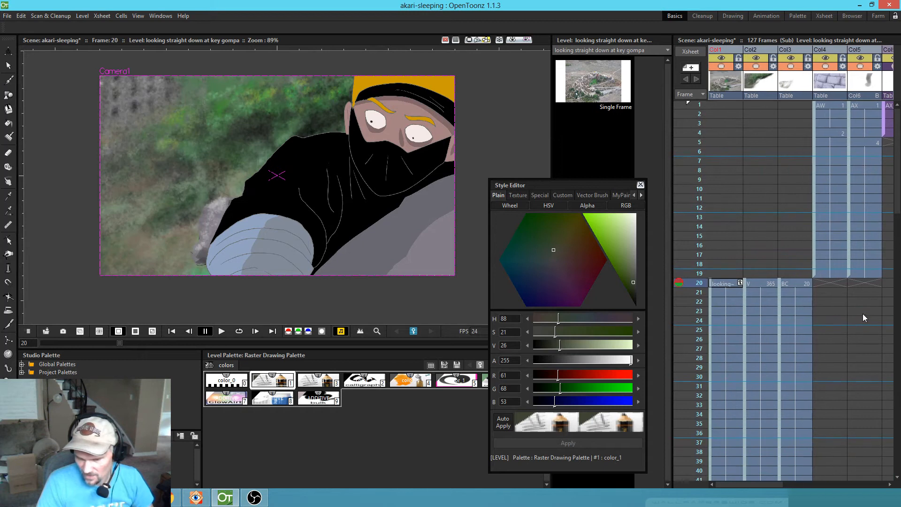
scroll(747, 397, right, 2)
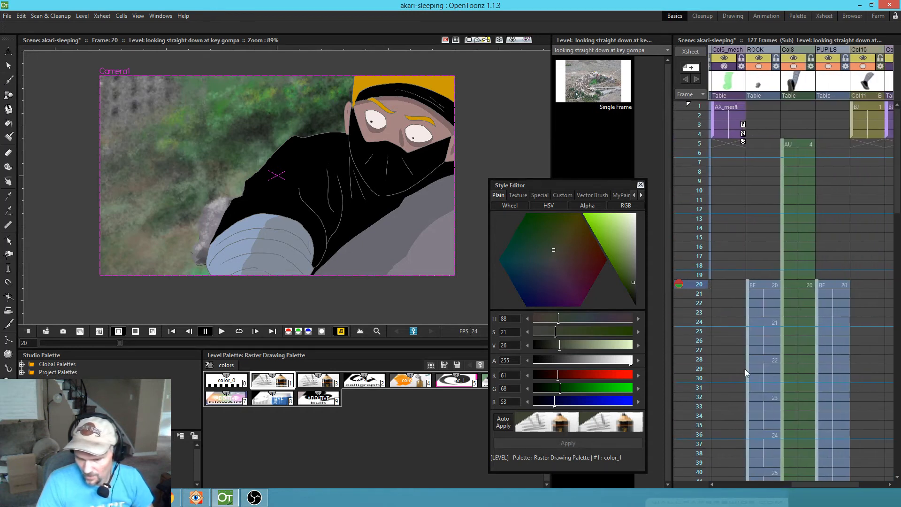
scroll(846, 334, left, 2)
scroll(811, 314, down, 4)
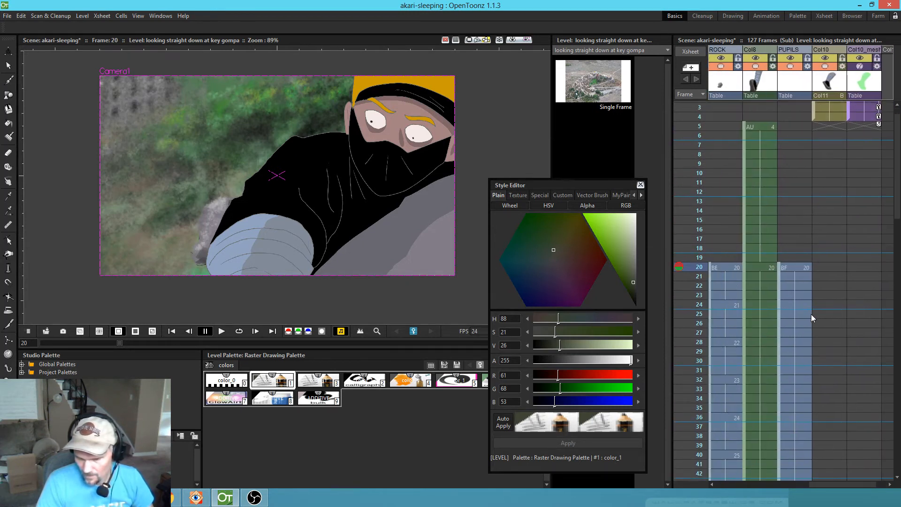
scroll(850, 259, left, 3)
scroll(851, 259, down, 4)
scroll(863, 309, down, 1)
scroll(863, 313, down, 4)
scroll(852, 399, down, 6)
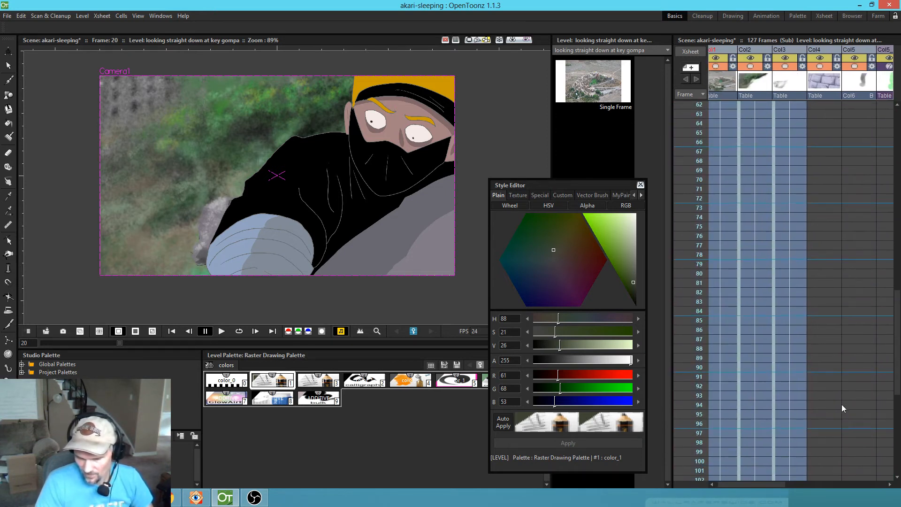
scroll(869, 337, right, 5)
scroll(855, 290, down, 7)
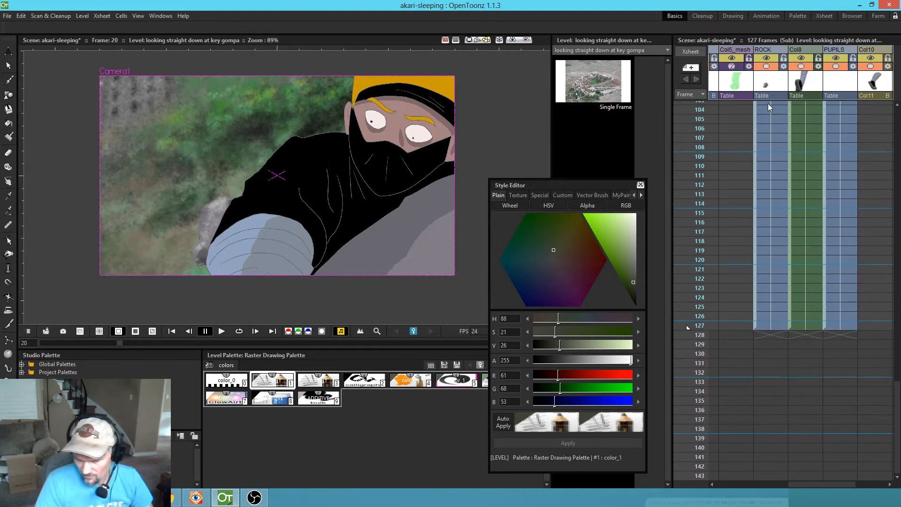
- Hide and reshow the ROCK and PUPILS columns in turn to check what each contributes to frame 20
click(766, 71)
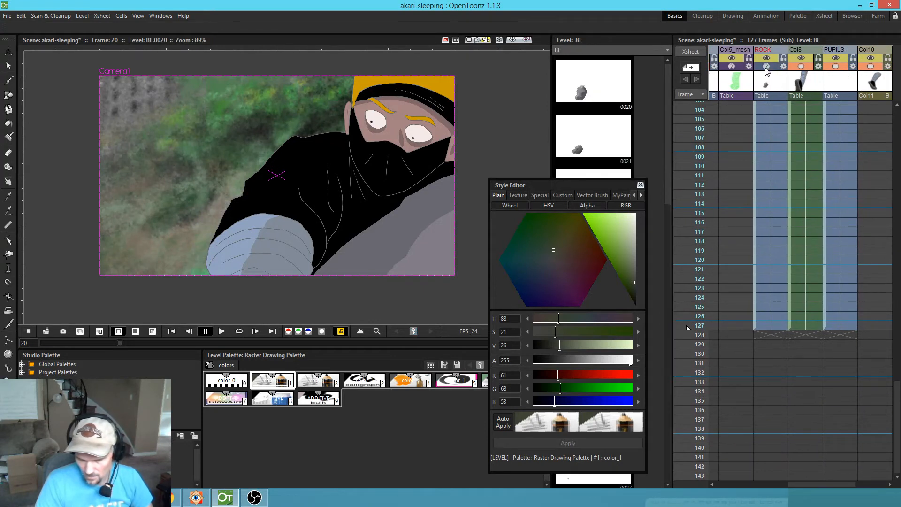
click(767, 68)
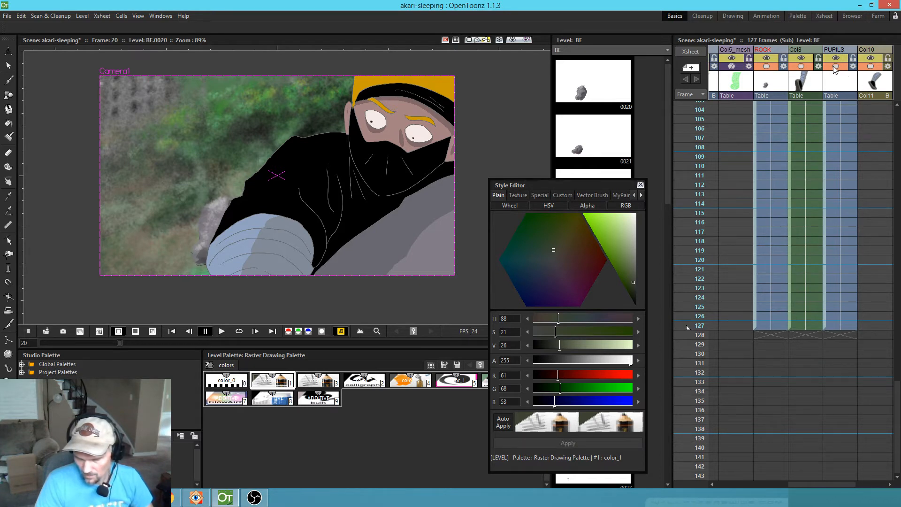
click(836, 67)
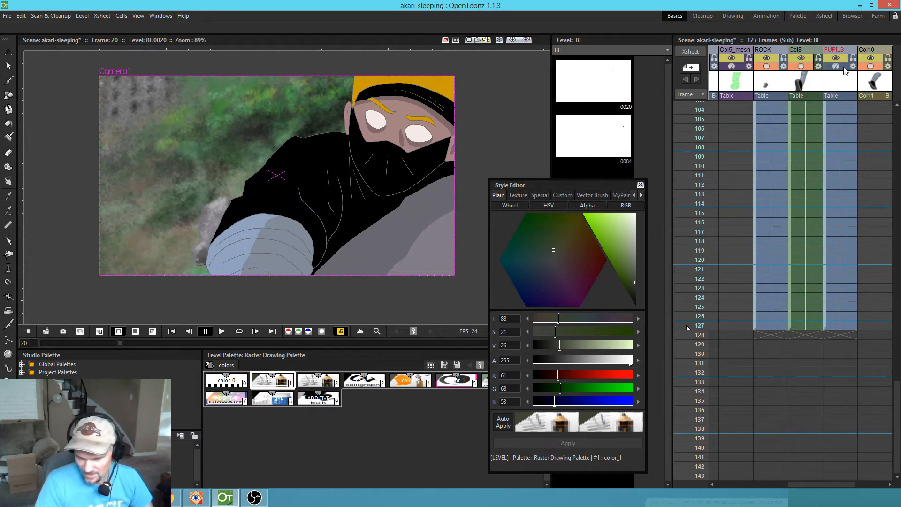
click(840, 68)
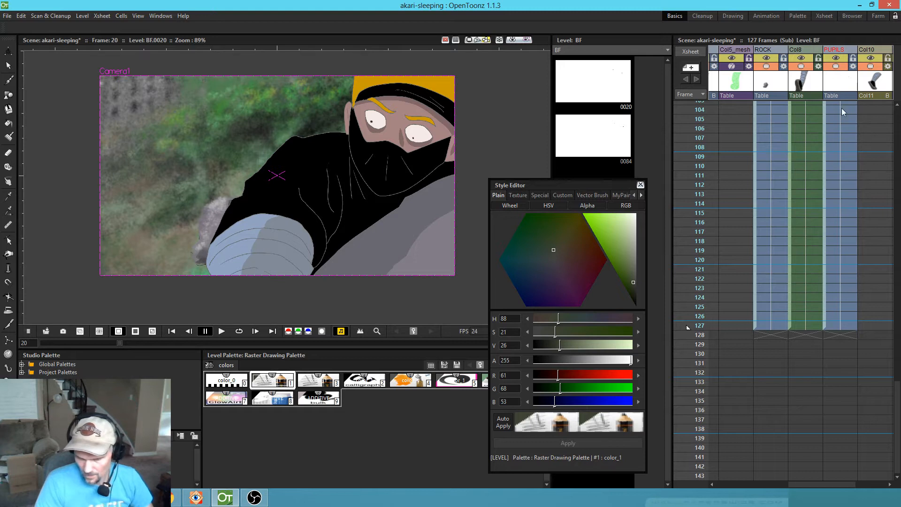
scroll(851, 157, up, 4)
scroll(852, 157, up, 4)
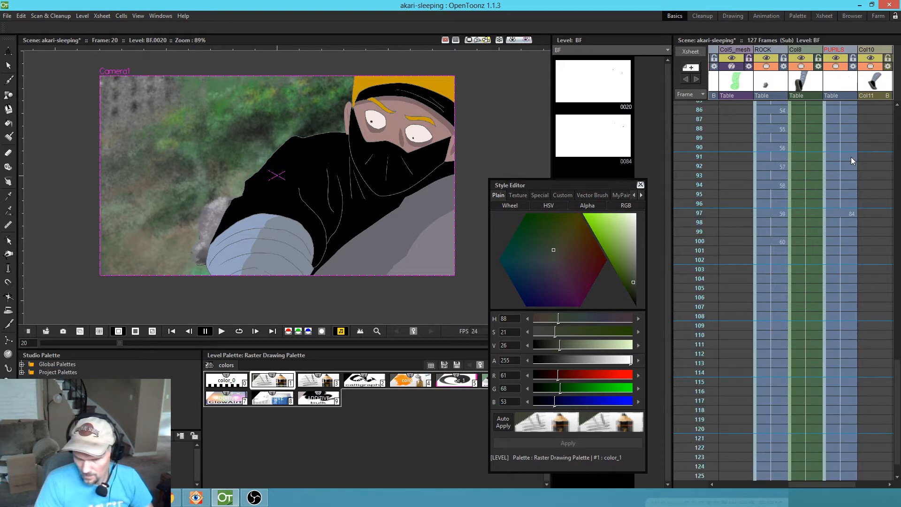
- Compare the PUPILS drawings at frames 97 and 20, and look over the neighbouring Xsheet columns
click(854, 269)
scroll(849, 255, up, 20)
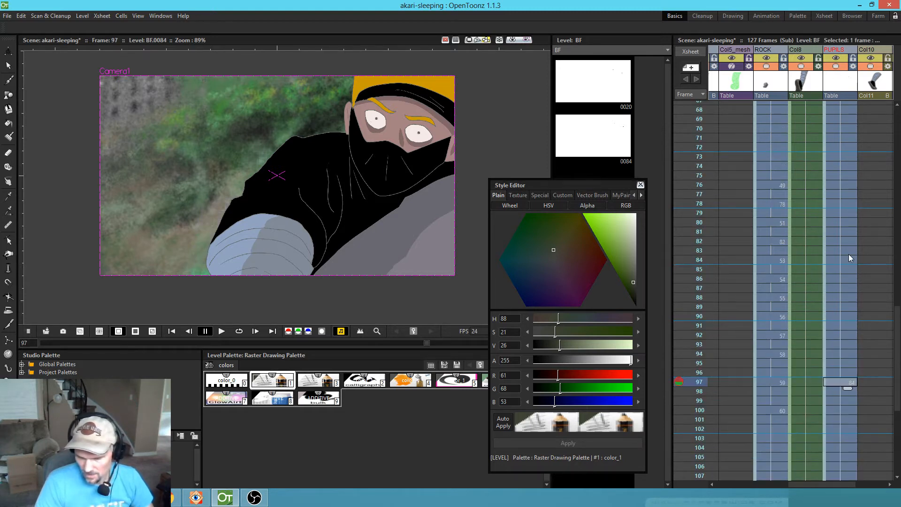
click(850, 285)
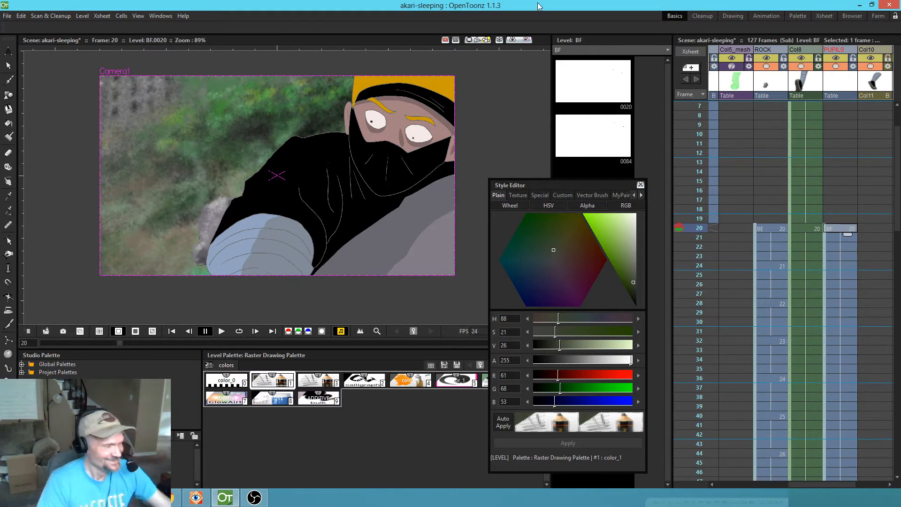
mouse_move(689, 217)
mouse_down()
mouse_move(684, 128)
mouse_move(694, 113)
mouse_move(700, 285)
mouse_up()
drag(779, 323, 703, 321)
drag(807, 309, 847, 302)
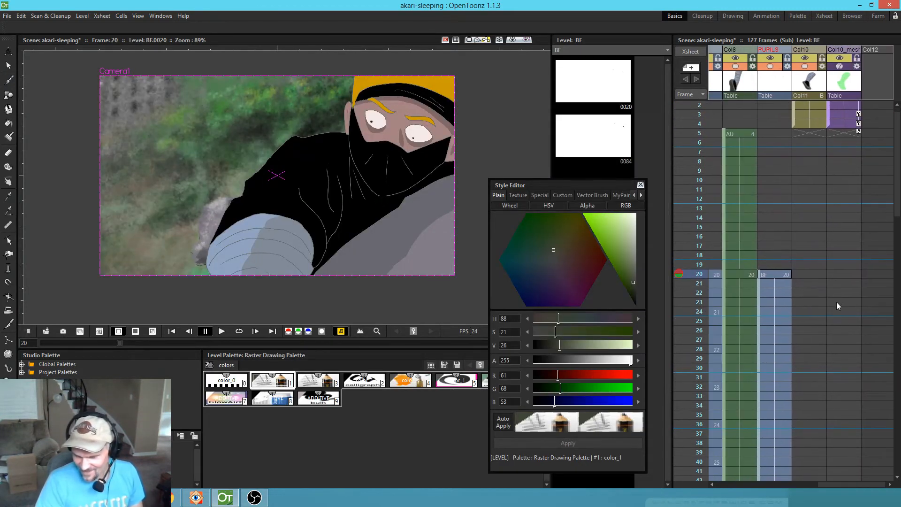
click(780, 277)
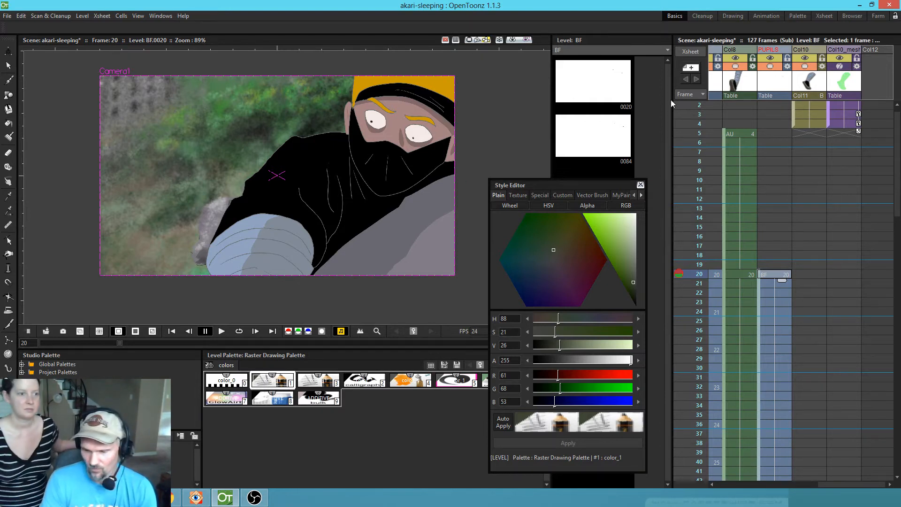
- Scrub the scene from its opening frames to frame 23, and review the pupils in looped playback
click(694, 113)
scroll(695, 115, up, 1)
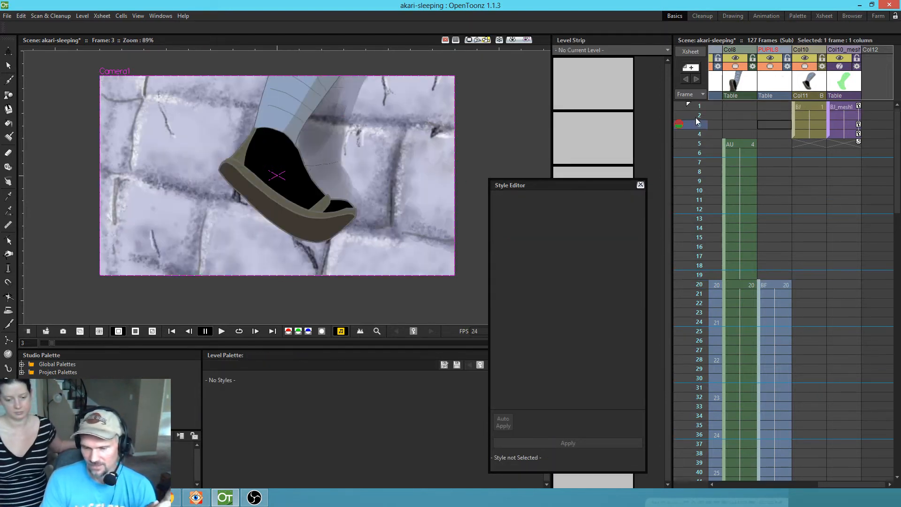
mouse_move(695, 107)
mouse_down()
mouse_move(699, 181)
mouse_move(702, 85)
mouse_move(690, 182)
mouse_move(683, 79)
mouse_move(678, 182)
mouse_move(650, 288)
mouse_up()
scroll(719, 305, down, 3)
click(790, 214)
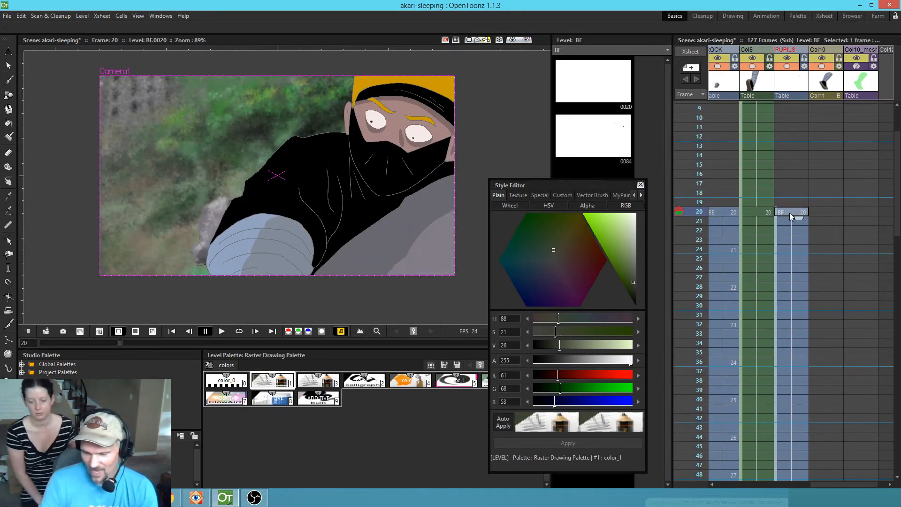
click(689, 216)
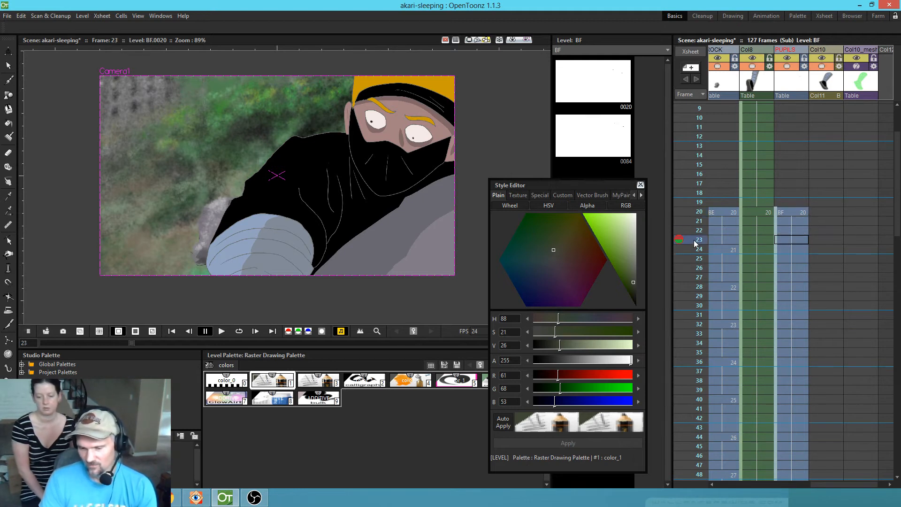
key(l)
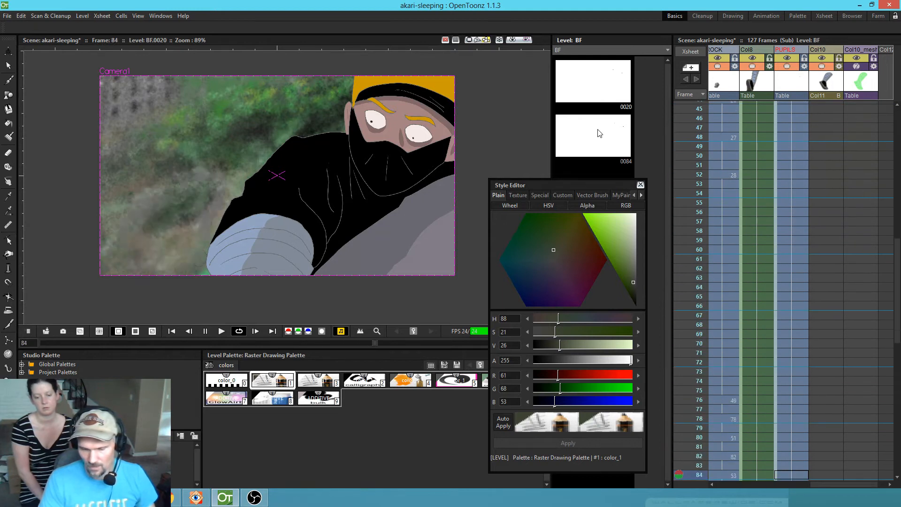
key(l)
scroll(799, 182, up, 9)
scroll(799, 181, up, 10)
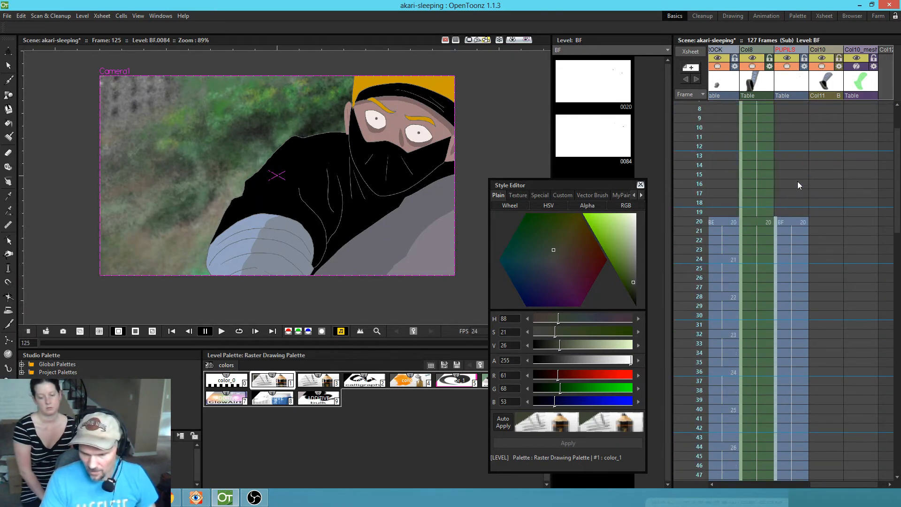
- Inspect the character's eyes up close at frame 20, and return to the view of the whole camera frame
click(792, 285)
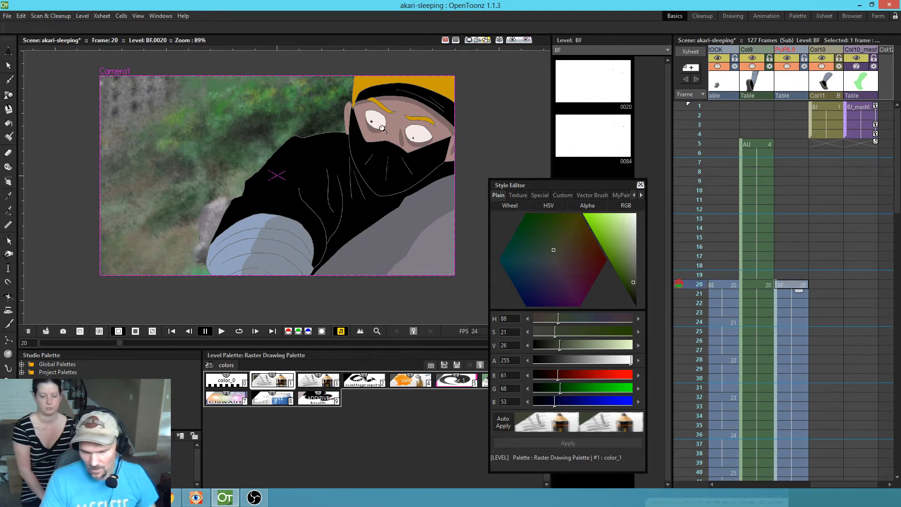
scroll(414, 133, up, 4)
drag(419, 132, 367, 180)
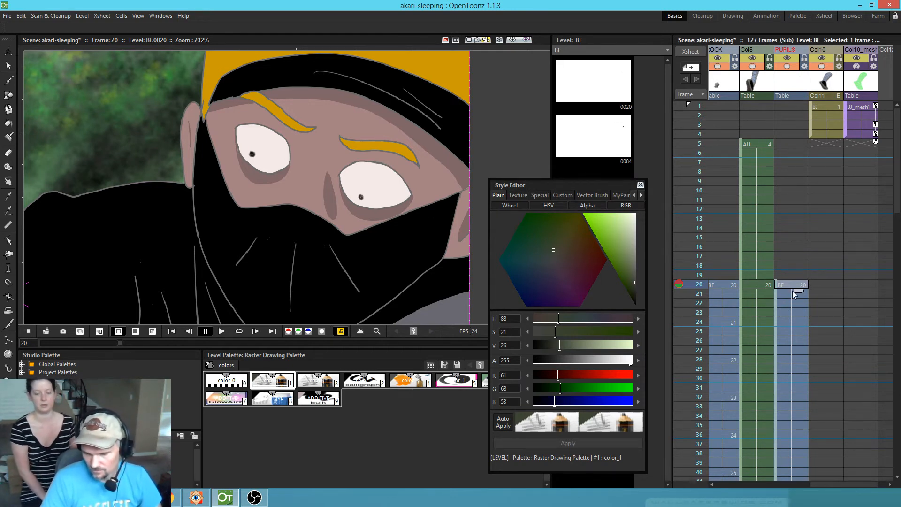
drag(788, 290, 817, 273)
scroll(318, 186, down, 4)
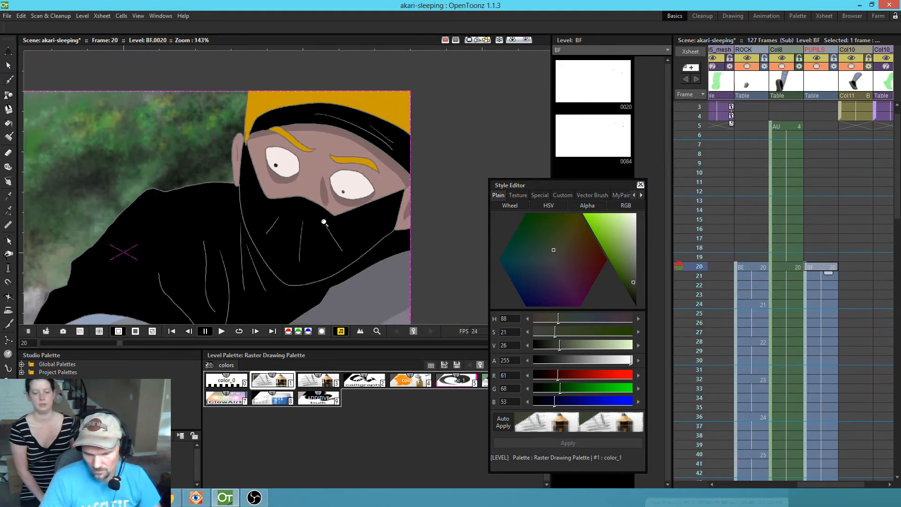
drag(325, 224, 424, 176)
scroll(424, 176, down, 3)
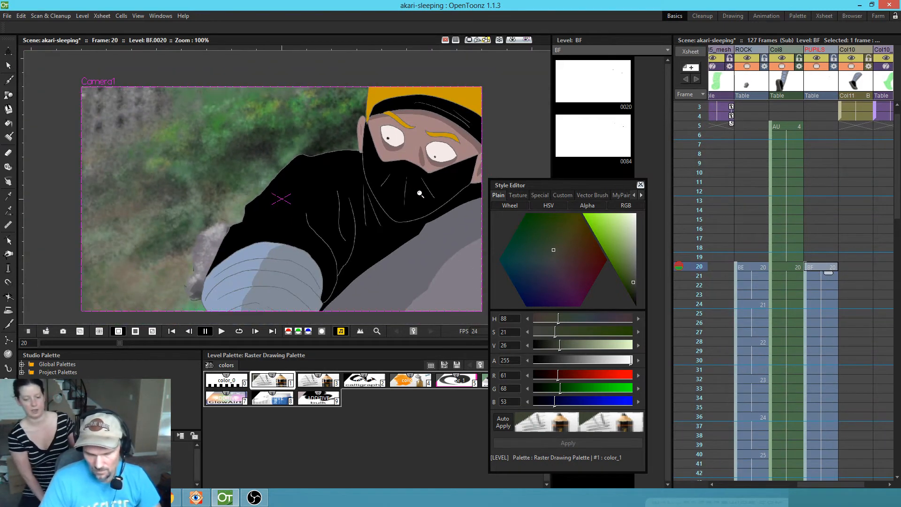
drag(396, 189, 398, 196)
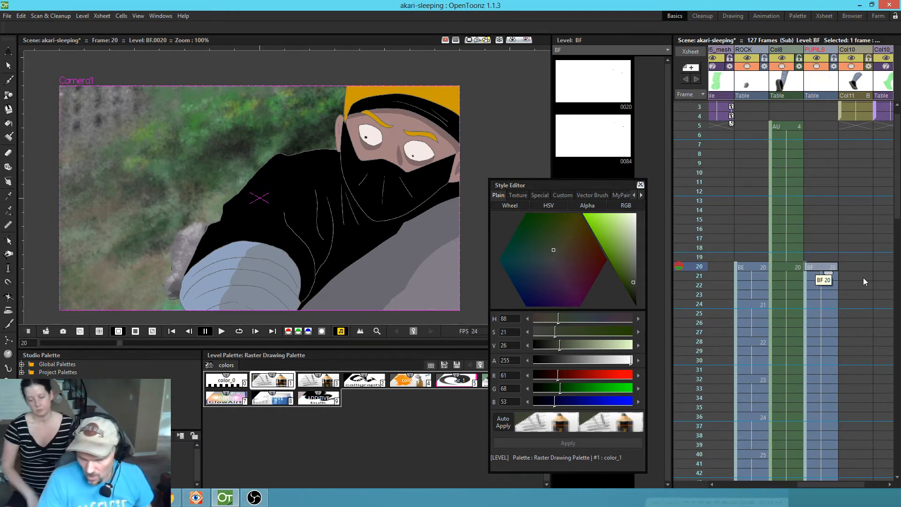
- Use the Animate tool to position PUPILS at E/W 6.67 mm, N/S 0.95 mm on frame 20, and save the scene
key(a)
drag(383, 216, 389, 216)
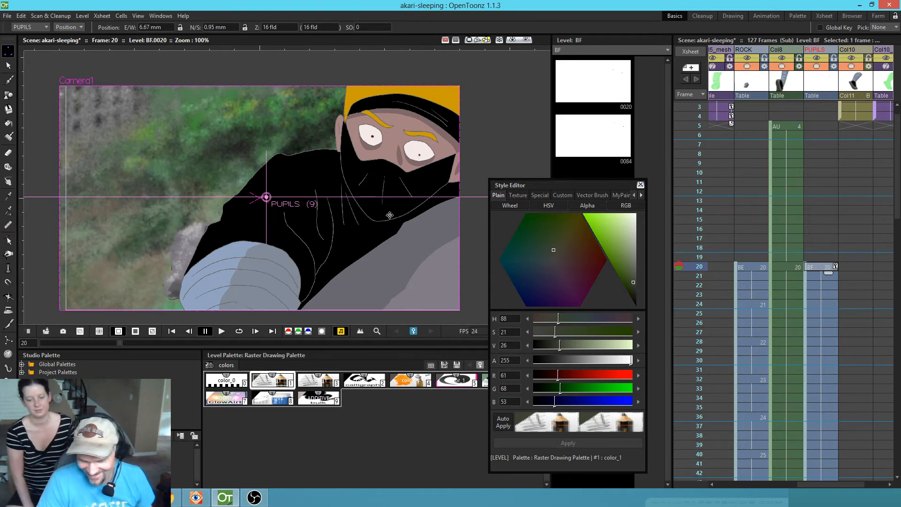
scroll(796, 282, down, 2)
key(ctrl+s)
- Position PUPILS at E/W 0 mm, N/S 1.91 mm on frame 50
scroll(747, 242, down, 6)
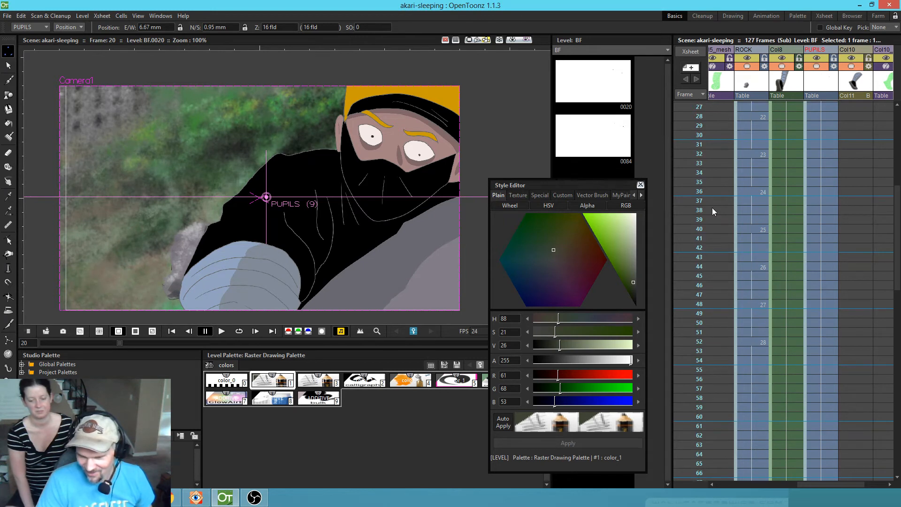
mouse_move(693, 123)
mouse_down()
mouse_move(698, 256)
mouse_move(712, 313)
mouse_move(702, 377)
mouse_move(699, 324)
mouse_up()
drag(402, 192, 395, 192)
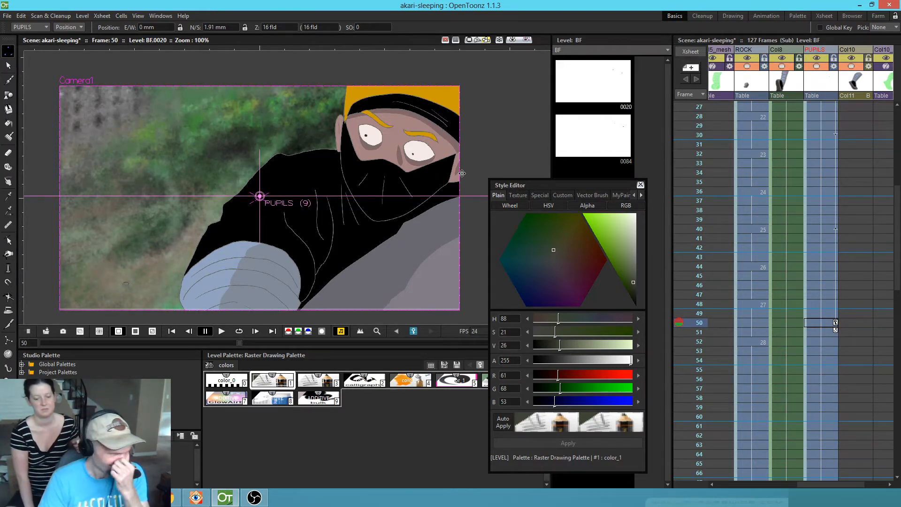
- Play the scene to review the pupil movement, and scrub from frame 14 to frame 32
scroll(701, 226, up, 6)
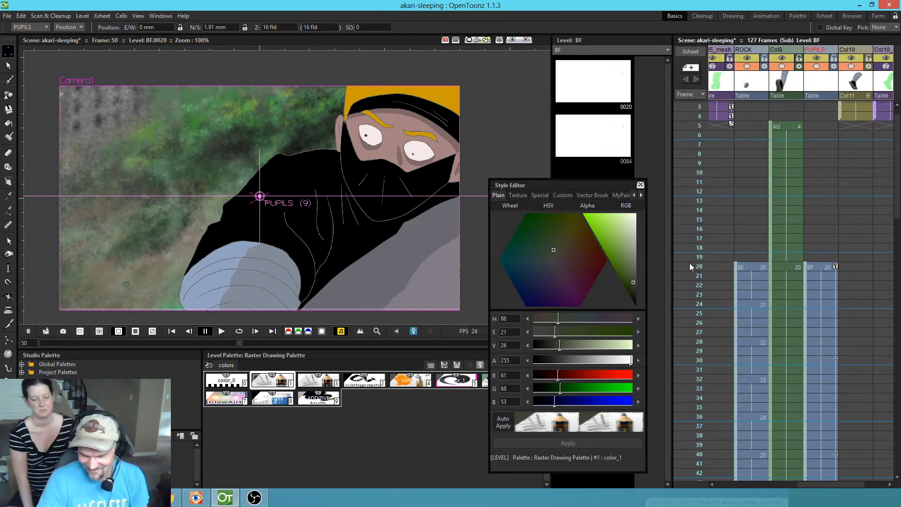
click(699, 267)
key(p)
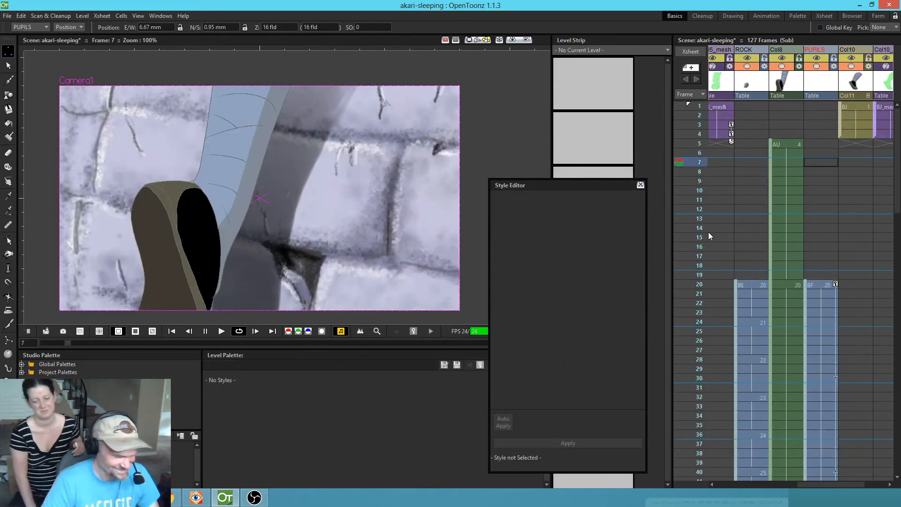
key(l)
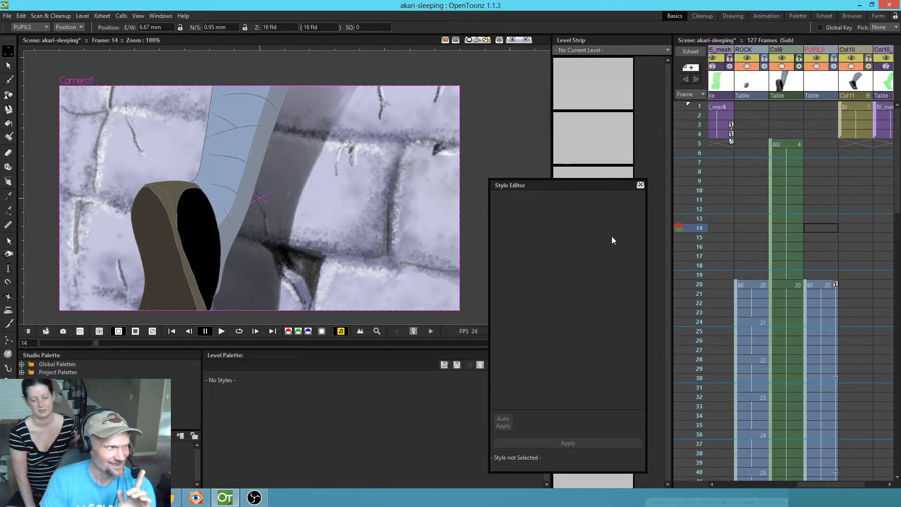
drag(697, 226, 688, 357)
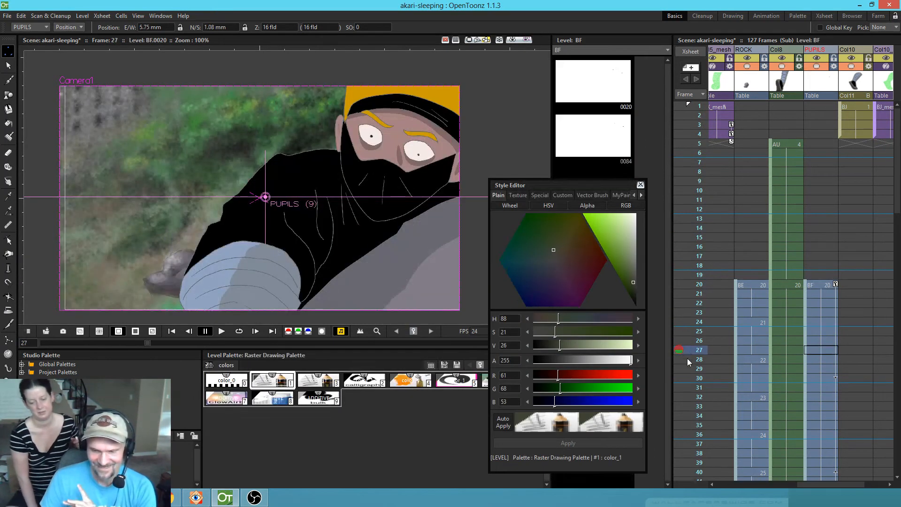
click(680, 399)
- Key a slightly nudged PUPILS position at frame 36
drag(777, 385, 794, 246)
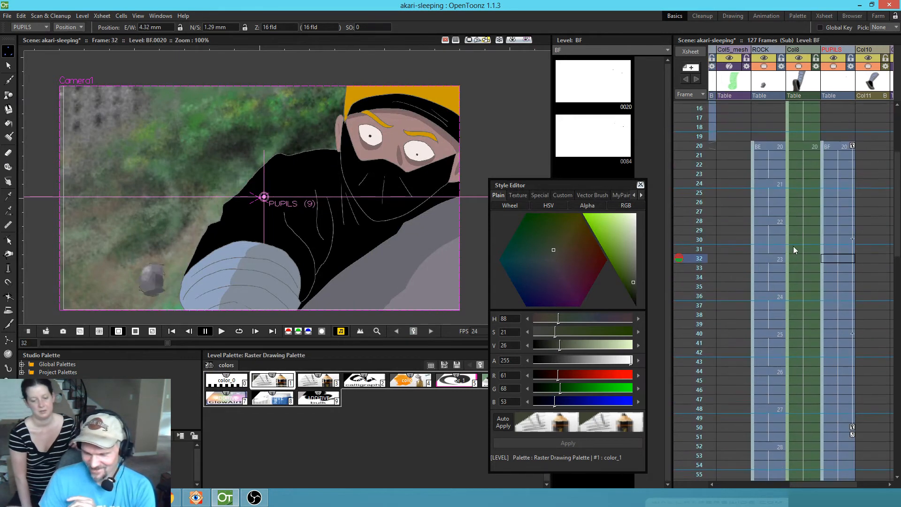
click(688, 296)
drag(388, 189, 389, 188)
- Move the PUPILS centre point between the eyes to E/W 129.06 mm, N/S 54.77 mm, and go to frame 49
click(681, 146)
drag(395, 145, 392, 142)
mouse_move(699, 150)
mouse_down()
mouse_move(704, 325)
mouse_move(719, 414)
mouse_up()
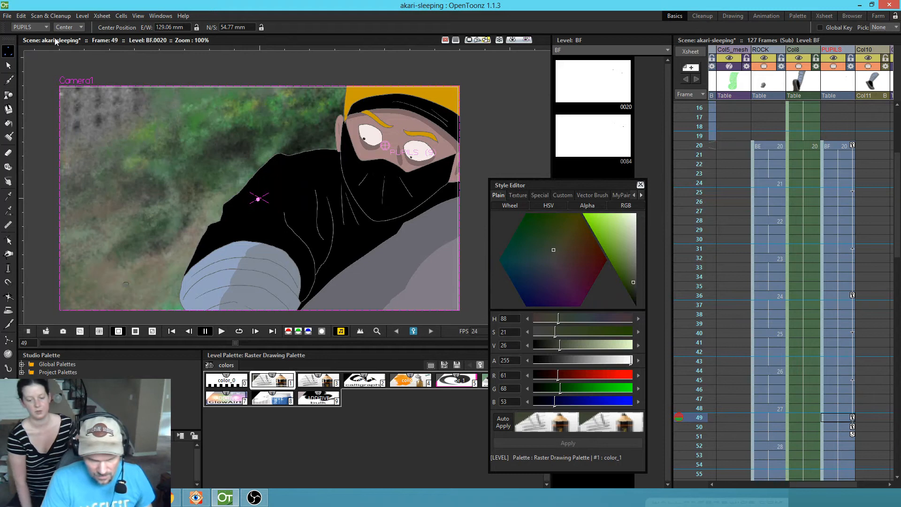
- Rotate PUPILS to -1.51° at frame 49 and move it to E/W 2.38 mm, N/S 0.92 mm
click(69, 27)
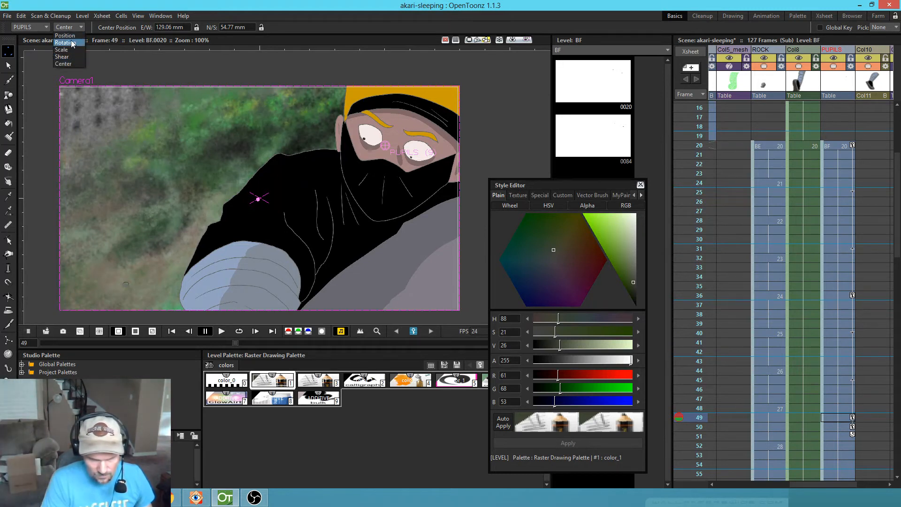
click(68, 45)
drag(399, 196, 399, 196)
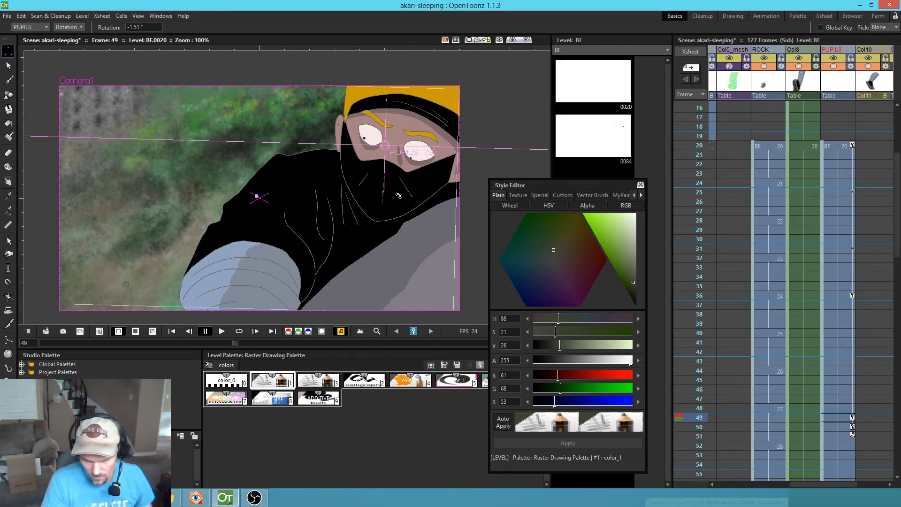
click(65, 35)
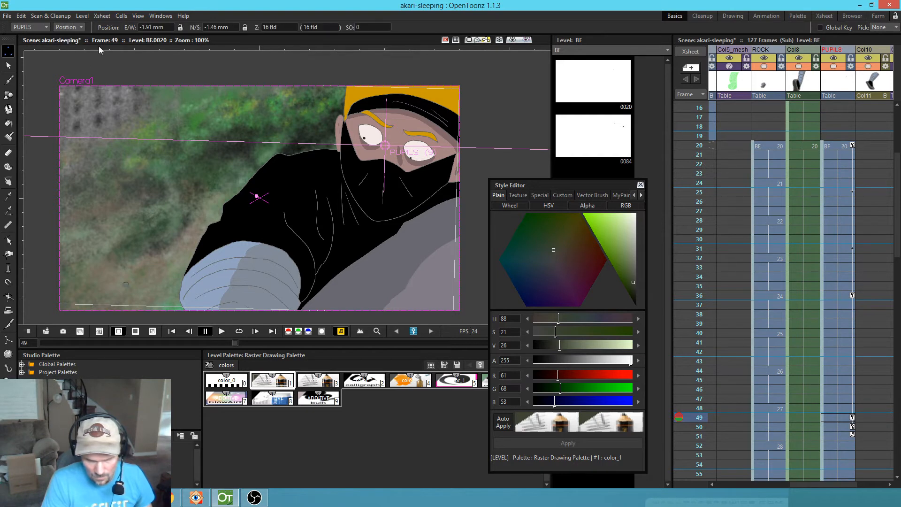
drag(307, 182, 313, 179)
- Try rotating PUPILS to 2.57° at frame 49 and positioning it at E/W -0.48 mm, N/S -0.51 mm
click(76, 27)
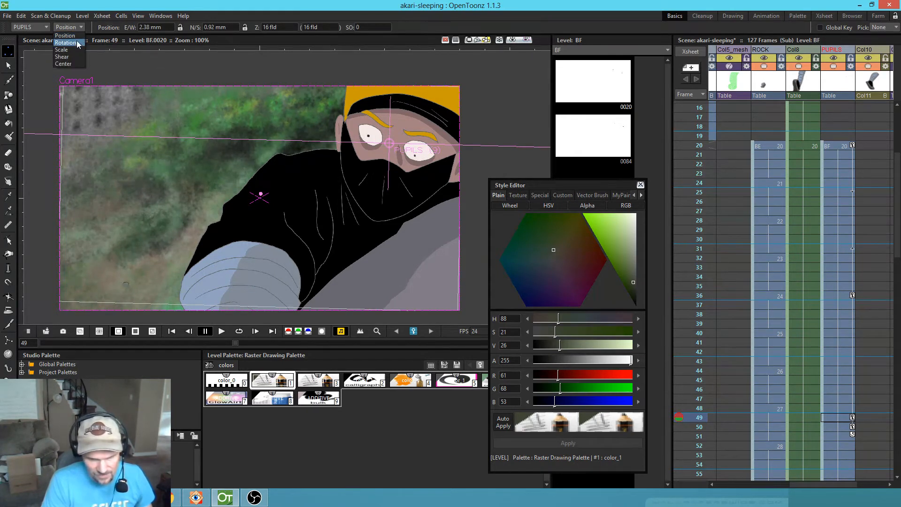
click(66, 42)
drag(439, 223, 441, 221)
click(76, 28)
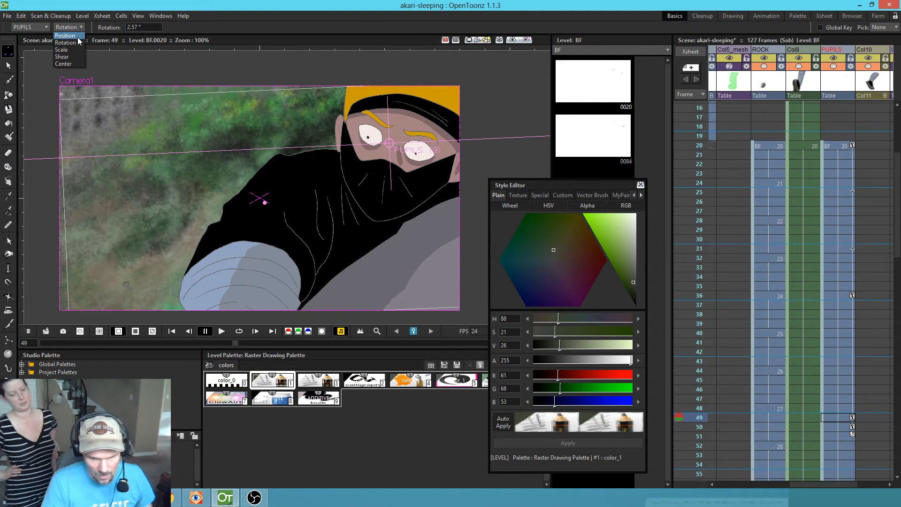
click(75, 36)
drag(366, 203, 364, 204)
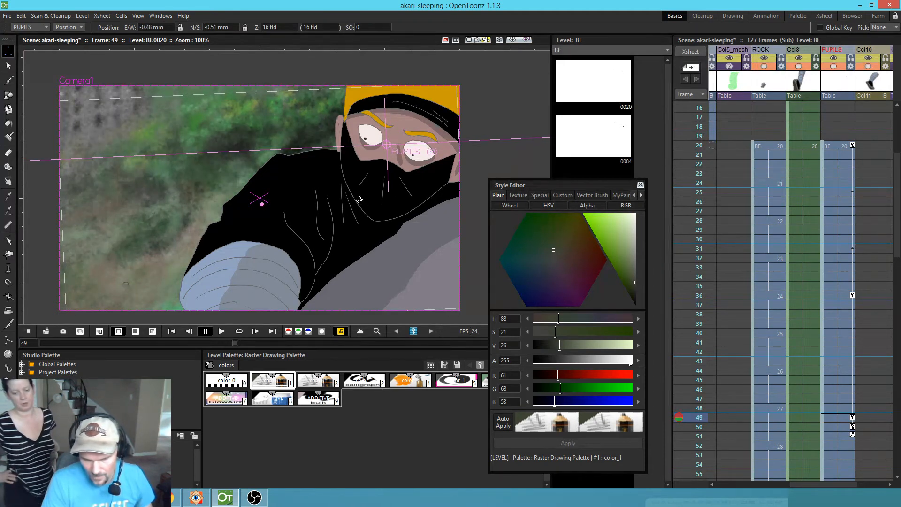
- Set the rotation of PUPILS at frame 49 to 0.15°
click(69, 27)
click(70, 43)
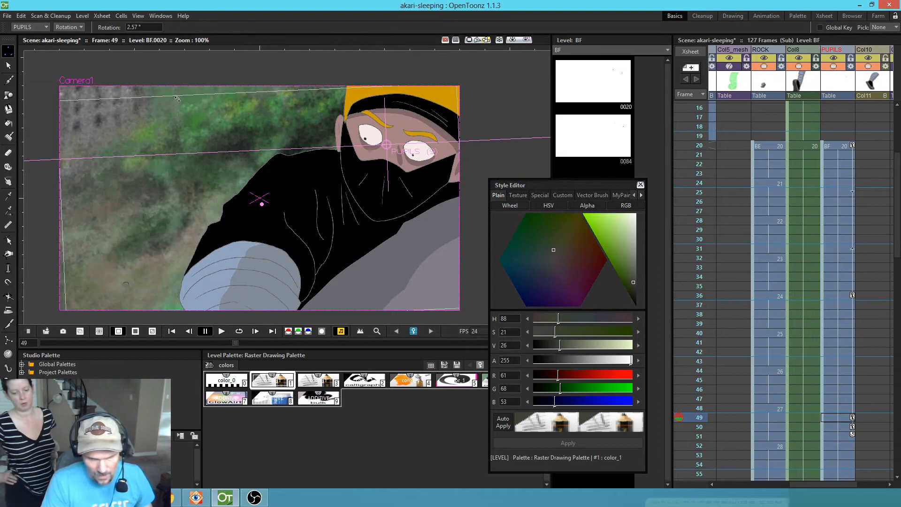
drag(397, 185, 400, 188)
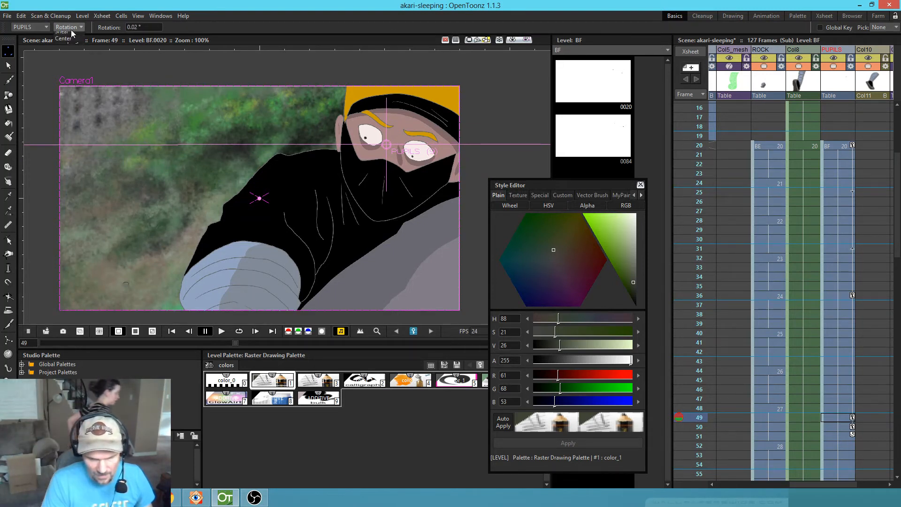
click(71, 29)
click(304, 156)
drag(304, 156, 304, 157)
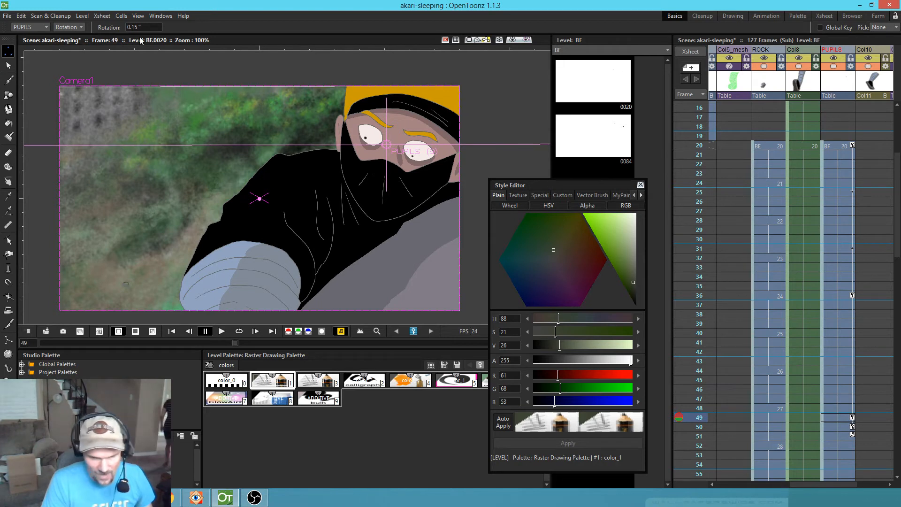
- Scale PUPILS down slightly at frame 49 and position it at E/W 0.95 mm, N/S -2.89 mm
click(75, 27)
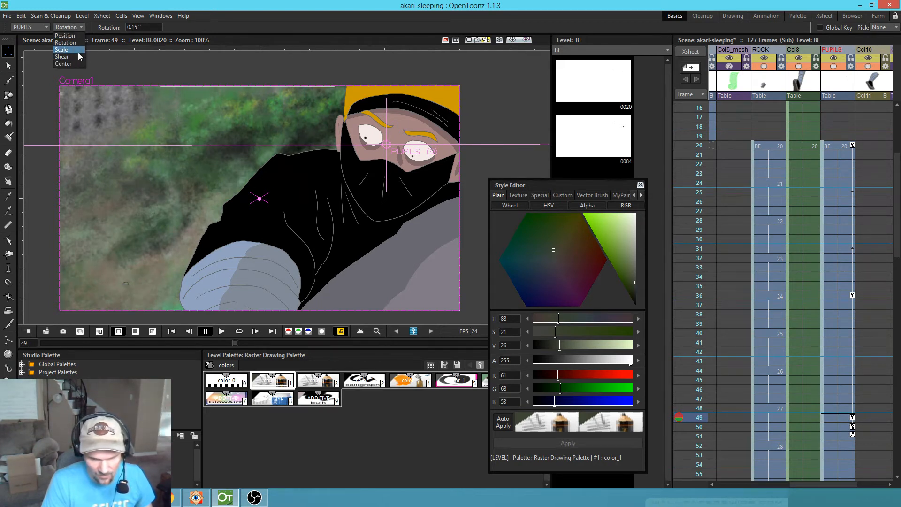
click(78, 49)
drag(214, 115, 225, 127)
click(81, 29)
click(81, 35)
drag(276, 151, 277, 154)
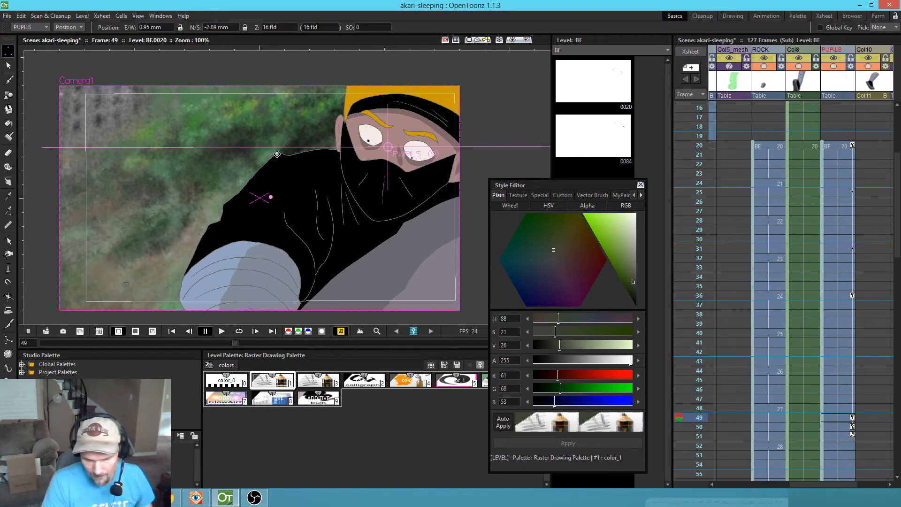
- Scale PUPILS to 104.07% globally at frame 20
click(834, 146)
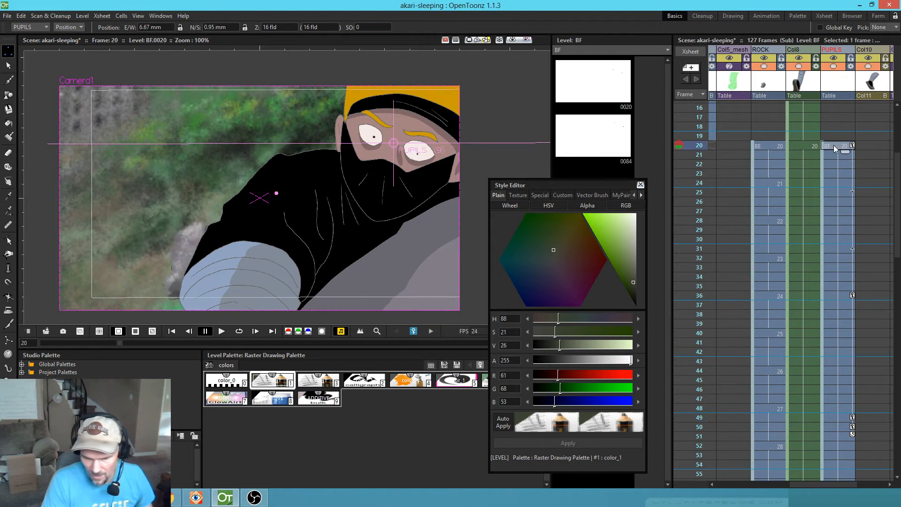
click(83, 26)
click(76, 50)
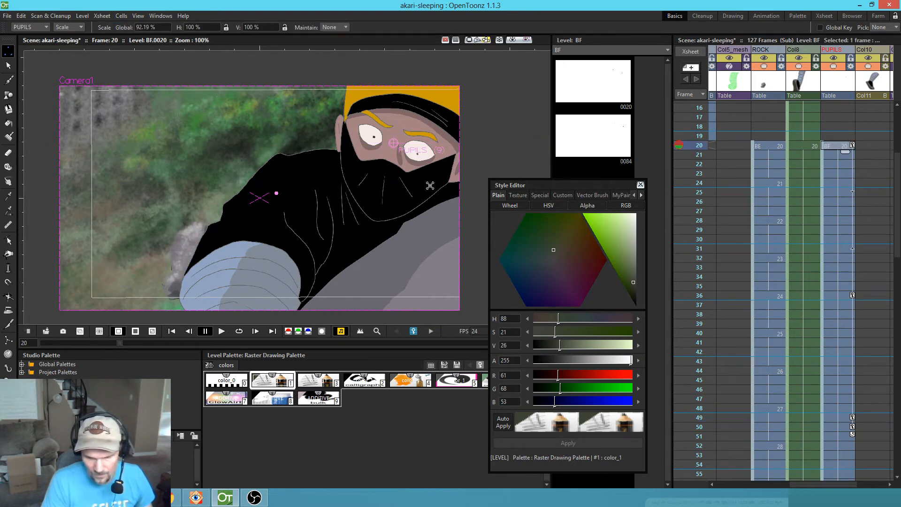
drag(428, 184, 436, 188)
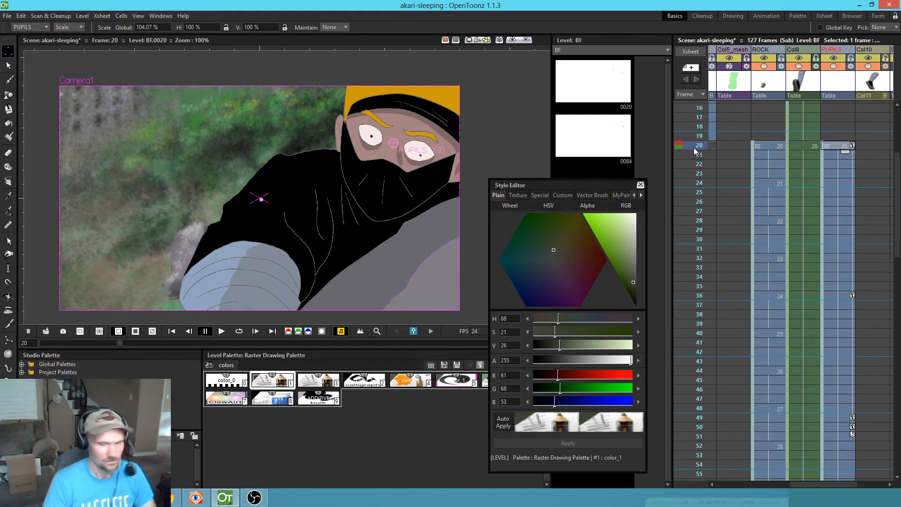
- Delete the PUPILS keyframes at frames 50, 36 and 49, keeping only the one at frame 20
click(698, 174)
drag(698, 175, 666, 421)
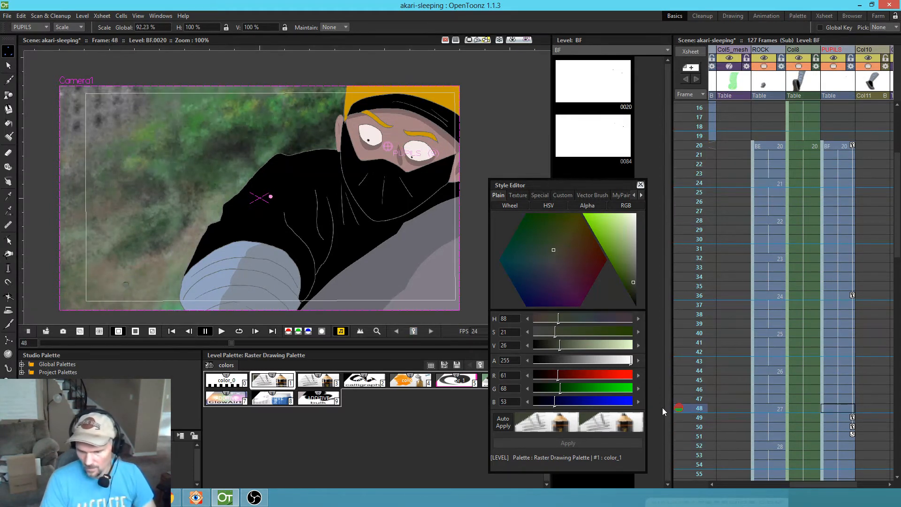
click(852, 427)
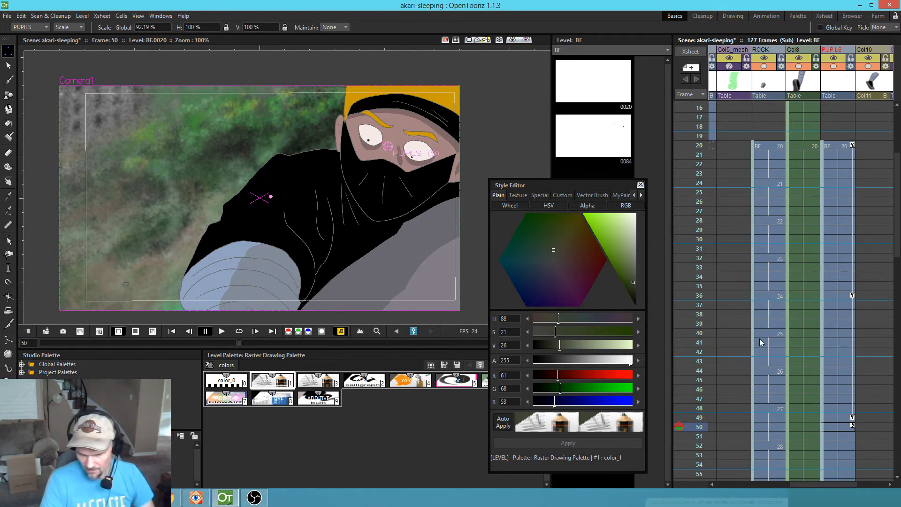
drag(711, 146, 752, 283)
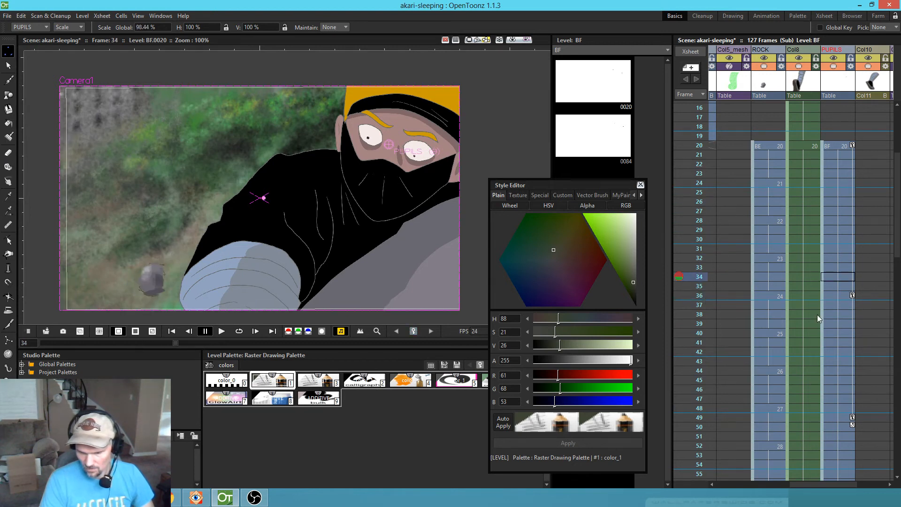
click(852, 296)
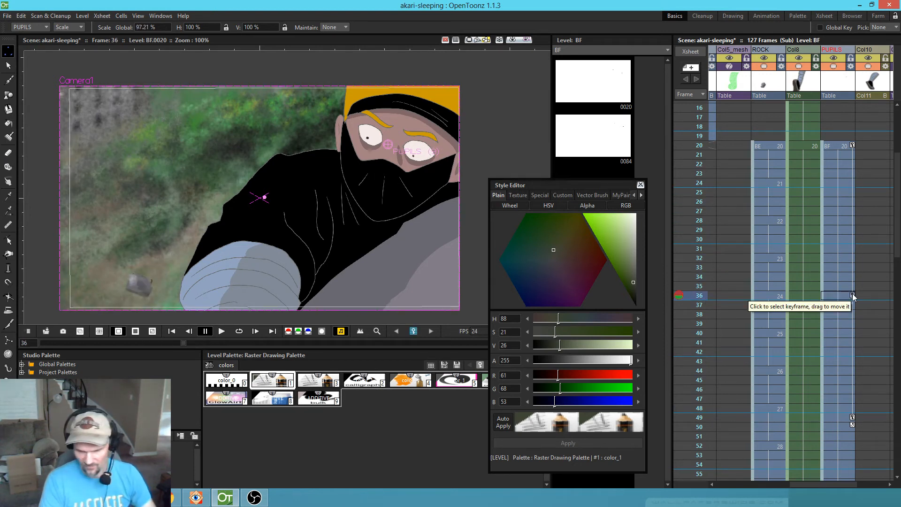
key(ctrl+z)
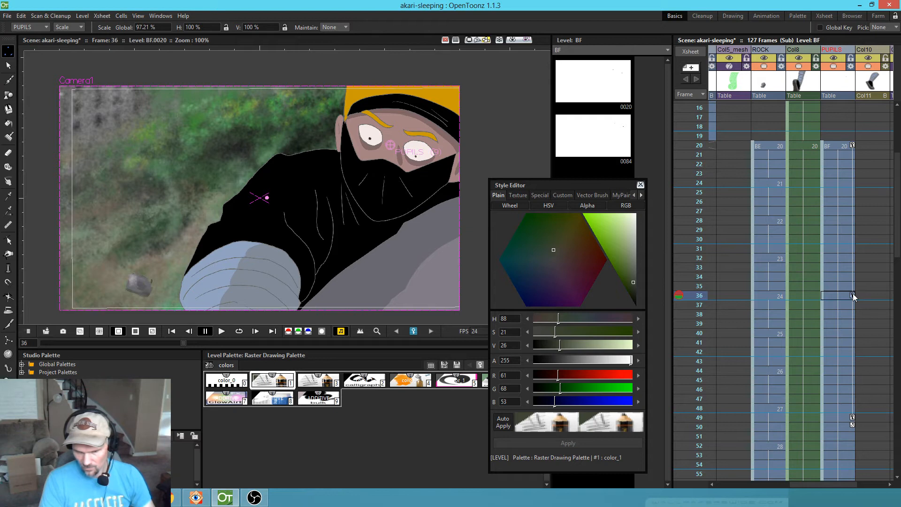
click(852, 417)
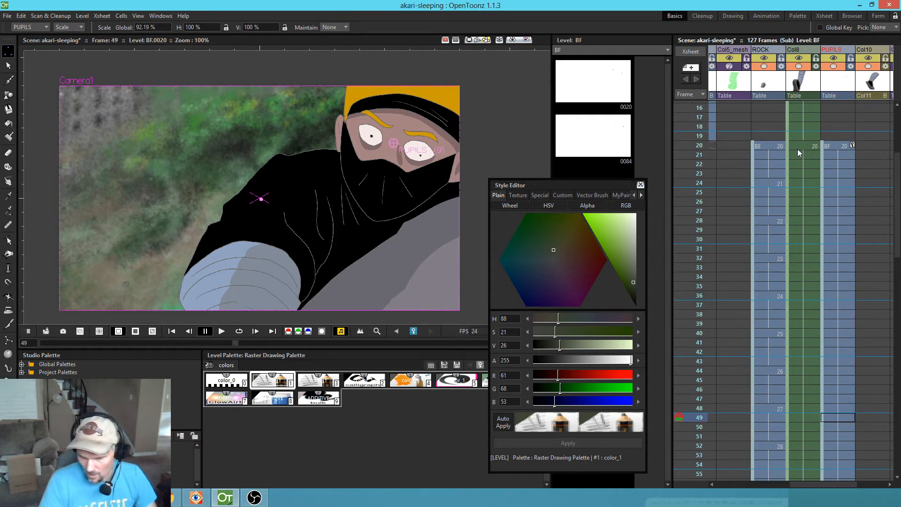
click(842, 146)
click(71, 28)
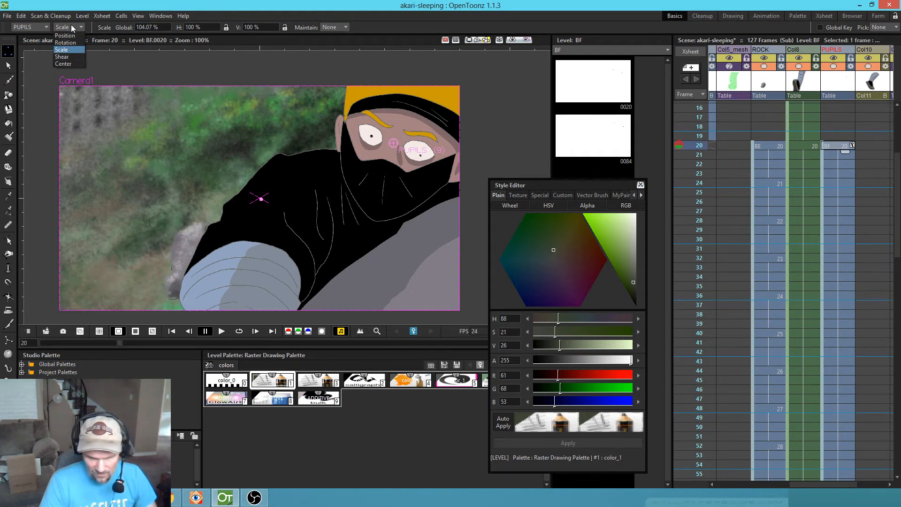
click(70, 34)
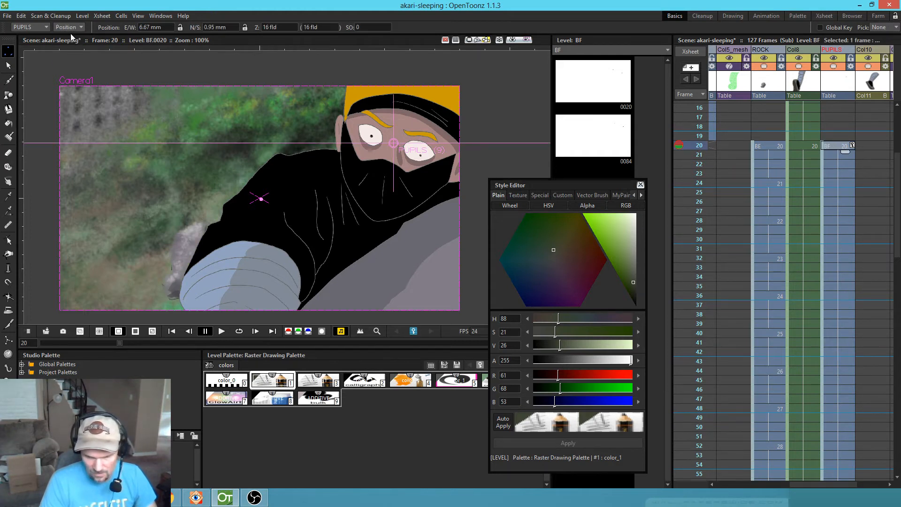
click(80, 27)
click(79, 35)
click(79, 29)
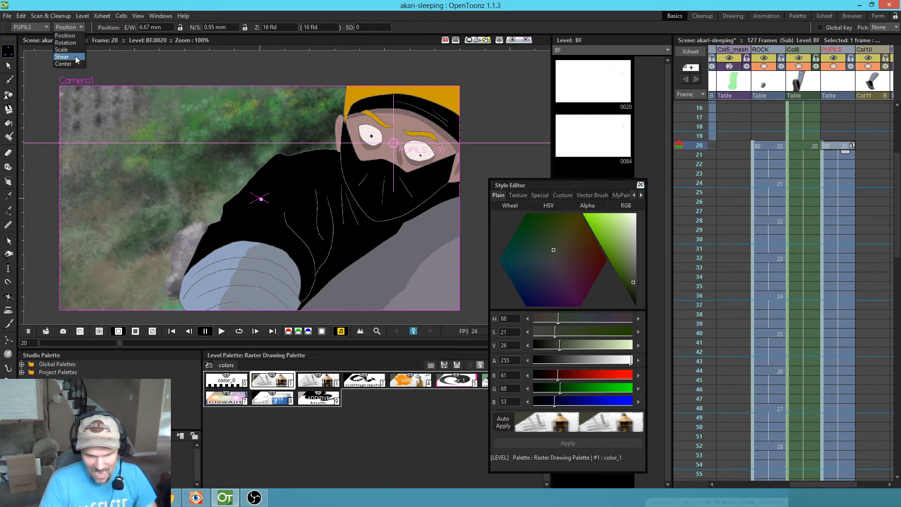
click(76, 49)
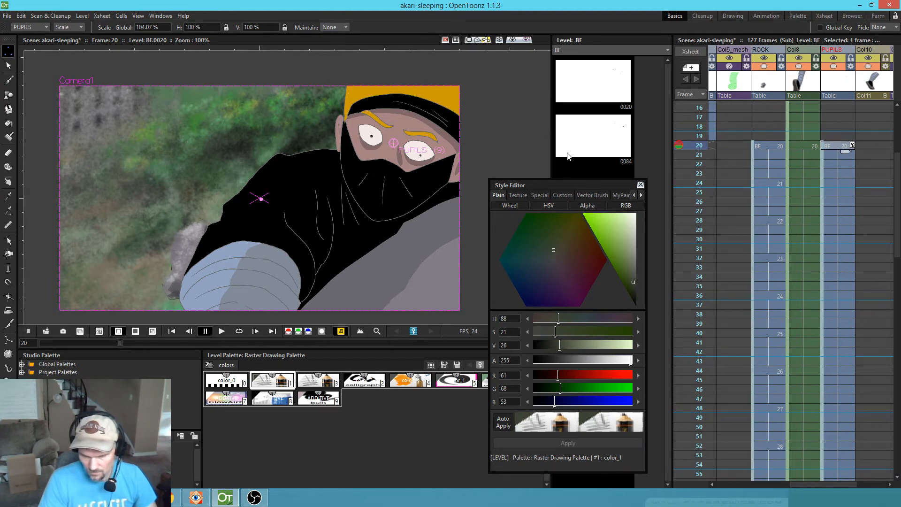
- Erase the pupil in the eye on the right side of the face in the frame 20 PUPILS drawing, using an eraser size of 35
scroll(393, 168, up, 5)
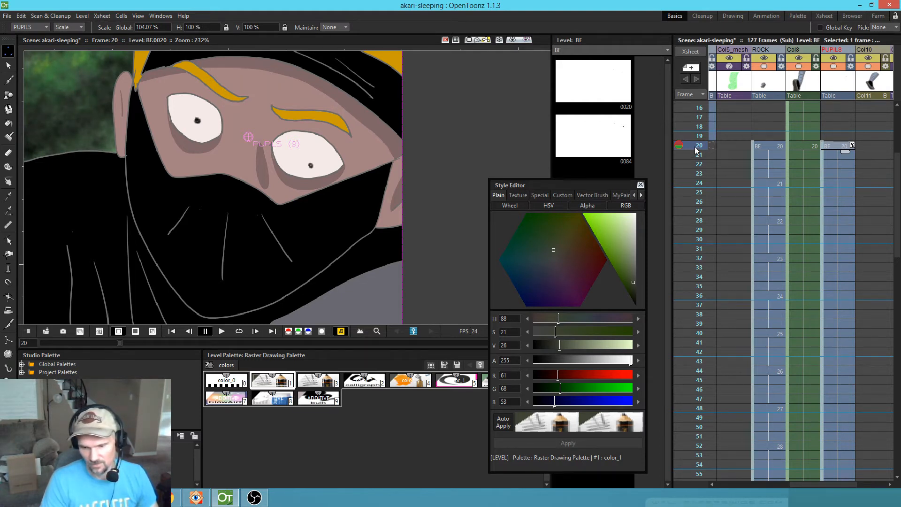
click(699, 278)
drag(697, 286, 689, 145)
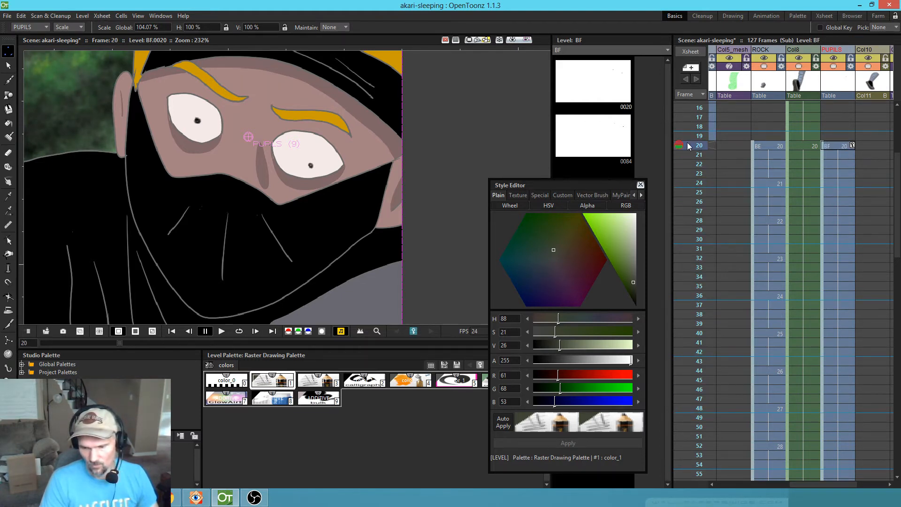
click(827, 145)
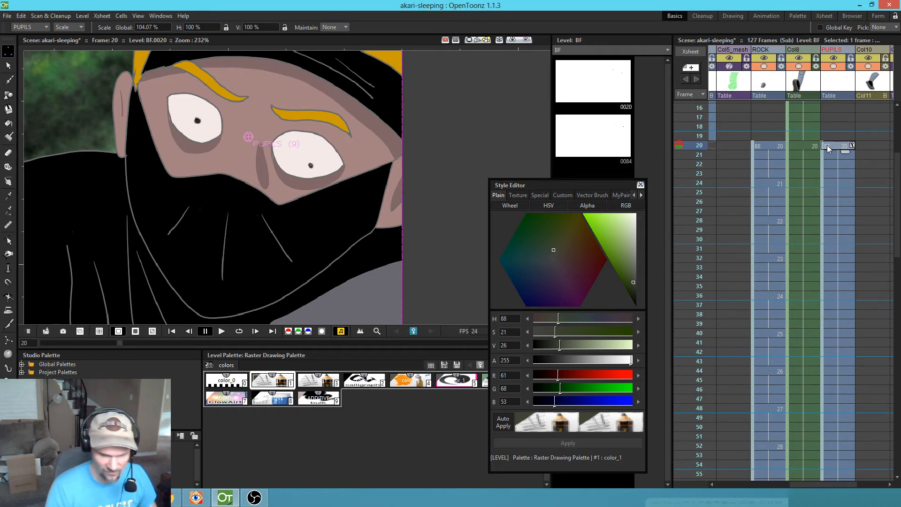
key(b)
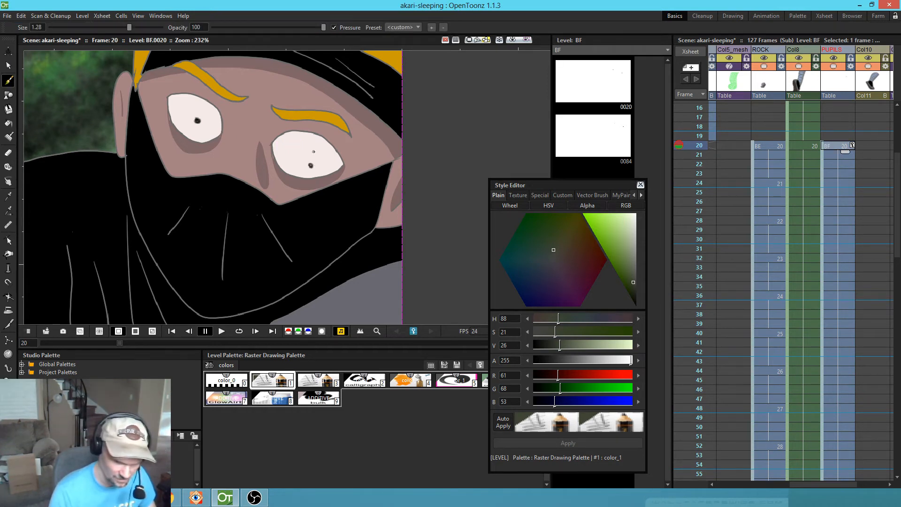
key(e)
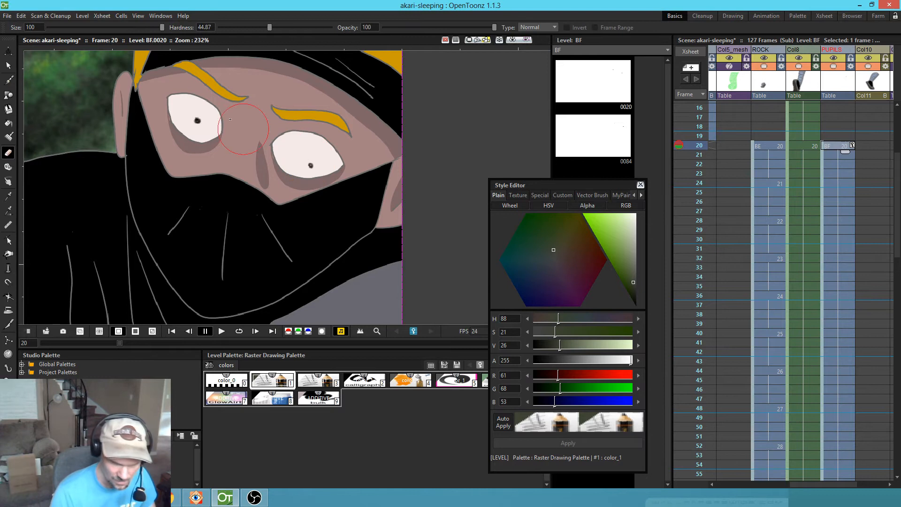
drag(158, 27, 87, 29)
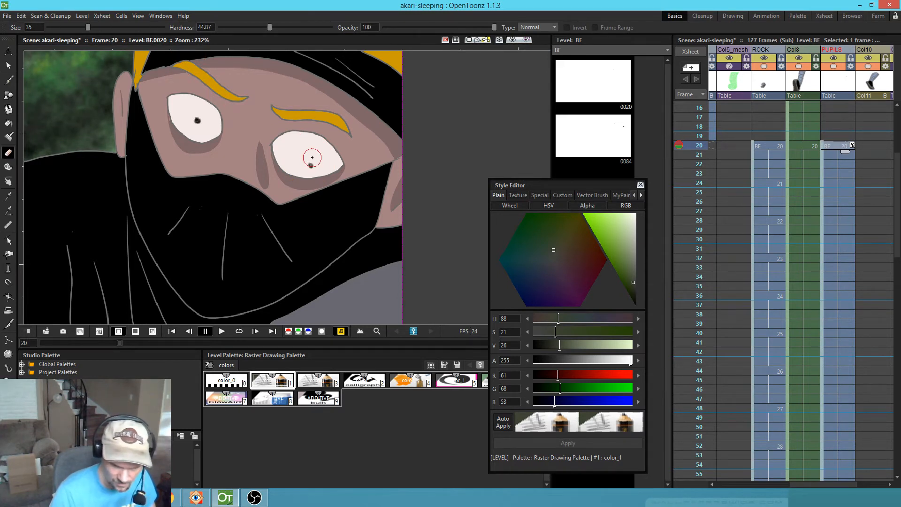
drag(312, 156, 312, 165)
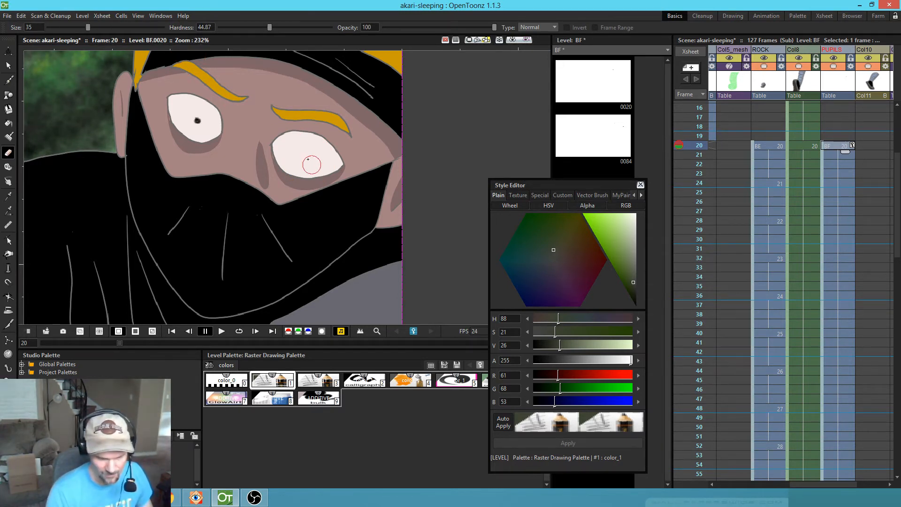
- Change palette style 3 to black and brush a new pupil into the emptied eye, closer to the eye's centre
key(b)
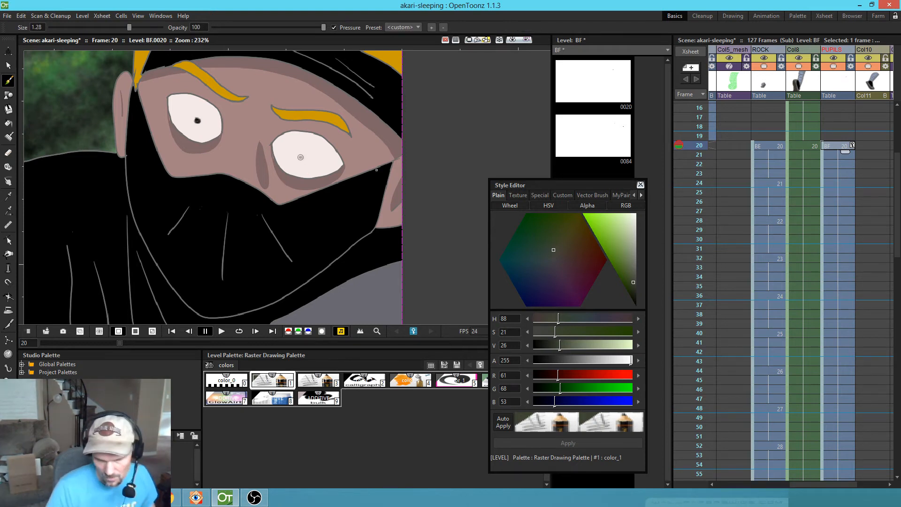
click(329, 381)
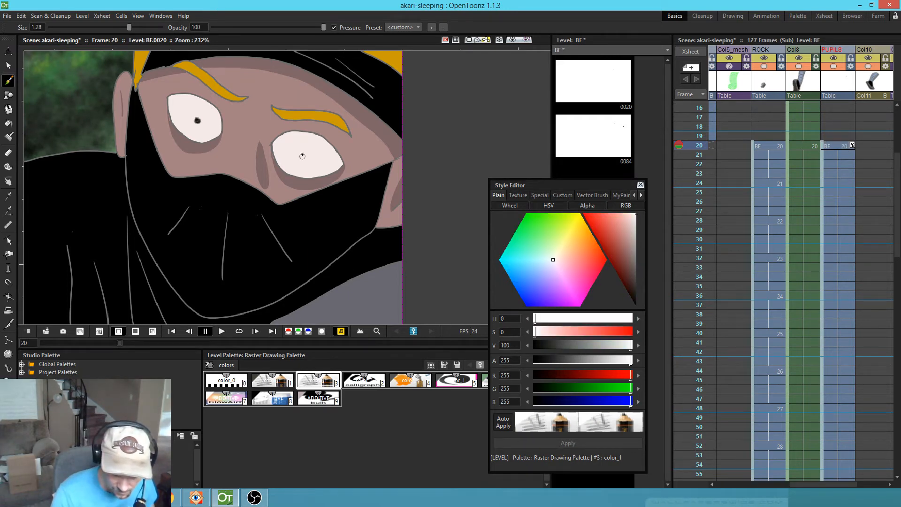
drag(630, 241, 639, 308)
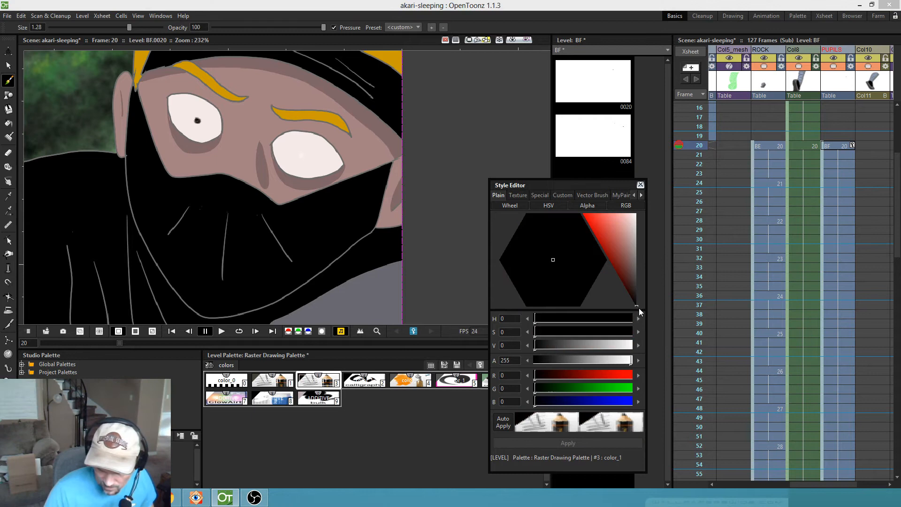
click(301, 154)
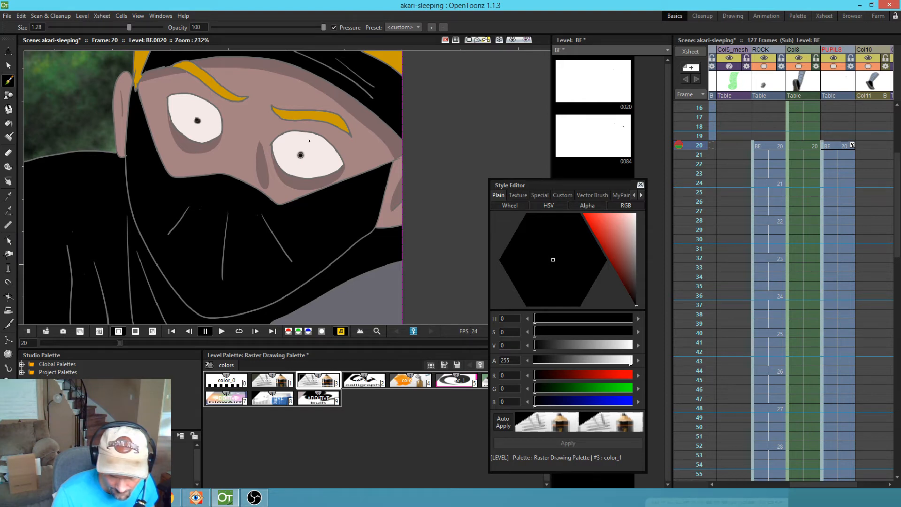
- Touch up both pupils on frame 20 with the brush, and trim the pupil near the nose with a size 26 eraser
click(197, 120)
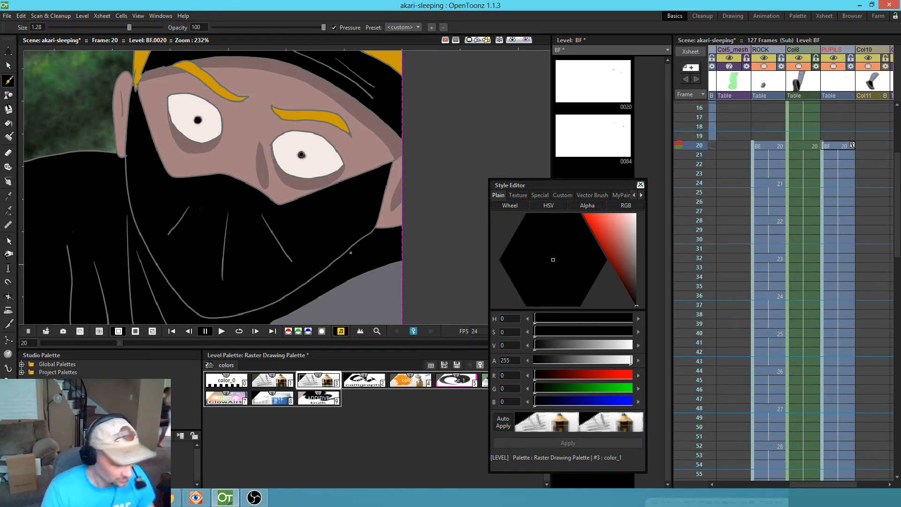
key(alt+0)
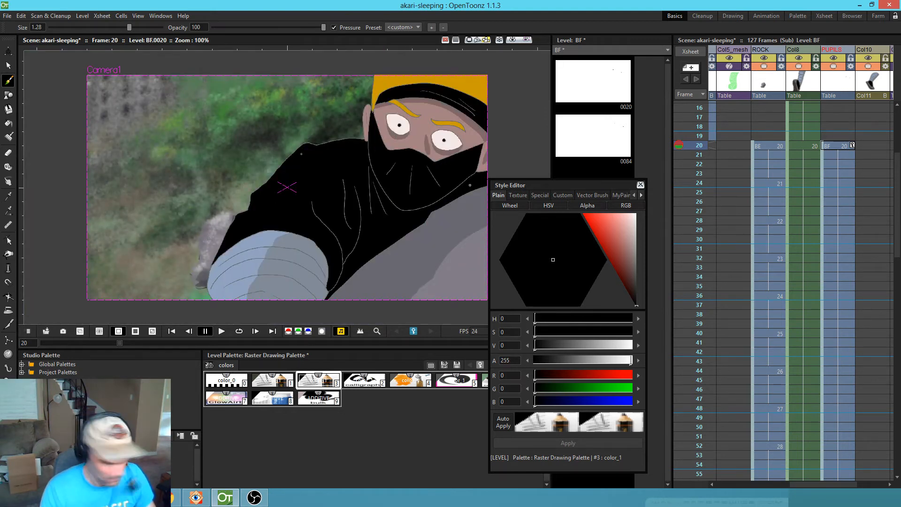
key(n)
drag(444, 171, 171, 318)
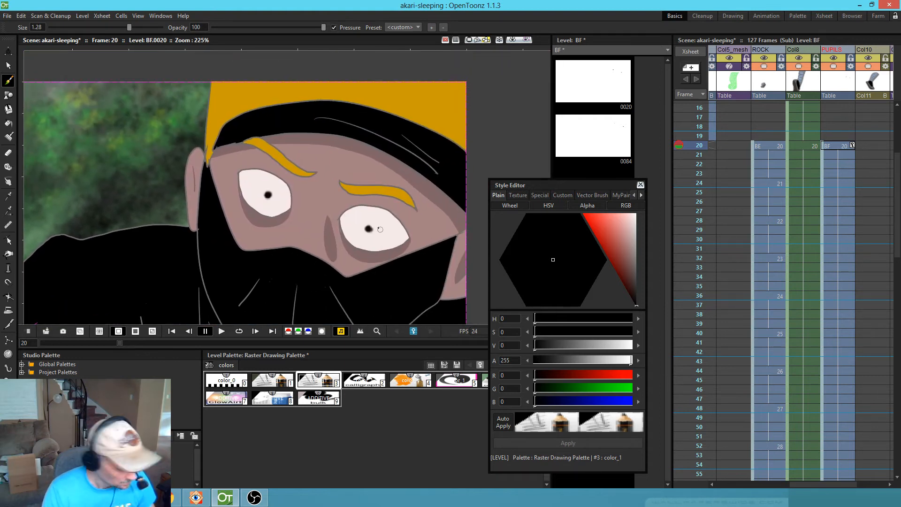
key(e)
drag(86, 28, 79, 28)
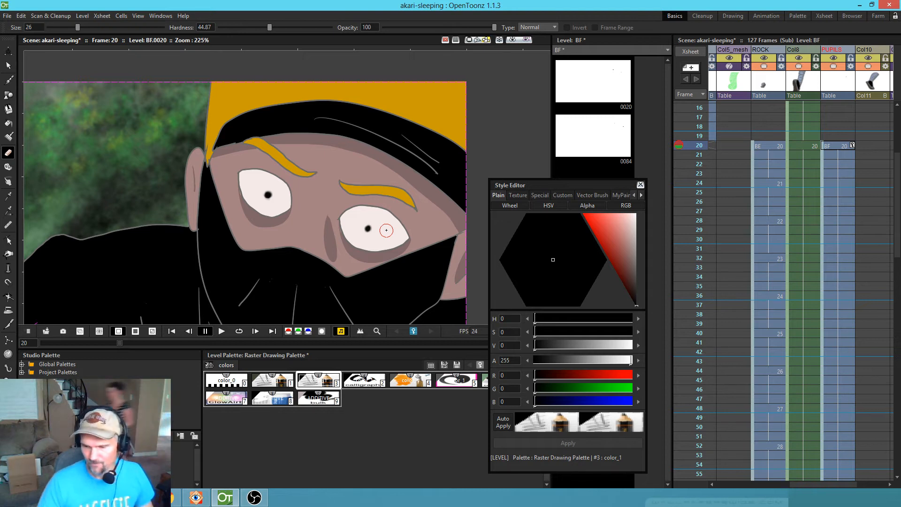
- Delete the PUPILS column's cells from frame 97 through frame 127
click(838, 146)
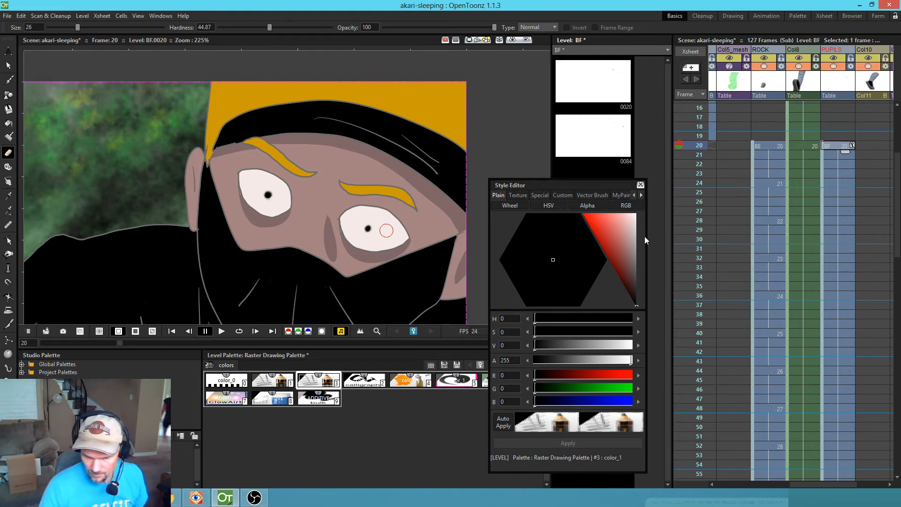
scroll(413, 275, down, 3)
drag(424, 295, 436, 213)
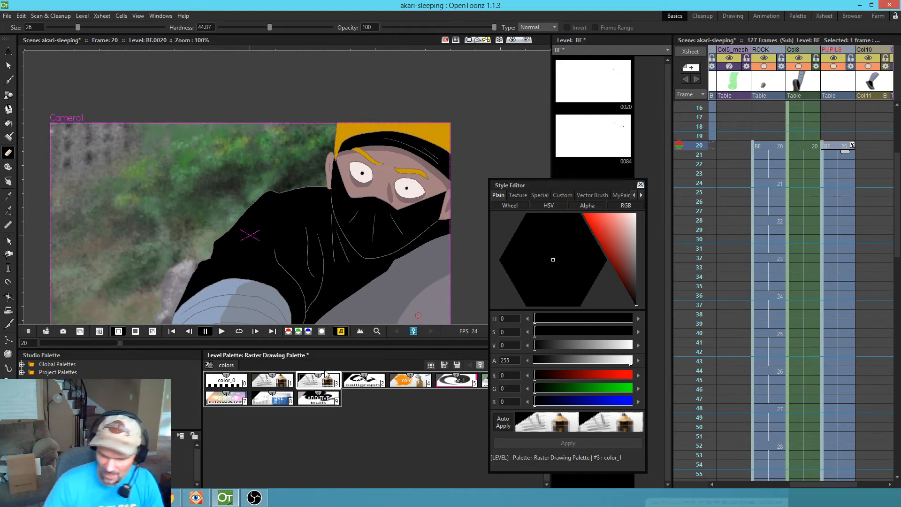
scroll(832, 364, down, 10)
scroll(815, 339, down, 7)
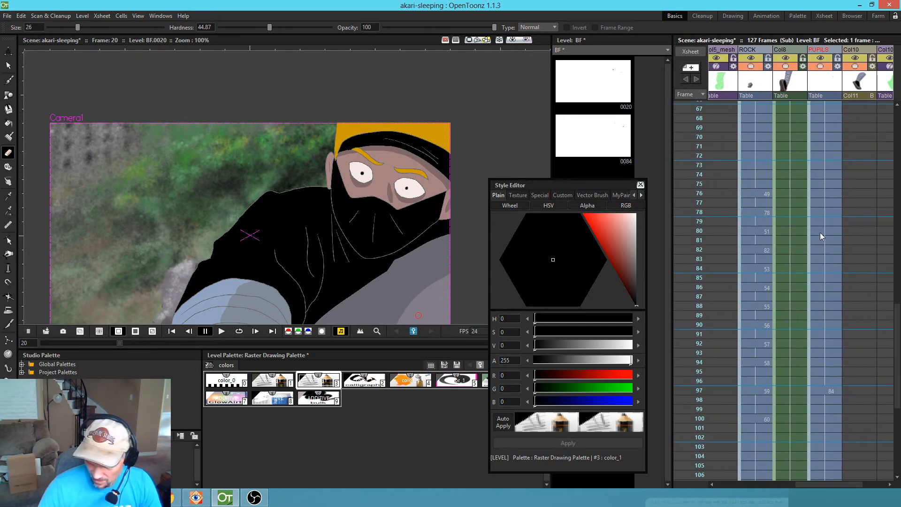
click(828, 392)
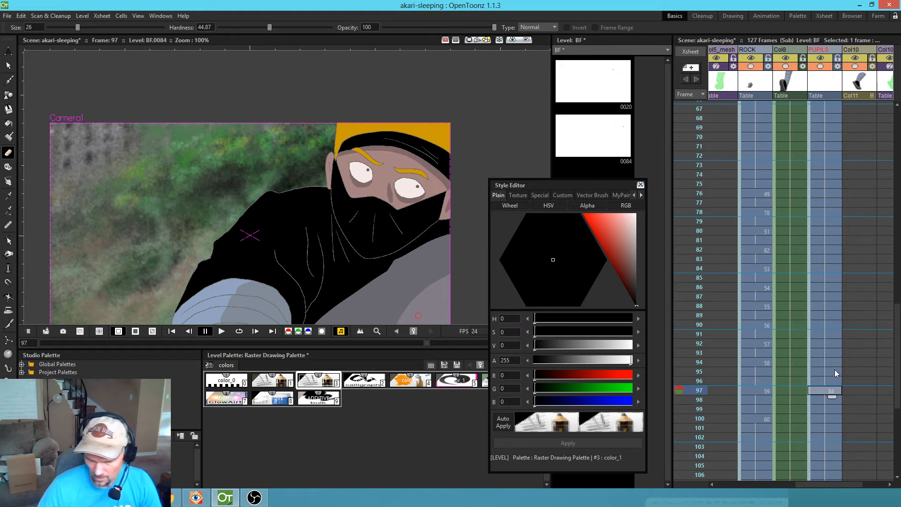
drag(828, 393, 808, 204)
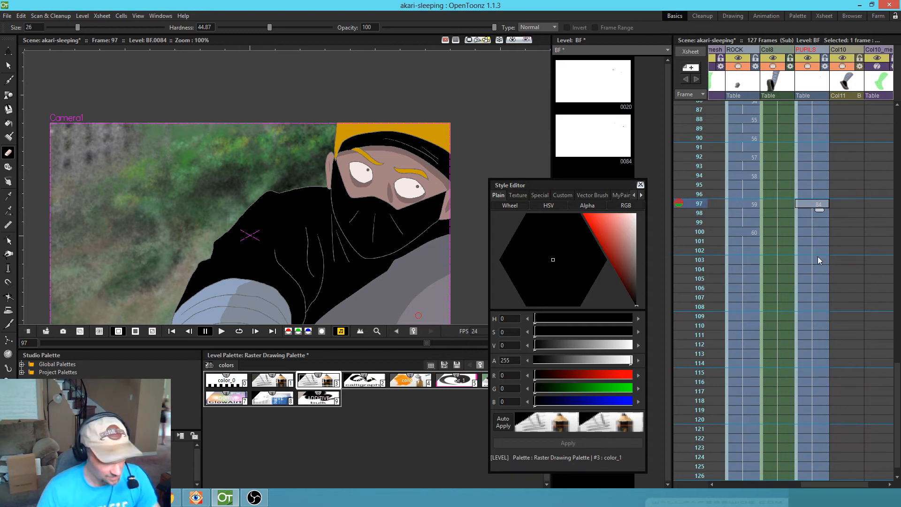
drag(829, 372, 833, 296)
shift+click(822, 329)
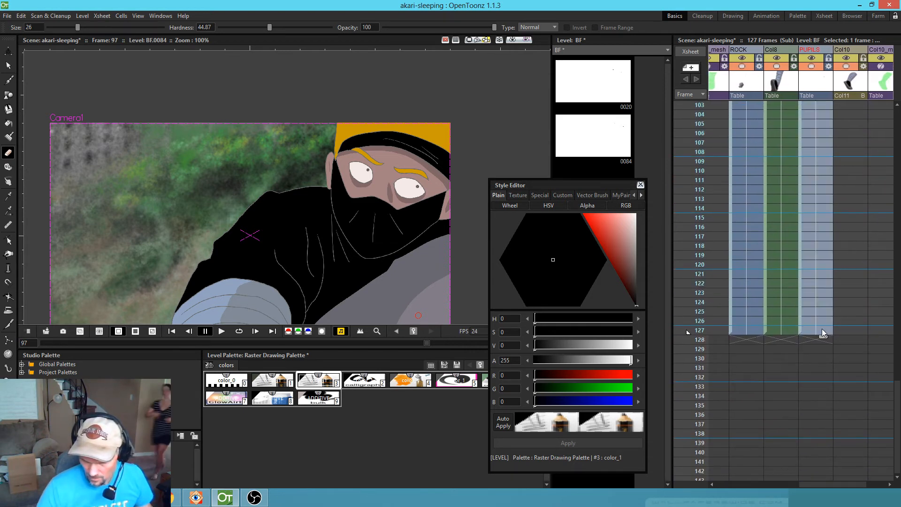
key(Delete)
- Extend the pupil drawing's exposure in the PUPILS column from frame 96 to frame 127
scroll(827, 247, up, 5)
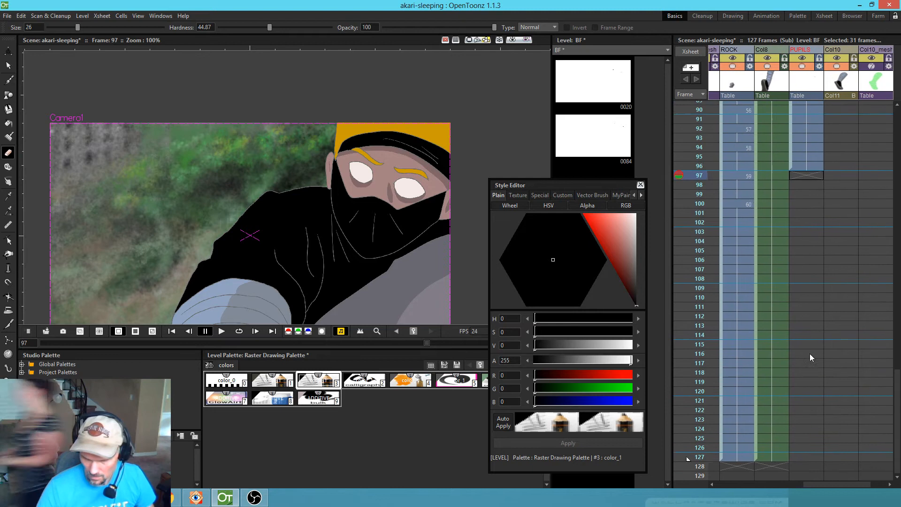
click(811, 191)
drag(815, 200, 818, 295)
- Select the PUPILS cell at frame 20 and save the scene
scroll(772, 383, up, 9)
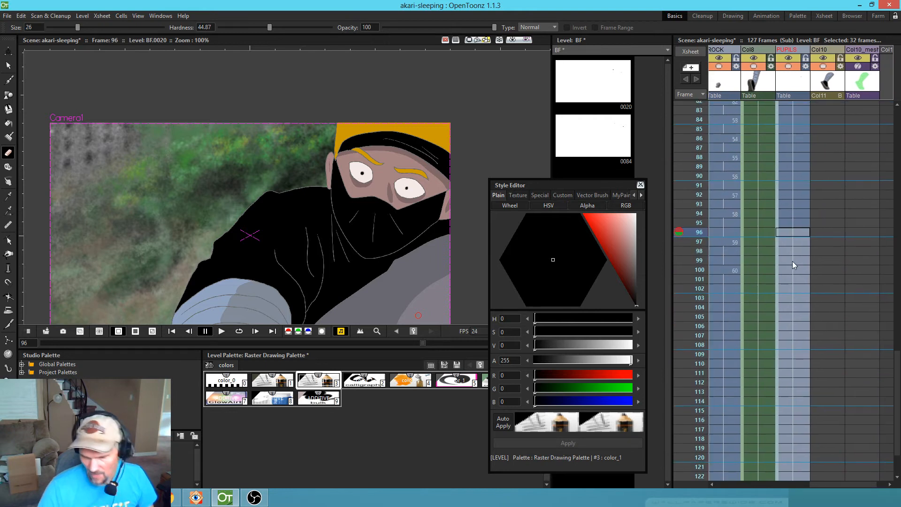
scroll(801, 226, up, 1)
scroll(804, 134, up, 10)
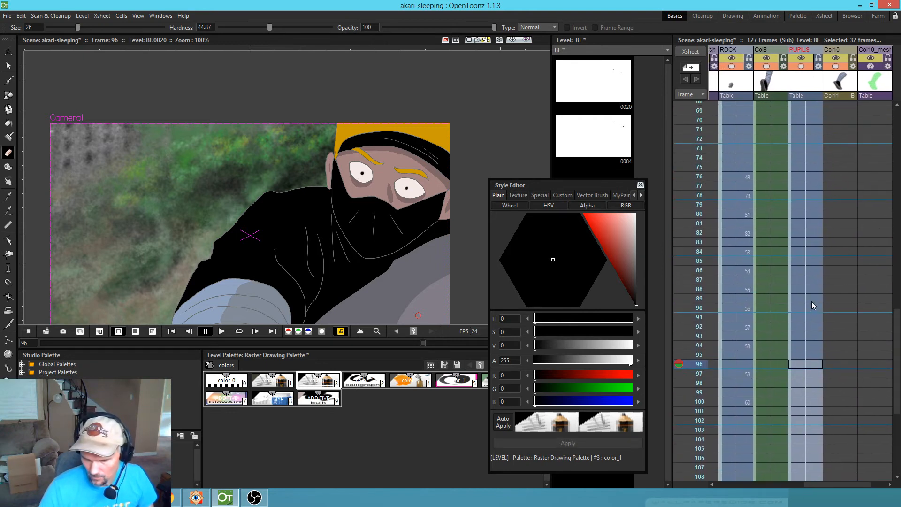
scroll(813, 173, up, 10)
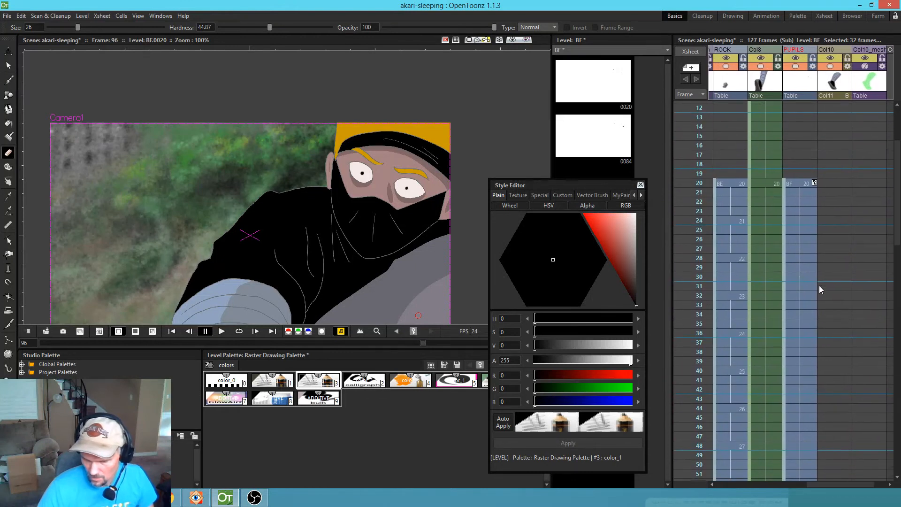
click(798, 183)
key(ctrl+s)
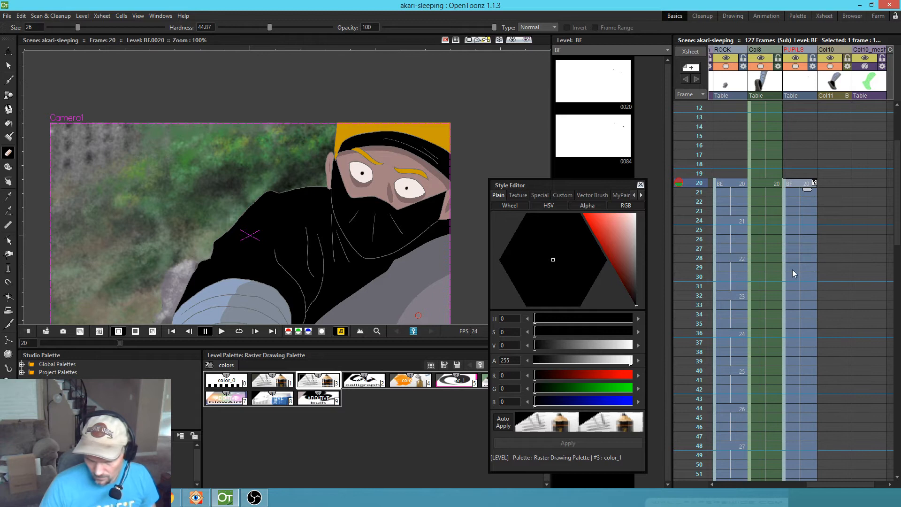
- Activate the Animate tool, scrub from frame 20 to 51, and select the PUPILS cell at frame 51
drag(799, 345, 817, 272)
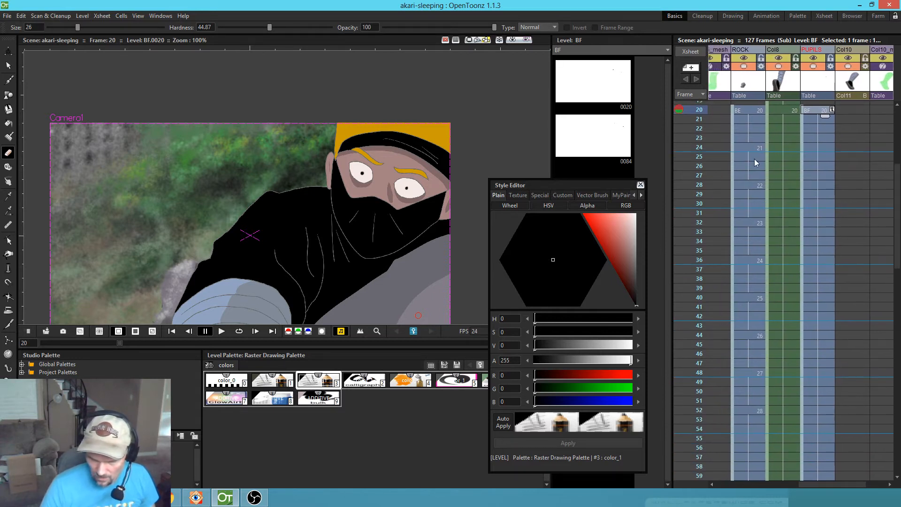
click(11, 51)
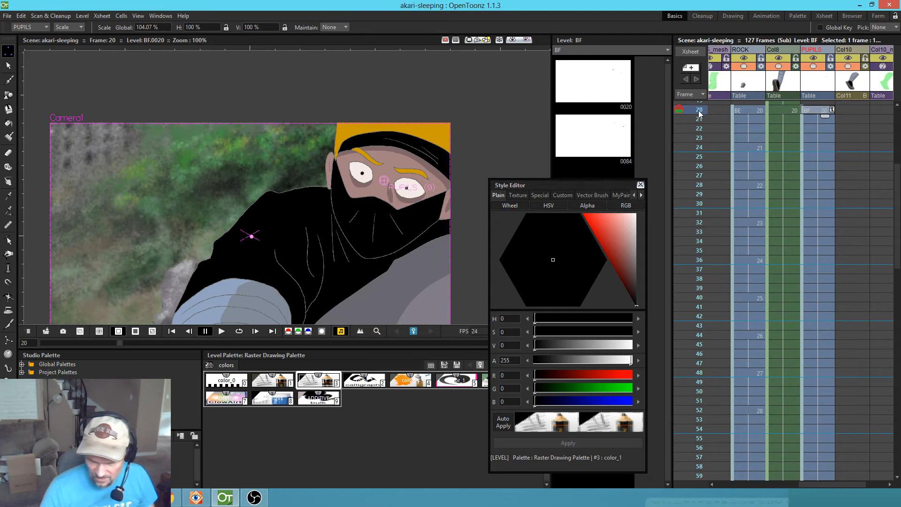
click(699, 149)
click(693, 202)
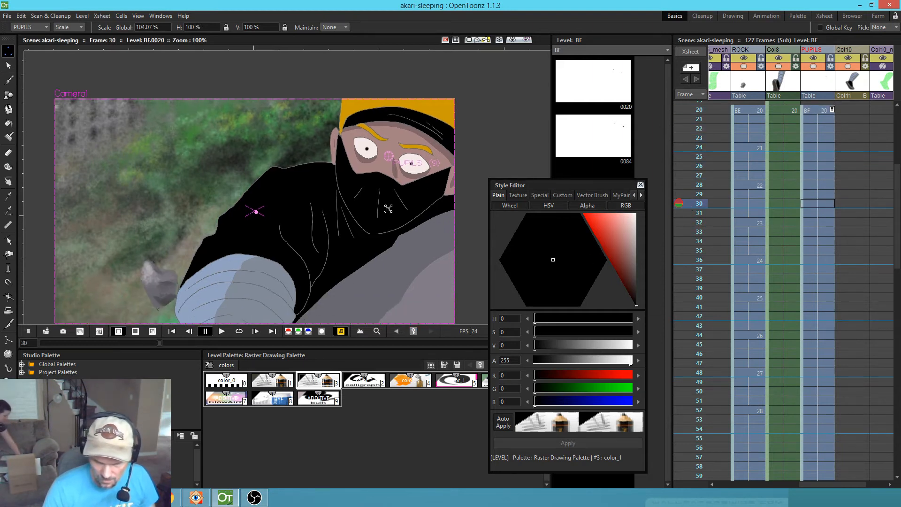
mouse_move(700, 209)
mouse_down()
mouse_move(684, 432)
mouse_move(688, 404)
mouse_up()
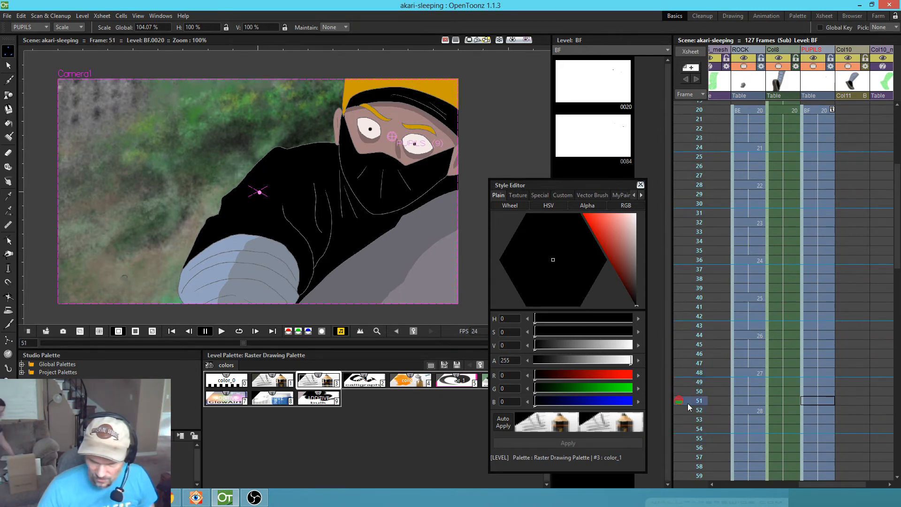
click(819, 400)
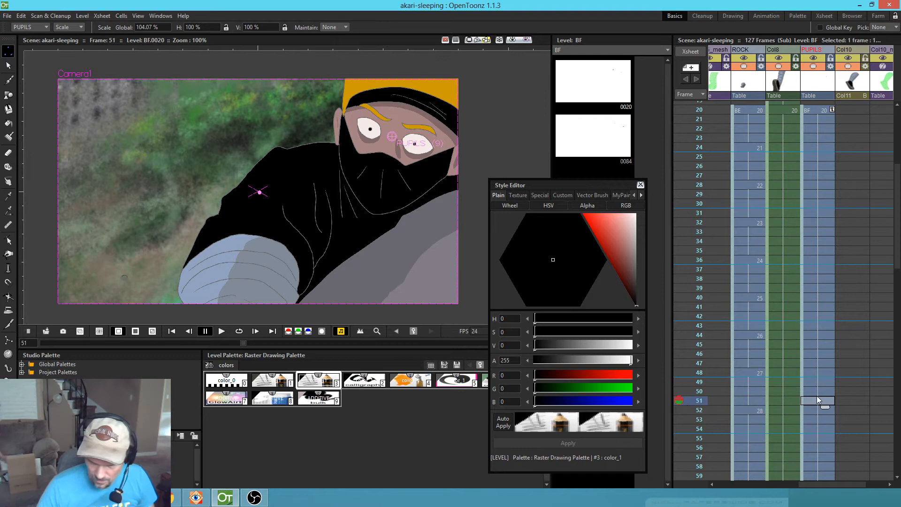
mouse_move(401, 193)
mouse_down()
mouse_move(388, 207)
mouse_move(396, 204)
mouse_up()
key(ctrl+z)
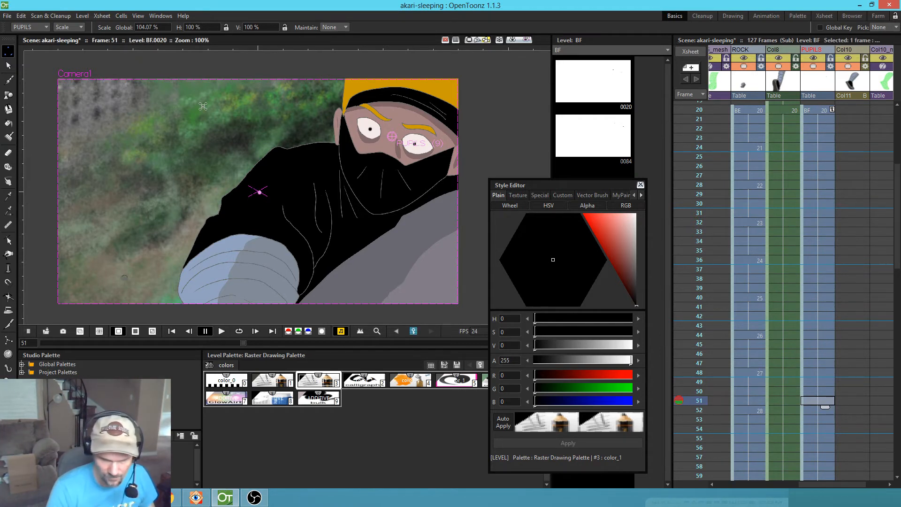
click(82, 29)
click(92, 40)
drag(403, 217, 384, 218)
key(ctrl+z)
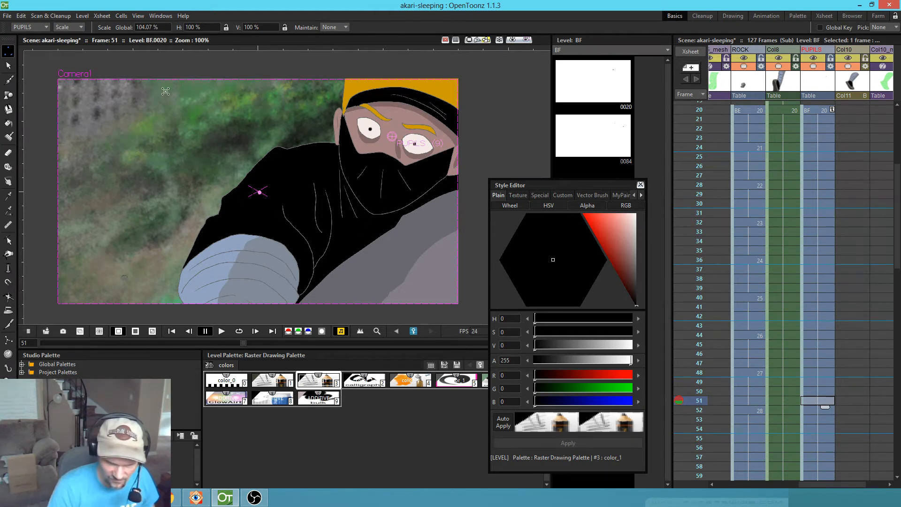
- Move the pupils down and left at frame 51, to position E/W 0.95 mm and N/S -3.33 mm
click(77, 26)
click(78, 33)
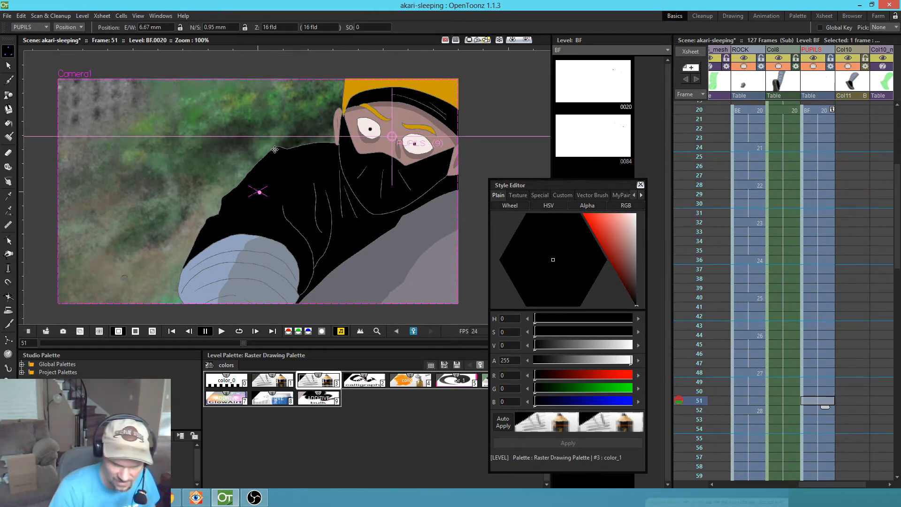
drag(411, 191, 391, 197)
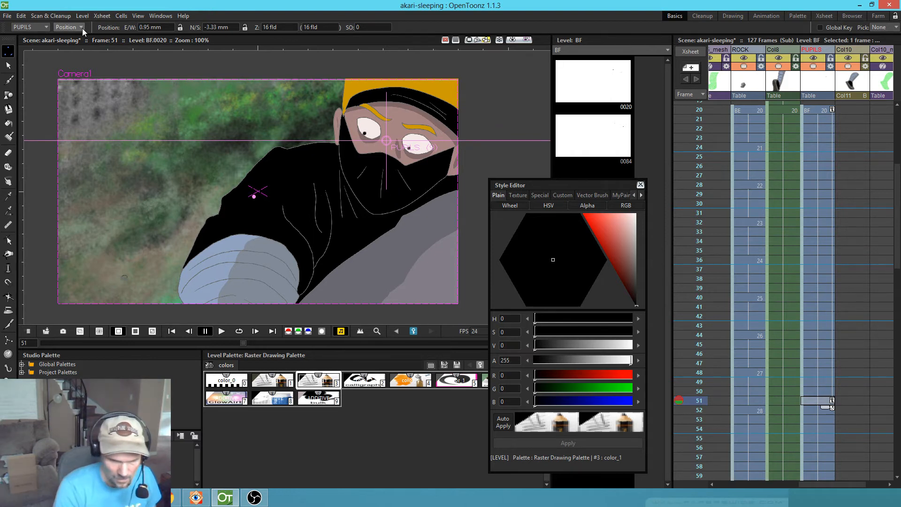
- Rotate the pupils to about -1.98° at frame 51, and return the Animate tool to Position mode
click(69, 27)
click(68, 38)
drag(432, 216, 433, 225)
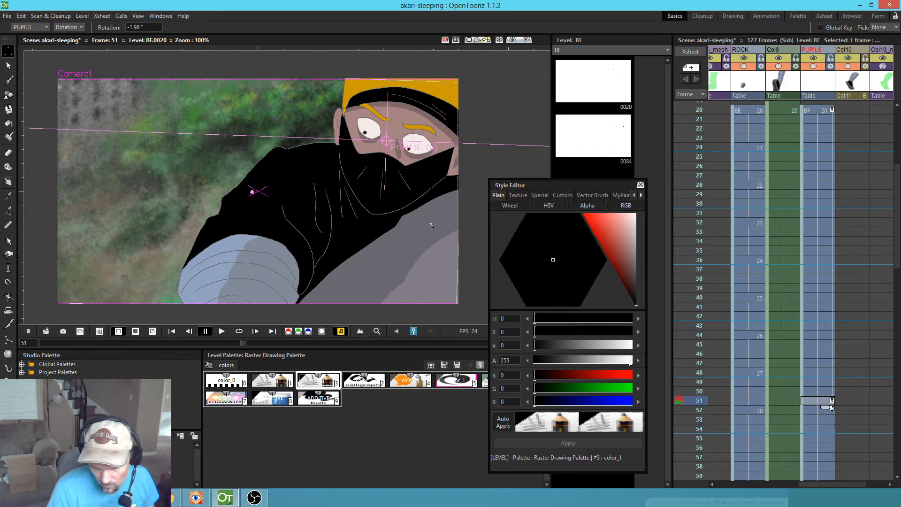
click(78, 27)
click(77, 32)
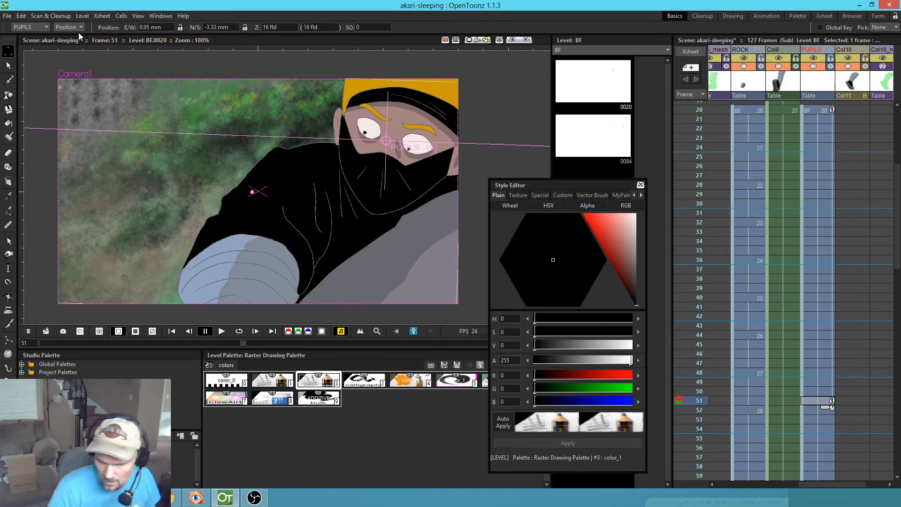
- Copy the PUPILS keyframe from frame 20 to frame 30 so the gaze holds before moving
click(825, 111)
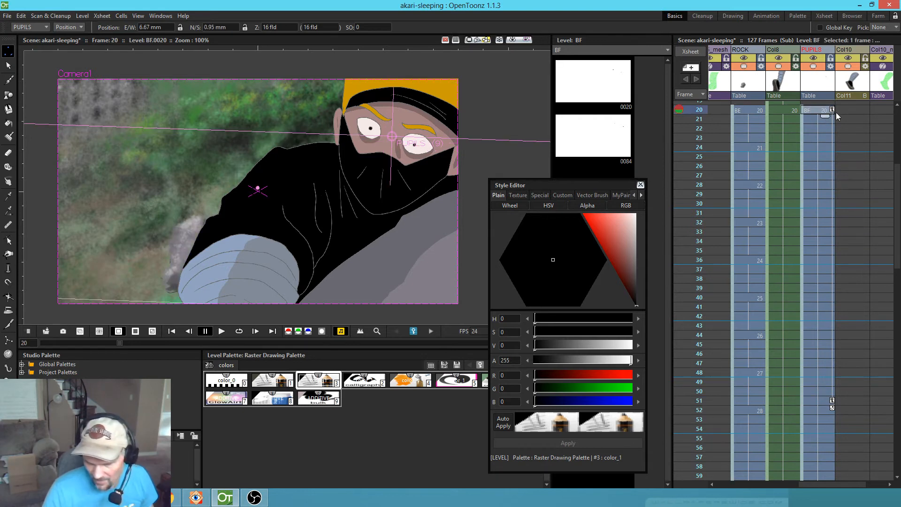
drag(703, 113, 683, 298)
click(834, 110)
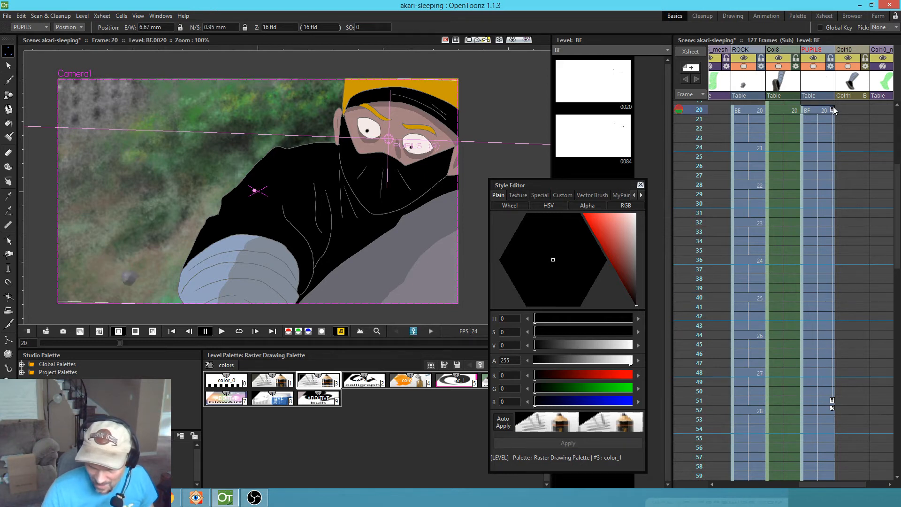
click(831, 203)
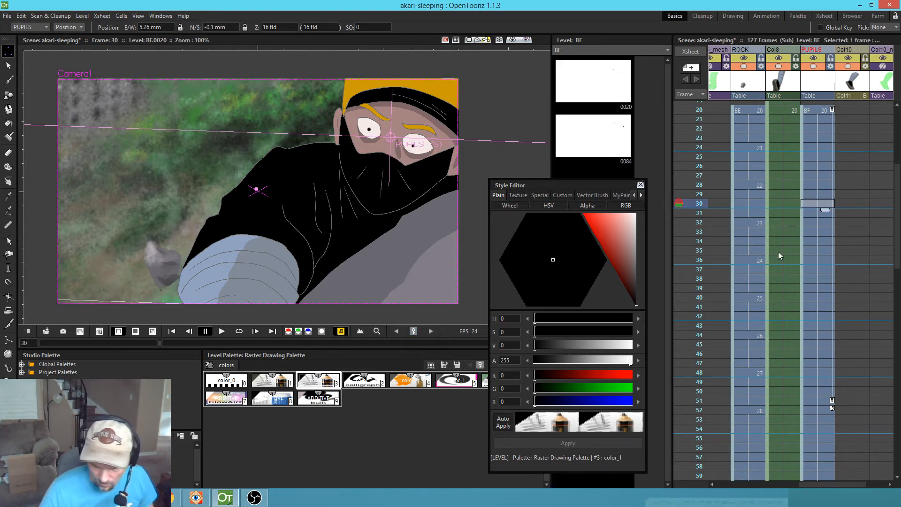
click(833, 110)
click(834, 202)
right_click(833, 204)
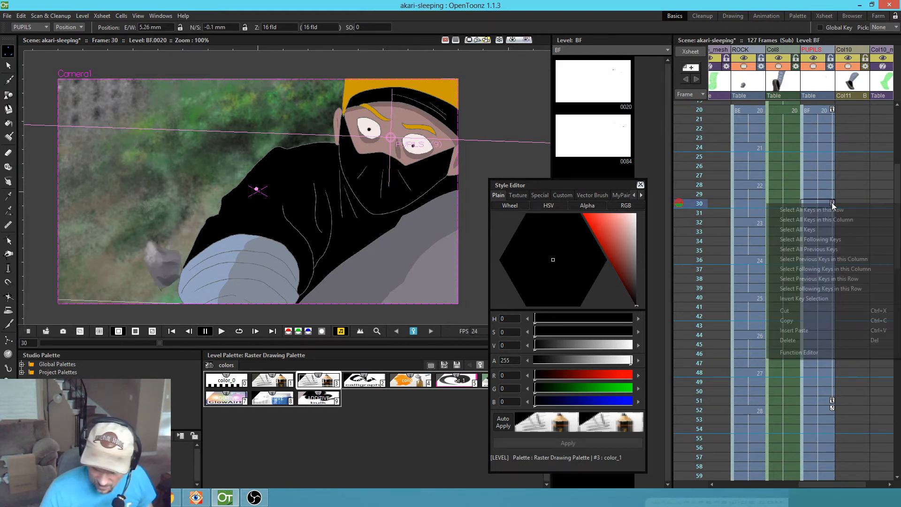
click(825, 330)
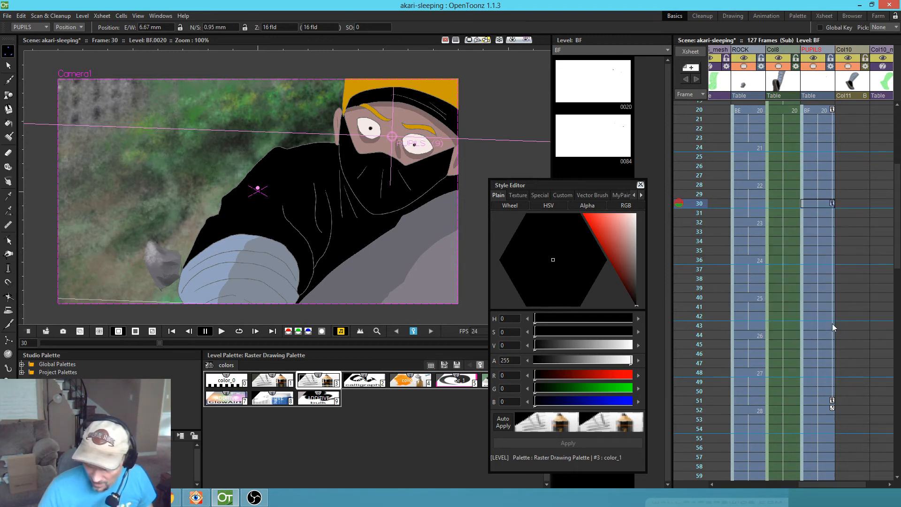
- Move the PUPILS keyframe from frame 51 up to frame 43 and scrub through the eye movement
click(701, 121)
drag(701, 123, 685, 383)
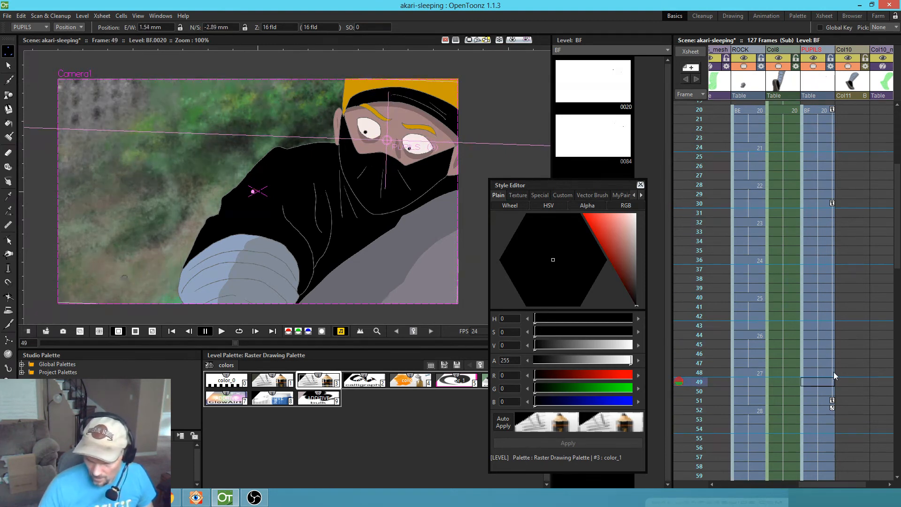
click(832, 403)
double_click(833, 401)
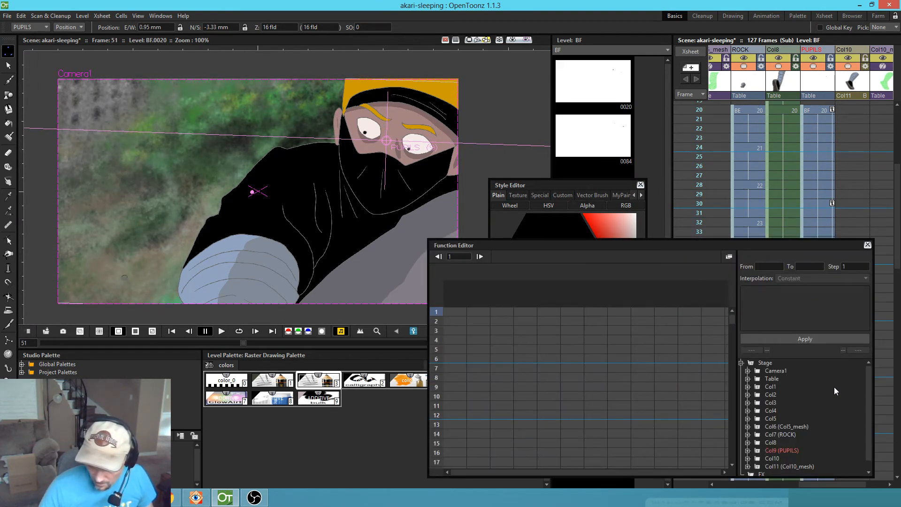
click(868, 245)
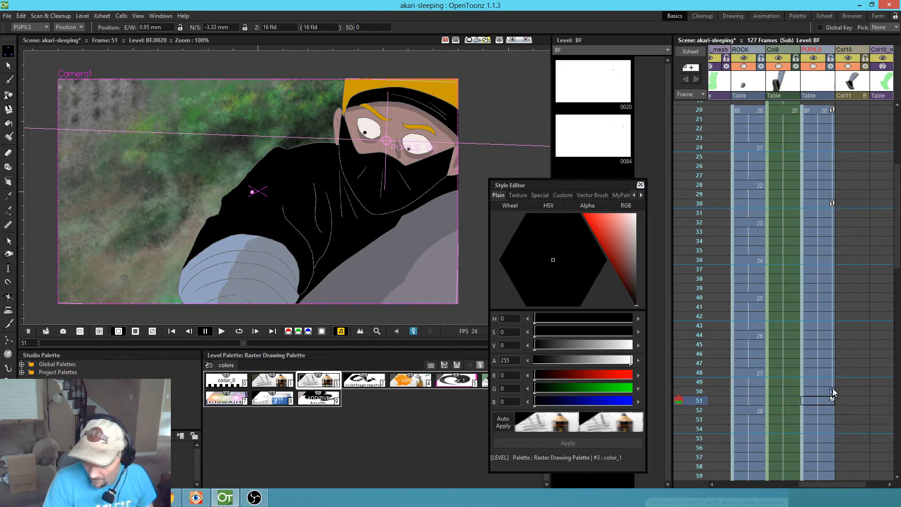
drag(833, 351, 833, 327)
drag(697, 117, 644, 400)
drag(814, 368, 824, 230)
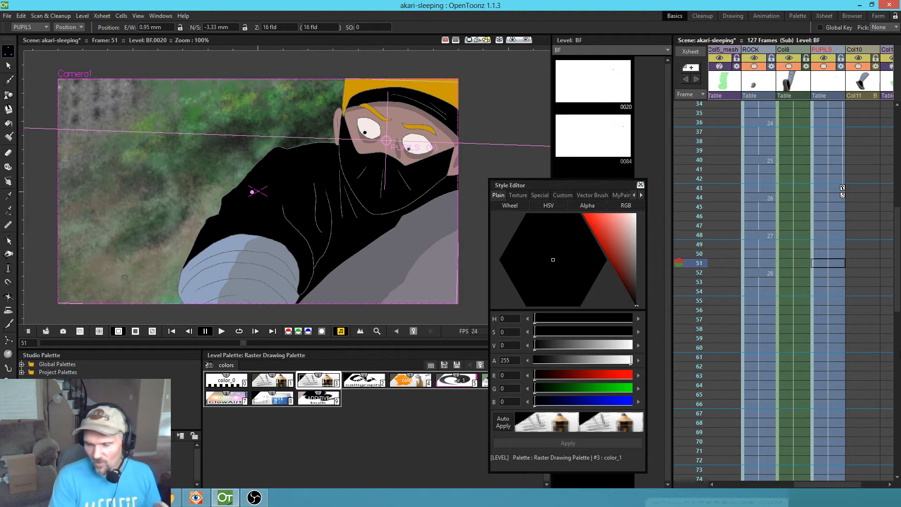
- Scrub the opening of the gaze hold and move the PUPILS keyframe from frame 30 to frame 37
scroll(717, 157, up, 5)
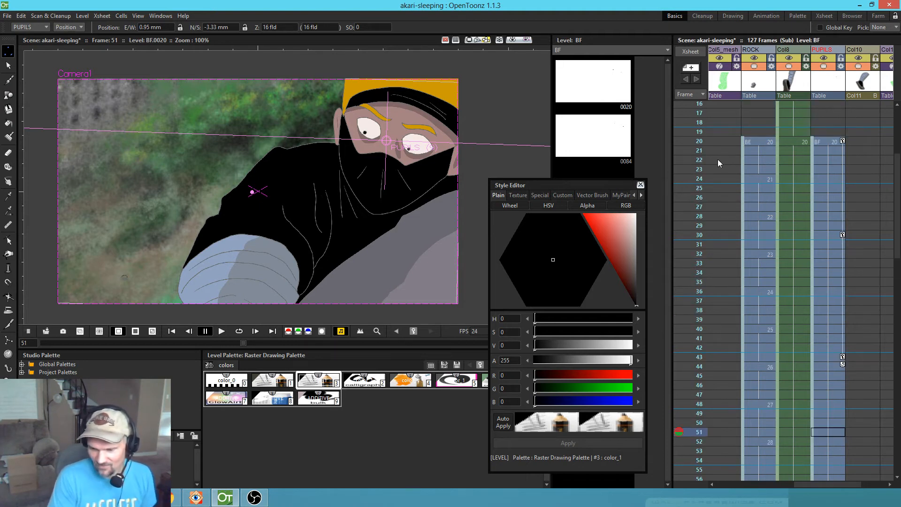
mouse_move(700, 147)
mouse_down()
mouse_move(693, 173)
mouse_move(694, 162)
mouse_up()
drag(744, 196, 754, 173)
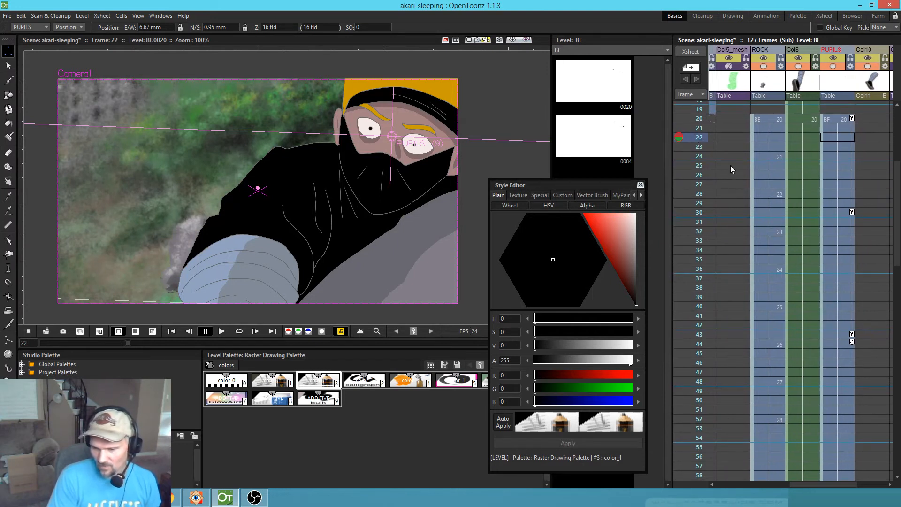
mouse_move(702, 137)
mouse_down()
mouse_move(698, 129)
mouse_move(677, 303)
mouse_move(652, 406)
mouse_move(666, 205)
mouse_move(695, 127)
mouse_up()
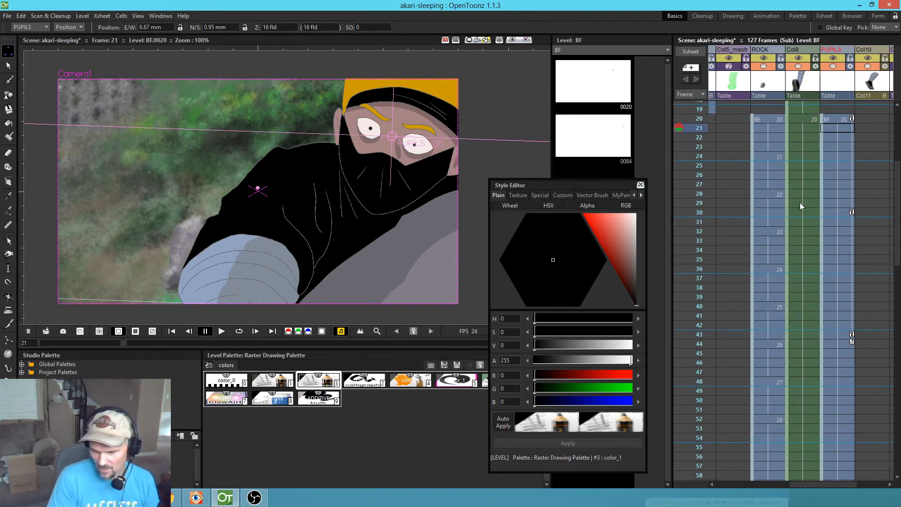
double_click(853, 212)
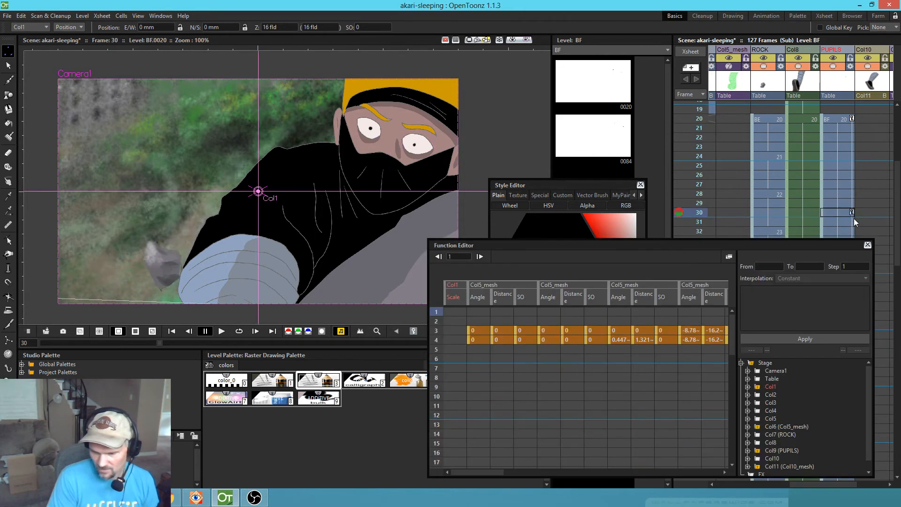
click(871, 243)
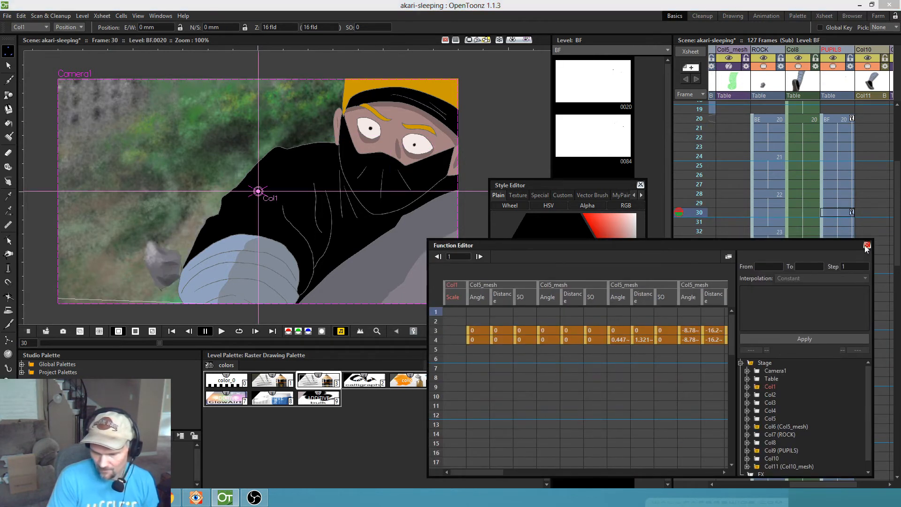
click(867, 245)
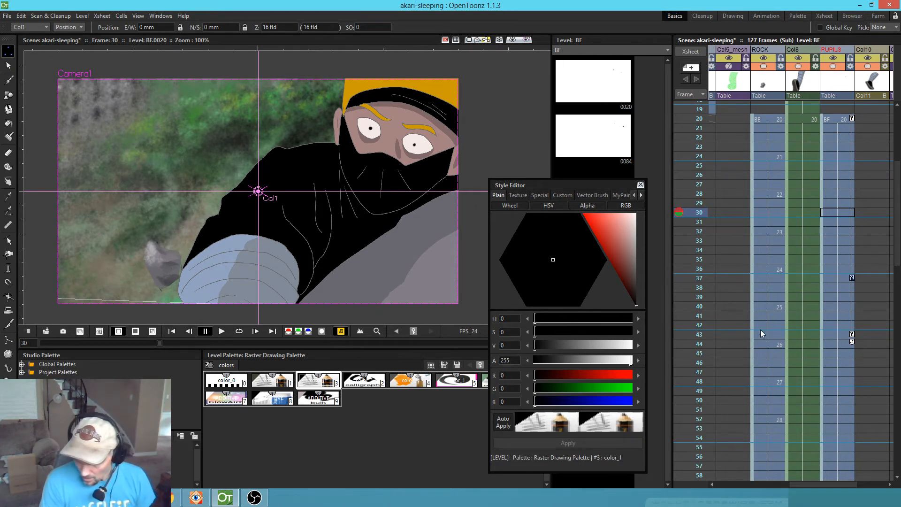
- Try the PUPILS keyframe at frame 31, play back from frame 20, and return the keyframe to frame 37
click(852, 277)
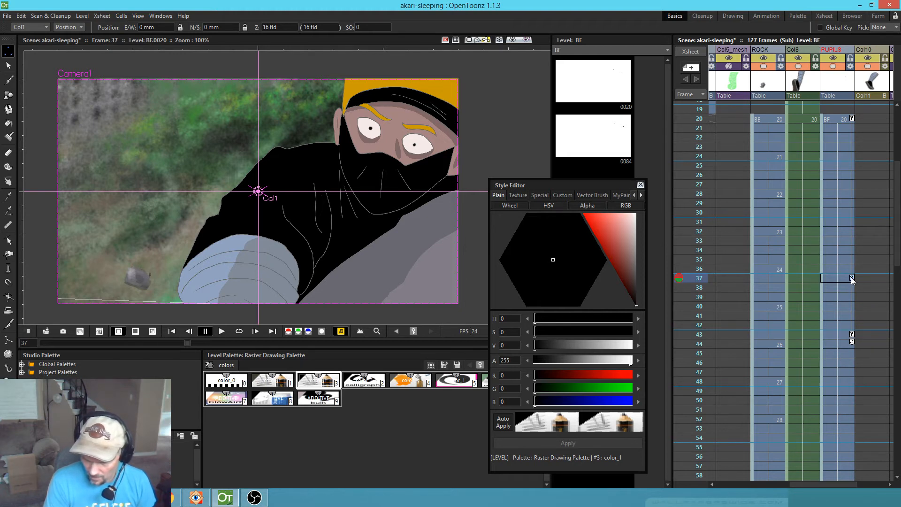
drag(852, 277, 848, 238)
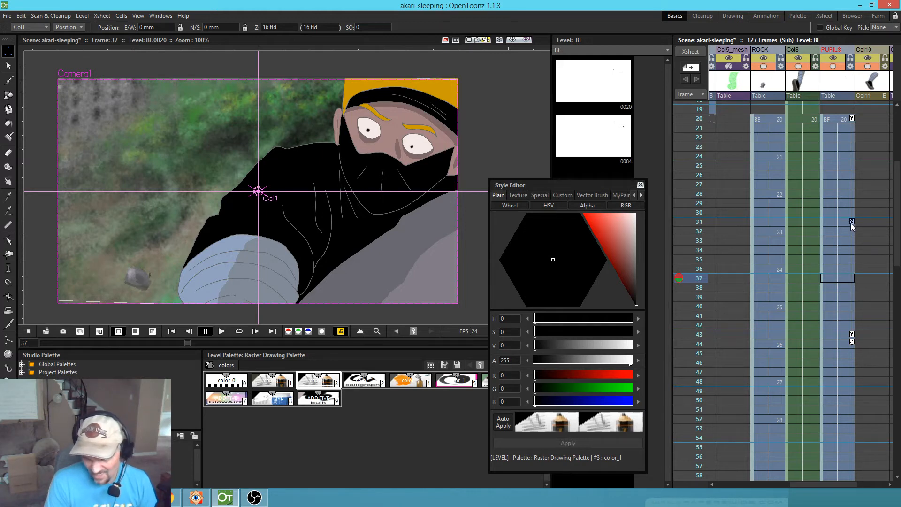
click(698, 120)
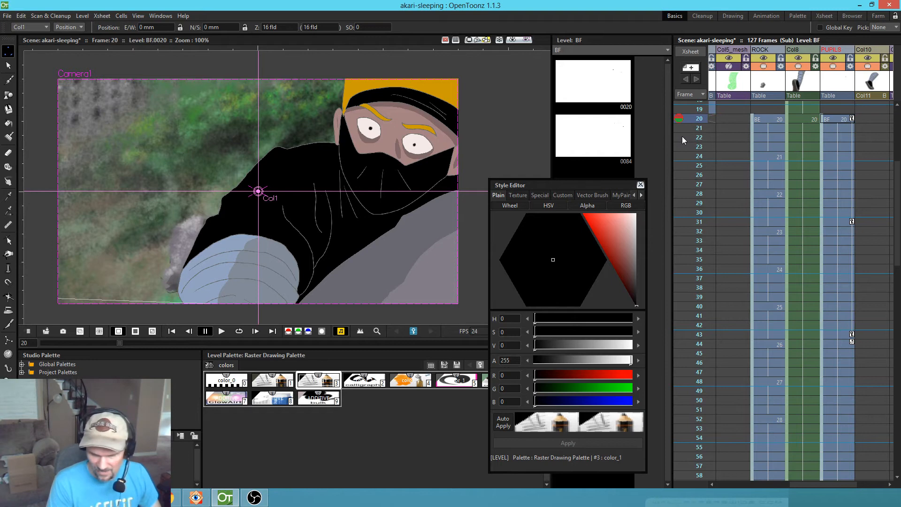
key(p)
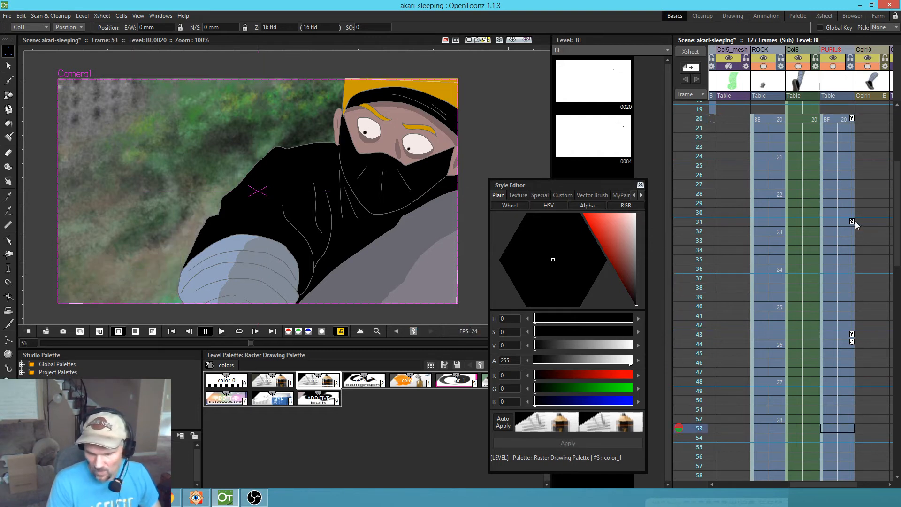
click(853, 221)
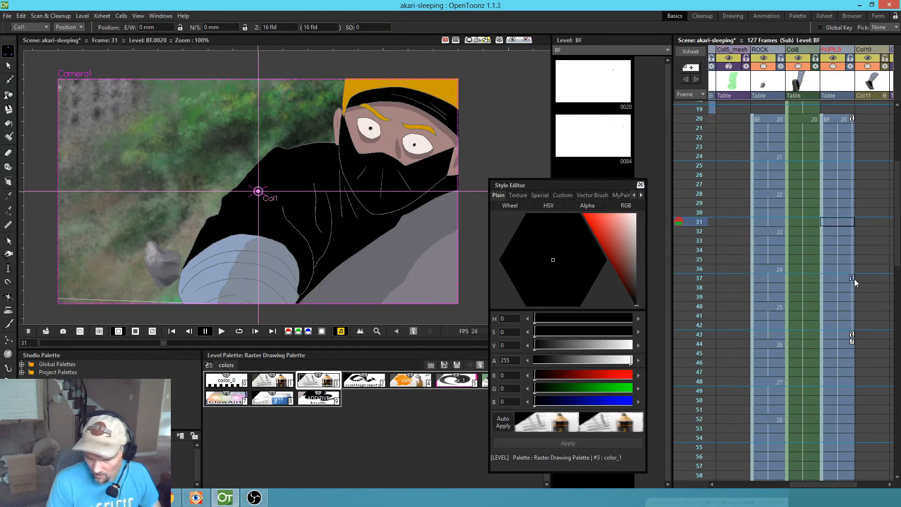
key(p)
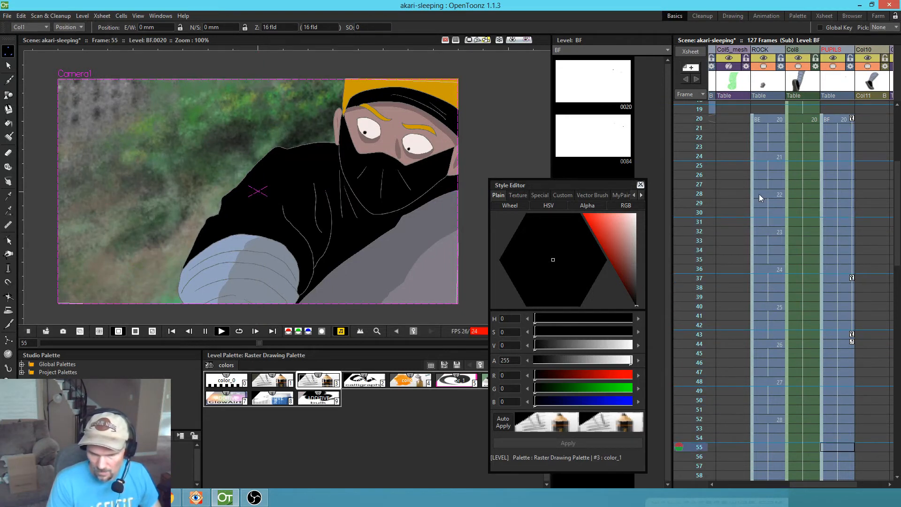
- Scrub the first frames of the pupil hold and play back the eye movement from frame 20
scroll(857, 224, up, 4)
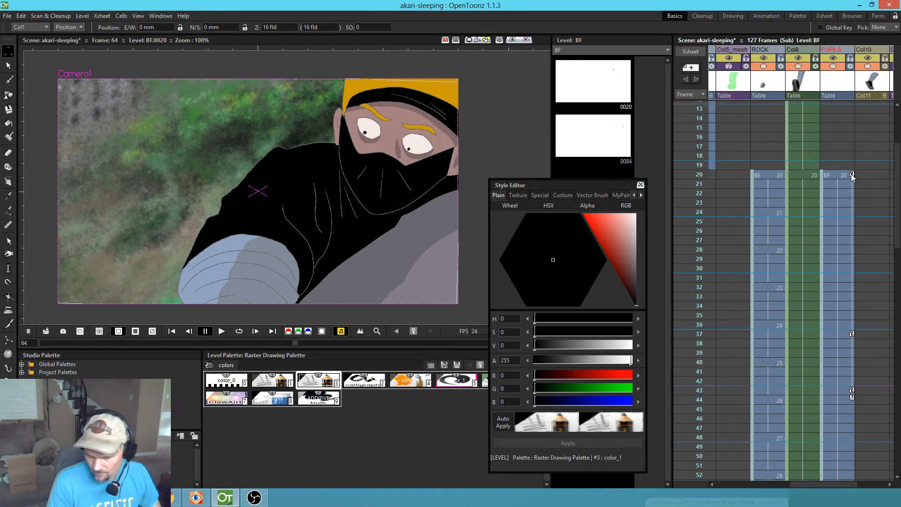
scroll(842, 181, down, 1)
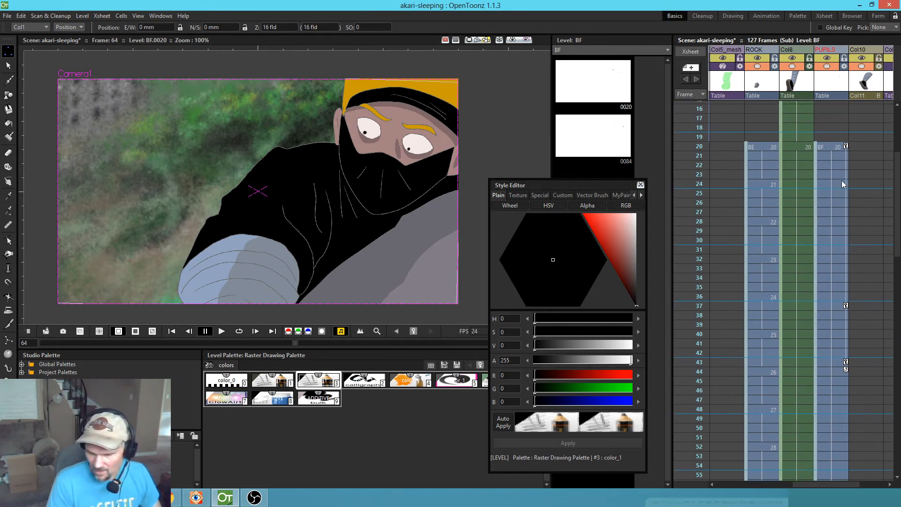
click(846, 147)
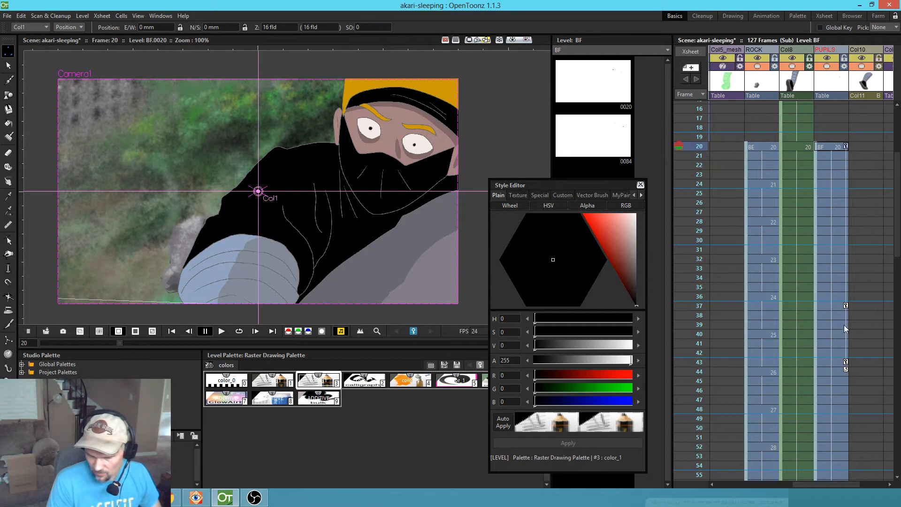
drag(700, 156, 725, 147)
key(p)
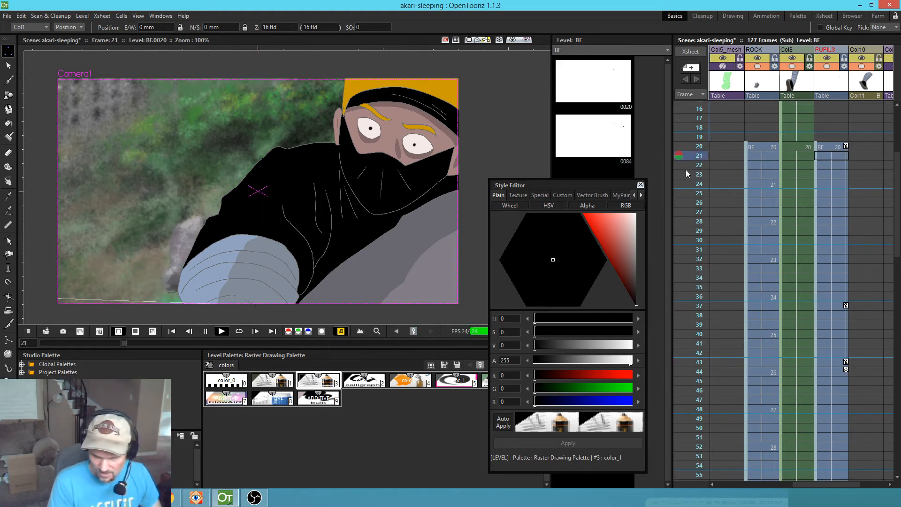
key(p)
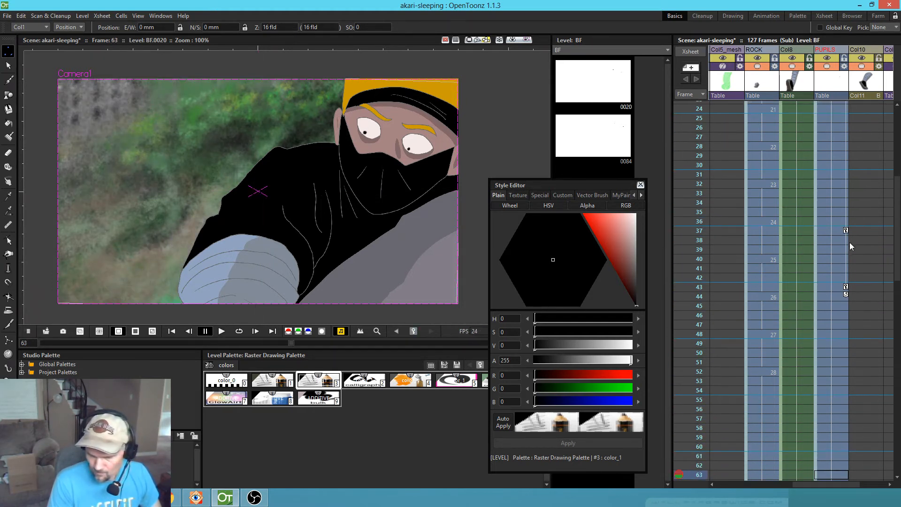
- Move the PUPILS keyframe from frame 37 to frame 39 and review the quicker eye shift from frame 20
click(846, 231)
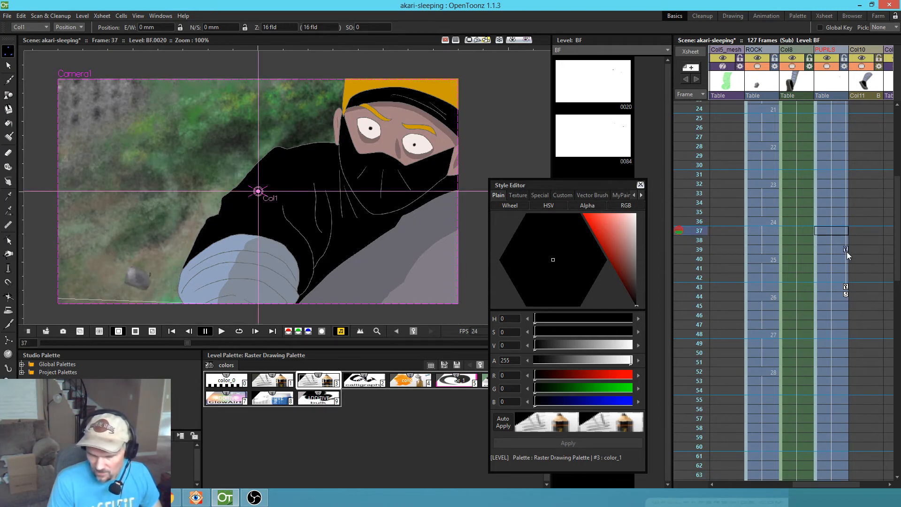
click(846, 287)
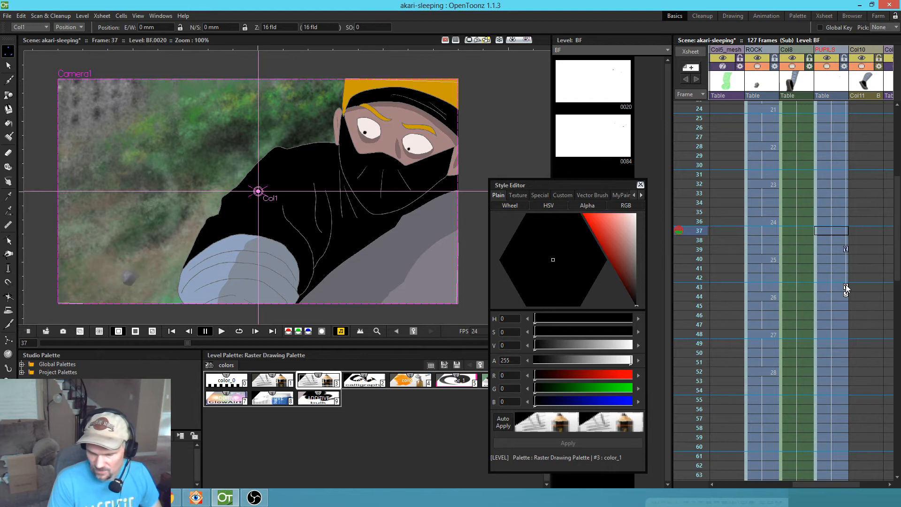
drag(846, 286, 847, 279)
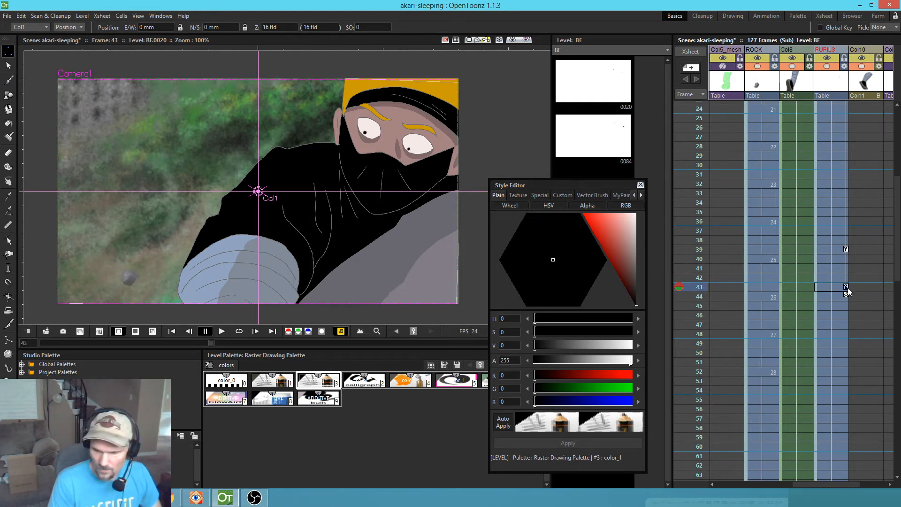
scroll(755, 191, down, 2)
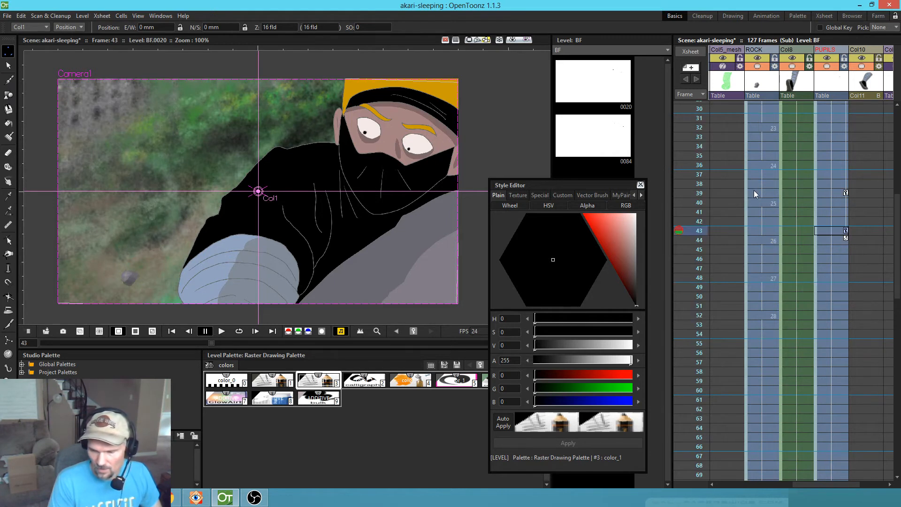
scroll(798, 216, down, 2)
scroll(803, 214, up, 6)
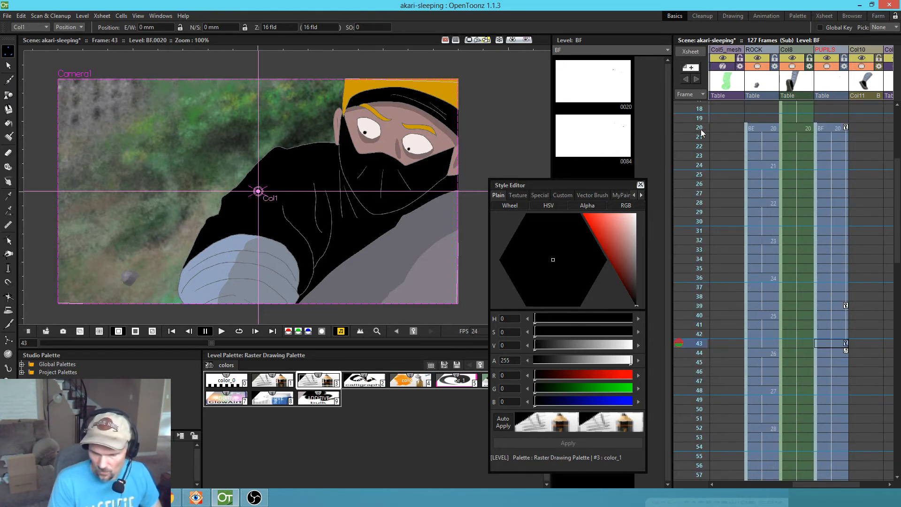
click(701, 131)
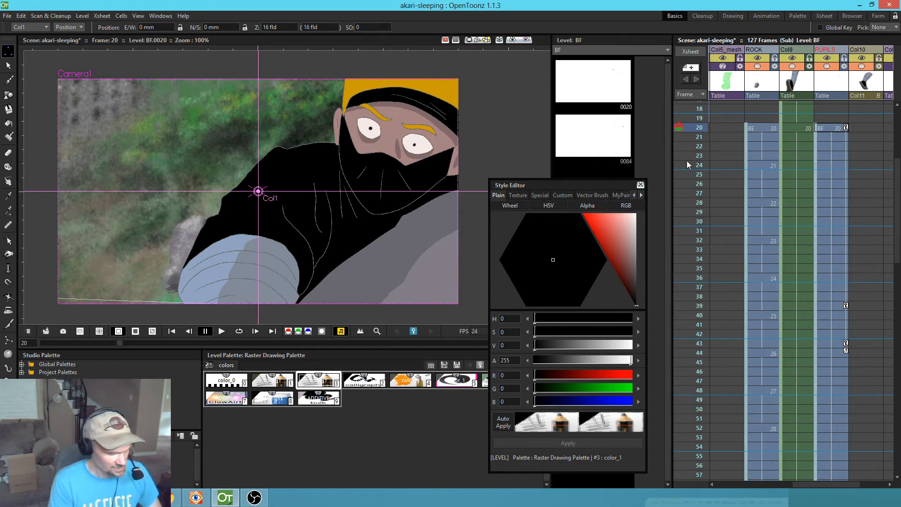
click(681, 155)
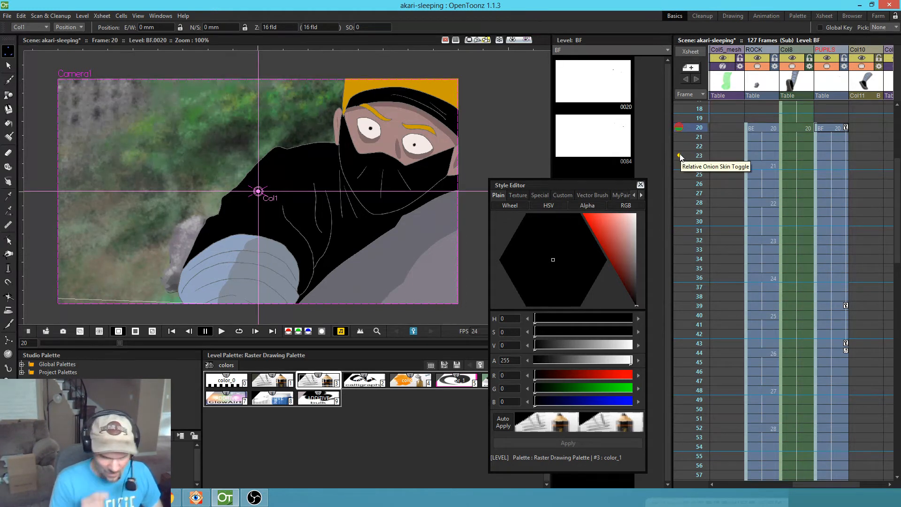
key(p)
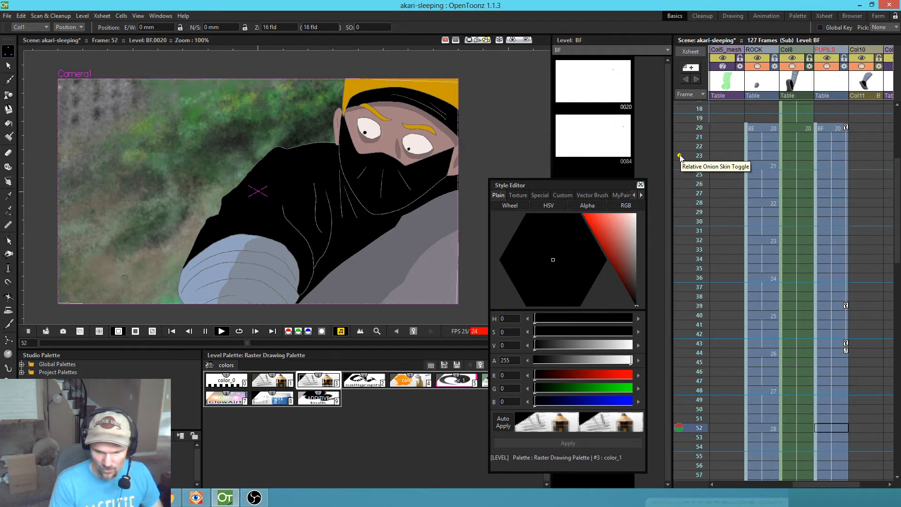
key(p)
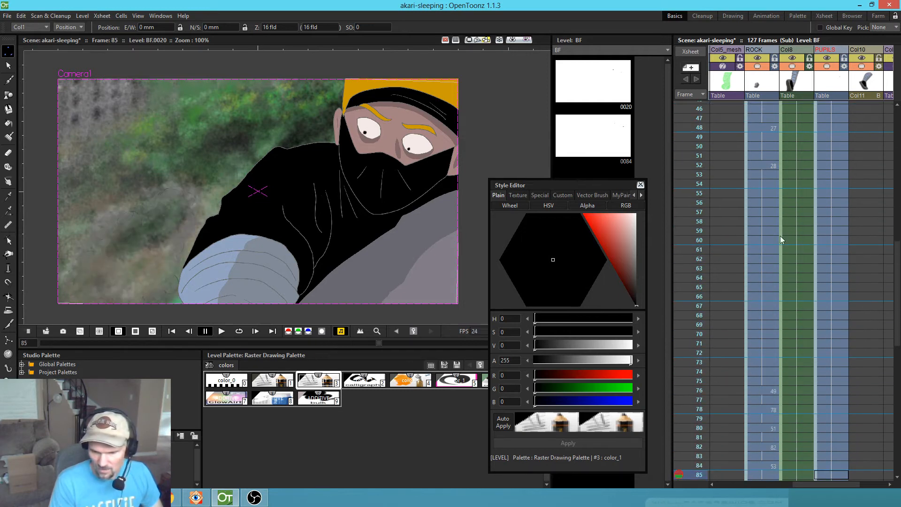
- Scrub forward to frame 105 and select the PUPILS cell on that frame
scroll(807, 243, up, 4)
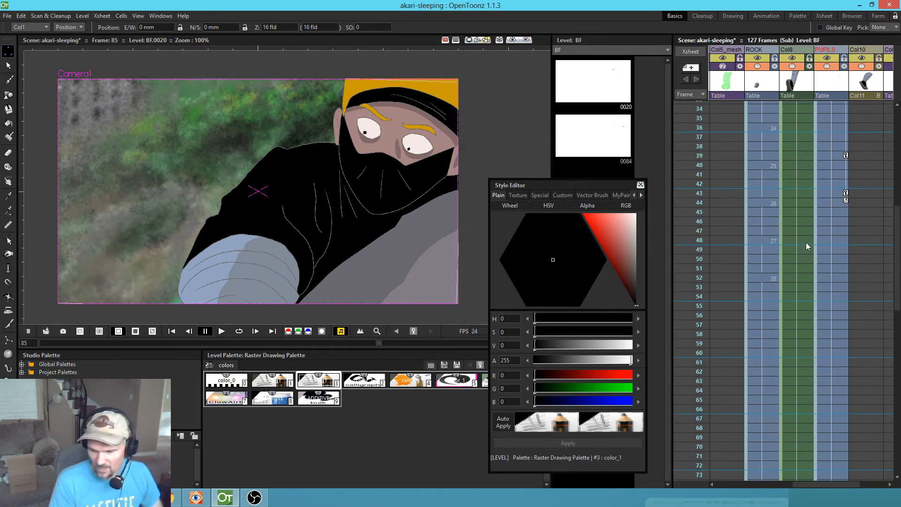
scroll(840, 254, down, 18)
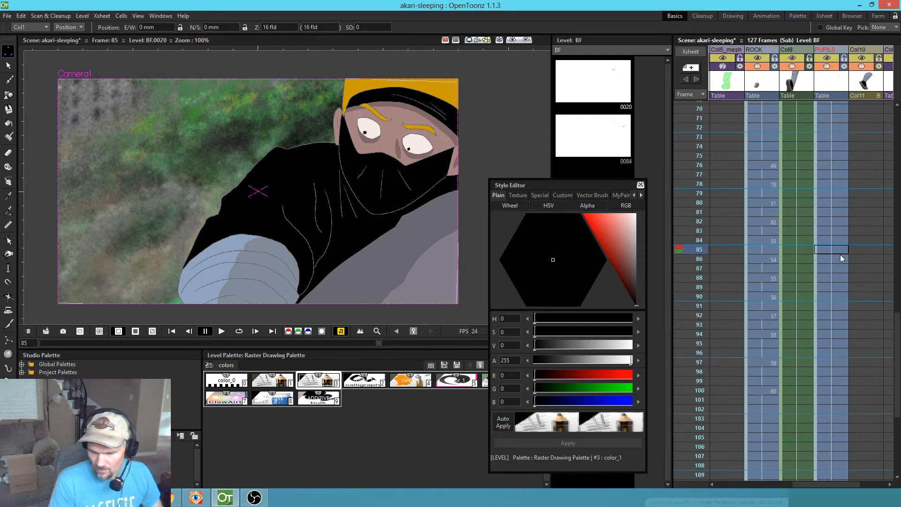
scroll(800, 252, up, 4)
drag(699, 163, 703, 386)
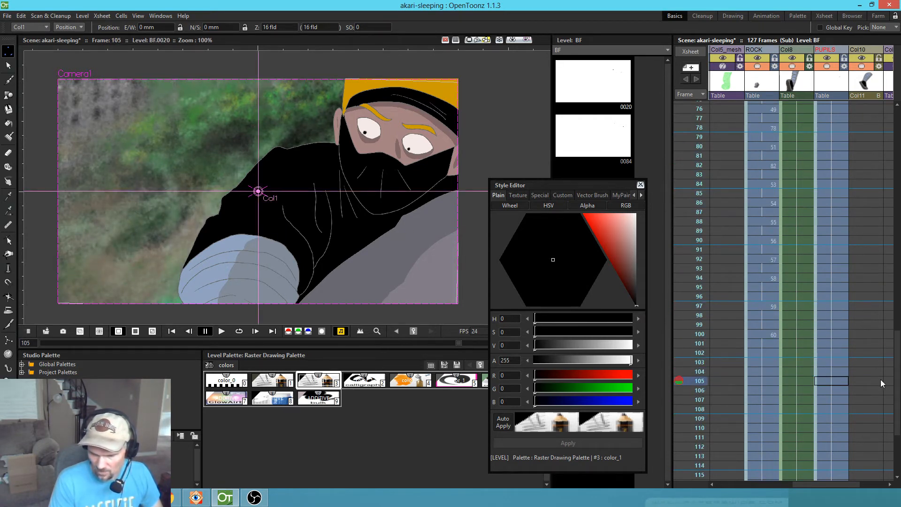
click(843, 378)
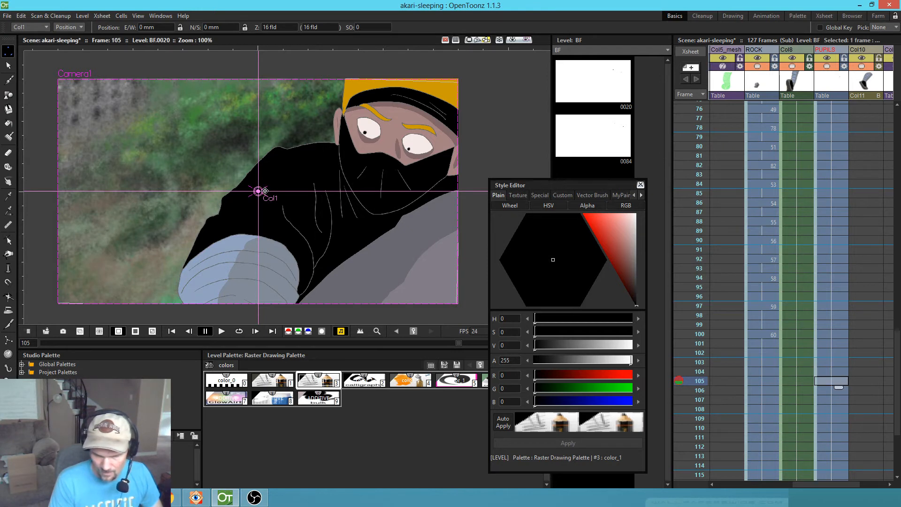
- Try to shift the pupils at frame 105, and delete the stray Col1 keyframe created on that frame
mouse_move(276, 197)
mouse_down()
mouse_move(296, 175)
mouse_move(288, 190)
mouse_up()
key(ctrl+z)
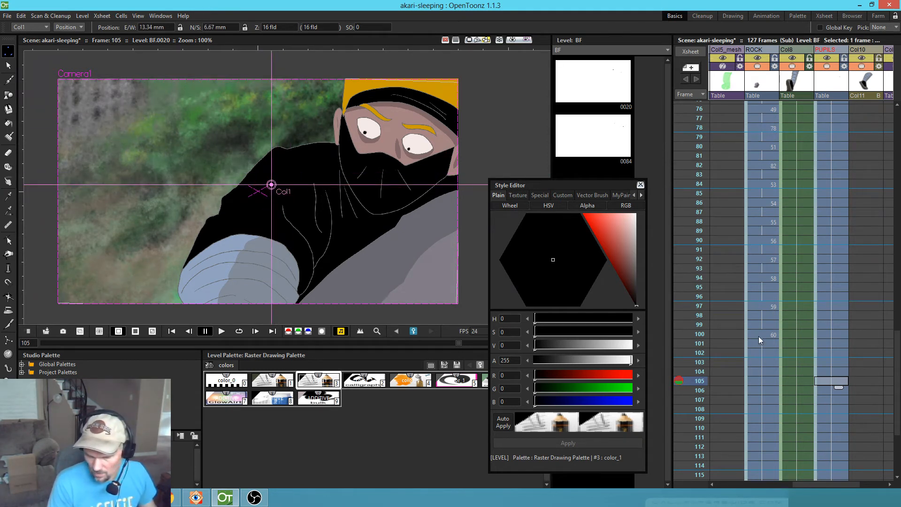
drag(731, 377, 900, 353)
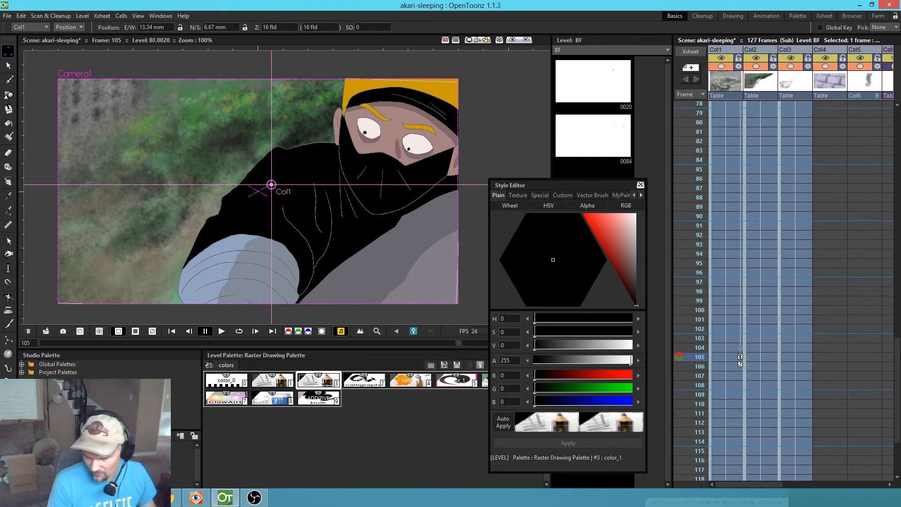
click(739, 358)
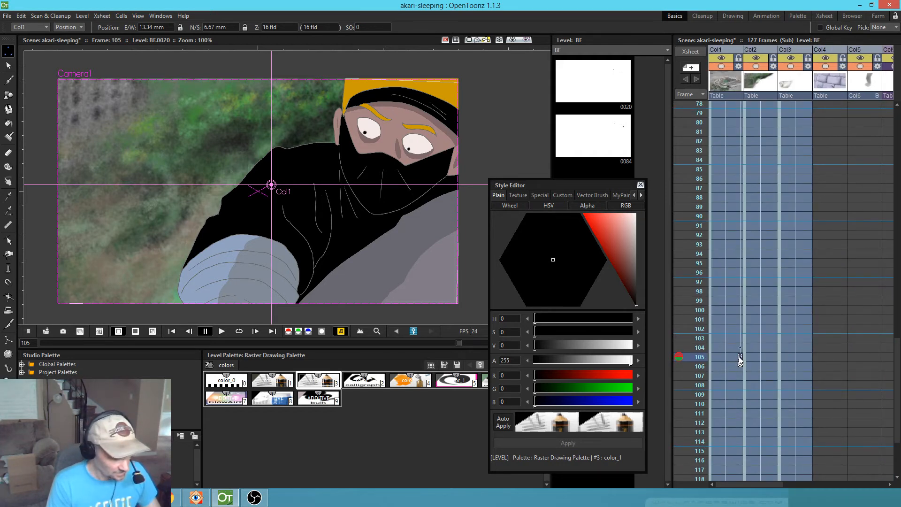
key(Delete)
- Try to shift the pupils on frame 105 of the PUPILS column, and undo the move
drag(826, 323, 655, 320)
click(818, 358)
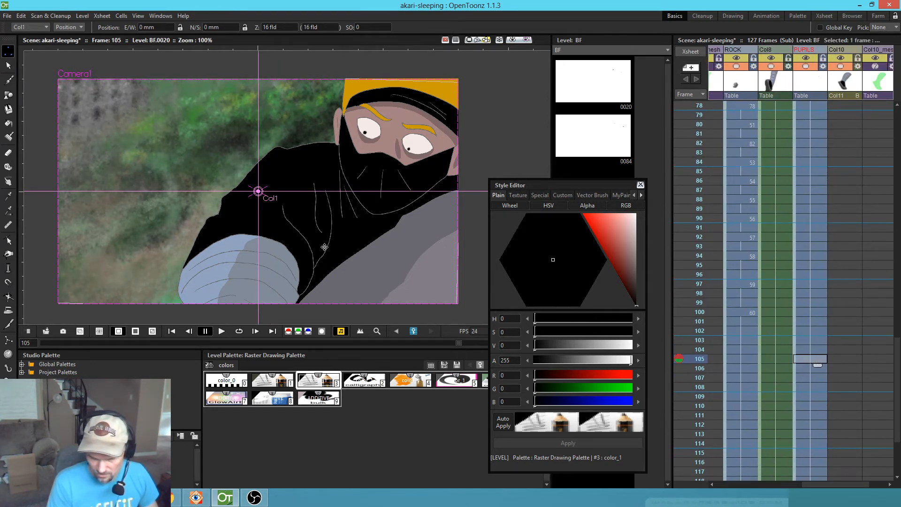
drag(292, 211, 307, 203)
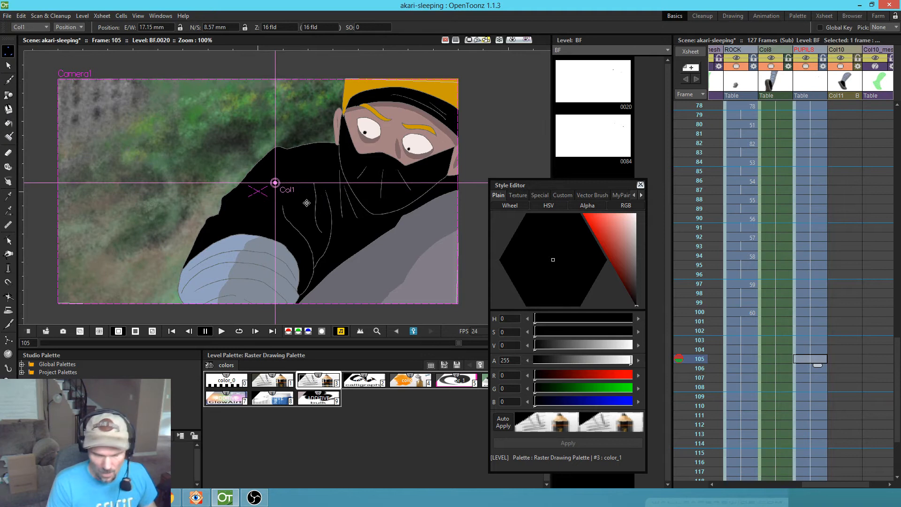
key(ctrl+z)
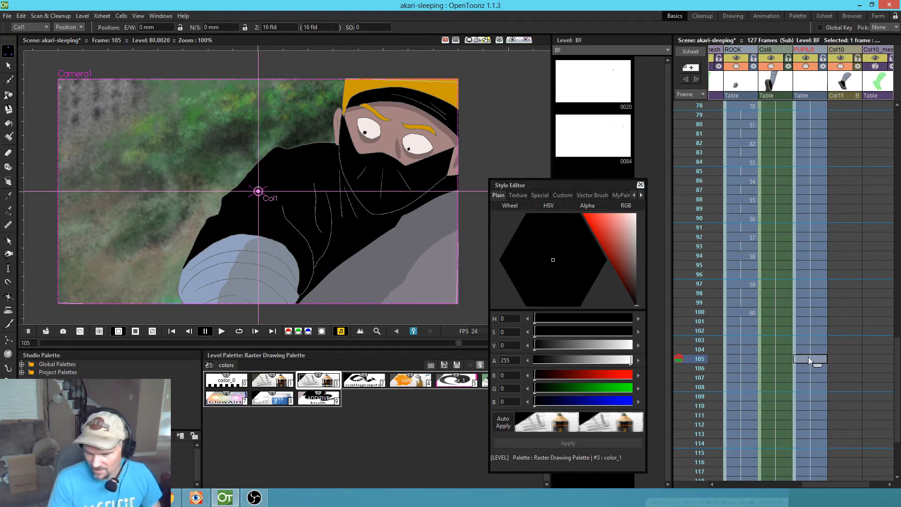
- Turn off the PUPILS column's visibility in the camera view and save the scene
click(806, 66)
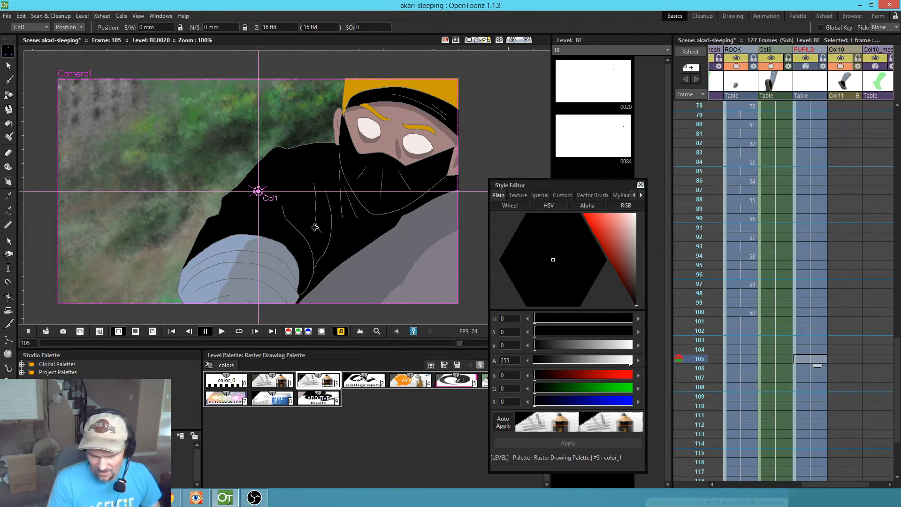
drag(765, 377, 892, 358)
drag(839, 384, 808, 383)
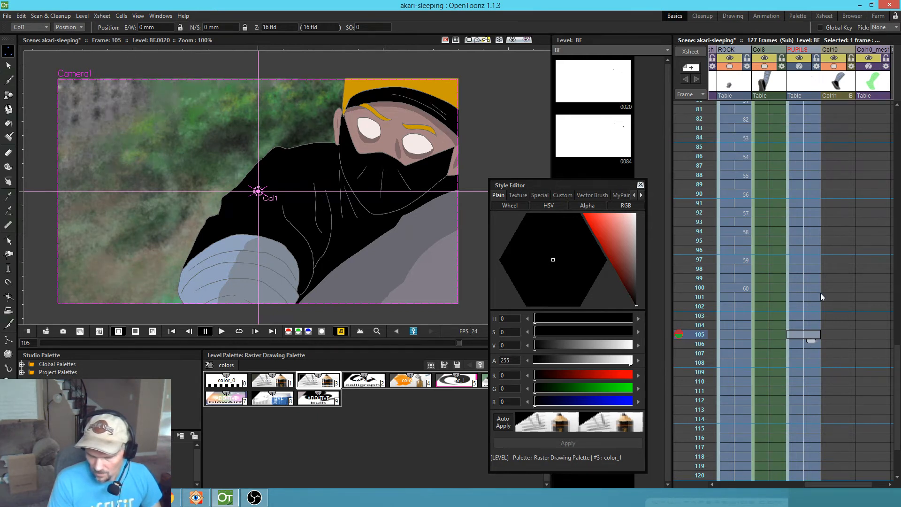
key(ctrl+s)
- Select the PUPILS cell on frame 43 and turn the column's camera view visibility back on
scroll(819, 287, up, 10)
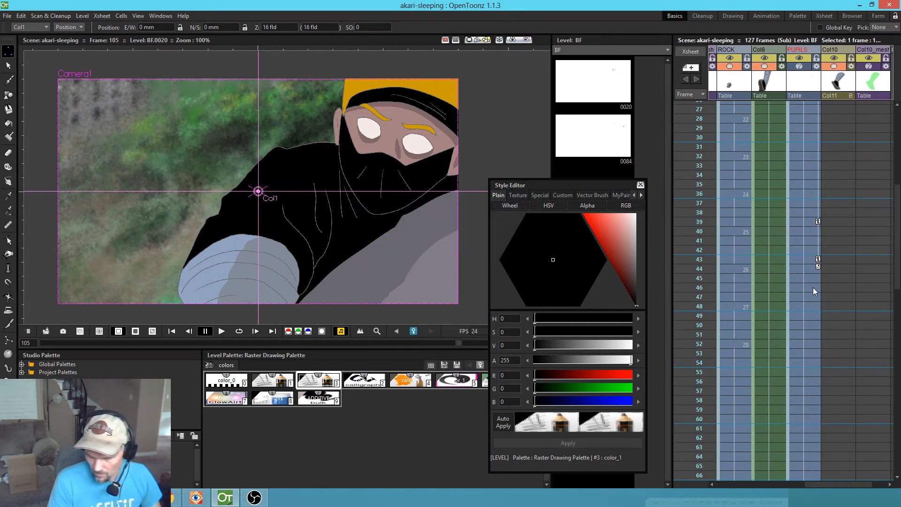
click(796, 256)
scroll(812, 249, up, 5)
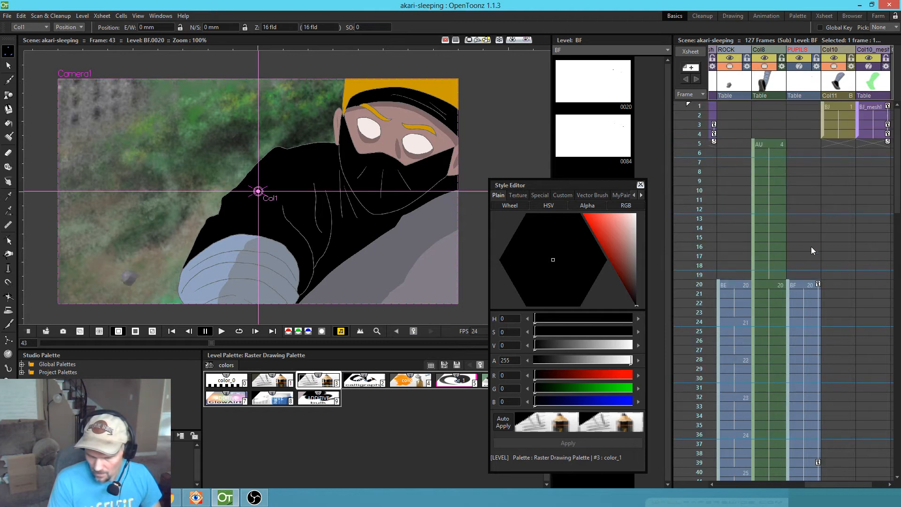
click(799, 66)
scroll(846, 214, down, 6)
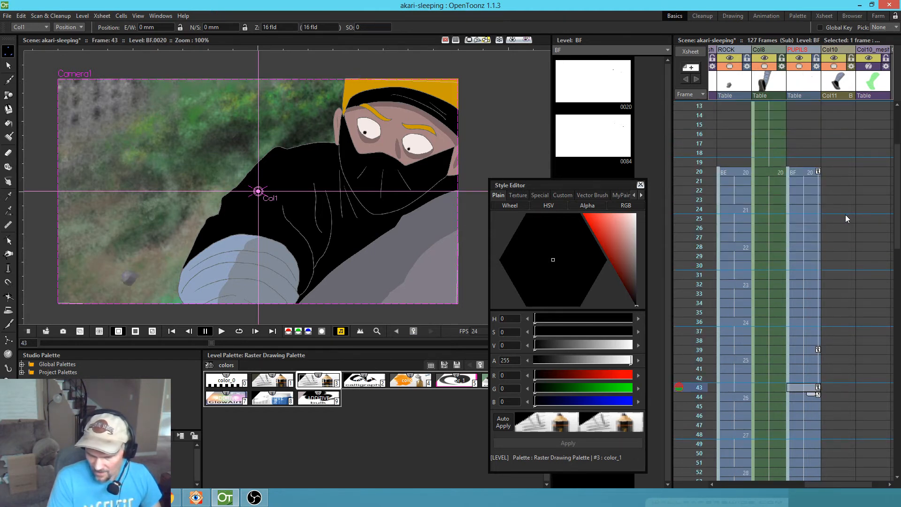
- Scrub from frame 43 to frame 99 to find where the second eye shift belongs
scroll(847, 217, down, 5)
scroll(836, 238, up, 6)
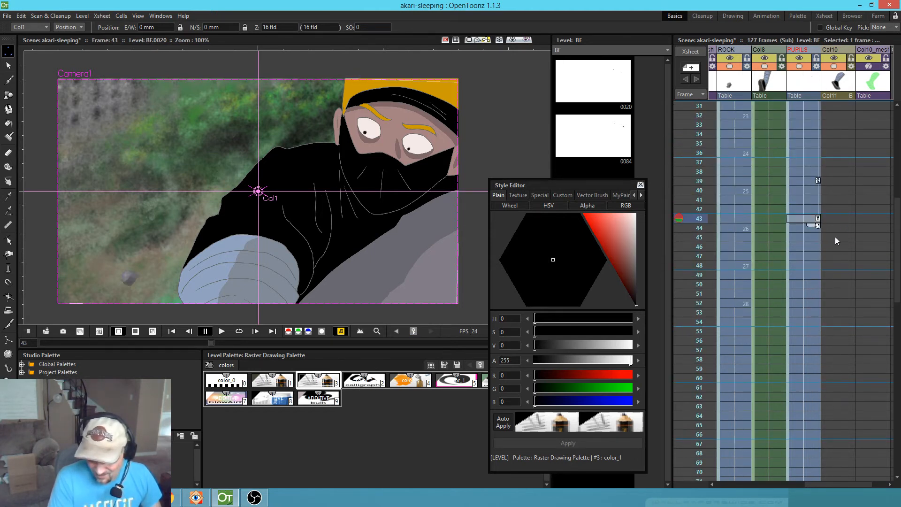
drag(696, 283, 692, 387)
drag(693, 429, 699, 303)
drag(723, 370, 711, 175)
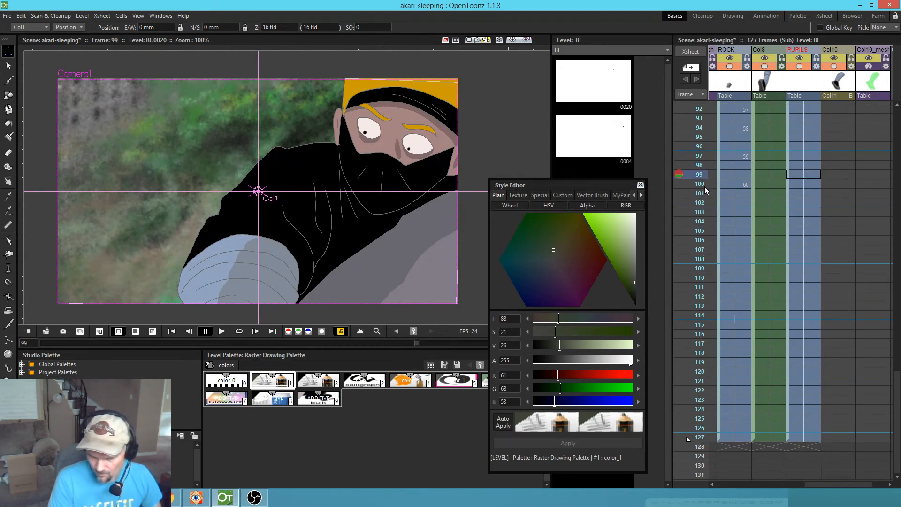
- Try to shift the pupils on frame 99 after toggling the column's visibility, and undo the moves
click(815, 177)
click(799, 67)
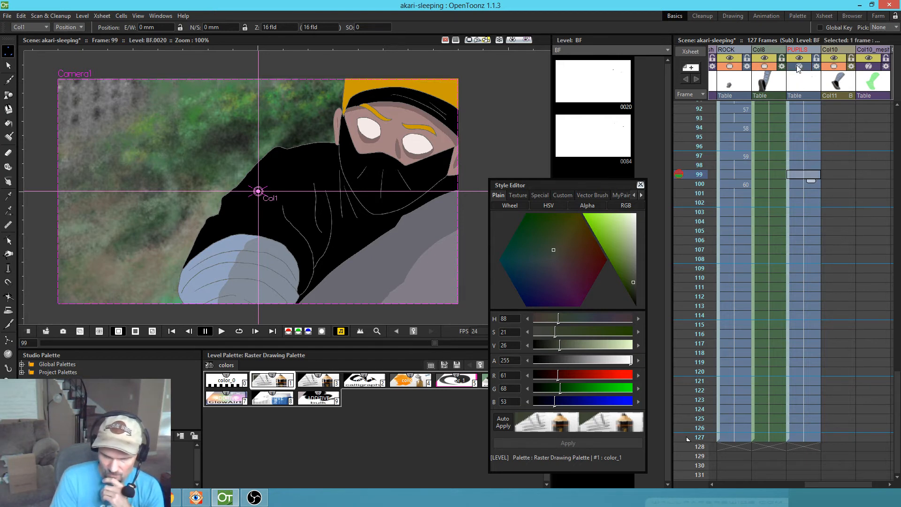
click(799, 67)
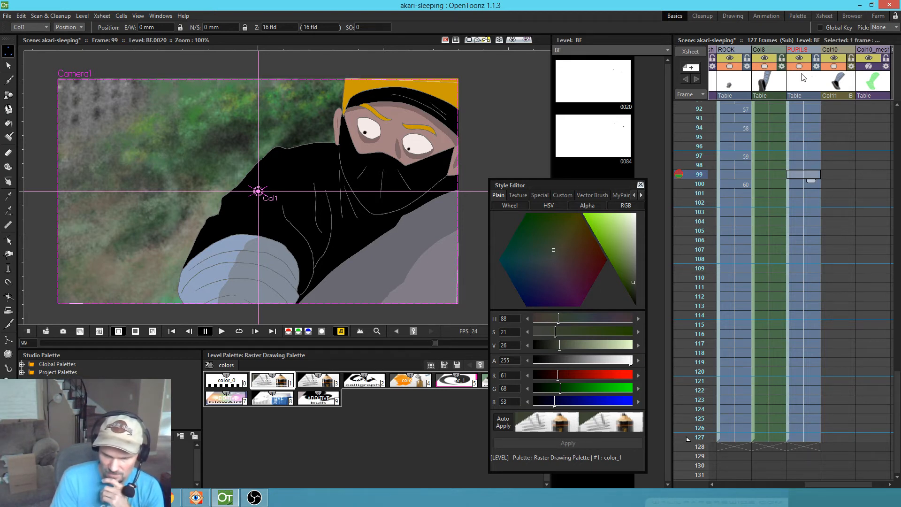
mouse_move(285, 198)
mouse_down()
mouse_move(377, 170)
mouse_move(413, 188)
mouse_move(279, 186)
mouse_up()
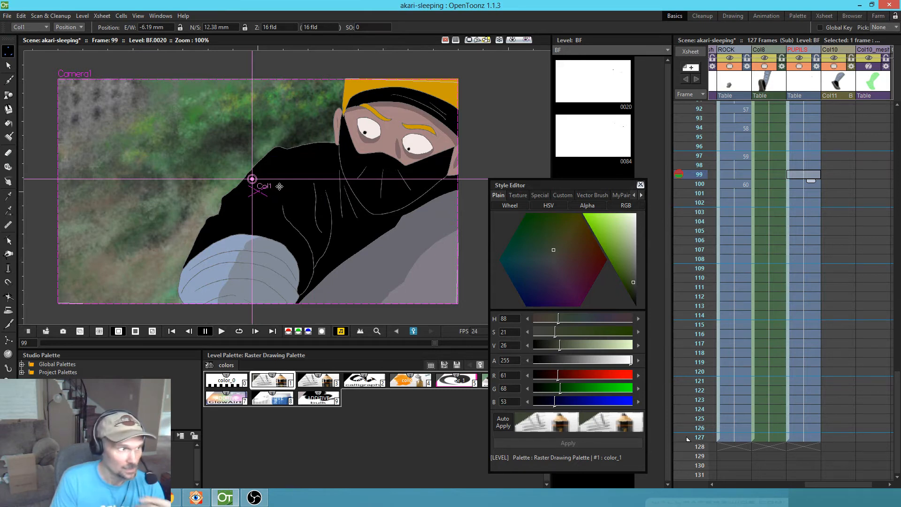
mouse_move(279, 186)
mouse_down()
mouse_move(262, 175)
mouse_move(292, 175)
mouse_up()
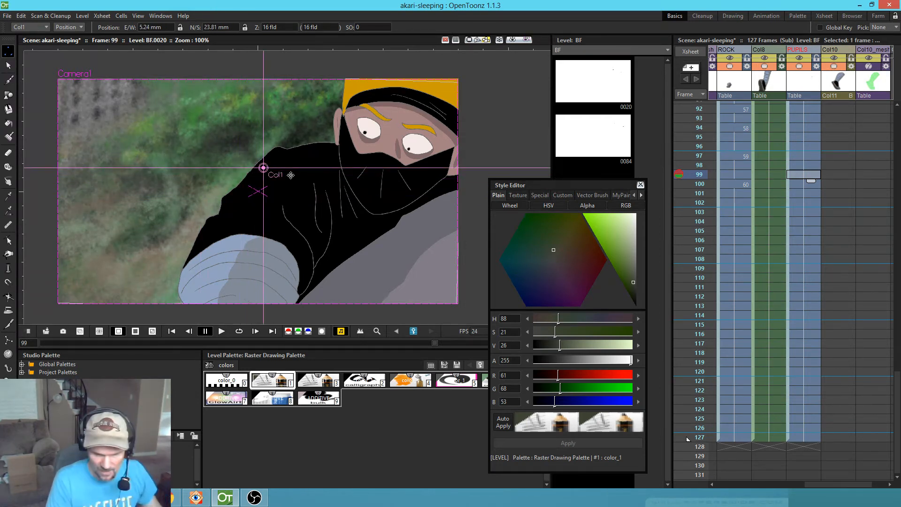
key(ctrl+z)
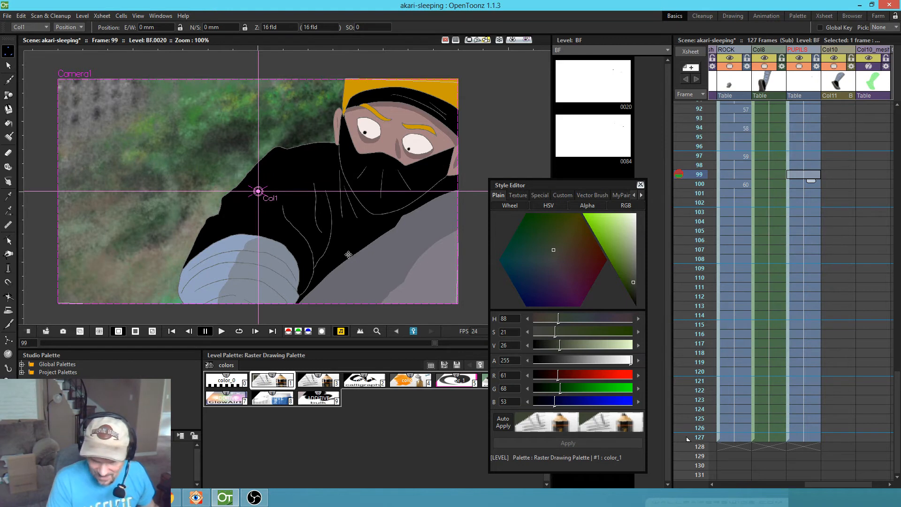
- Switch to the Selection tool and lock columns Col1, Col2, Col3 and Col4
click(8, 65)
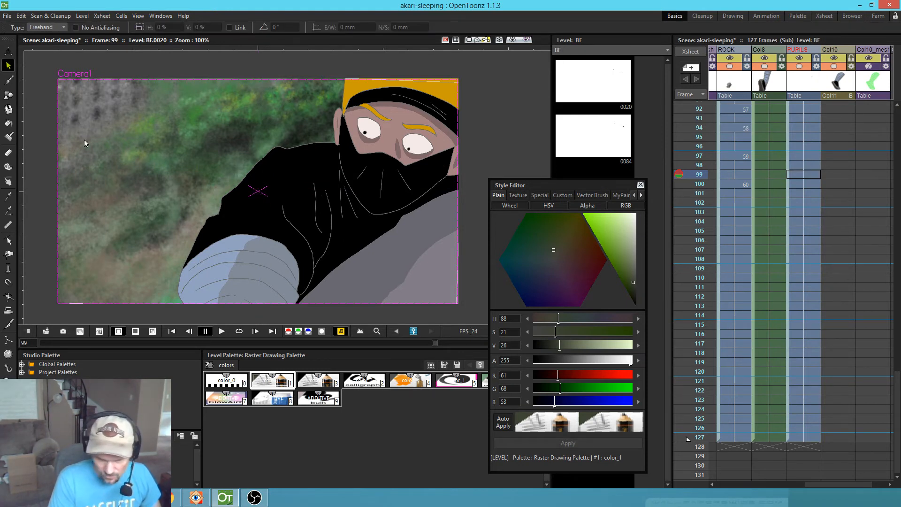
drag(769, 241, 893, 243)
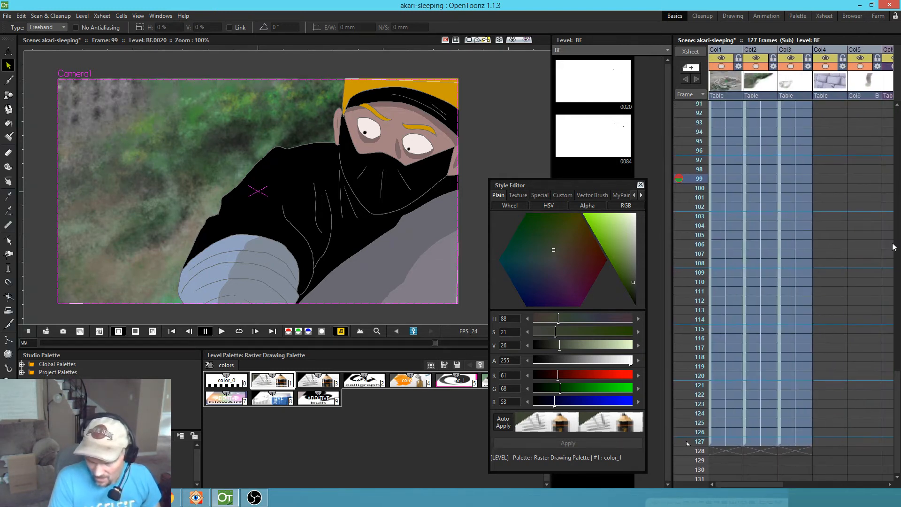
click(740, 57)
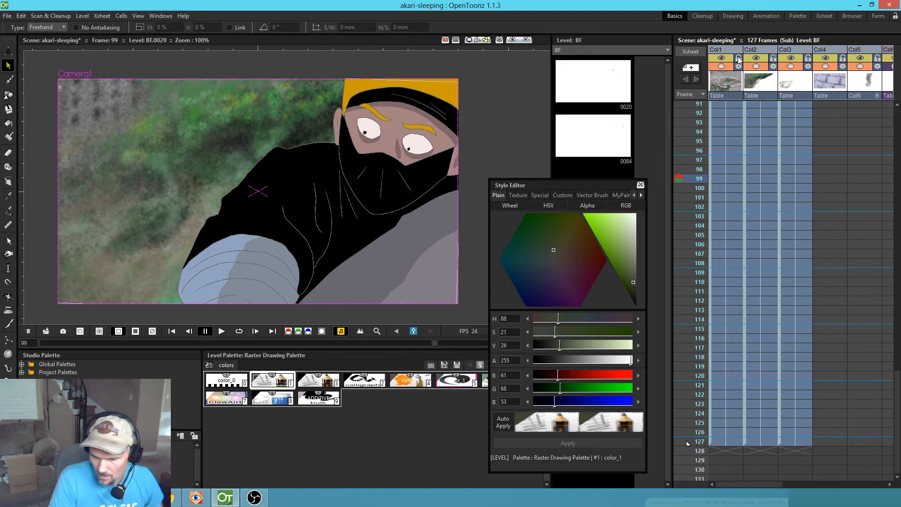
click(773, 58)
click(808, 58)
click(843, 57)
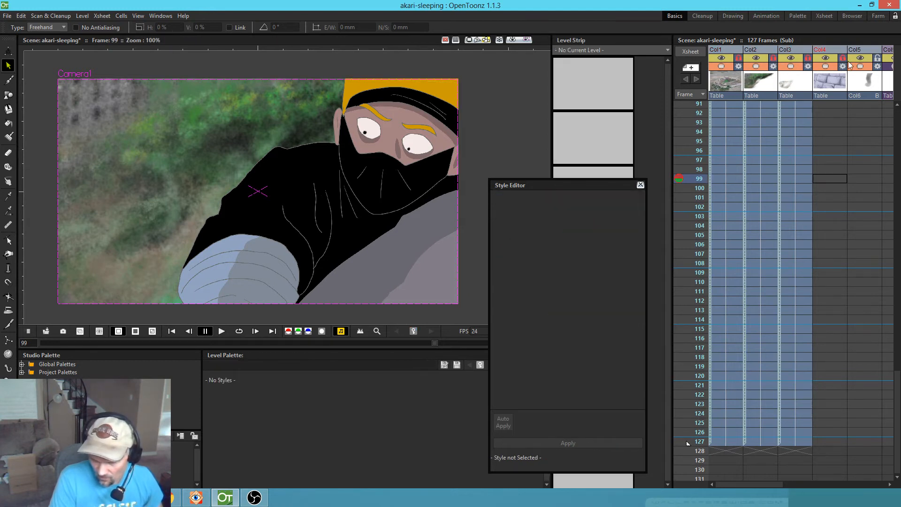
- Select the PUPILS cell on frame 99 and move the pupils slightly up and to the right with the Animate tool
drag(880, 92, 749, 115)
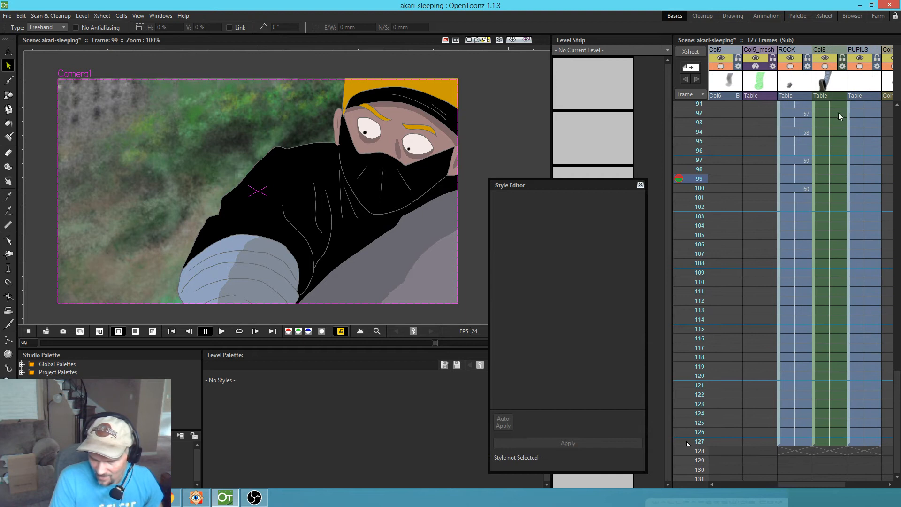
drag(820, 126, 761, 136)
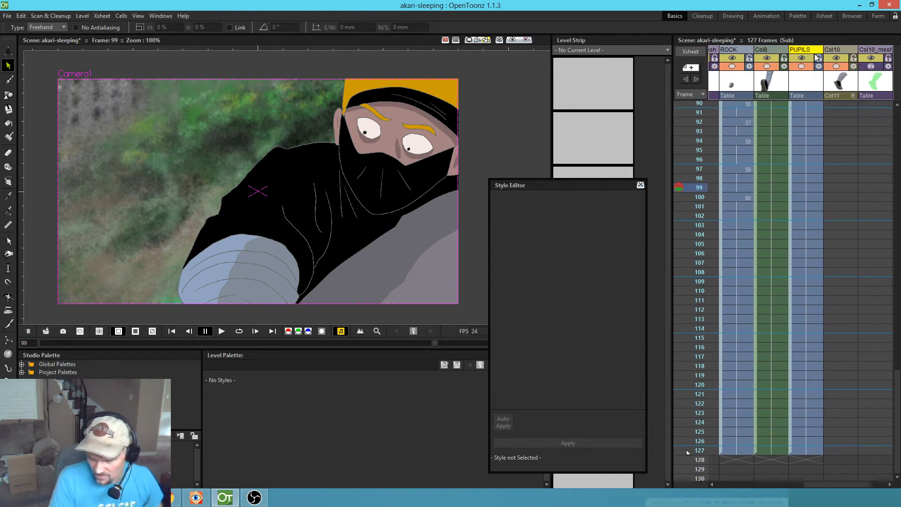
click(803, 67)
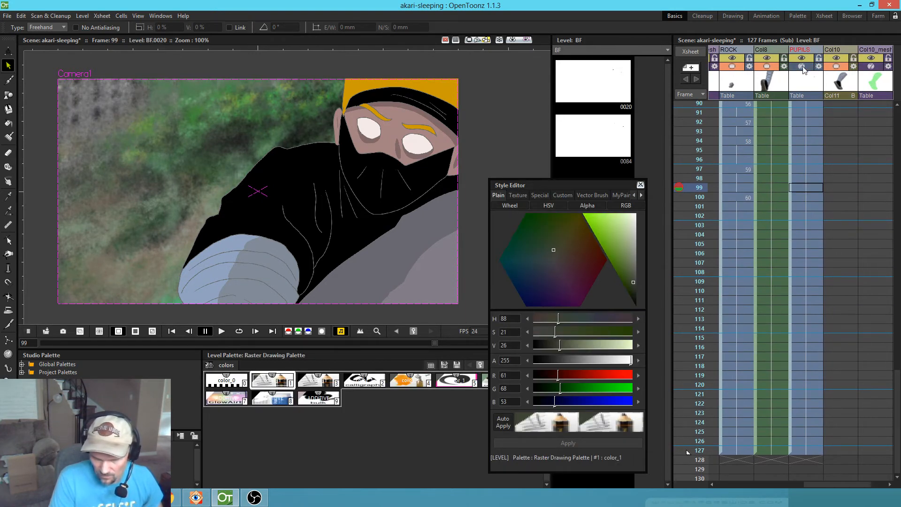
click(802, 67)
click(814, 187)
key(a)
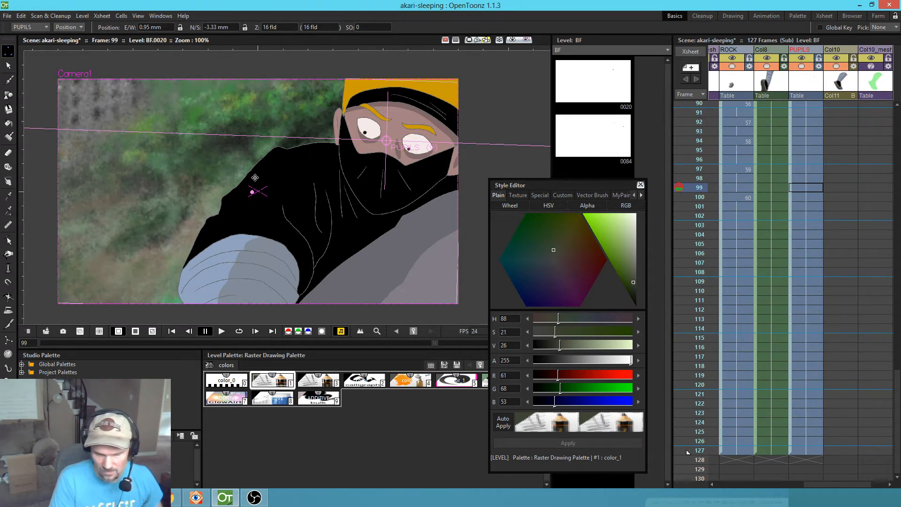
drag(313, 208, 318, 204)
- Switch the Animate tool to Rotation and rotate the pupils on frame 99 to about -0.73°
click(80, 28)
click(66, 43)
drag(424, 170, 425, 170)
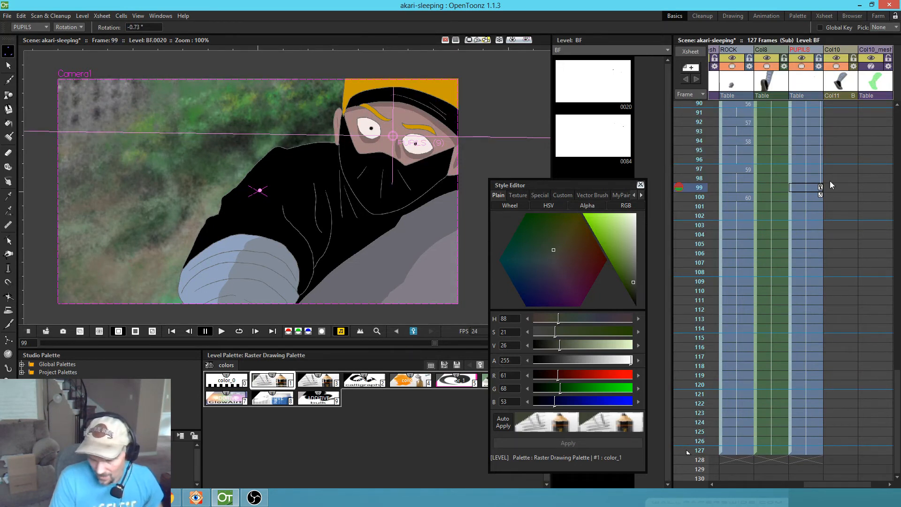
- Compare the PUPILS keyframes on frames 99 and 43, and scrub the frames between them to examine the pupil movement
click(810, 188)
scroll(829, 179, up, 5)
scroll(827, 178, up, 10)
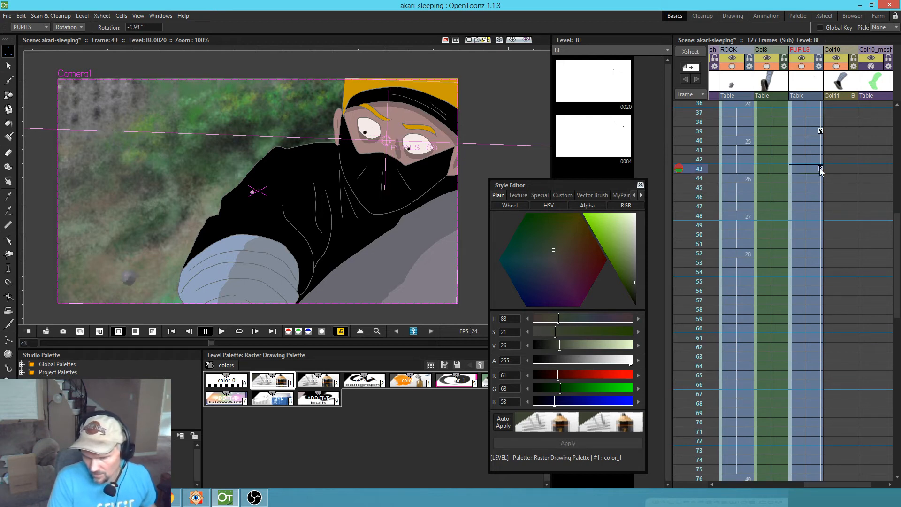
click(820, 168)
scroll(818, 248, down, 8)
scroll(820, 246, down, 3)
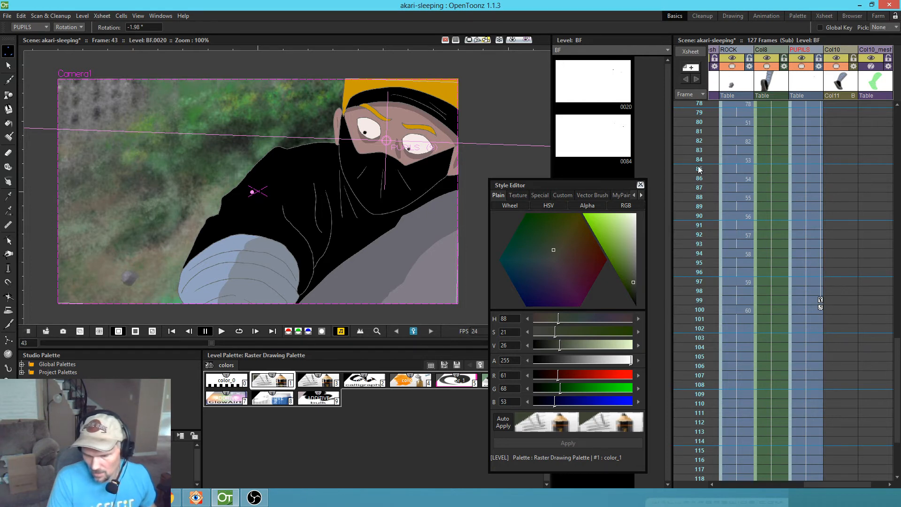
click(681, 119)
mouse_move(681, 117)
mouse_down()
mouse_move(684, 91)
mouse_move(686, 349)
mouse_move(687, 303)
mouse_up()
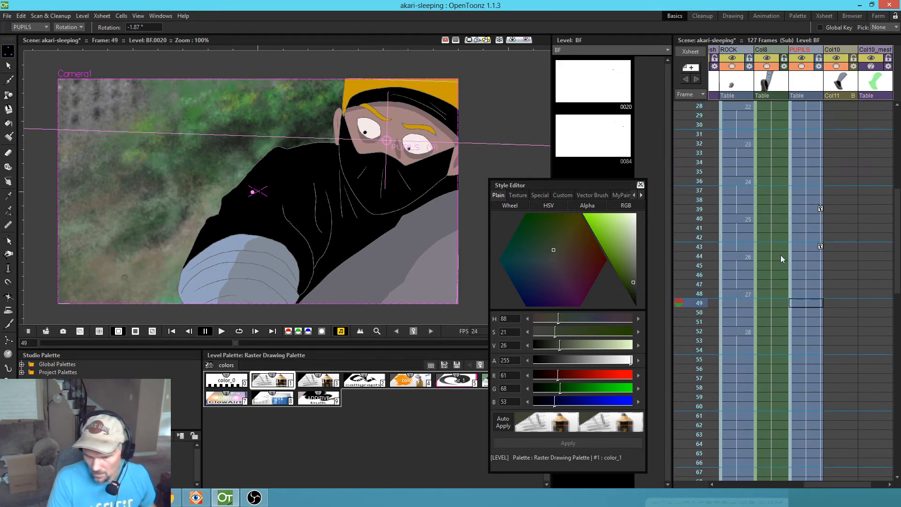
- Set a PUPILS keyframe on frame 58 and paste the copied frame 43 keyframe onto it
scroll(821, 247, down, 4)
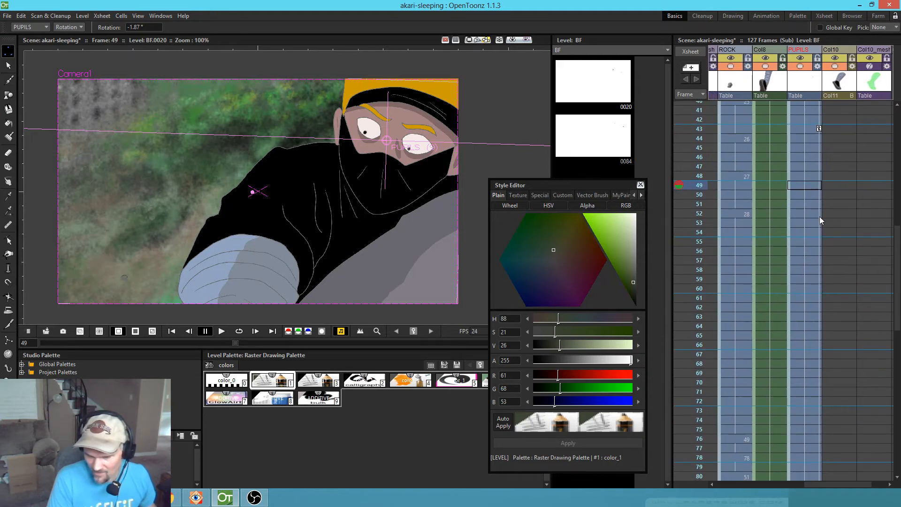
click(815, 273)
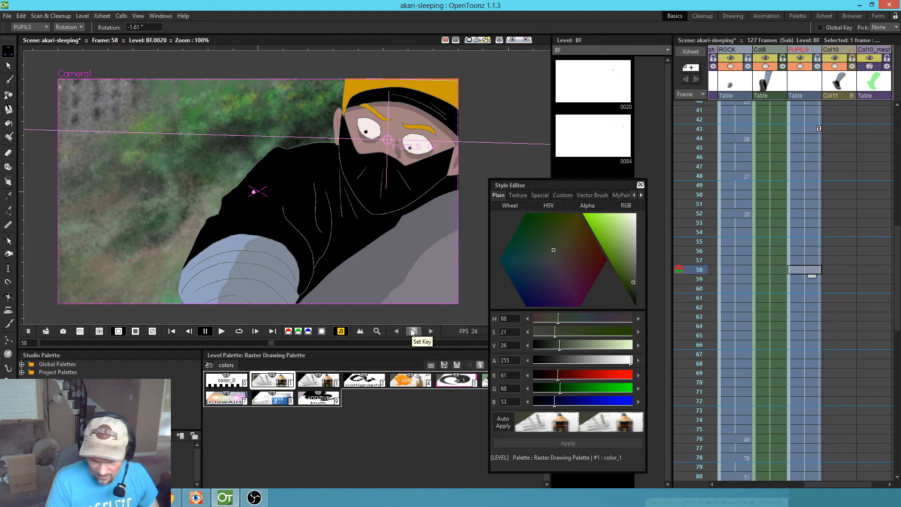
click(412, 332)
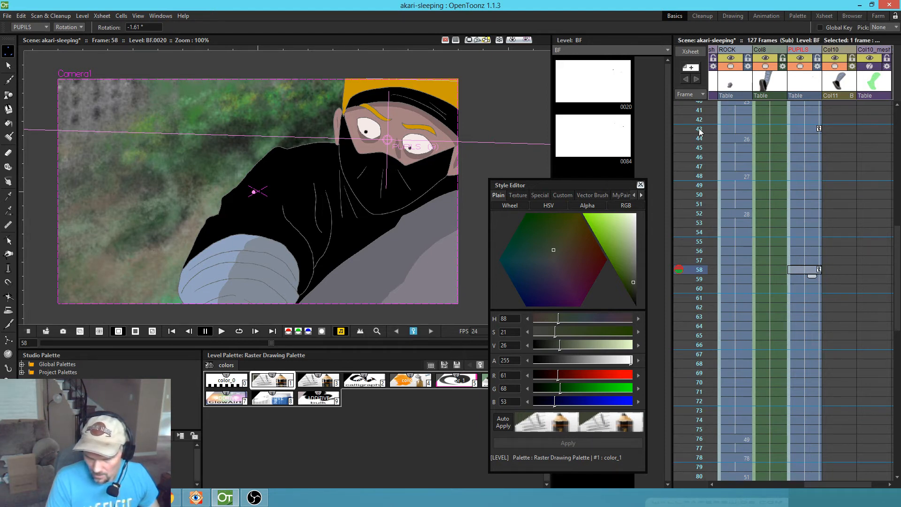
click(819, 128)
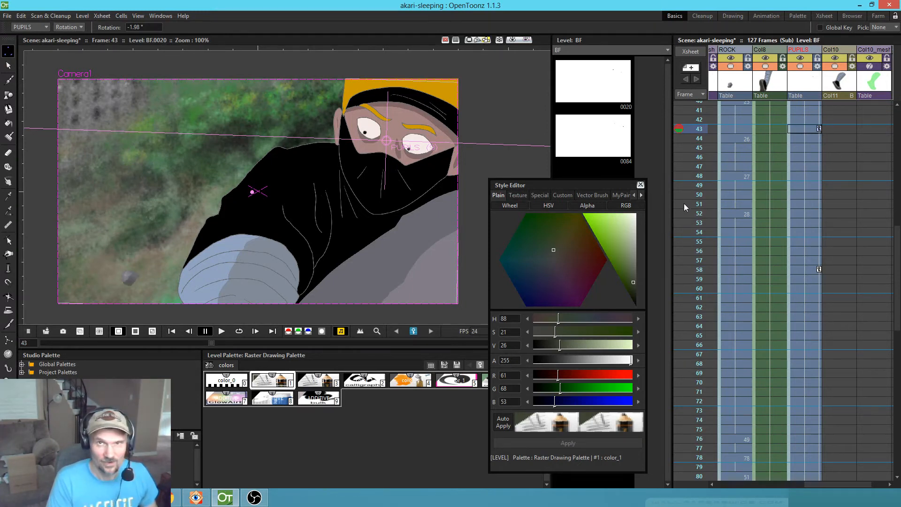
right_click(819, 270)
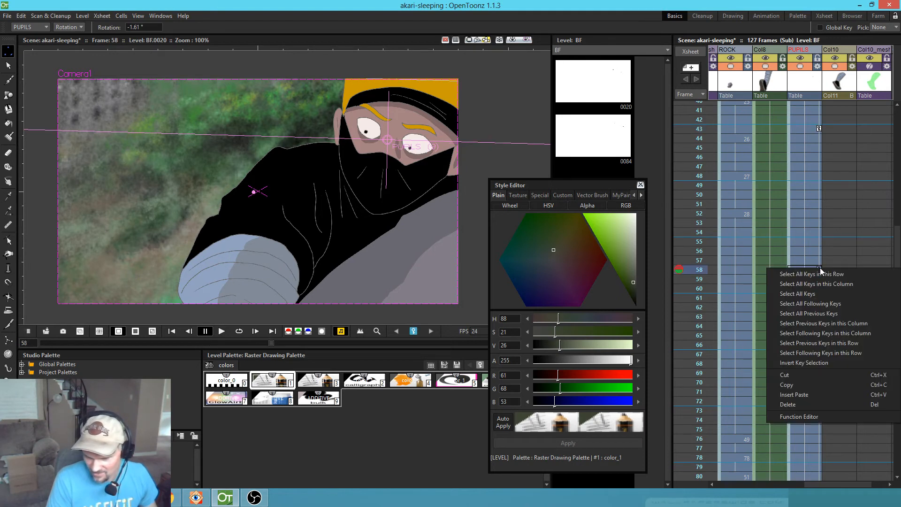
click(822, 395)
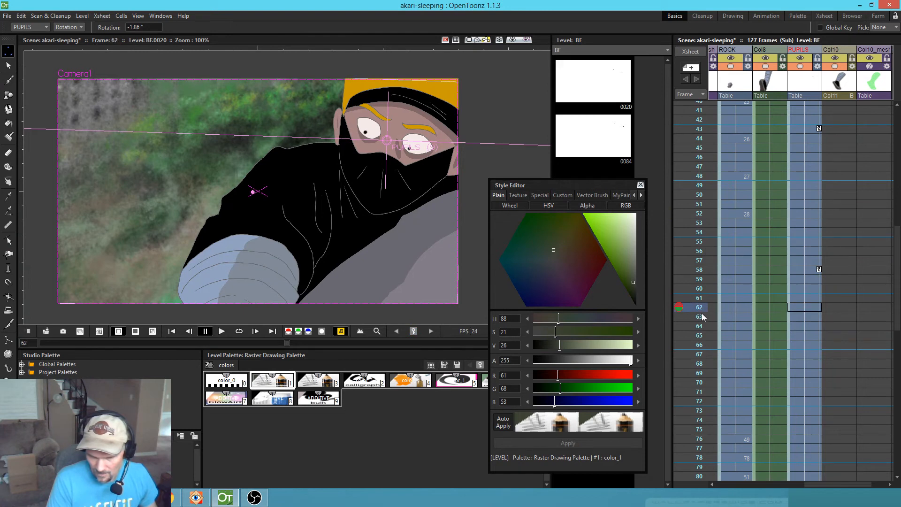
- Check the keyframe on frame 58 and scrub from frame 43 to frame 74 to review the pupil hold
click(691, 429)
click(794, 269)
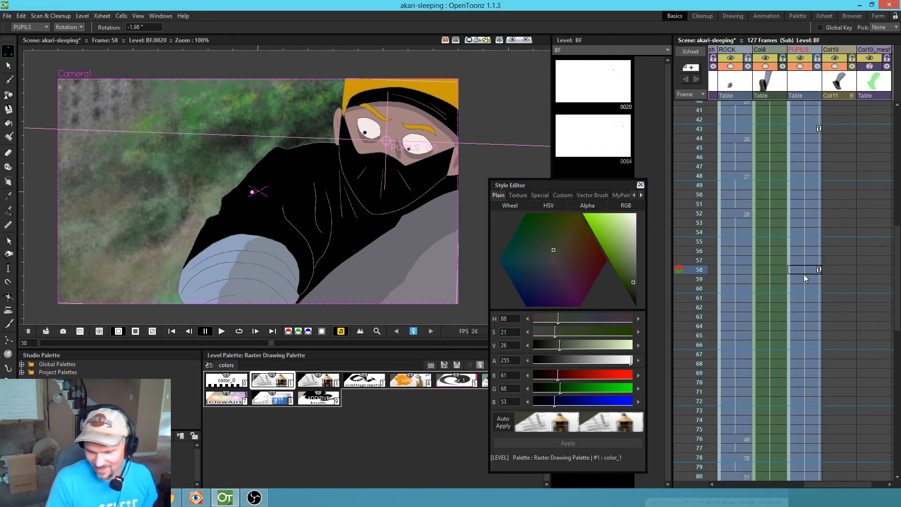
drag(692, 137, 680, 420)
scroll(734, 271, down, 8)
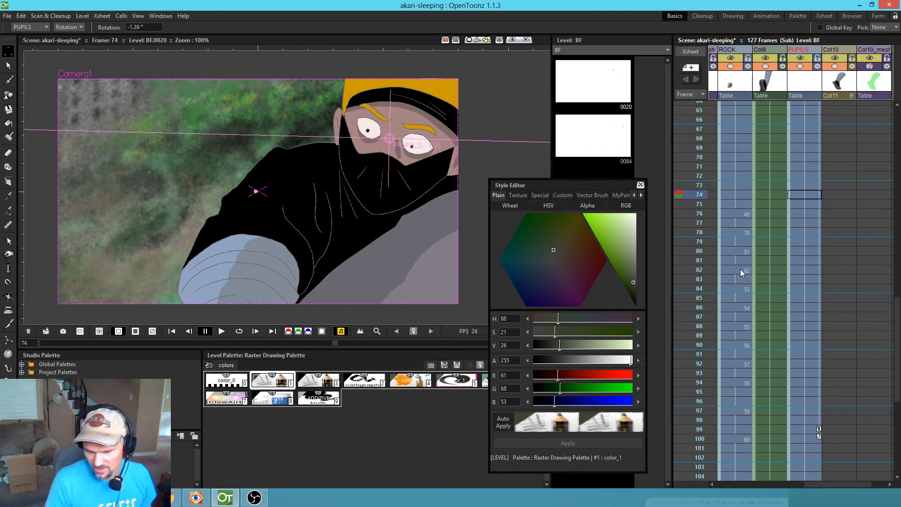
- Play the scene in a loop, then move the PUPILS keyframe on frame 39 to frame 41 and scrub to frame 70
key(l)
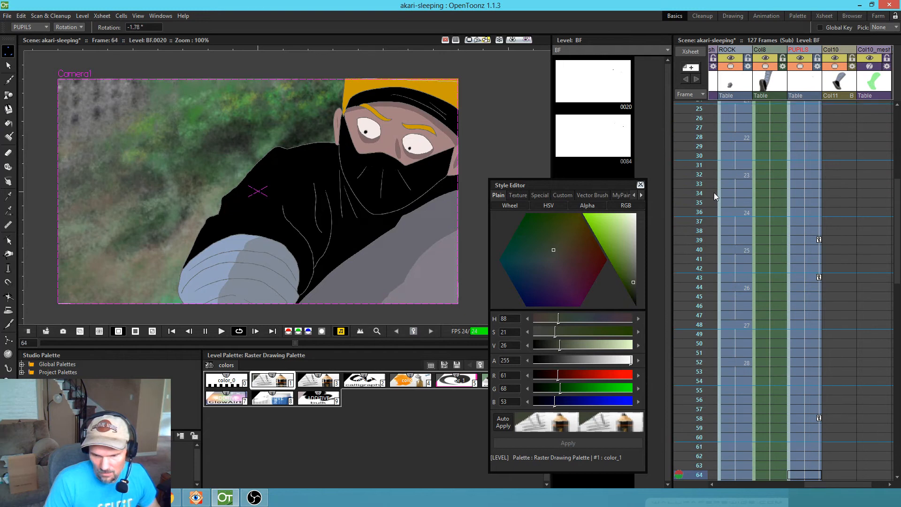
click(830, 191)
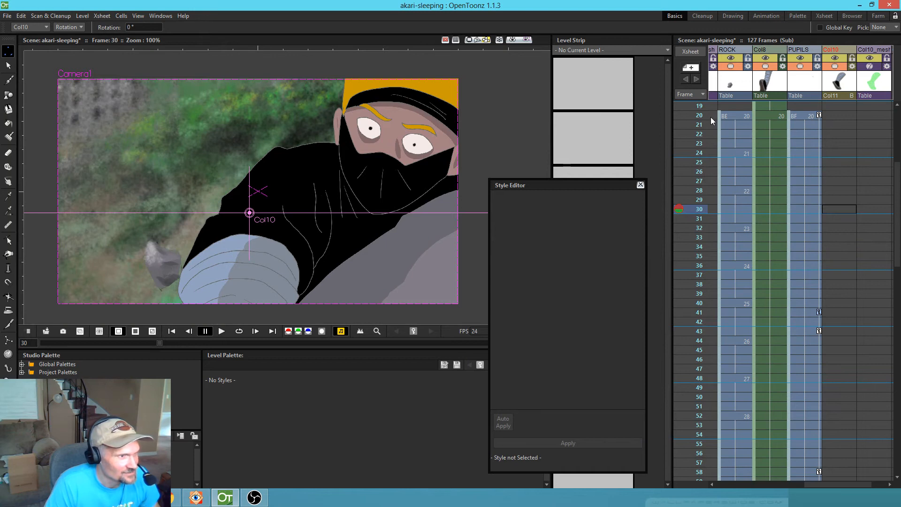
mouse_move(700, 122)
mouse_down()
mouse_move(699, 419)
mouse_move(700, 386)
mouse_up()
drag(831, 391, 878, 214)
drag(698, 218, 704, 417)
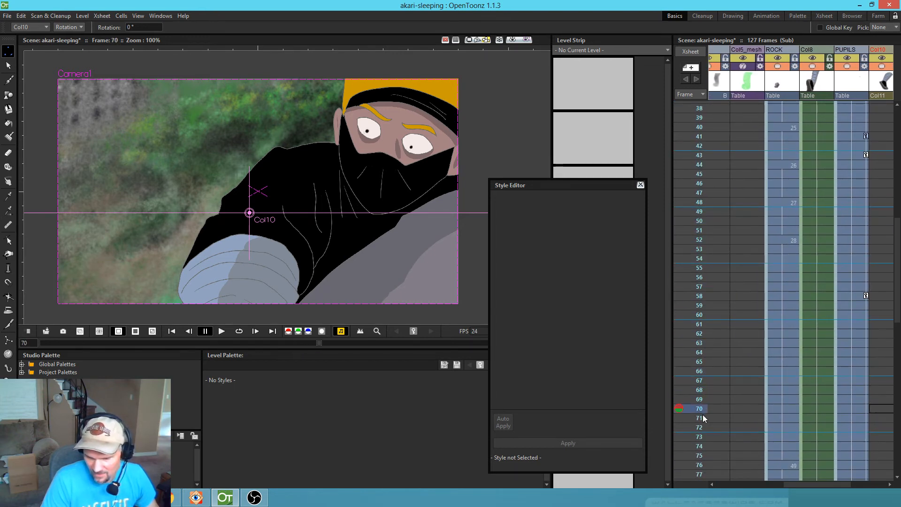
- Move the PUPILS keyframe on frame 58 to frame 76 and scrub to frame 85 to check the longer hold
drag(821, 368, 783, 104)
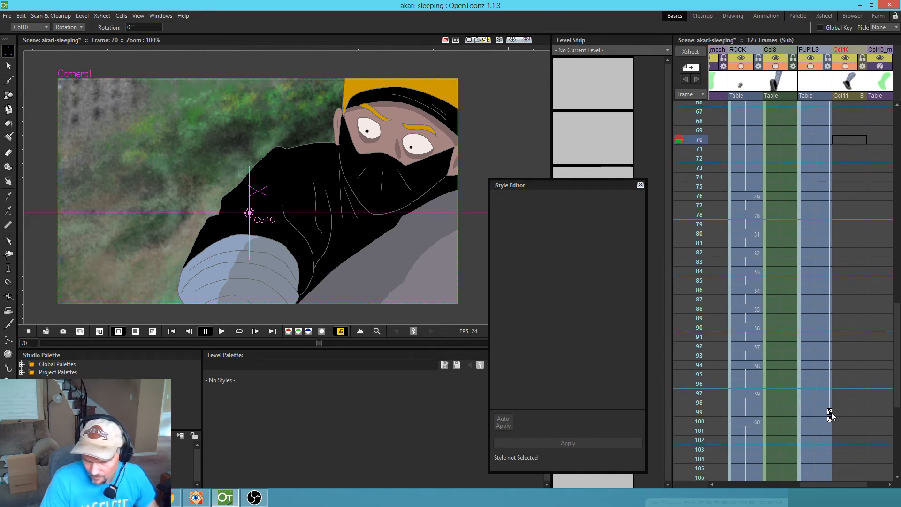
drag(809, 324, 802, 425)
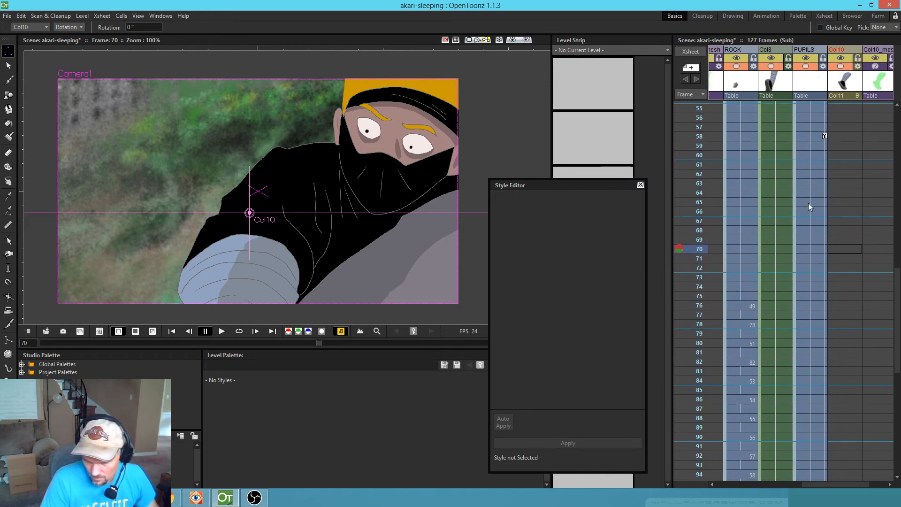
click(825, 136)
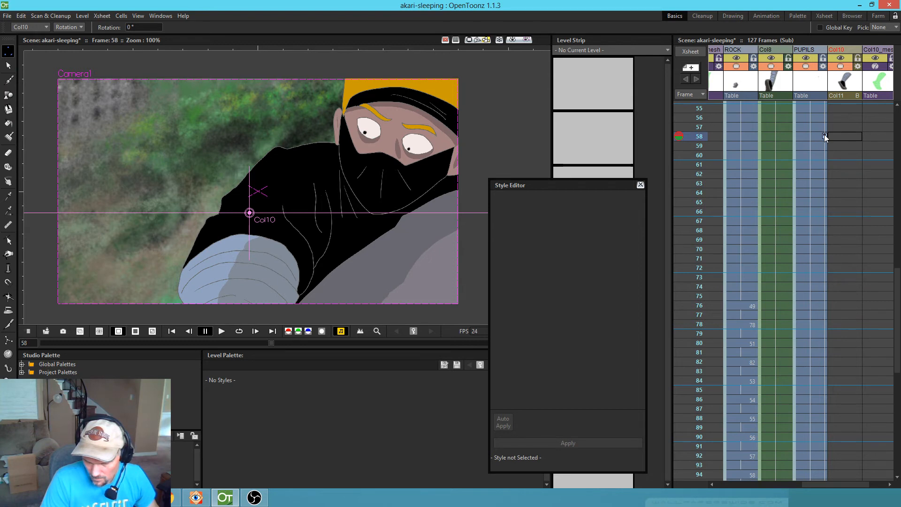
drag(834, 294, 833, 302)
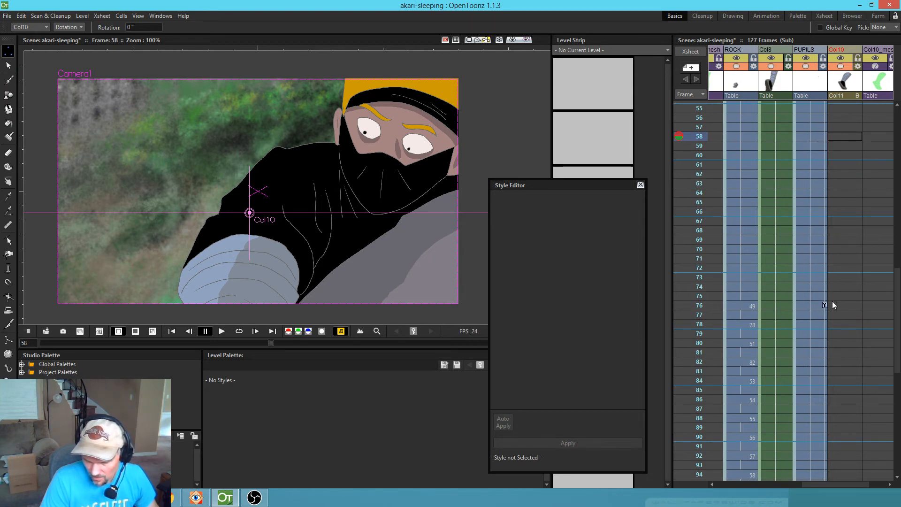
drag(706, 210, 757, 204)
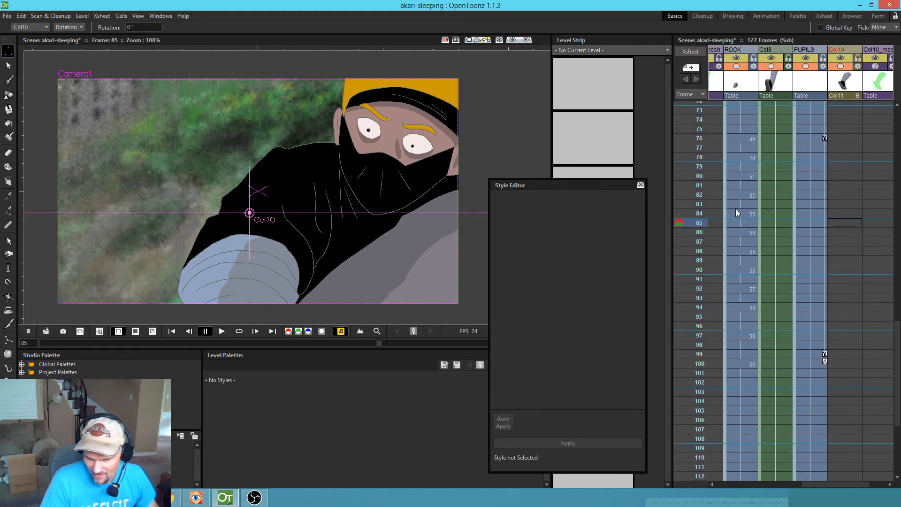
- Move the PUPILS keyframe on frame 99 to frame 109 and the one on frame 76 to frame 95
click(825, 355)
drag(825, 363, 826, 457)
click(825, 136)
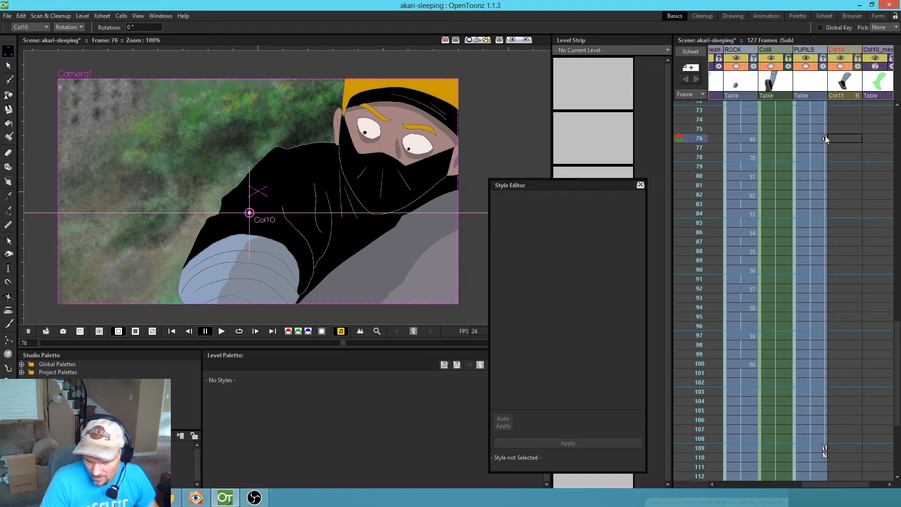
drag(828, 157, 828, 144)
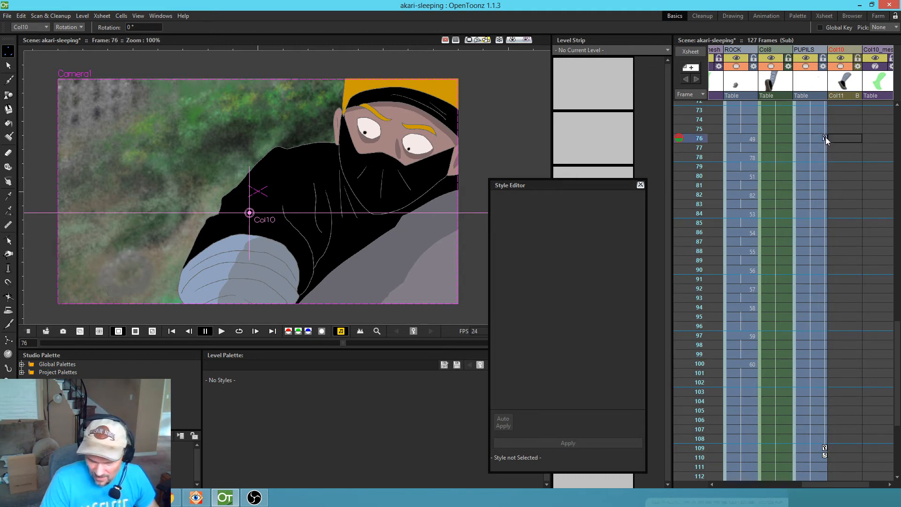
drag(822, 311, 825, 318)
- Check the pupils on frames 107 and 109, and move the PUPILS keyframe on frame 109 to frame 115
scroll(841, 366, down, 3)
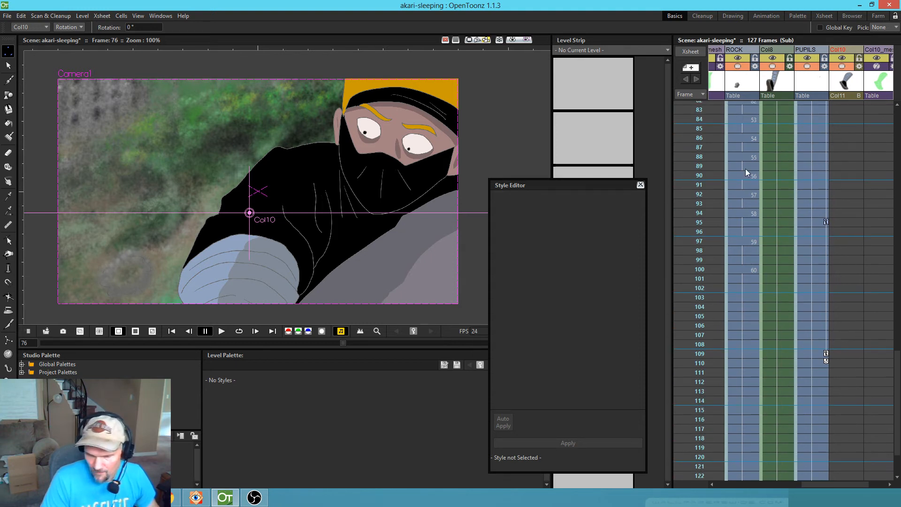
click(700, 336)
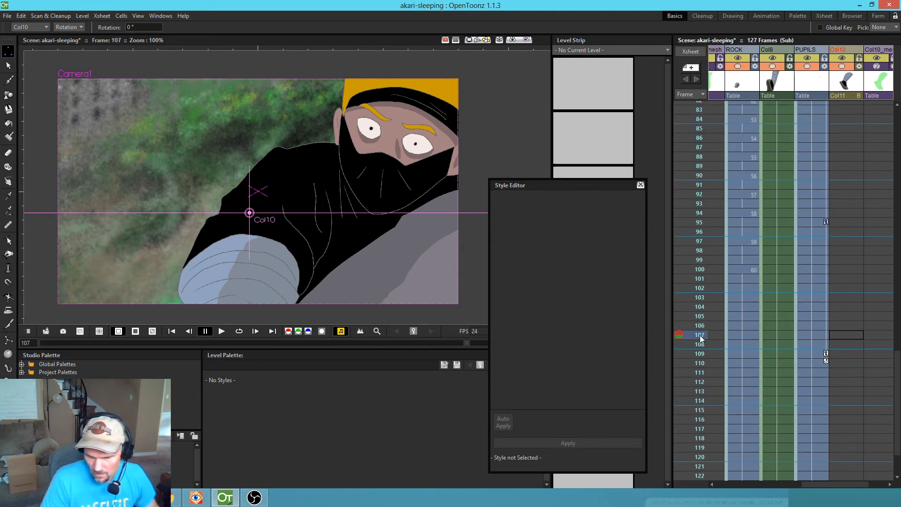
click(827, 355)
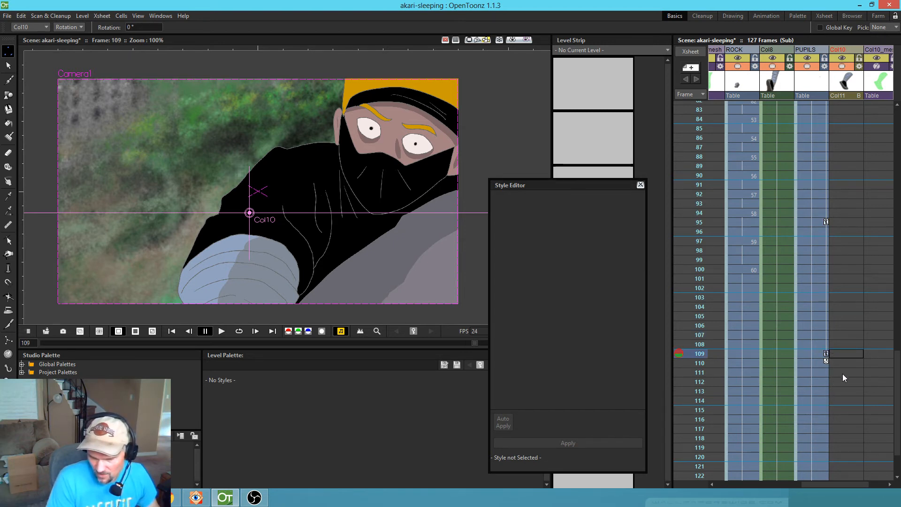
scroll(843, 374, down, 5)
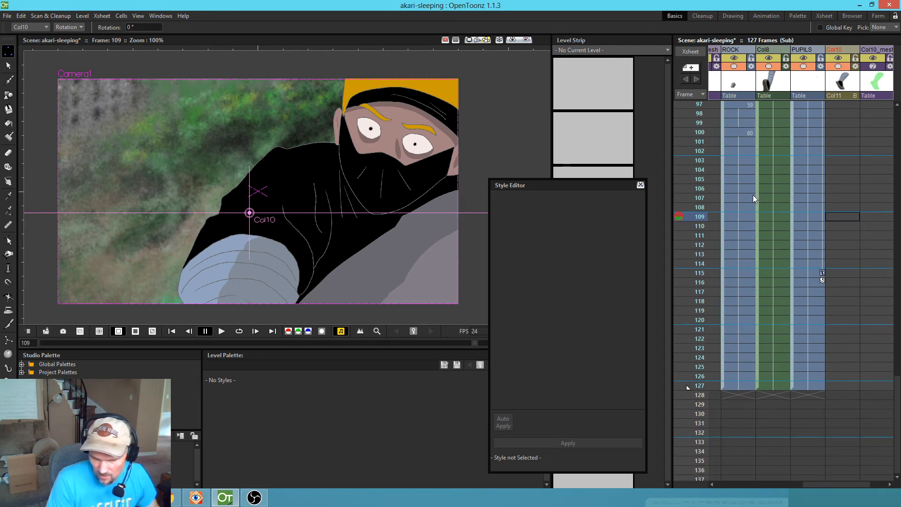
- Go to frame 94 and play the scene in a loop to review the pupil timing
scroll(824, 258, up, 2)
scroll(825, 258, left, 2)
click(703, 124)
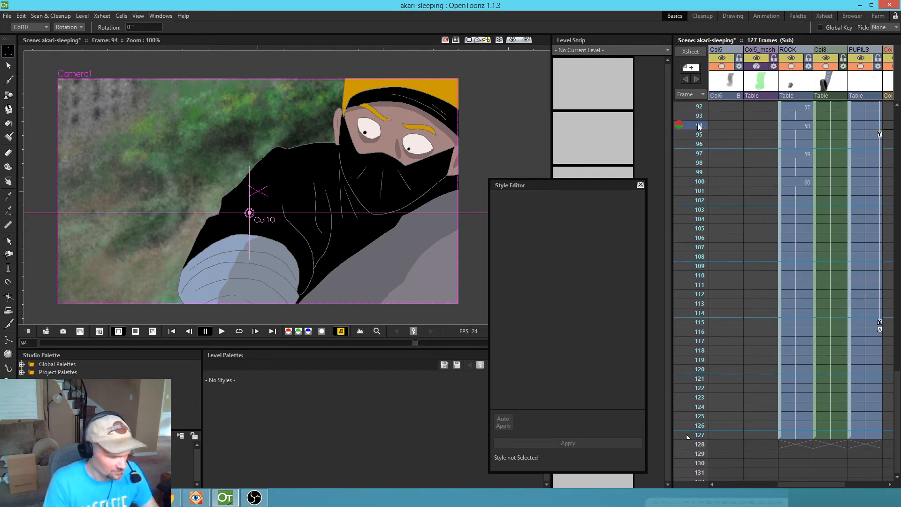
key(l)
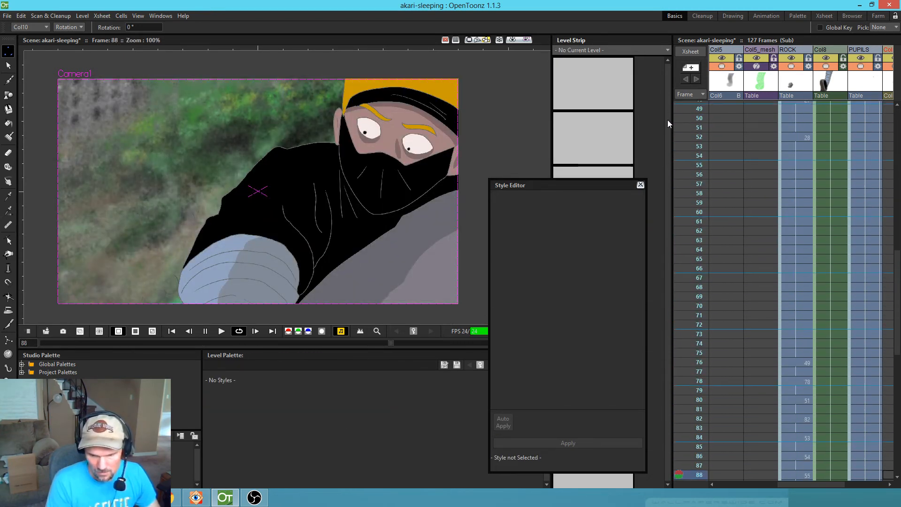
key(l)
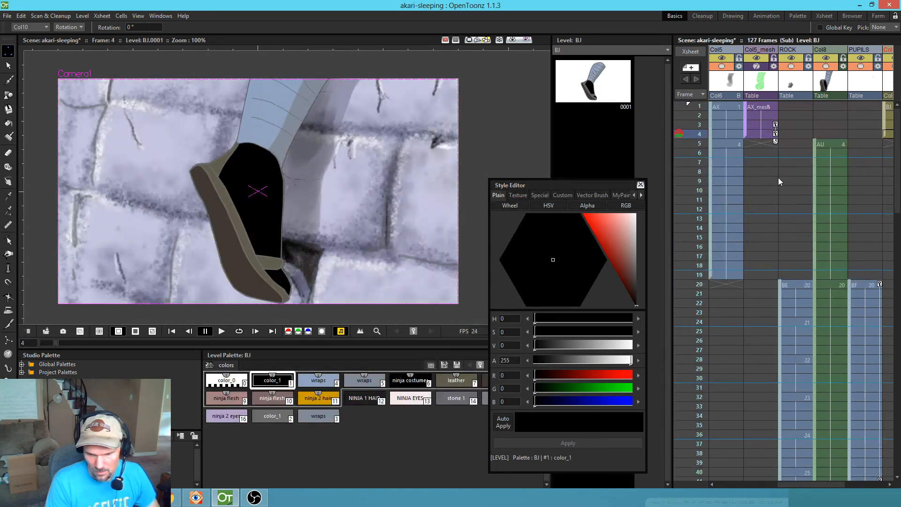
- Move the PUPILS keyframe on frame 115 to frame 111 and the one on frame 95 to frame 101
scroll(813, 237, down, 10)
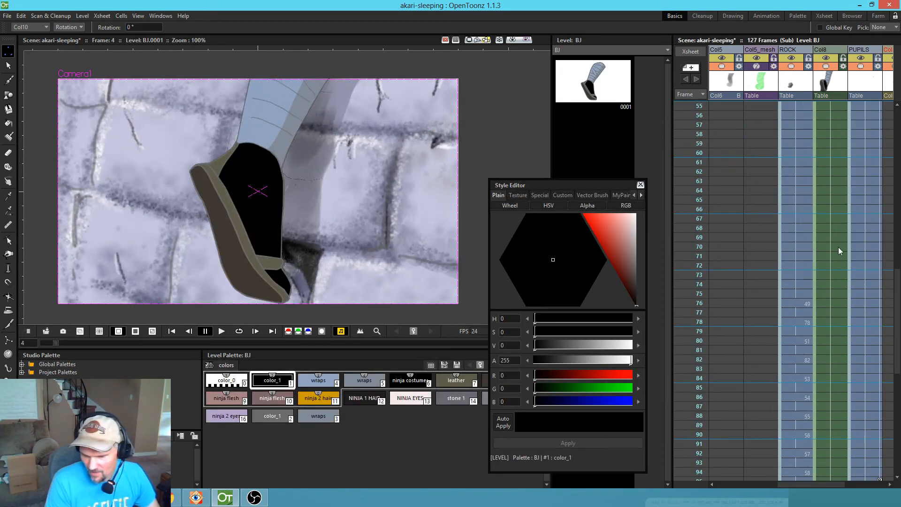
scroll(858, 255, down, 1)
scroll(858, 254, right, 3)
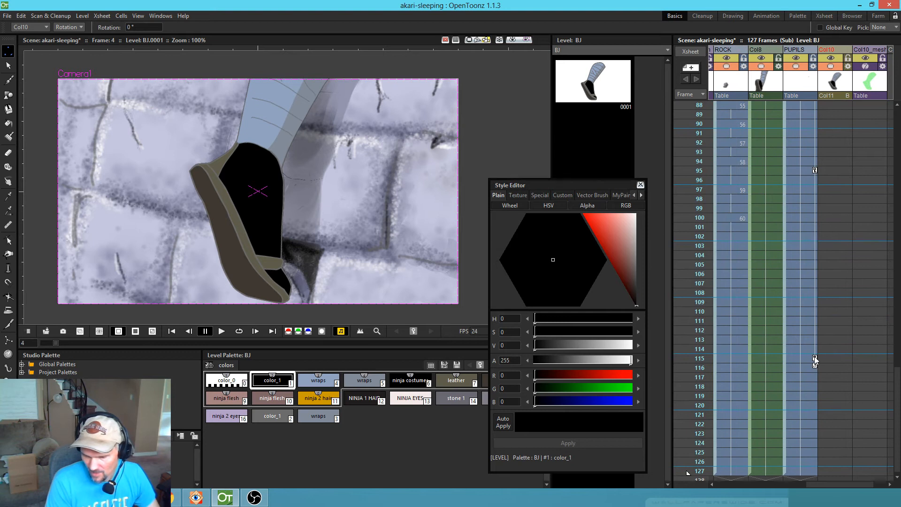
click(818, 359)
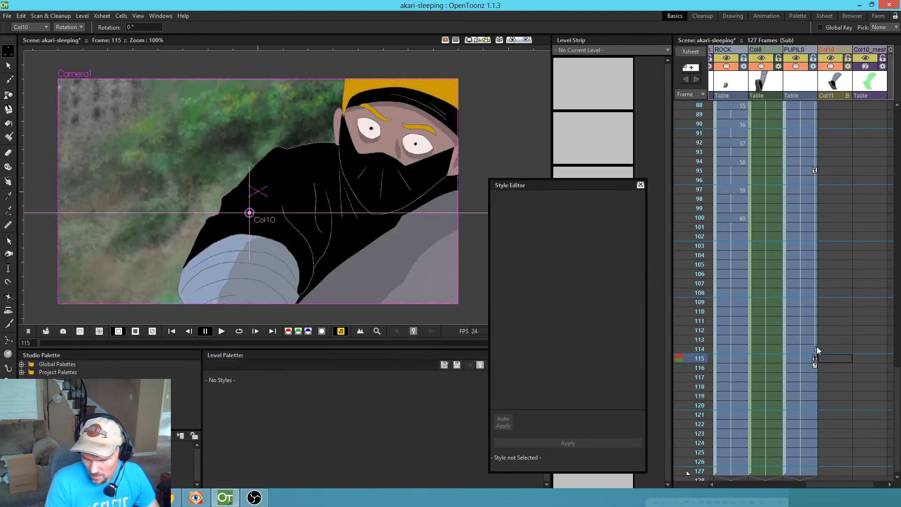
drag(816, 359, 821, 328)
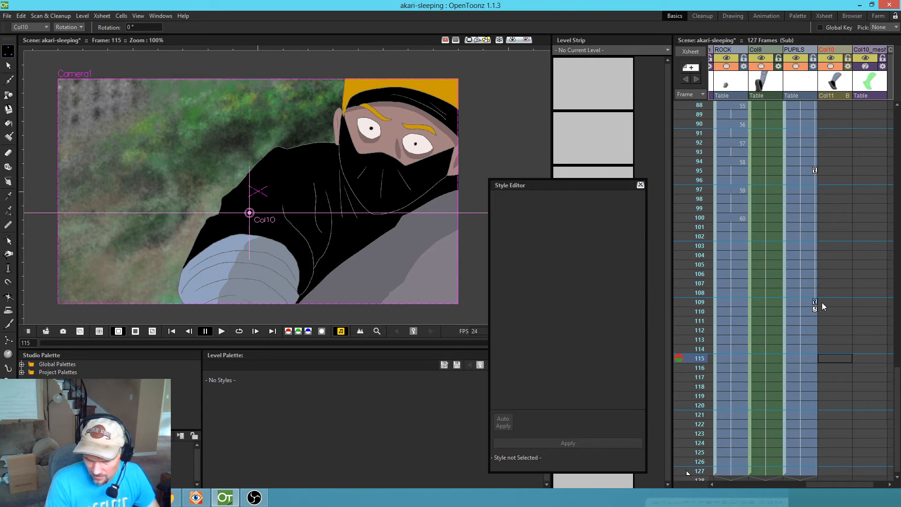
click(815, 170)
drag(818, 191, 818, 228)
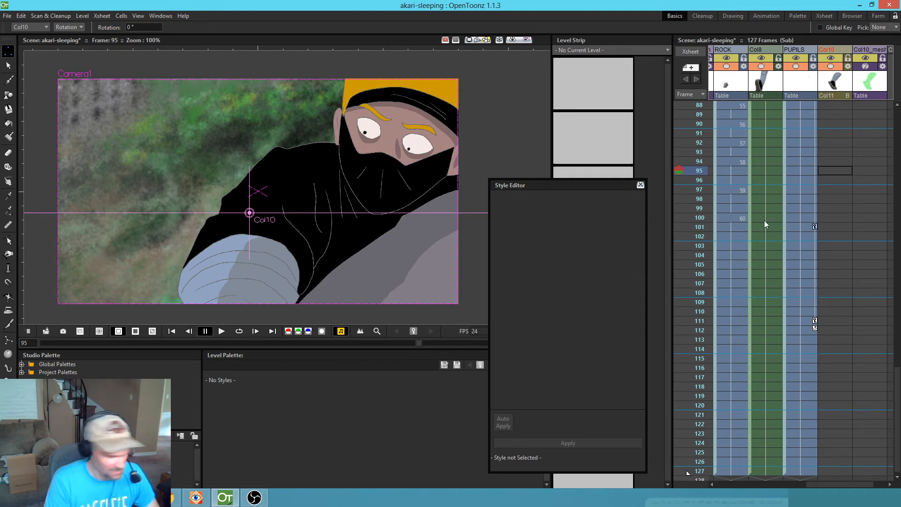
- Play the scene from frame 101 to review the second pupil shift, and save the scene
click(700, 227)
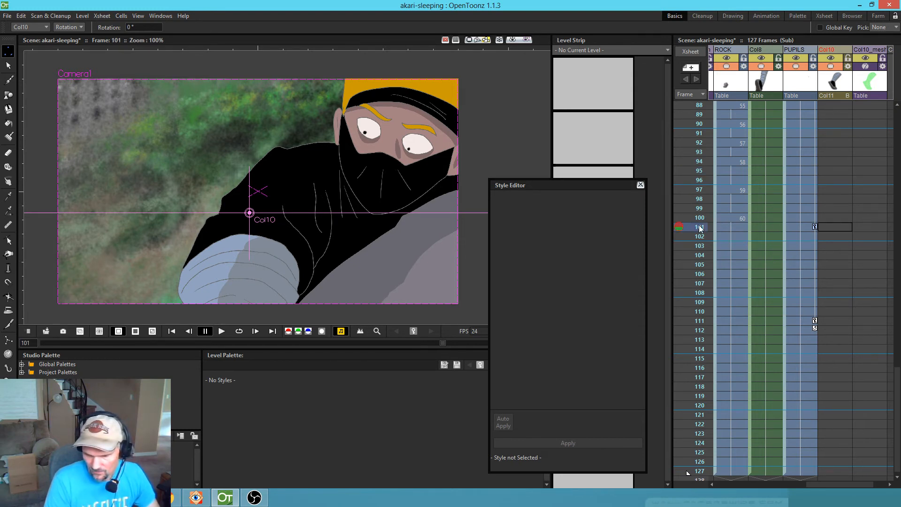
key(p)
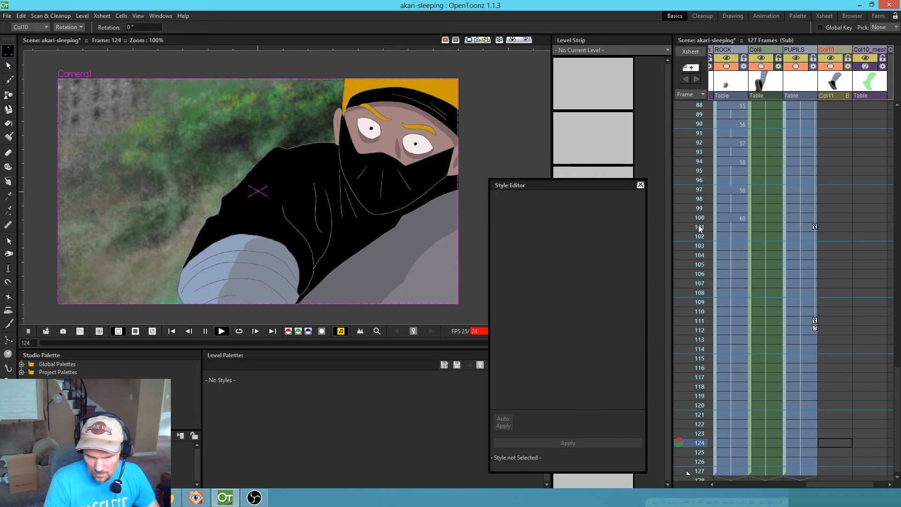
key(p)
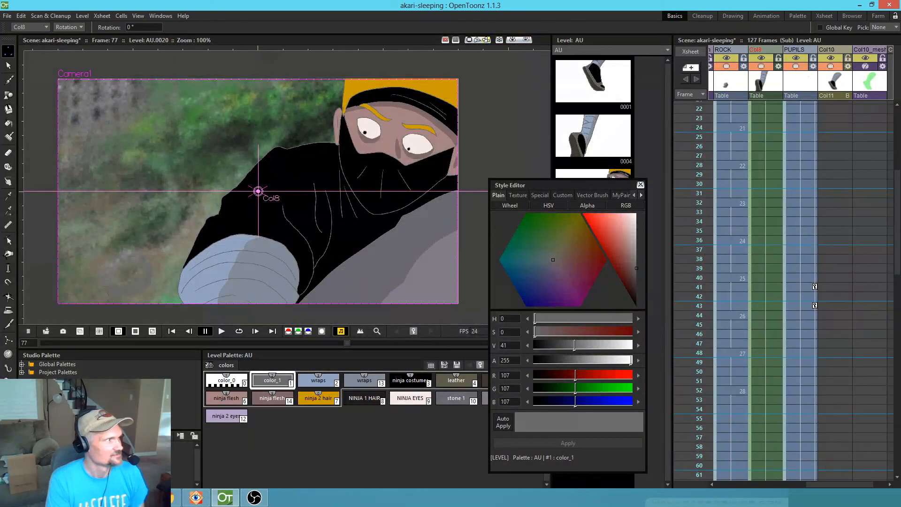
key(ctrl+s)
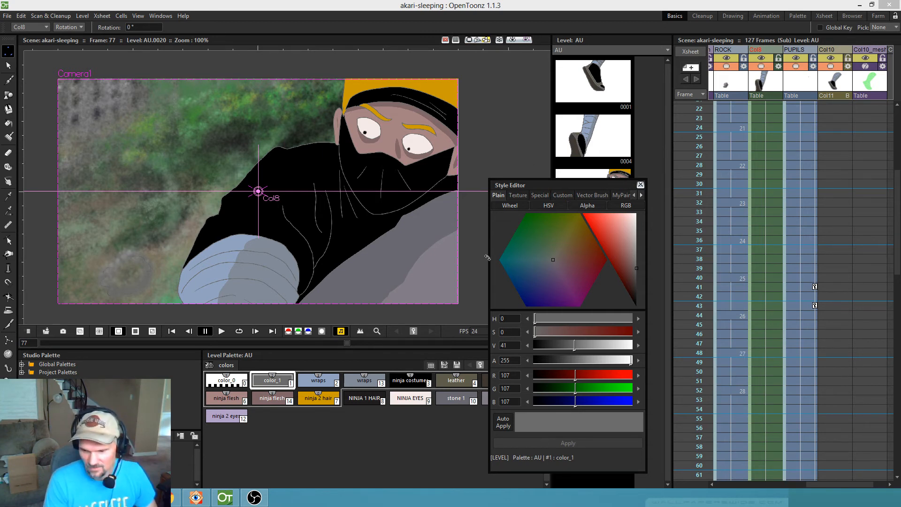
- Unlock the columns Col1, Col2, Col3 and Col4 in the Xsheet
drag(898, 200, 898, 122)
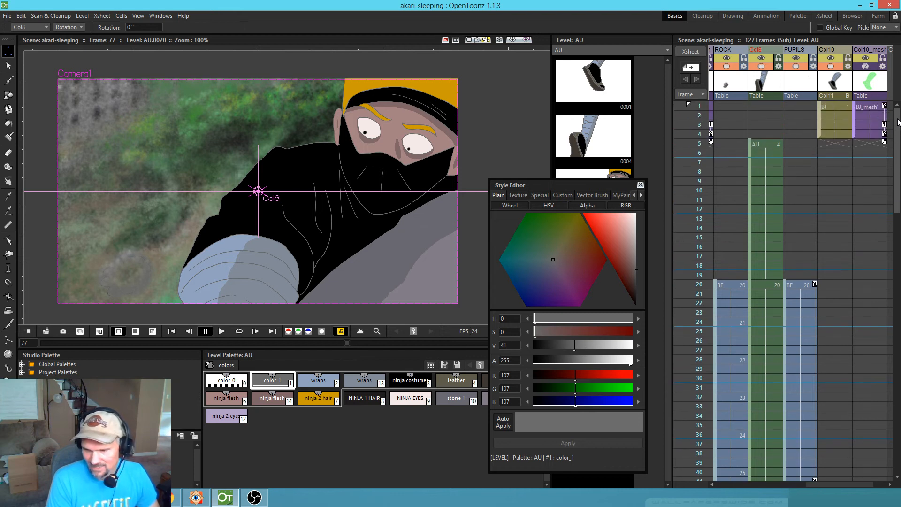
scroll(801, 204, left, 3)
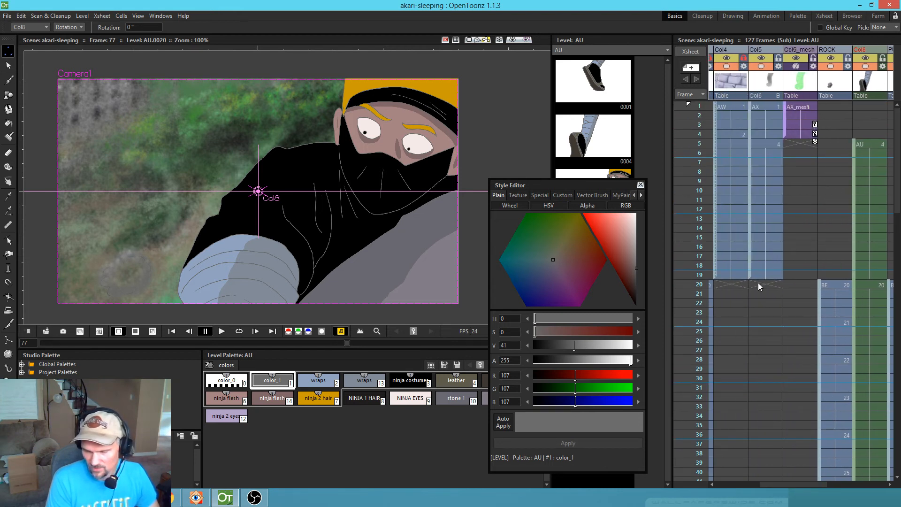
scroll(759, 286, left, 3)
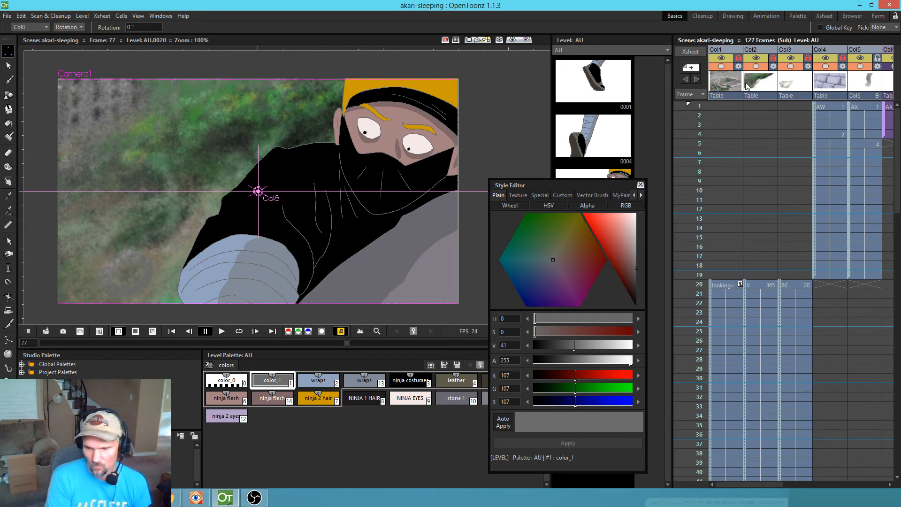
click(739, 58)
click(774, 59)
click(808, 58)
click(842, 58)
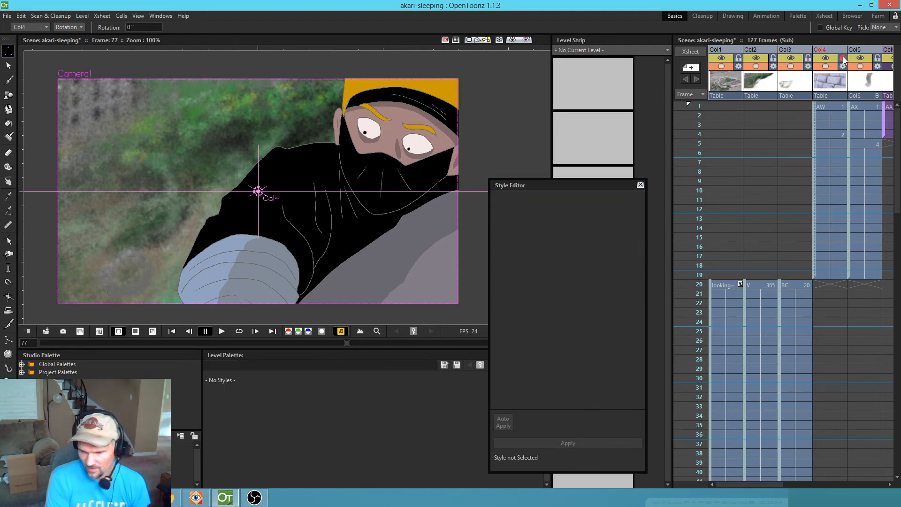
scroll(879, 217, right, 4)
scroll(723, 204, right, 2)
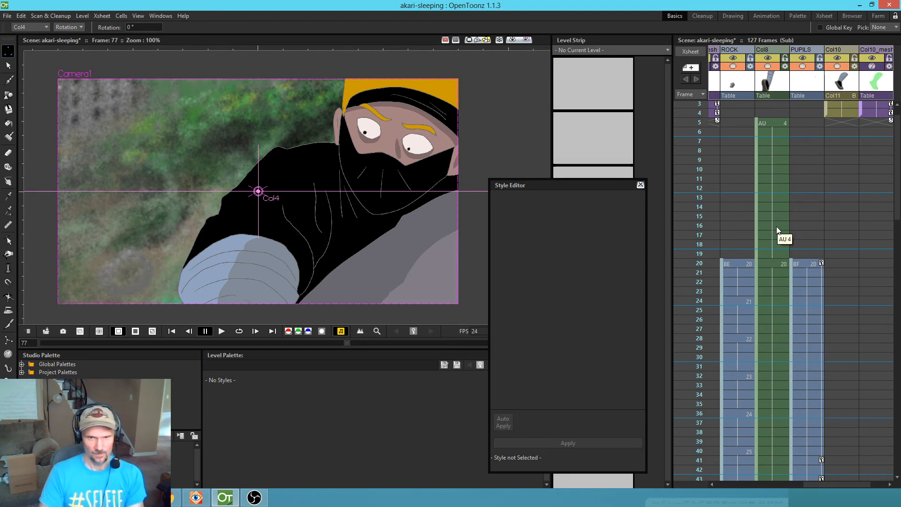
click(8, 16)
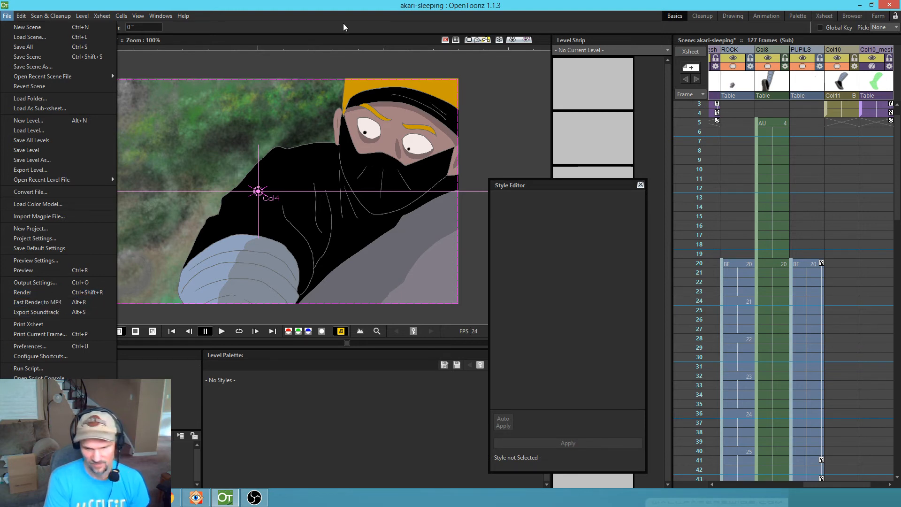
click(353, 7)
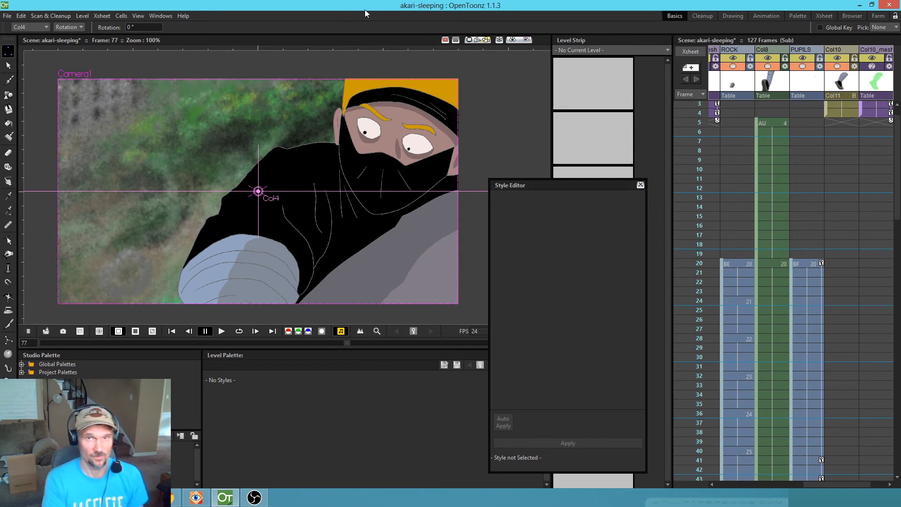
- Scrub the frames up to frame 41 and move the PUPILS keyframe on frame 41 to frame 37
drag(856, 308, 891, 252)
drag(699, 105, 699, 399)
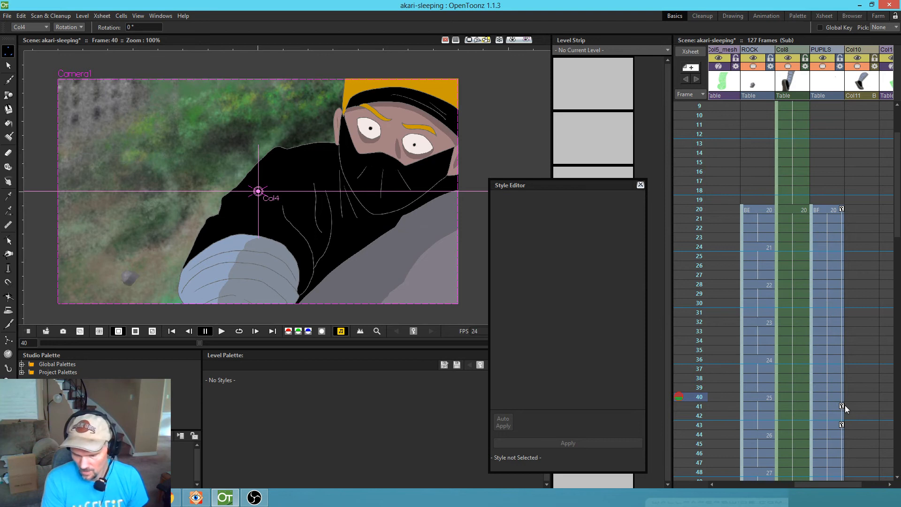
drag(842, 406, 847, 362)
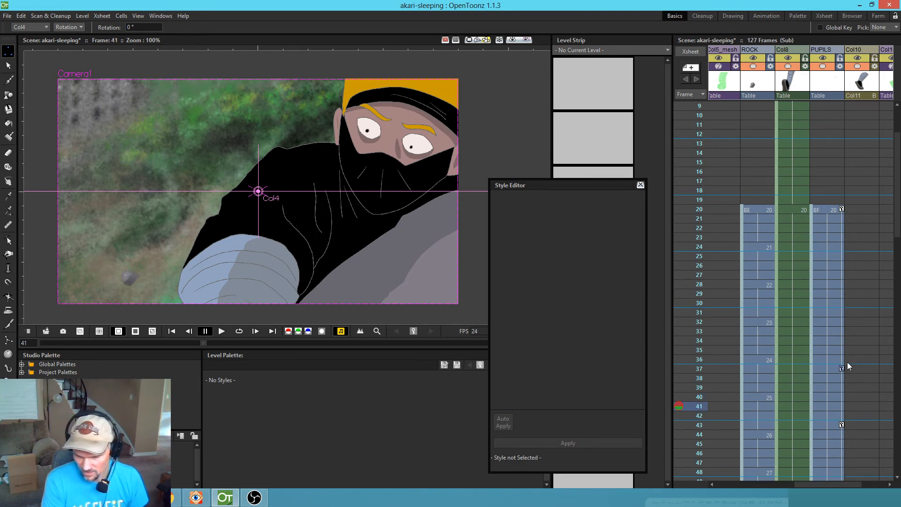
- Move the PUPILS keyframe on frame 37 to frame 23 and set the playback start marker at frame 20
drag(795, 308, 804, 276)
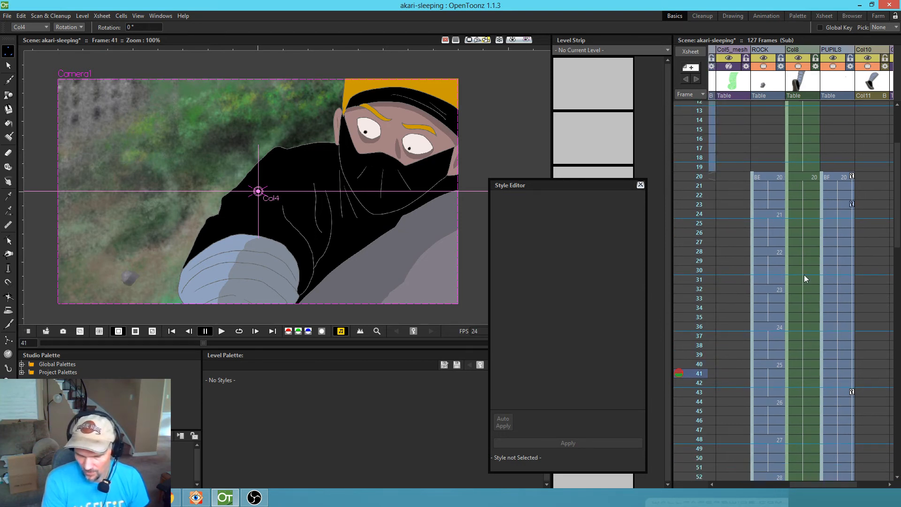
drag(730, 203, 761, 204)
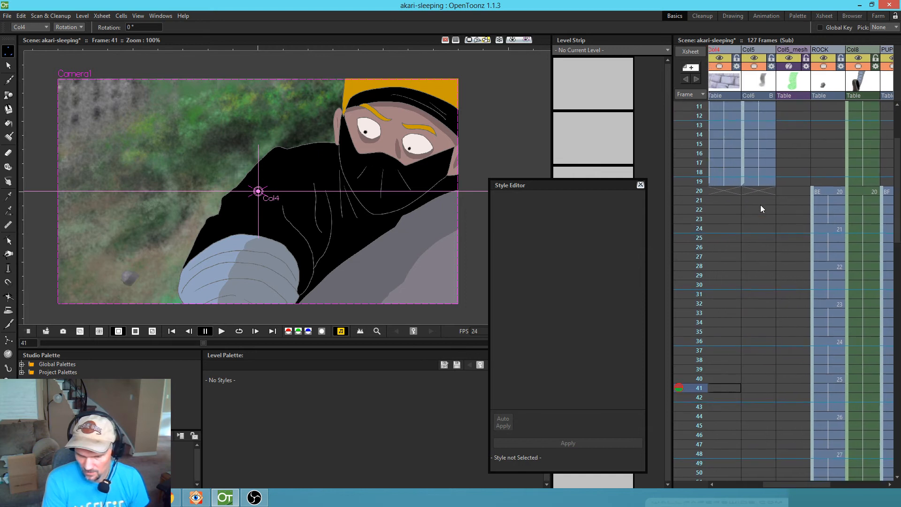
right_click(683, 189)
key(Escape)
- Check the end of the playback range at frame 127 and play the range in a loop to review the pupils
drag(743, 425, 767, 222)
scroll(747, 350, down, 11)
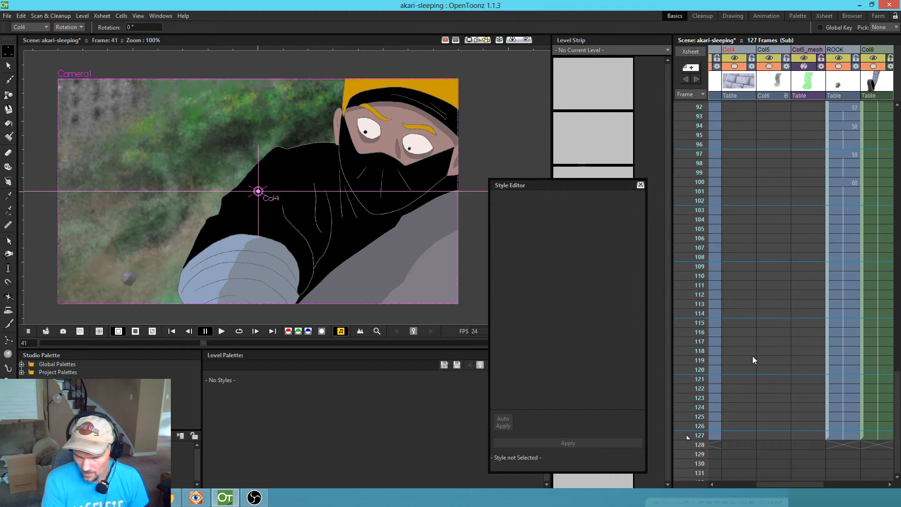
scroll(756, 359, up, 11)
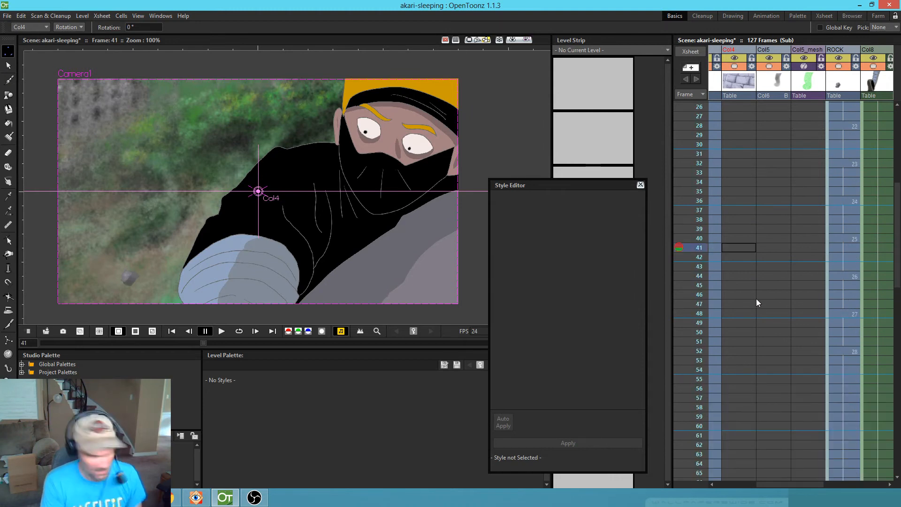
key(l)
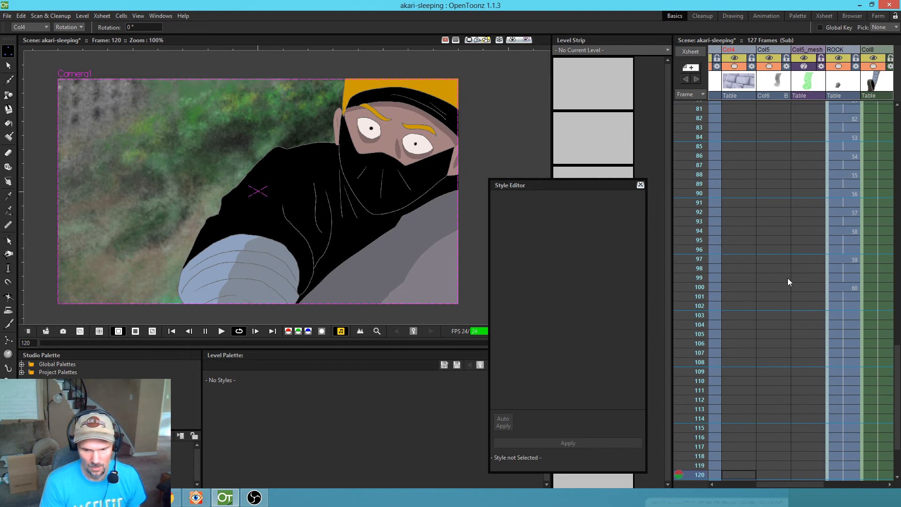
key(l)
- Move the PUPILS keyframe on frame 111 to frame 106 and play the loop to review the faster second shift
drag(803, 380, 732, 237)
scroll(861, 300, up, 1)
scroll(860, 303, down, 12)
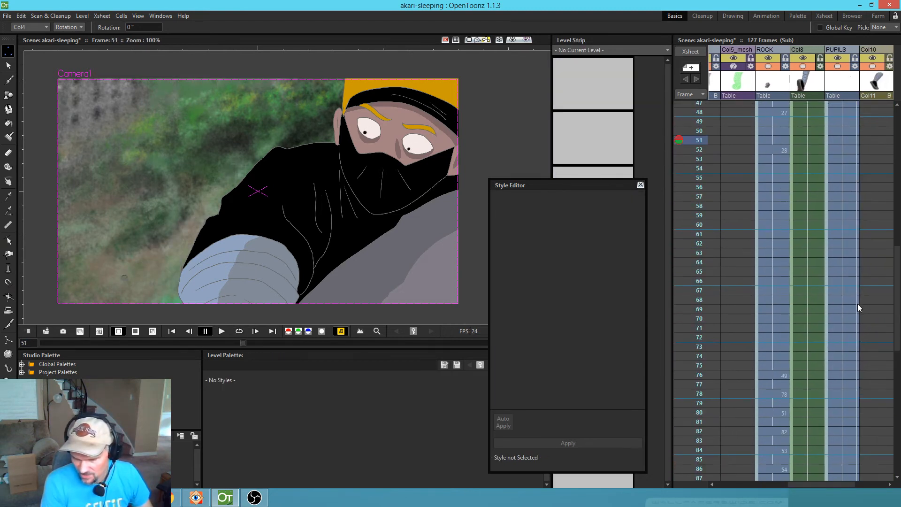
scroll(855, 318, up, 4)
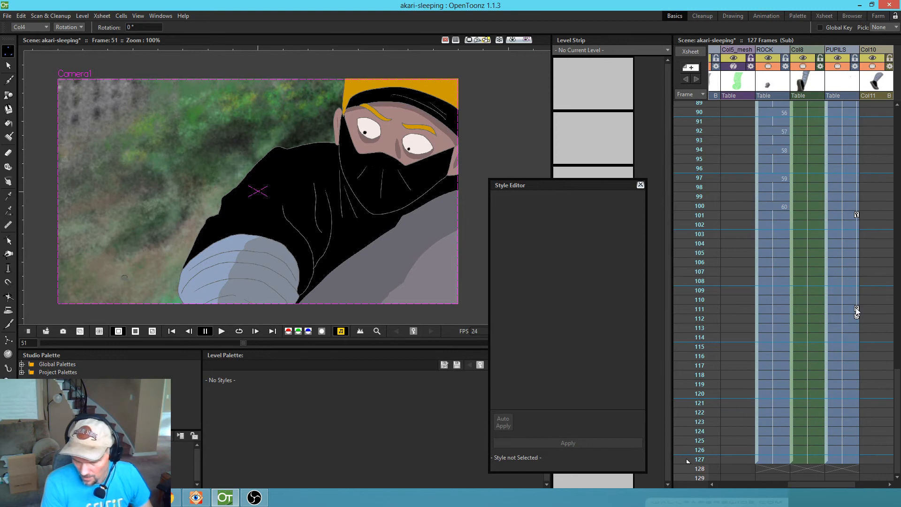
click(857, 311)
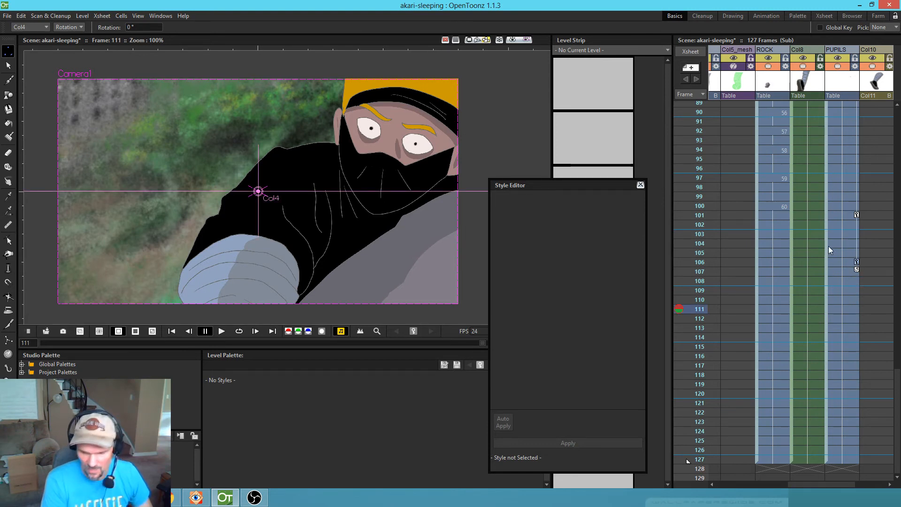
key(l)
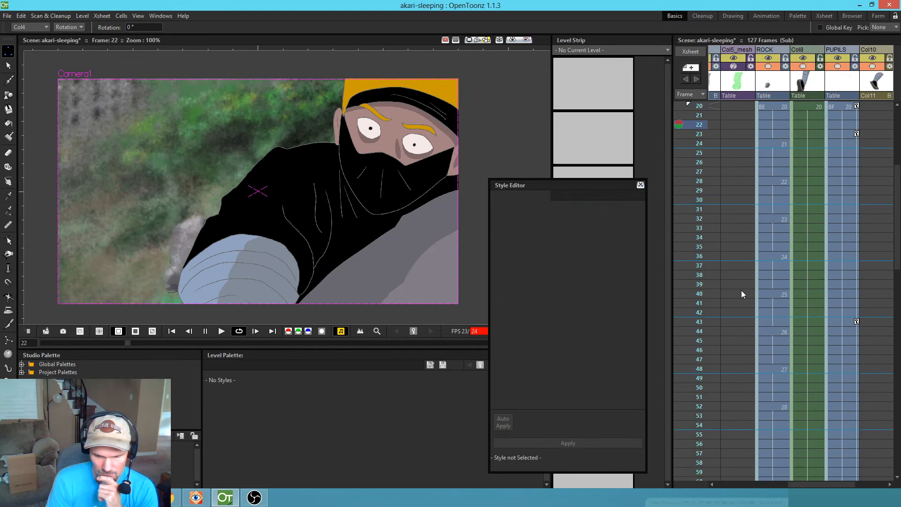
key(l)
- Remove the PUPILS keyframe on frame 20 and move the one on frame 23 to frame 20
scroll(864, 292, up, 3)
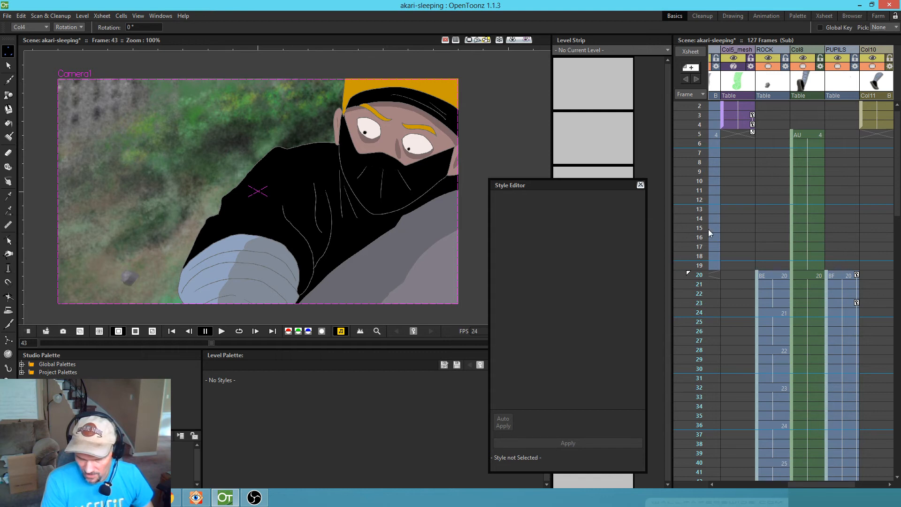
click(699, 267)
drag(699, 268, 688, 312)
click(857, 275)
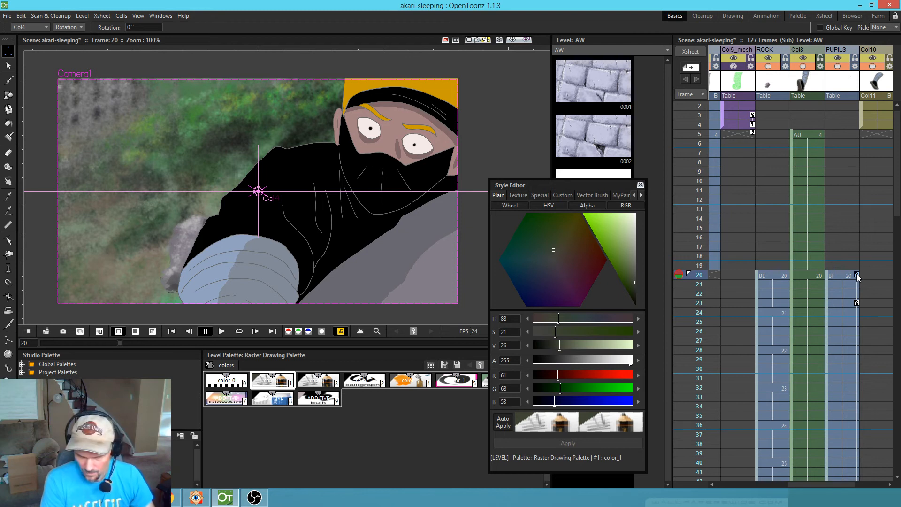
double_click(857, 303)
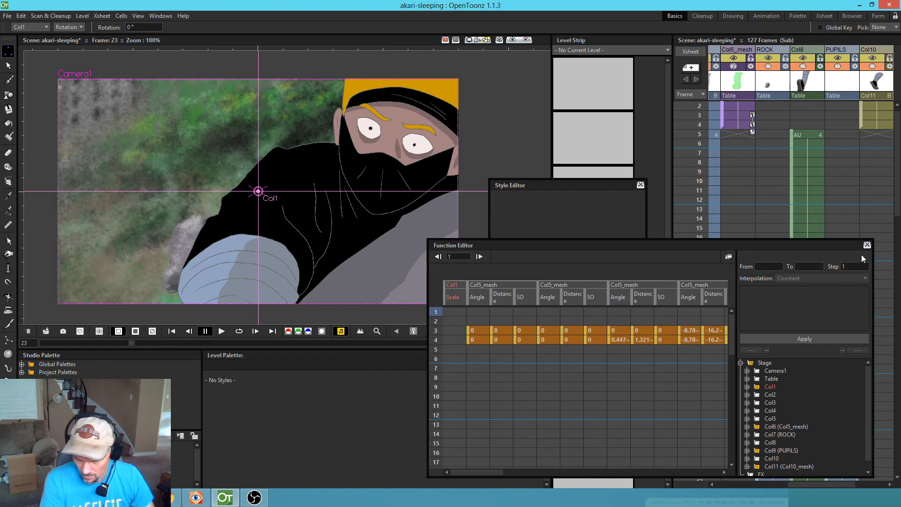
click(867, 245)
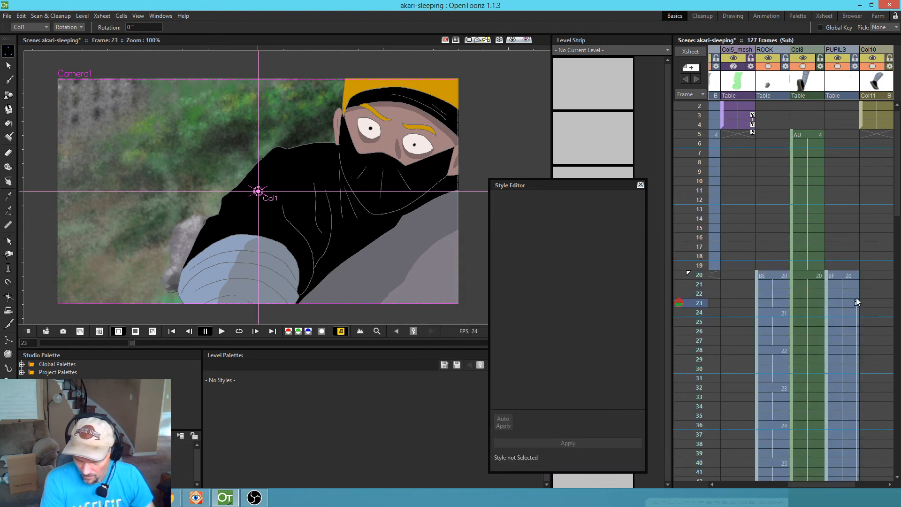
drag(856, 286, 857, 277)
- Shift the PUPILS keyframe on frame 43 to frame 49, and clear it from the column
drag(850, 345, 833, 199)
drag(838, 325, 841, 272)
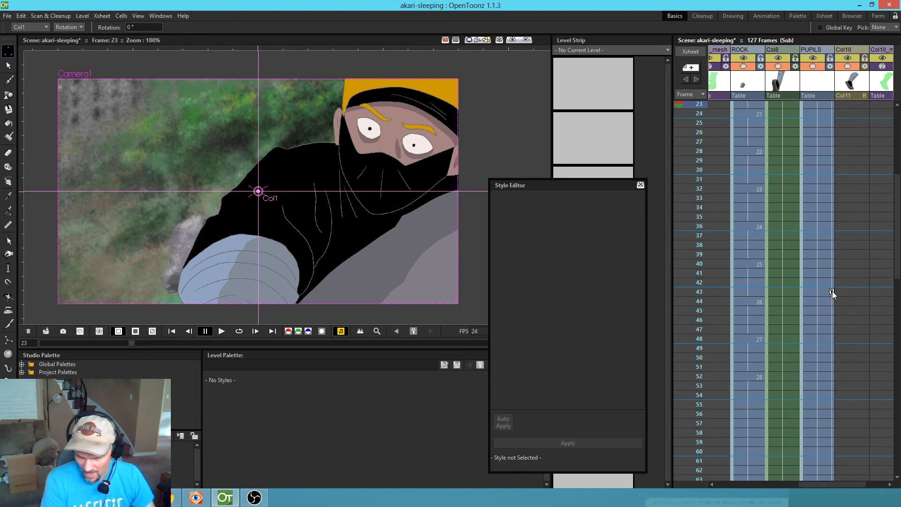
click(832, 292)
drag(832, 334, 832, 301)
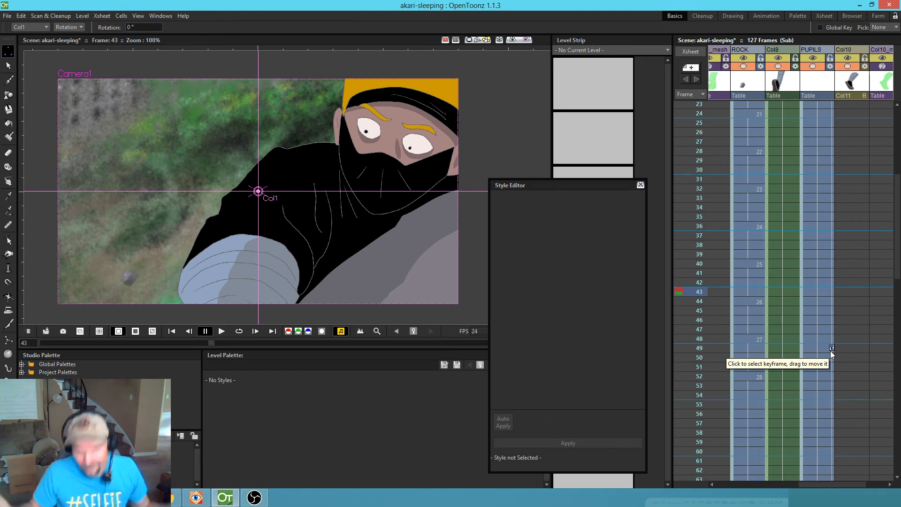
- Play the loop to review the pupil motion and check which keyframes remain in the PUPILS column
key(l)
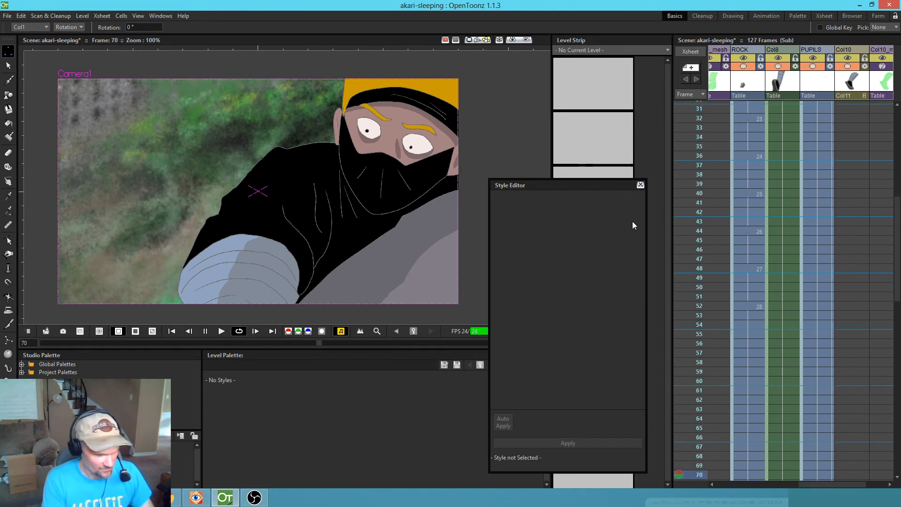
click(767, 203)
key(p)
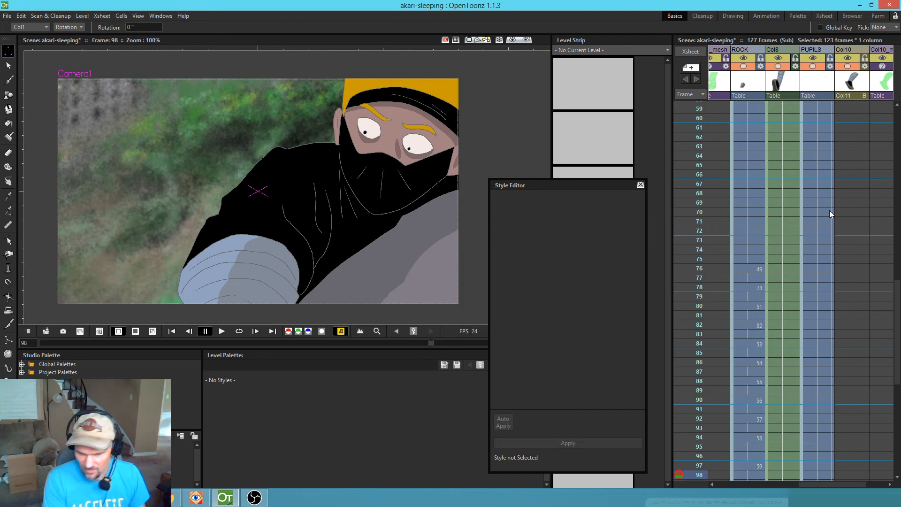
scroll(824, 226, up, 8)
scroll(818, 227, up, 3)
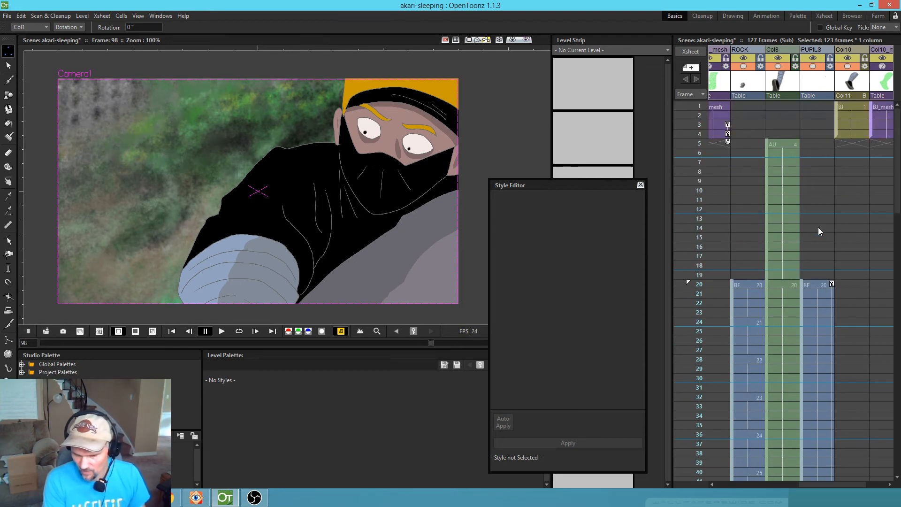
scroll(821, 235, down, 16)
scroll(828, 240, down, 3)
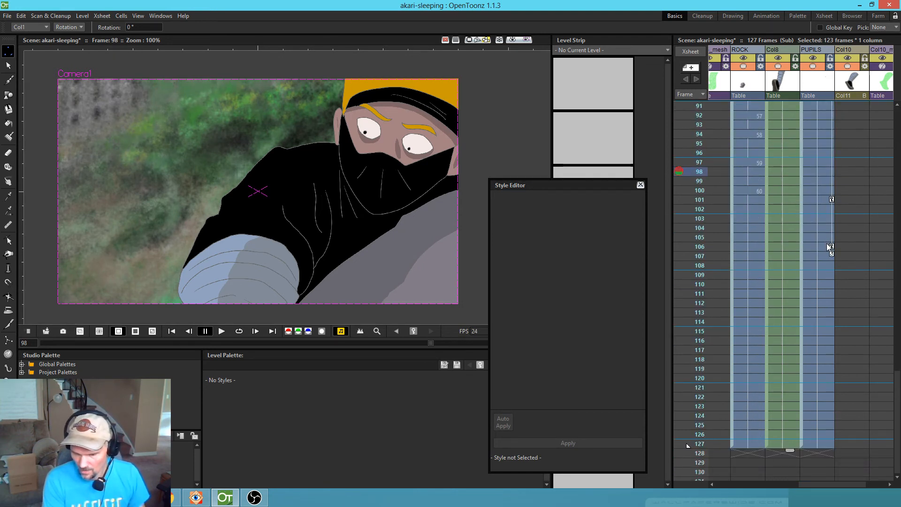
- Scrub through the frames to frame 77 and set a PUPILS keyframe there
click(705, 190)
drag(706, 199, 705, 124)
scroll(701, 169, up, 5)
scroll(702, 172, up, 15)
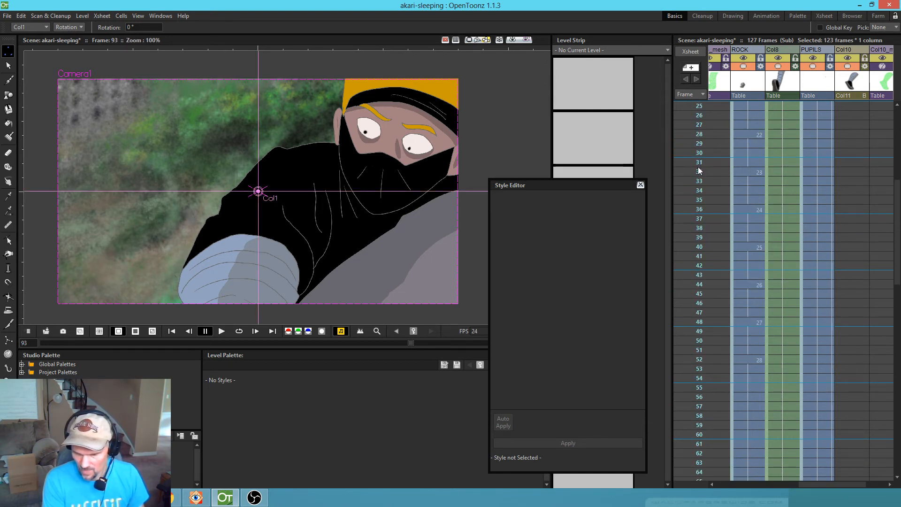
drag(704, 179, 692, 360)
scroll(692, 359, down, 3)
drag(703, 191, 706, 236)
key(p)
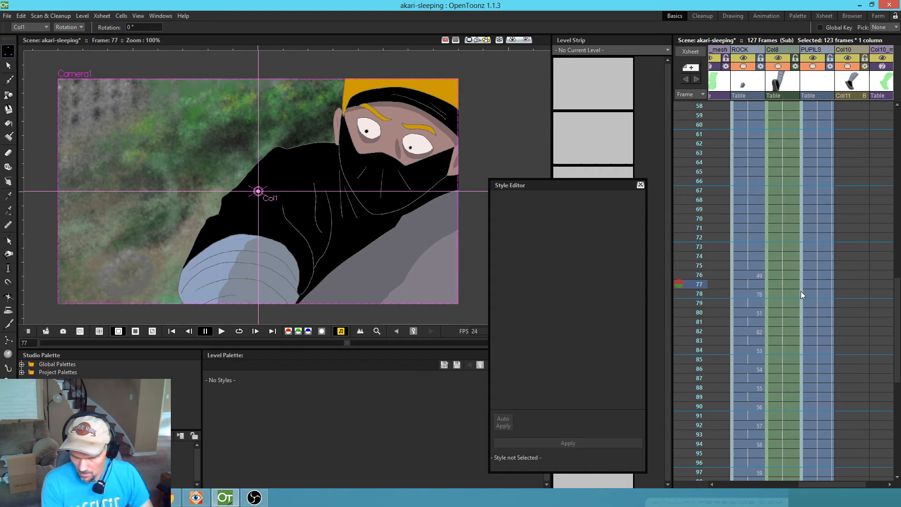
click(828, 286)
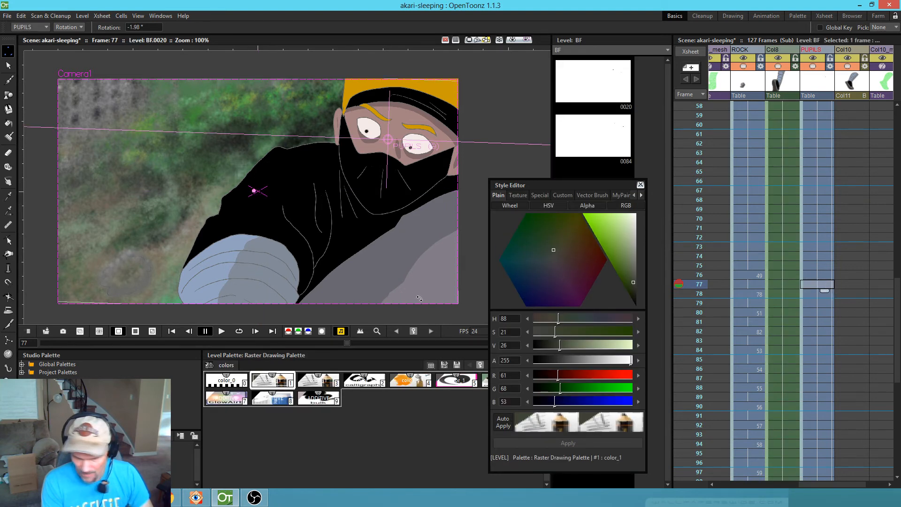
- Scrub and step through the frames around 42 to 82 to examine the pupils' drift toward the keyframe on frame 77
scroll(833, 228, up, 7)
drag(696, 144, 683, 348)
scroll(684, 349, down, 4)
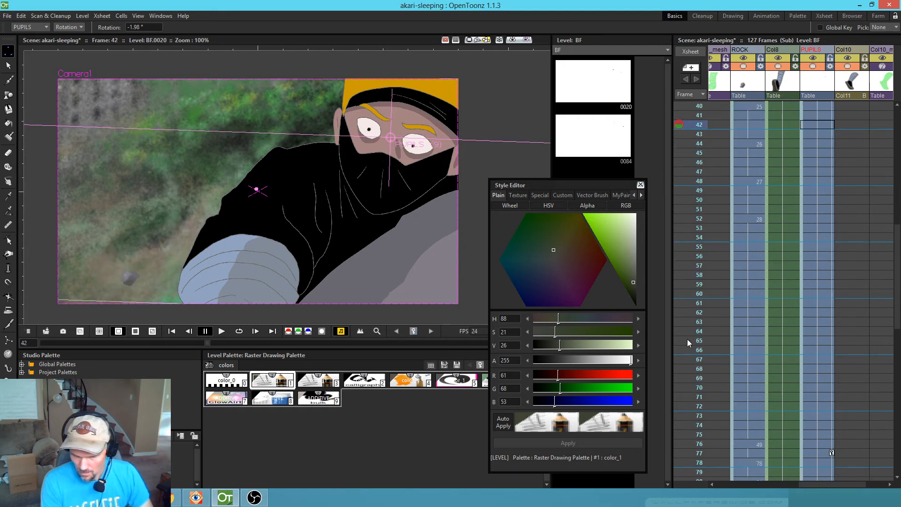
key(Down)
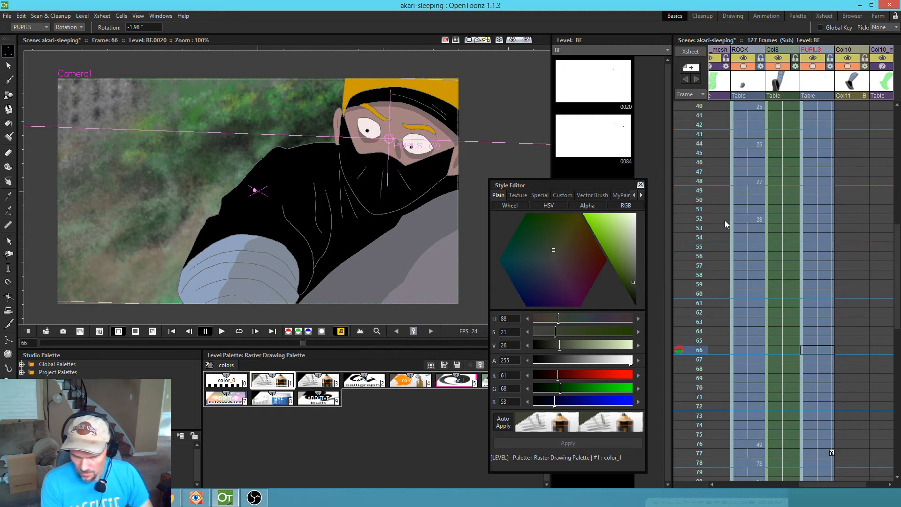
key(Up)
key(Up)
key(Up)
key(Up)
key(Up)
key(Up)
key(Up)
key(Up)
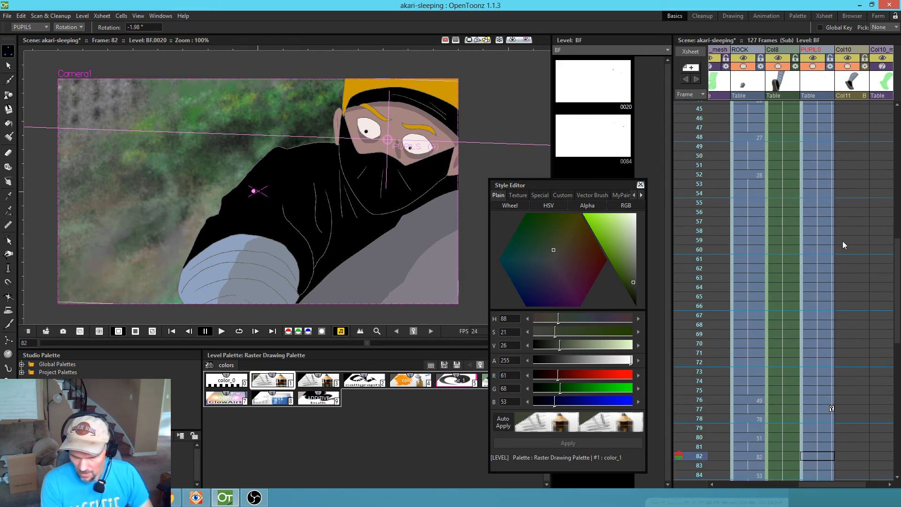
key(Down)
- Step forward and back through the frames after frame 77 to examine the pupil motion between the keyframes on frames 77 and 101
scroll(840, 365, down, 4)
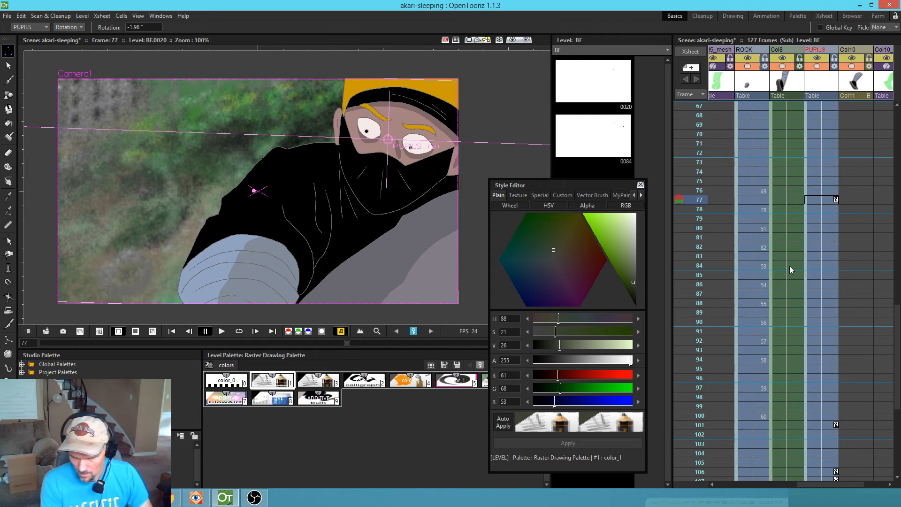
key(Down)
key(Down)
key(Down)
key(Down)
key(Down)
key(Down)
key(Down)
key(Down)
key(Down)
key(Down)
key(Down)
key(Down)
key(Down)
key(Down)
key(Down)
key(Down)
key(Down)
key(Down)
key(Down)
key(Down)
key(Down)
key(Down)
key(Down)
key(Down)
key(Down)
key(Down)
key(Down)
key(Down)
key(Down)
key(Down)
key(Down)
key(Down)
key(Down)
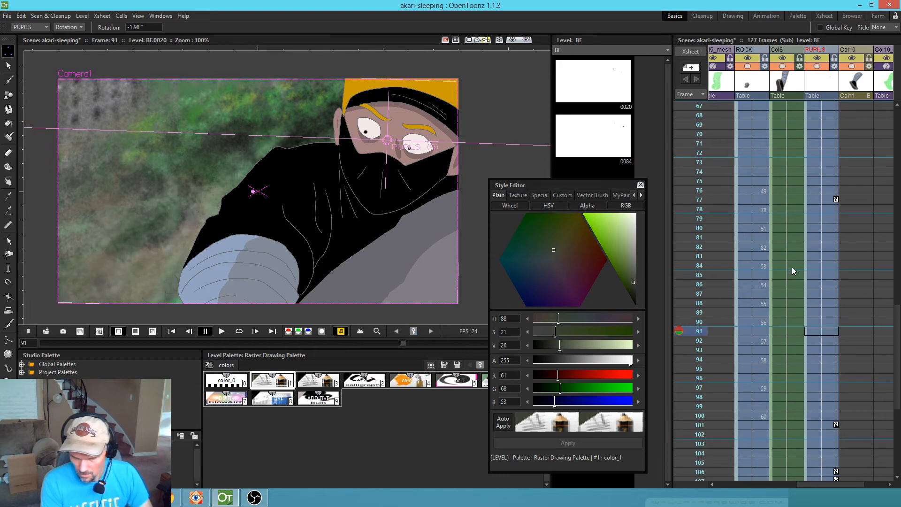
key(Up)
key(Up)
key(Up)
key(Up)
key(Up)
key(Up)
key(Up)
key(Up)
key(Up)
key(Up)
key(Up)
key(Up)
key(Up)
key(Up)
key(Up)
key(Up)
key(Up)
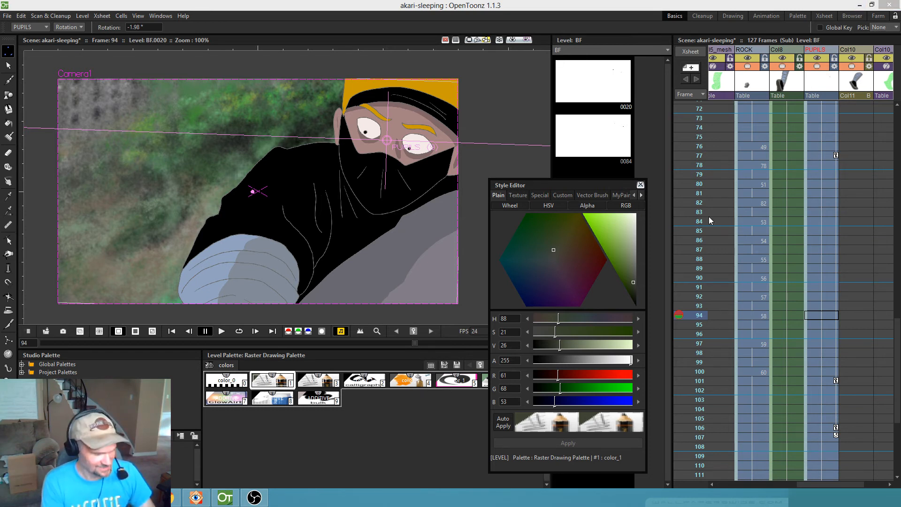
- Play the marked range in a loop to review the pupil timing with the keyframe on frame 77
click(805, 237)
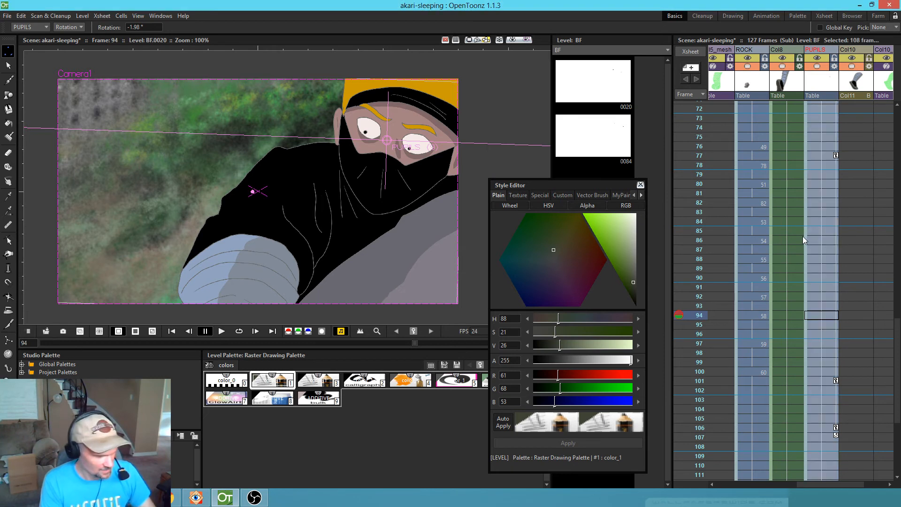
key(l)
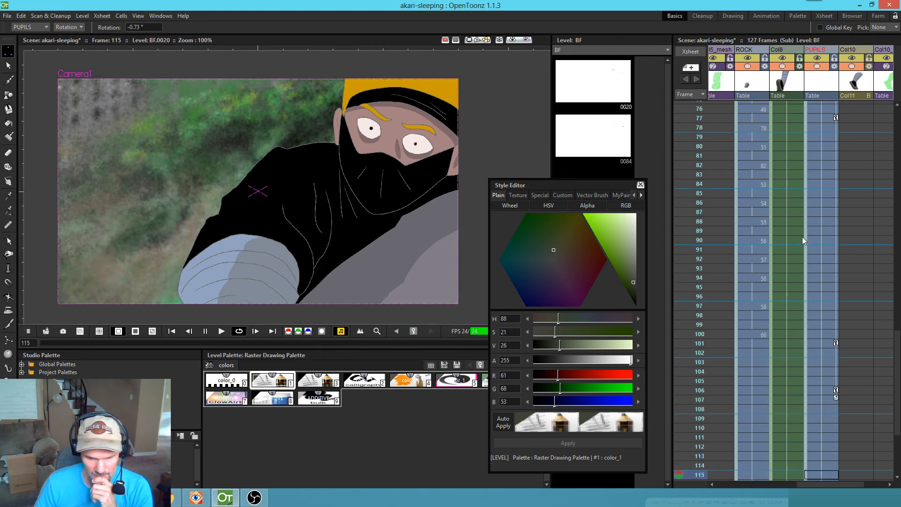
key(l)
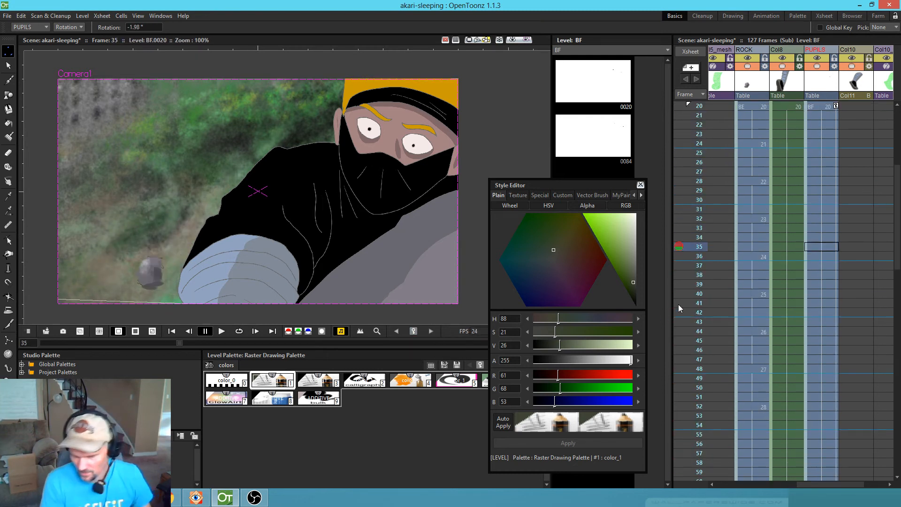
- Scrub through the frames from 35 to 78 to examine how the pupils follow the falling rock
drag(698, 247, 700, 407)
scroll(719, 338, down, 2)
scroll(721, 305, down, 2)
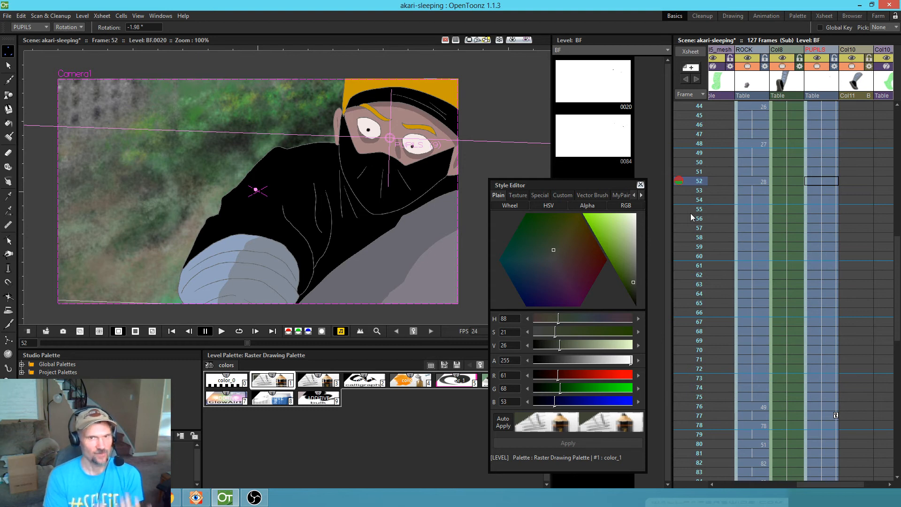
drag(693, 206, 707, 425)
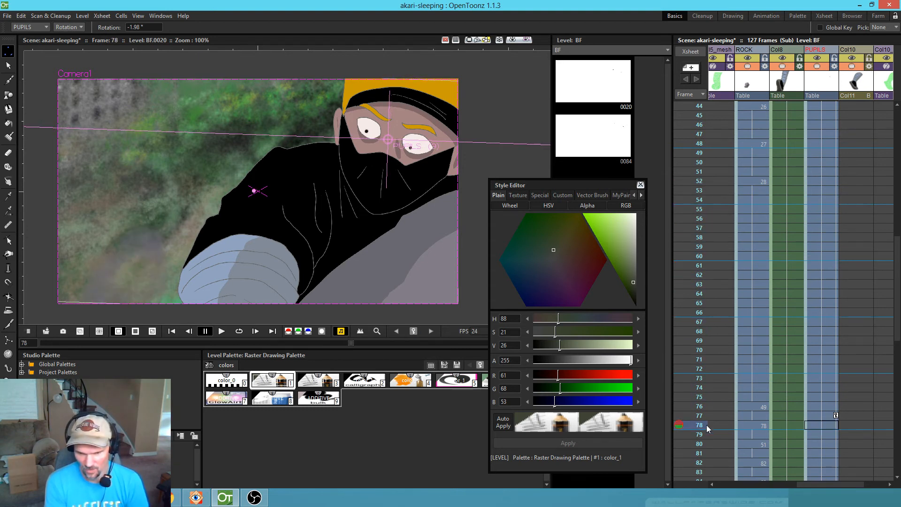
drag(775, 408, 789, 220)
mouse_move(694, 237)
mouse_down()
mouse_move(703, 446)
mouse_move(709, 241)
mouse_up()
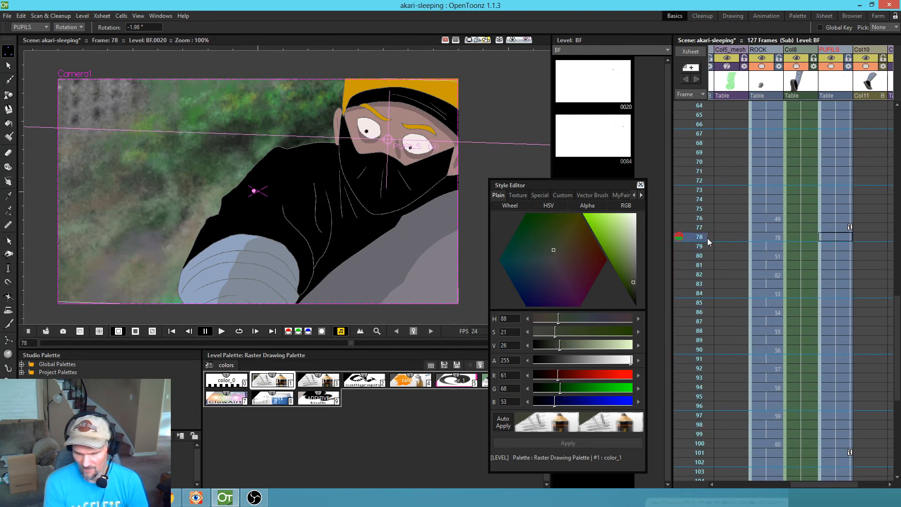
- Select the PUPILS keyframe on frame 77 and save the scene
click(850, 229)
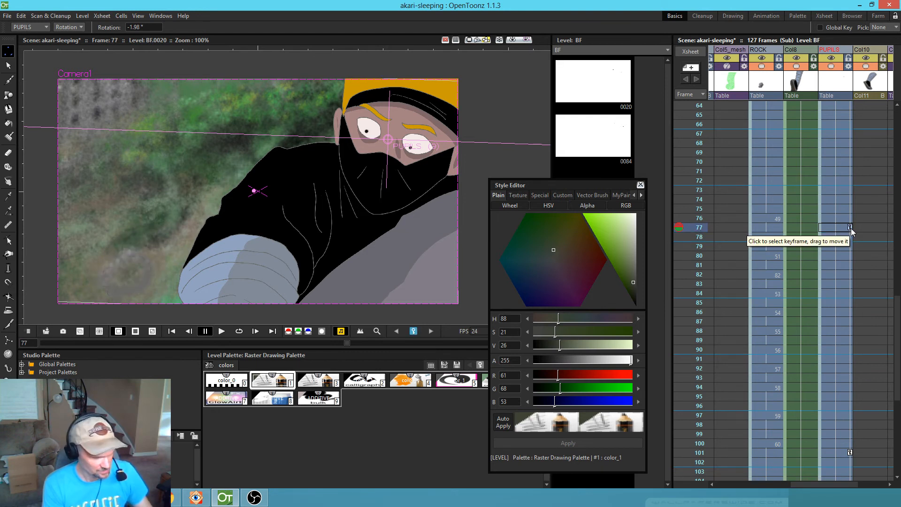
drag(797, 290, 783, 278)
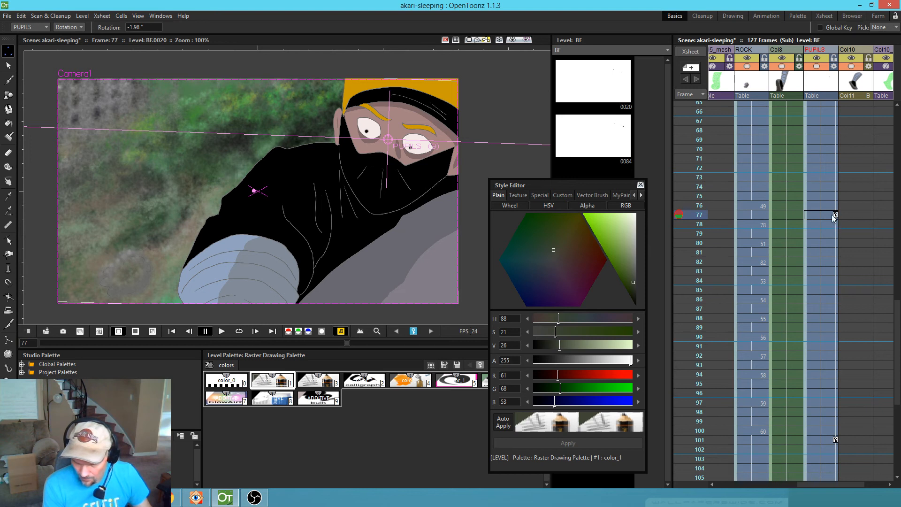
key(ctrl+s)
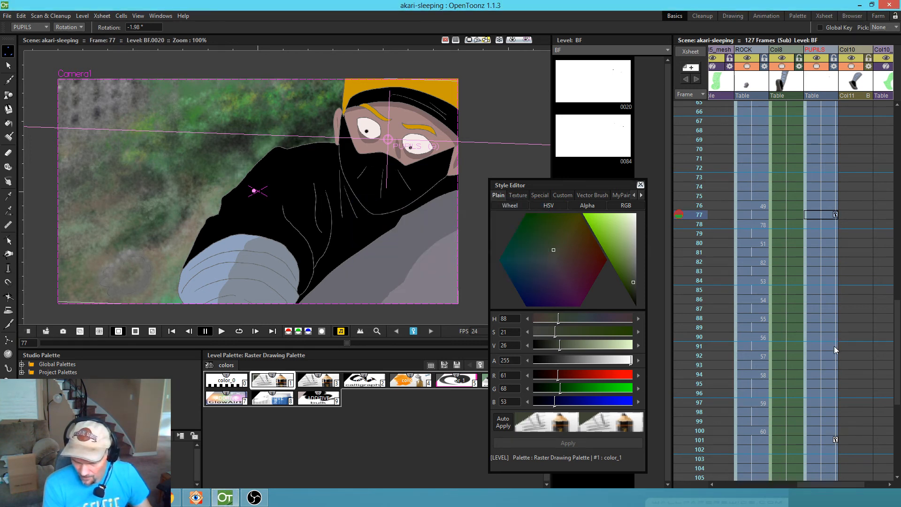
- Set a PUPILS keyframe on frame 91 and review the pupil motion in looped playback
click(835, 346)
click(414, 332)
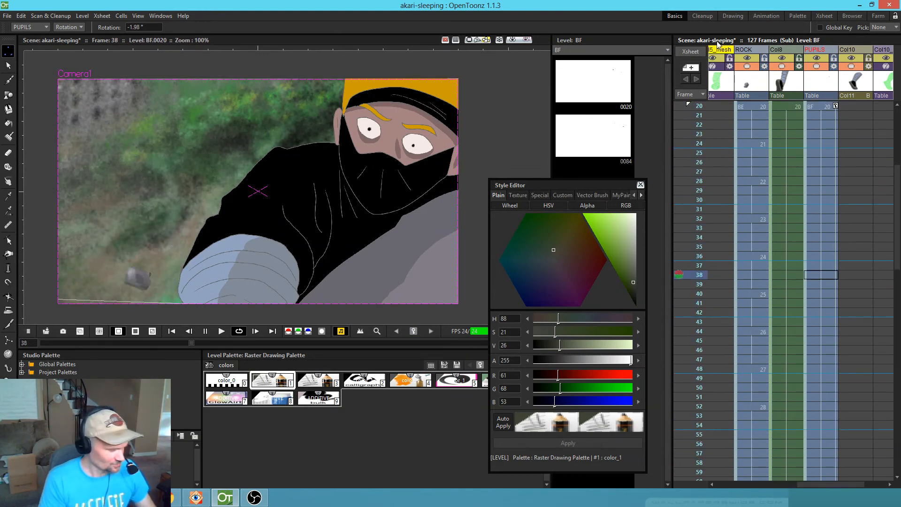
key(l)
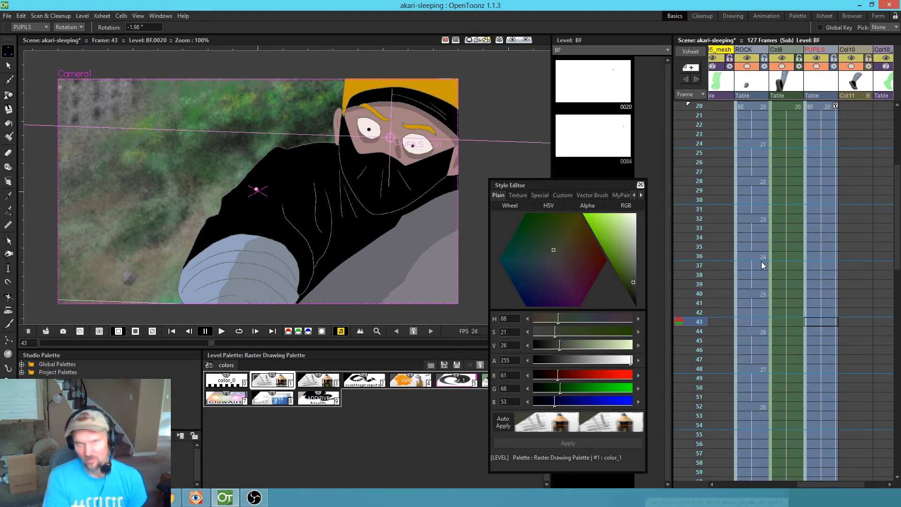
- Set the playback range's start marker on frame 1
drag(732, 274, 859, 287)
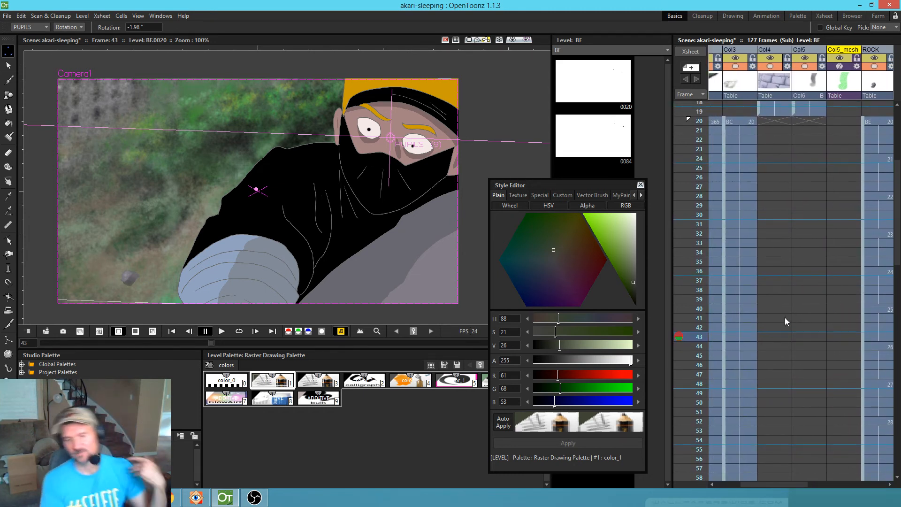
drag(813, 298, 868, 394)
scroll(681, 235, up, 5)
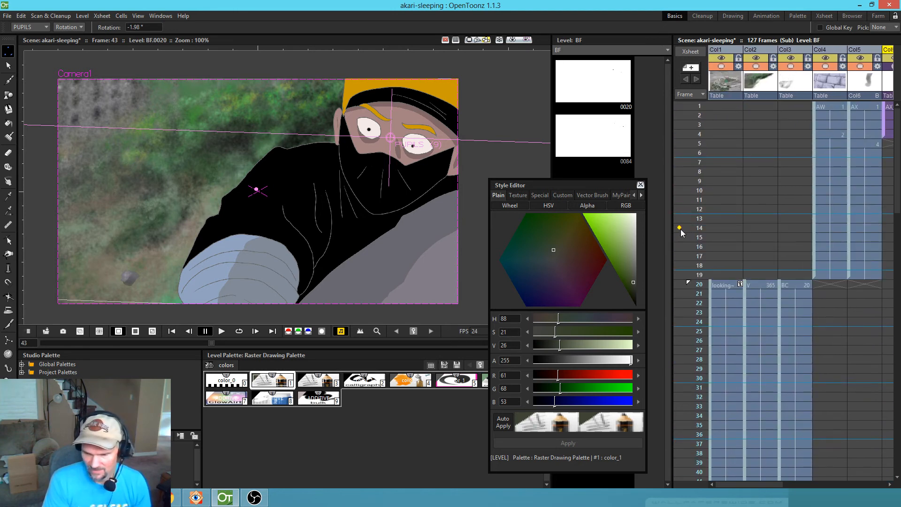
right_click(689, 105)
click(706, 109)
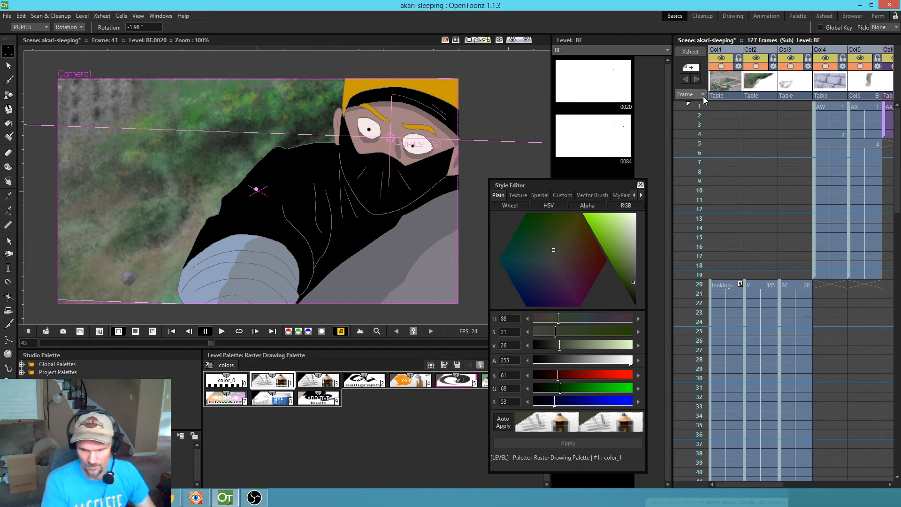
- Play the shot in a loop from frame 1 to review it, and save the scene with Save All
click(696, 107)
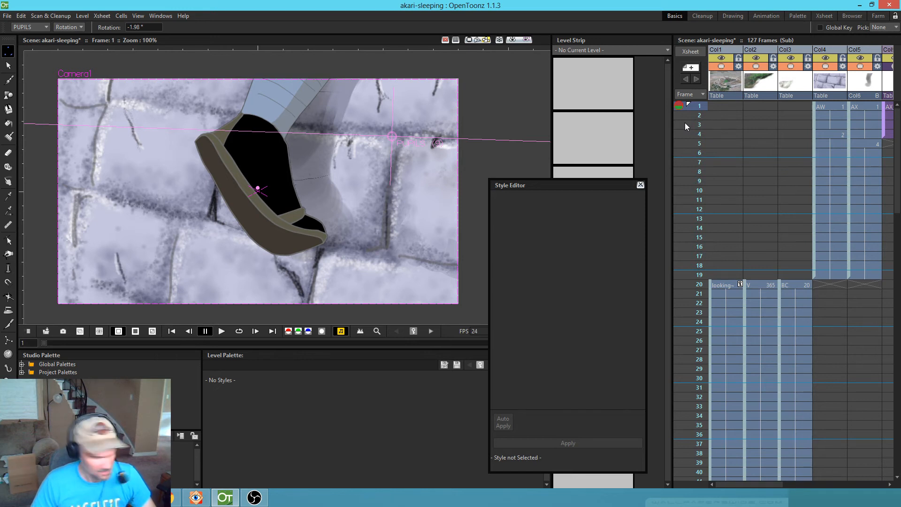
key(l)
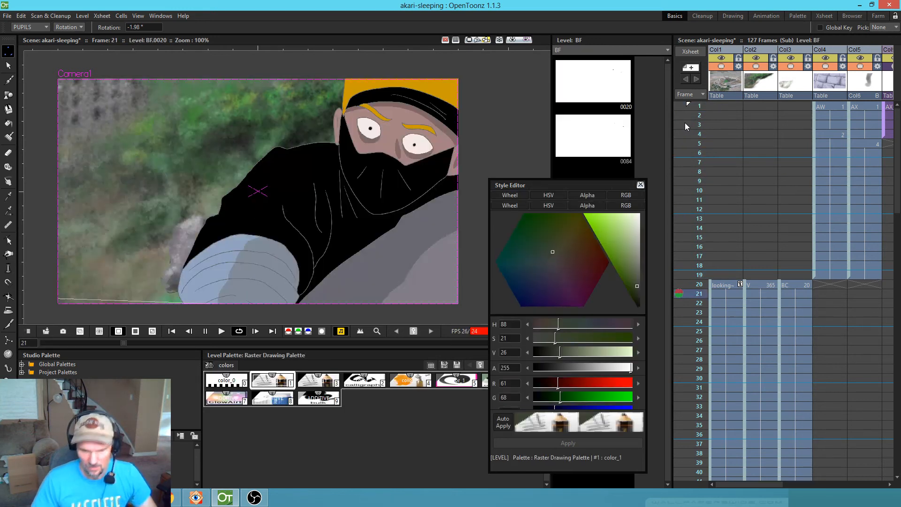
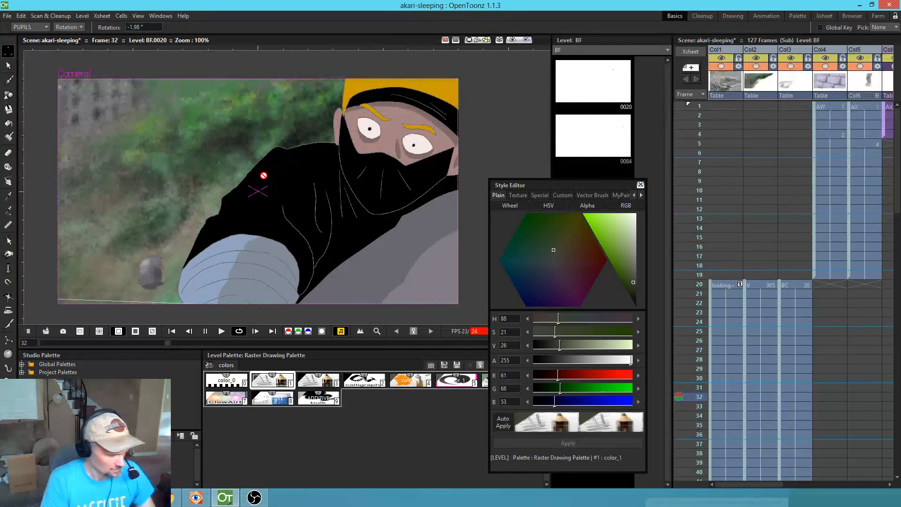
key(l)
click(7, 17)
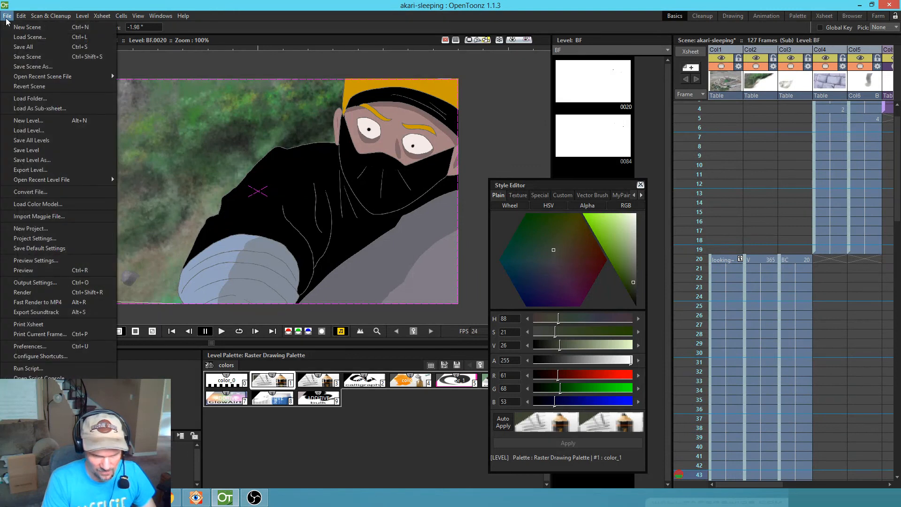
click(8, 47)
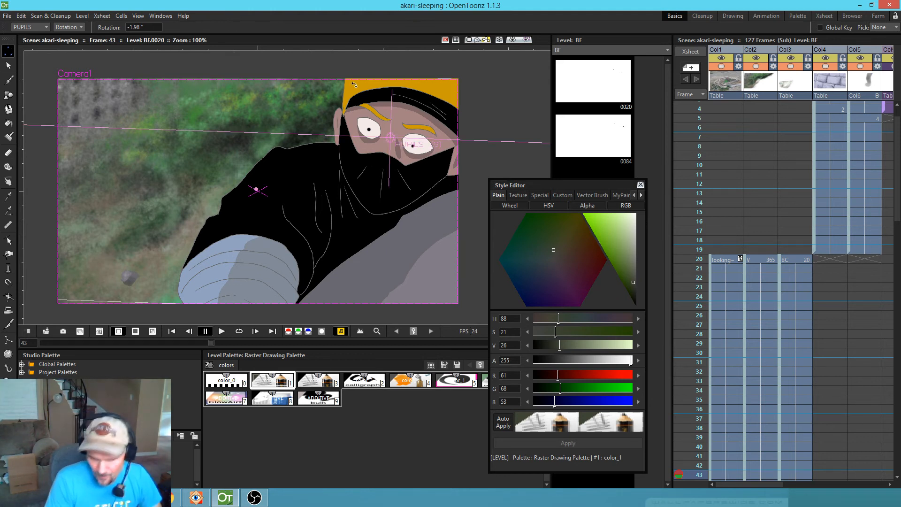
- Target Camera1 with the Animate tool and set camera keyframes on frames 1 and 20
scroll(771, 192, up, 1)
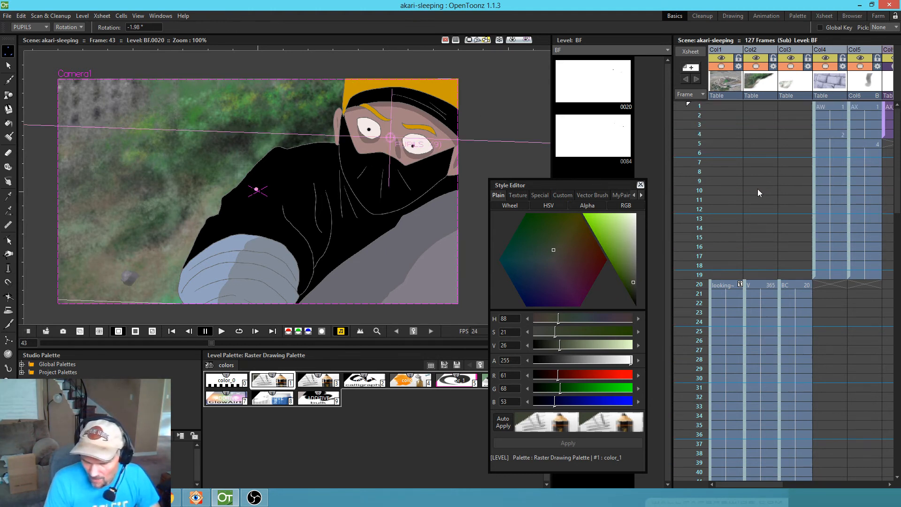
click(694, 105)
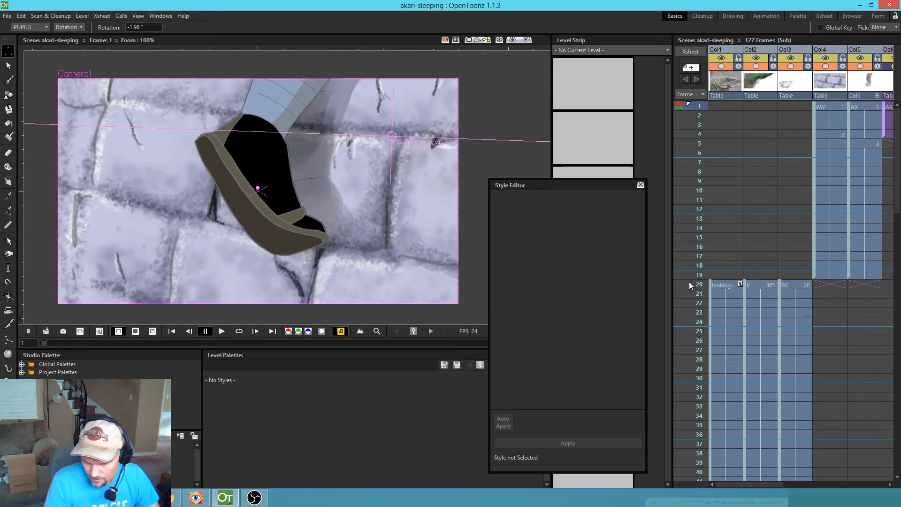
click(38, 27)
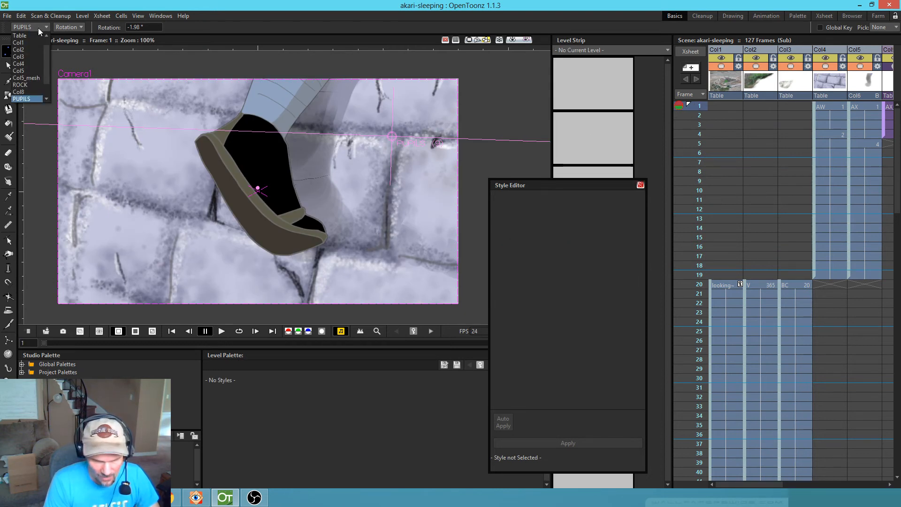
click(38, 27)
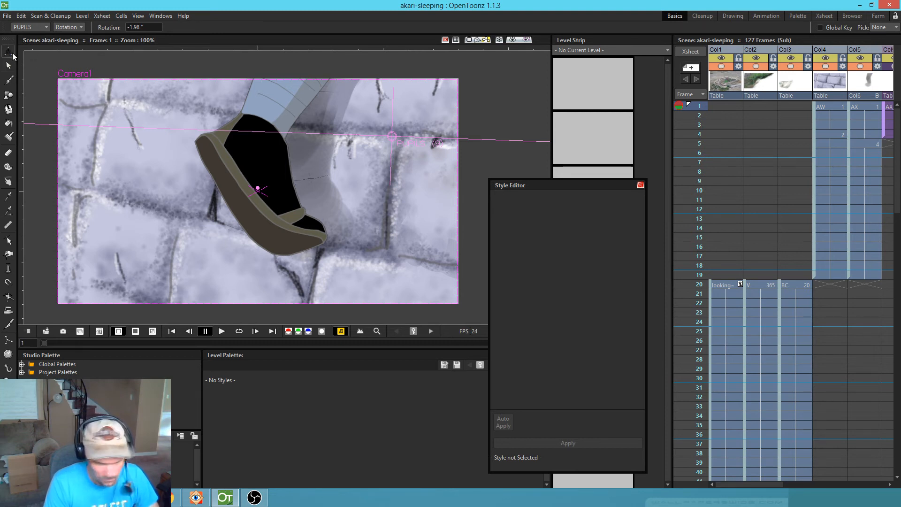
click(39, 29)
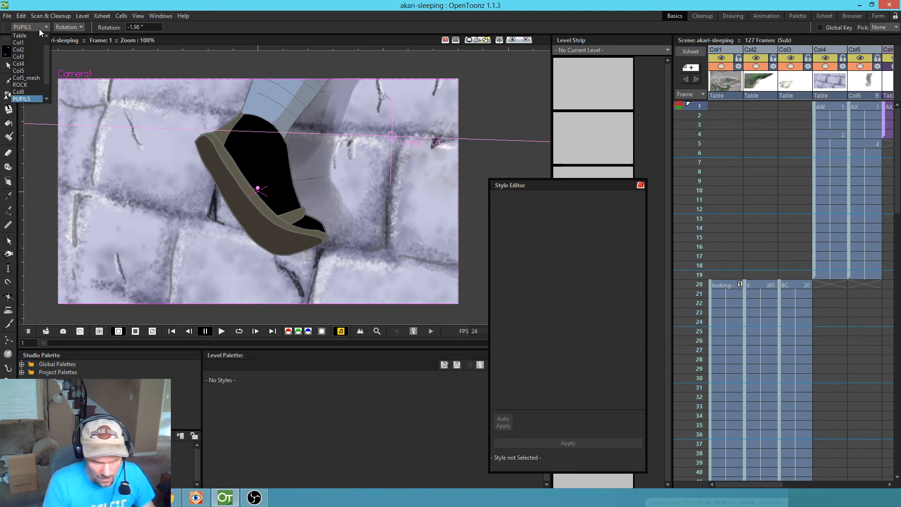
click(32, 35)
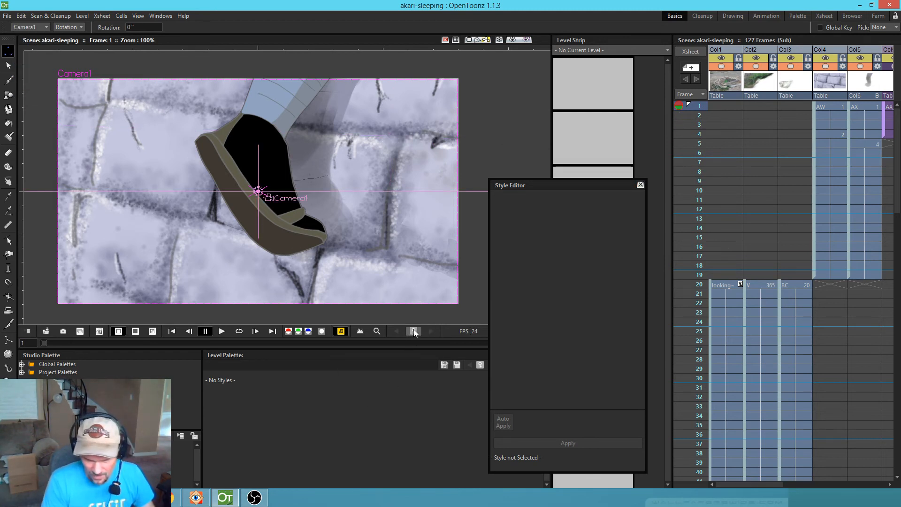
click(687, 285)
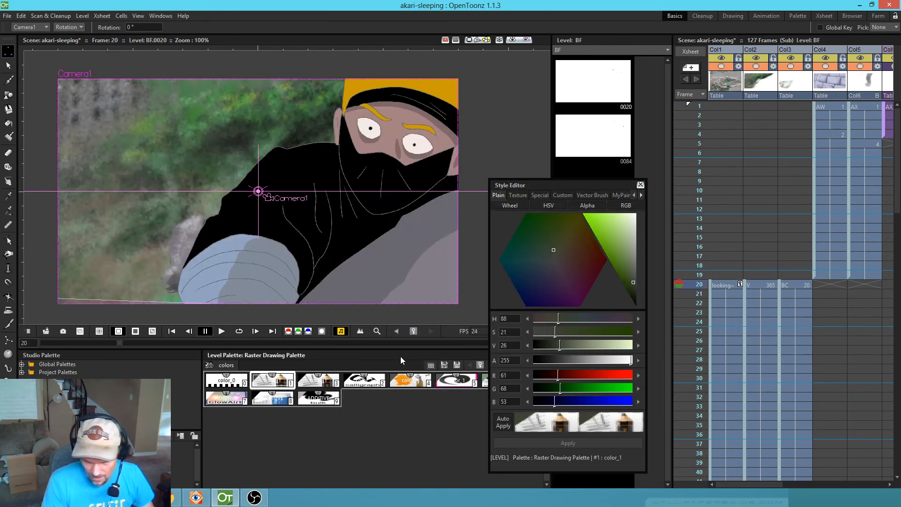
click(414, 331)
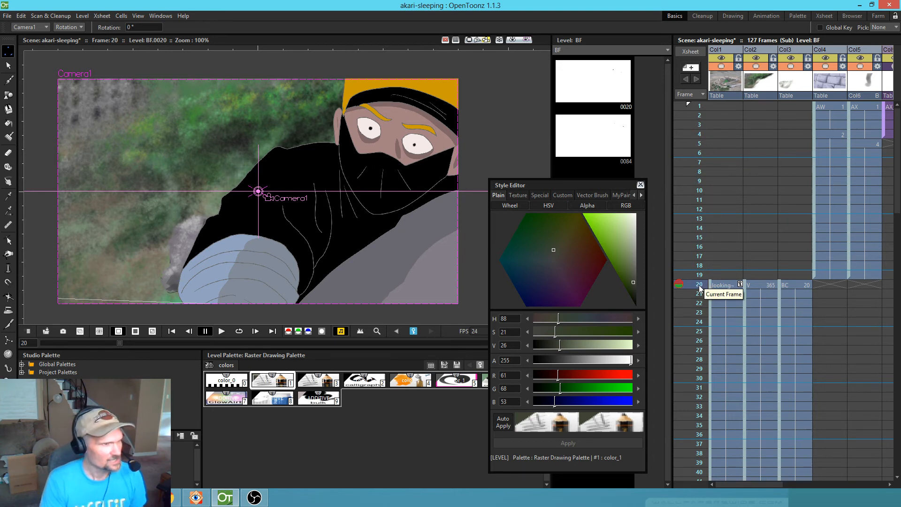
- Compare the camera framing on frames 1 and 20
drag(749, 195, 825, 163)
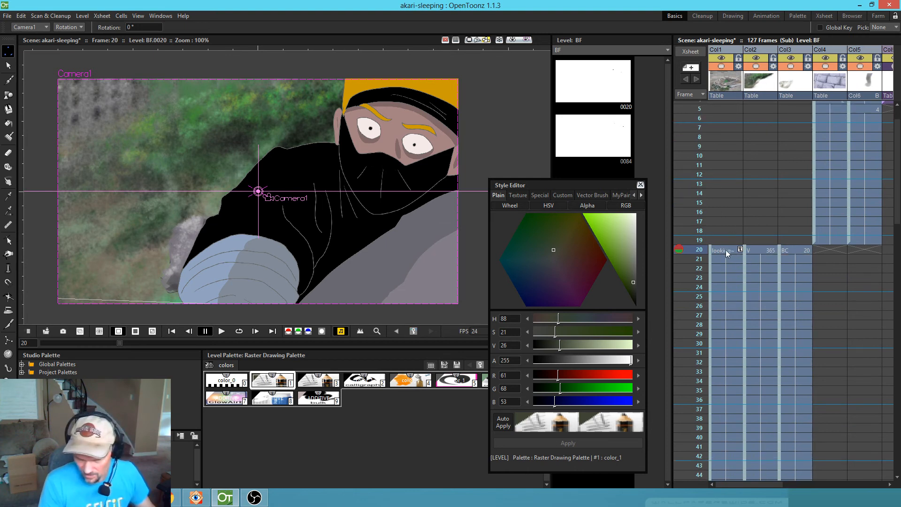
scroll(695, 170, up, 2)
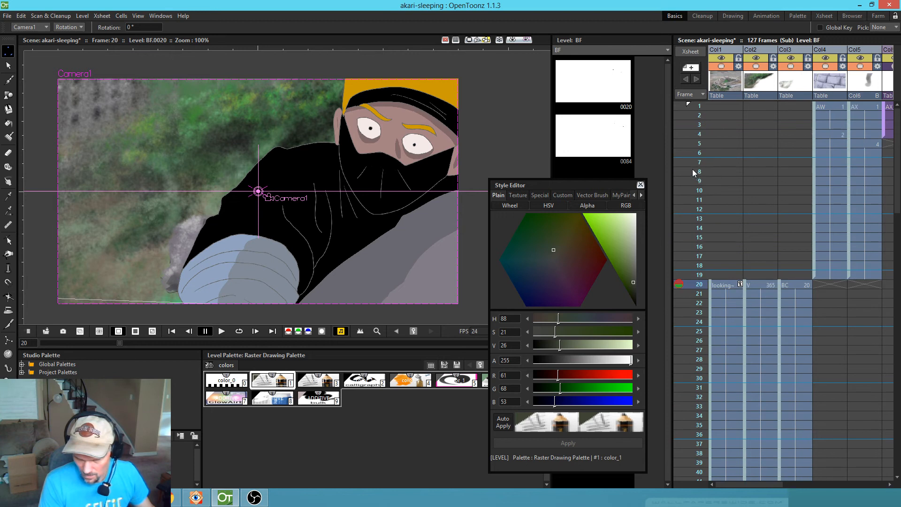
click(697, 104)
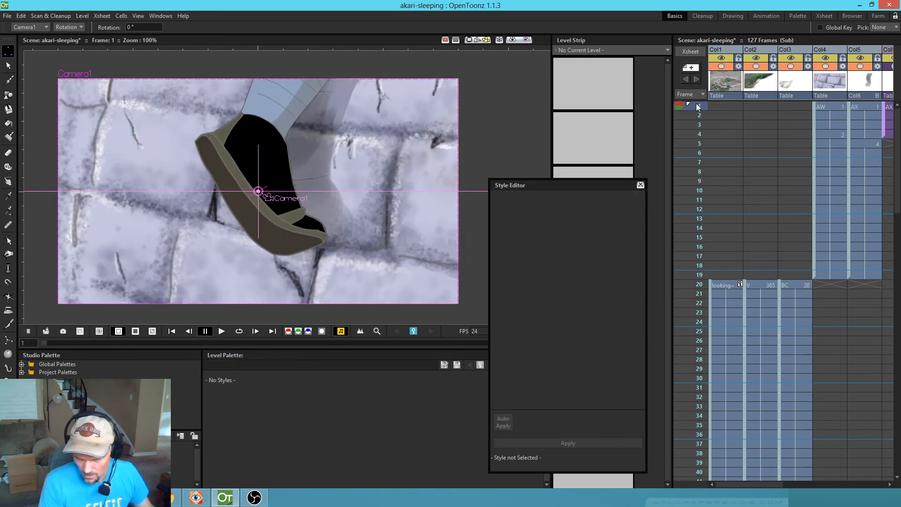
click(721, 284)
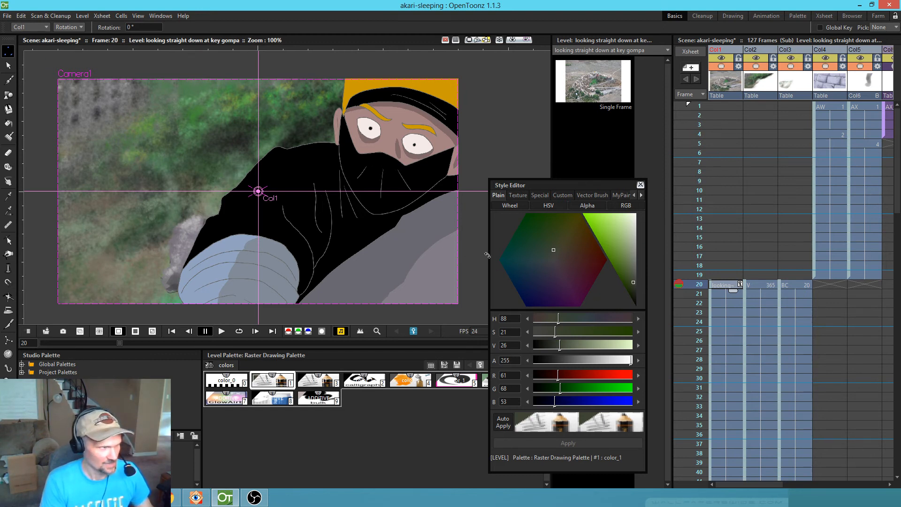
- Target Camera1 on frame 39 and reduce its scale slightly to tighten the framing
scroll(754, 310, down, 2)
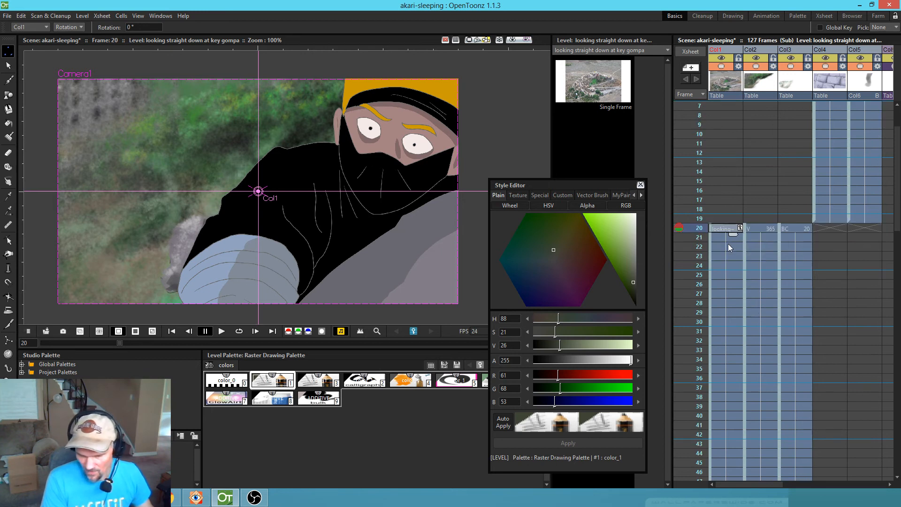
scroll(728, 244, down, 4)
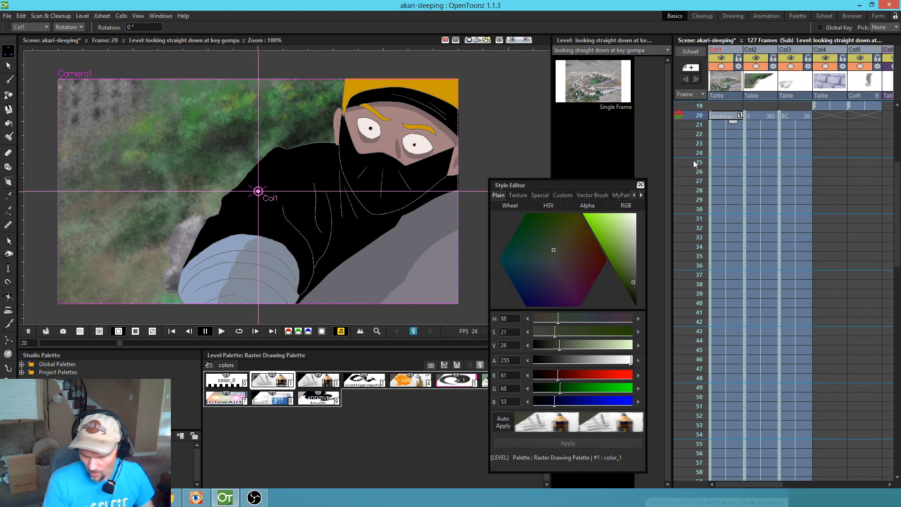
drag(696, 118, 691, 293)
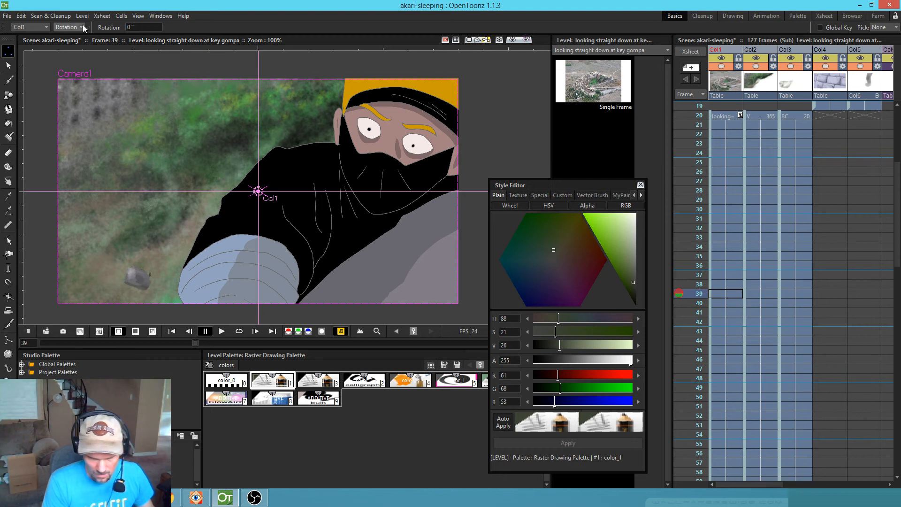
click(43, 27)
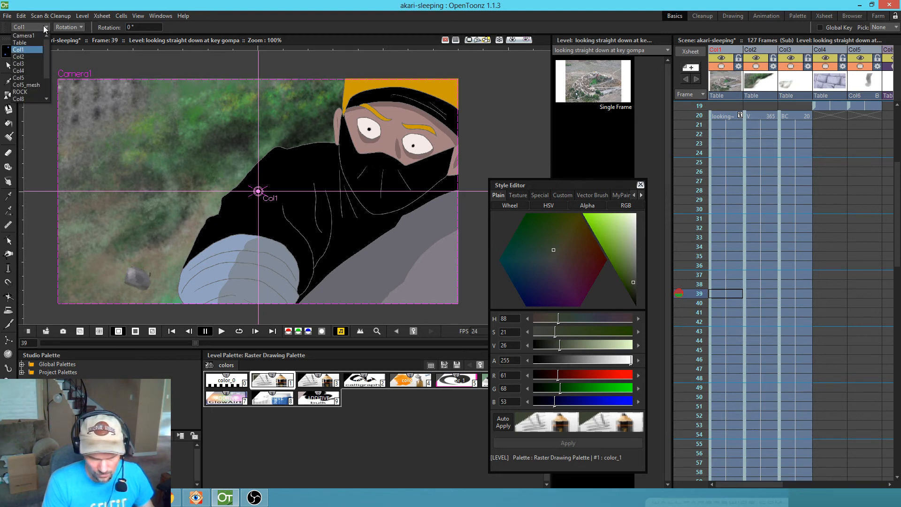
click(41, 36)
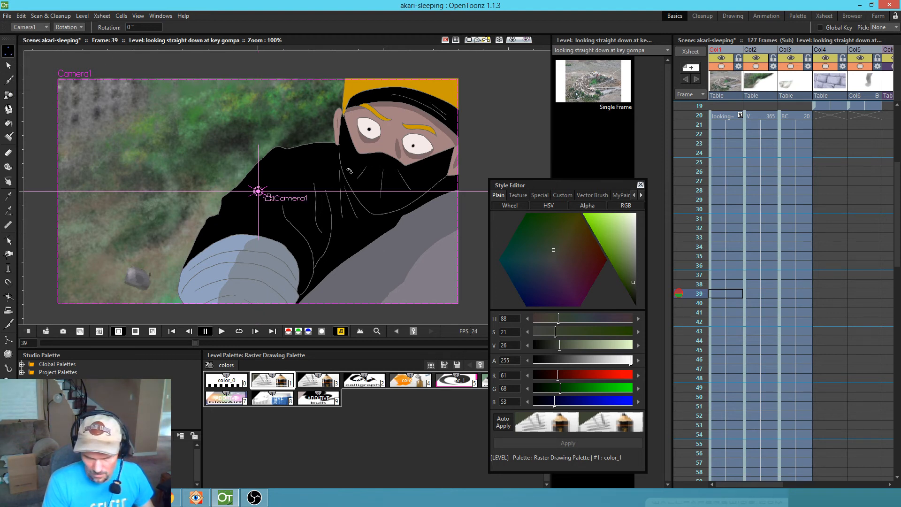
click(81, 27)
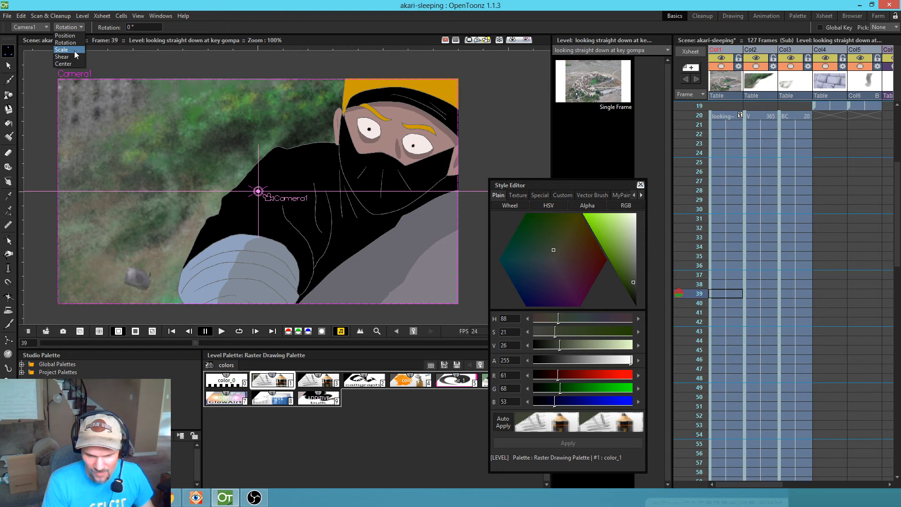
click(74, 50)
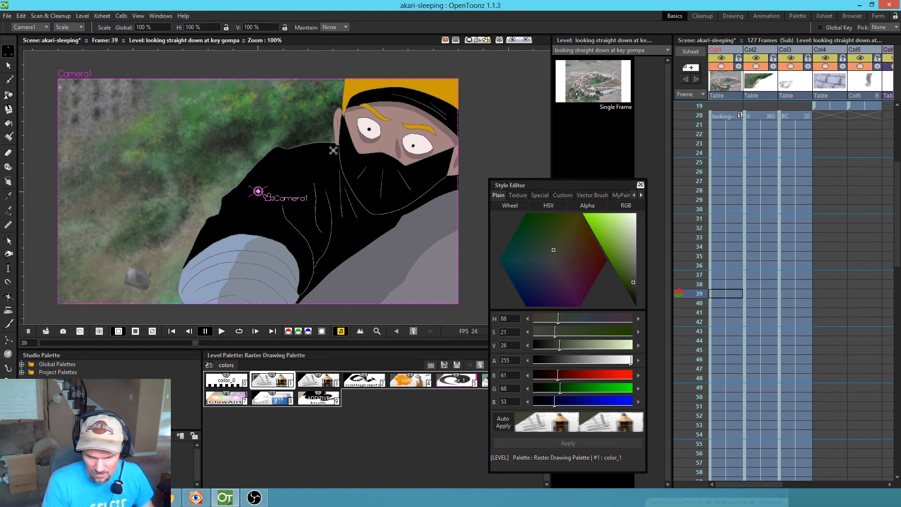
drag(333, 149, 326, 159)
- Move Camera1 on frame 39 to about E/W 8.79 mm and N/S -17.97 mm
click(81, 26)
click(68, 35)
mouse_move(193, 223)
mouse_down()
mouse_move(198, 217)
mouse_move(195, 228)
mouse_up()
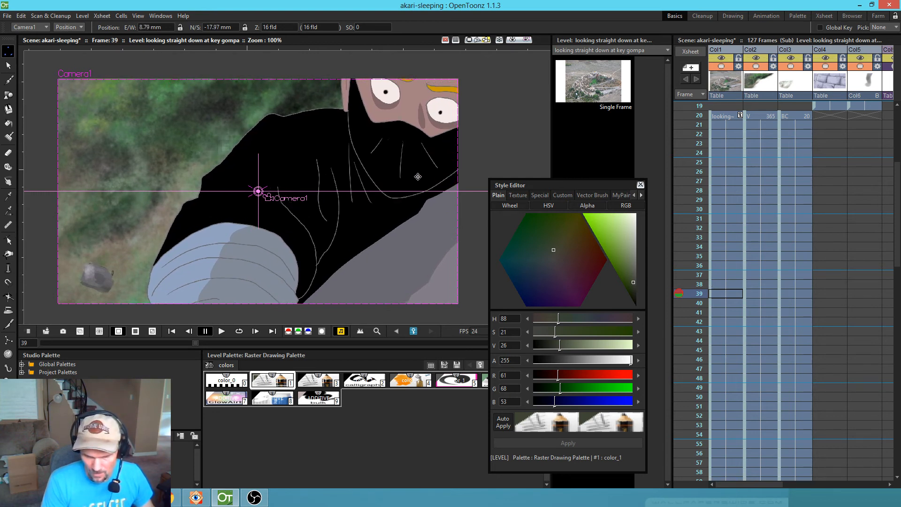
- Move Camera1 on frame 54 to about E/W 37.46 mm and N/S 21.79 mm, reframing toward the character's face
drag(687, 117, 669, 437)
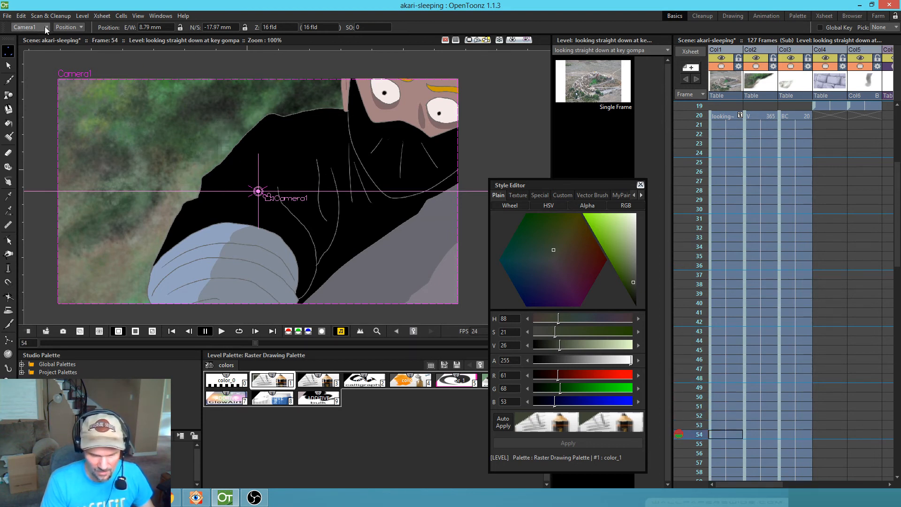
click(69, 28)
click(71, 27)
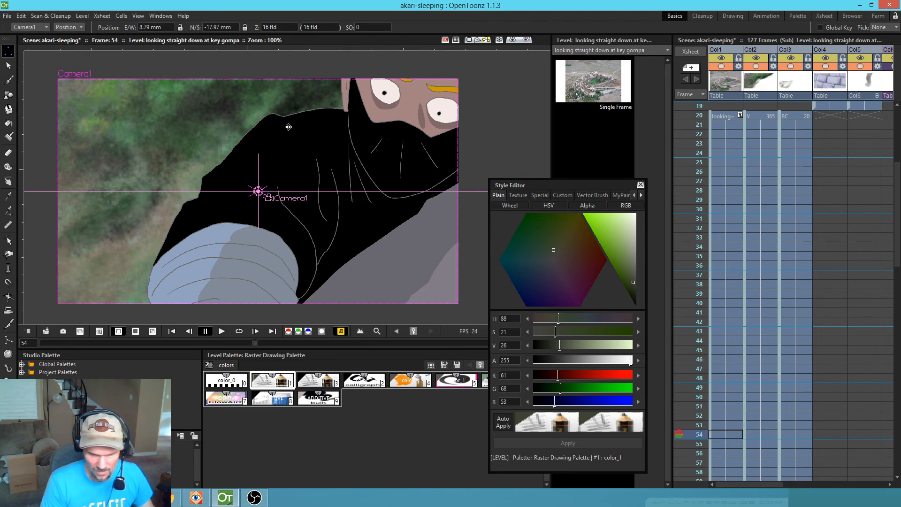
mouse_move(301, 122)
mouse_down()
mouse_move(309, 119)
mouse_move(288, 124)
mouse_move(304, 110)
mouse_up()
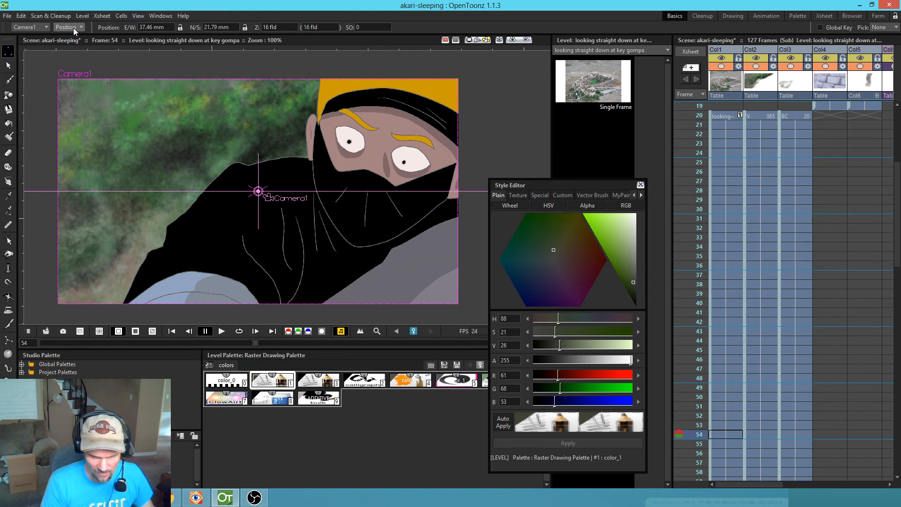
- Set Camera1's global scale to 100% on frame 59
click(692, 445)
scroll(693, 451, down, 3)
click(694, 409)
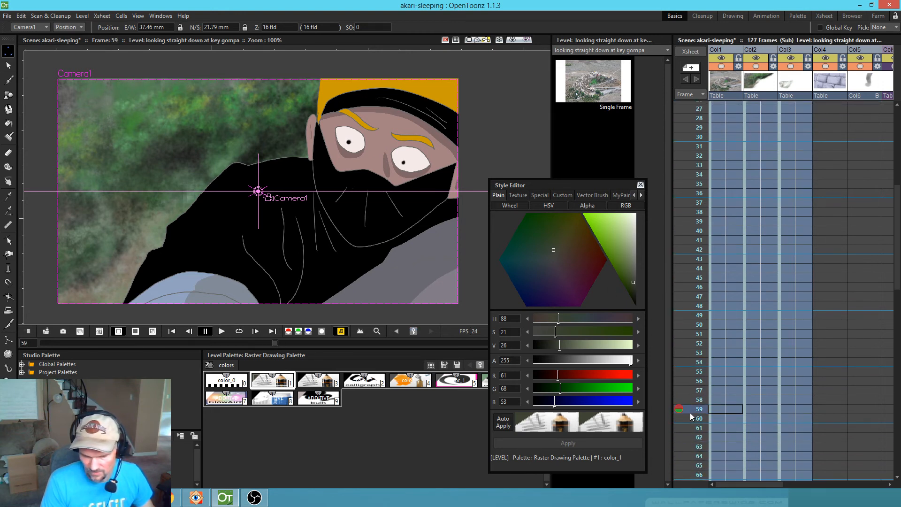
click(69, 28)
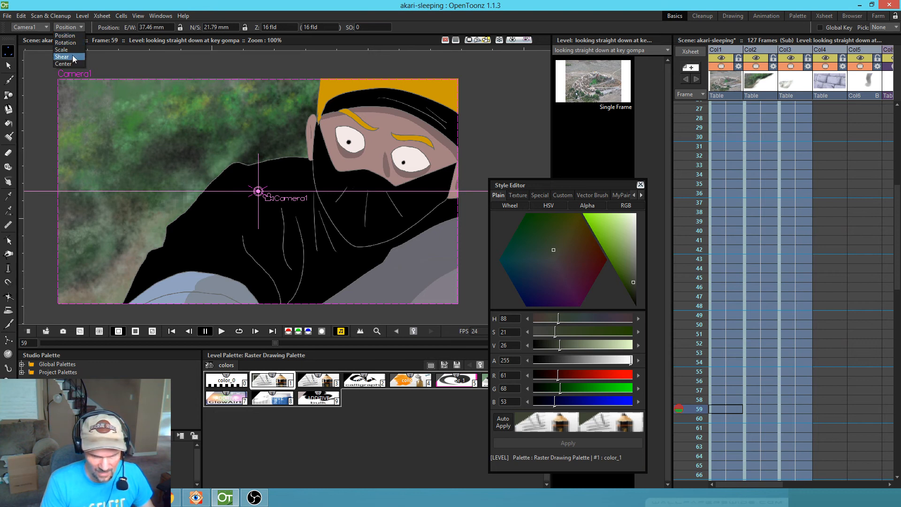
drag(366, 212, 363, 209)
key(ctrl+z)
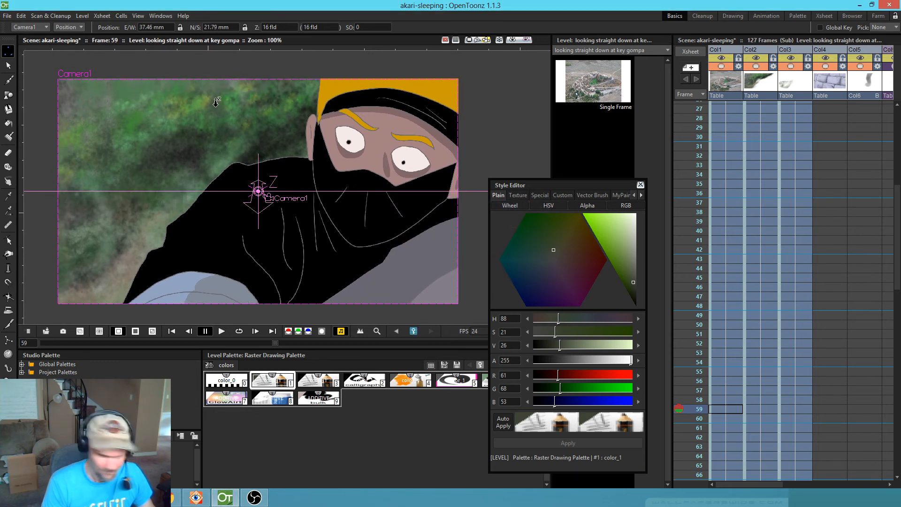
click(68, 27)
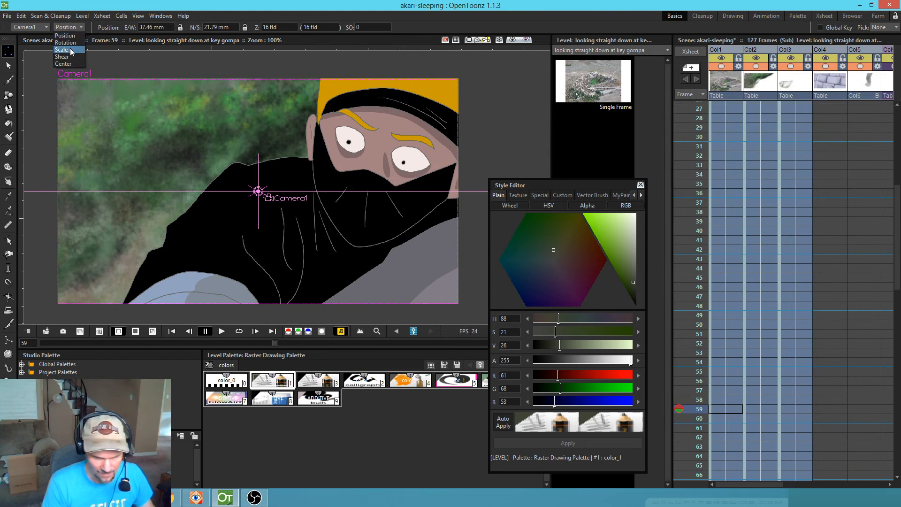
click(70, 48)
drag(308, 135, 314, 132)
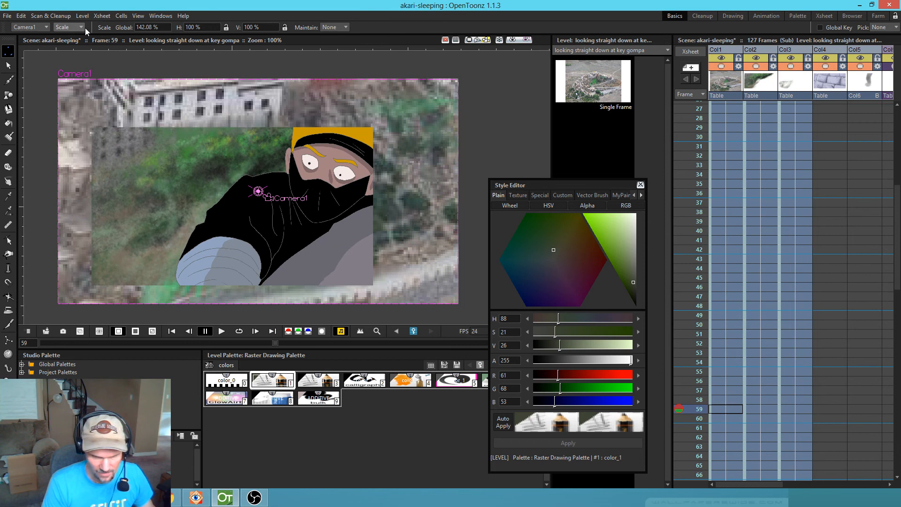
drag(172, 27, 97, 18)
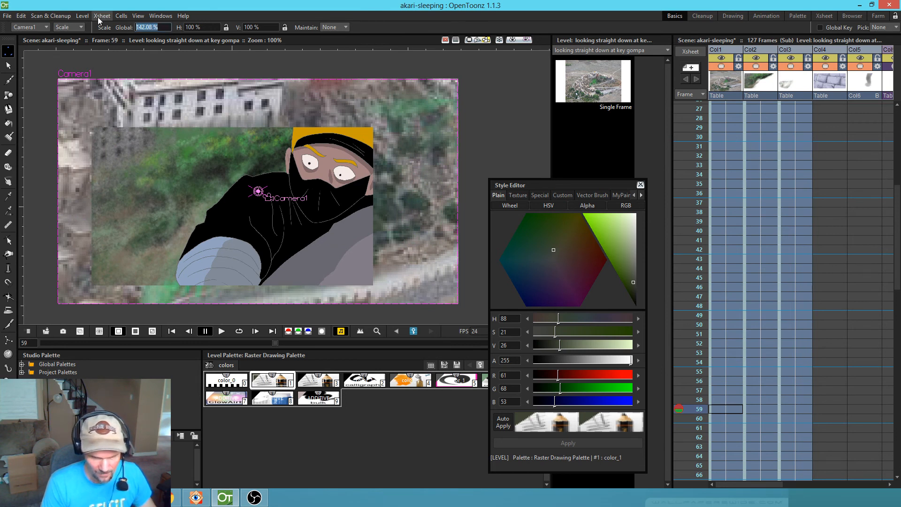
text(100)
key(Return)
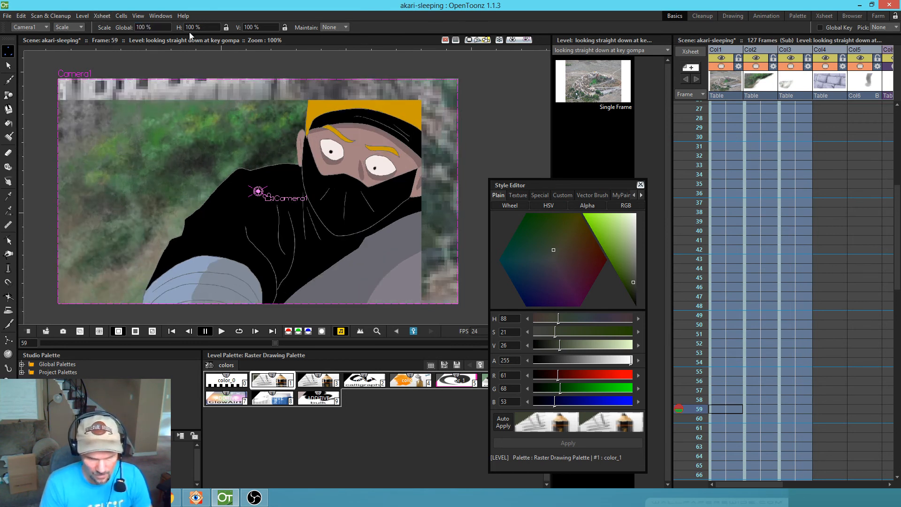
- Set both the E/W and N/S positions of Camera1 to 0 mm on frame 59
click(71, 27)
click(75, 37)
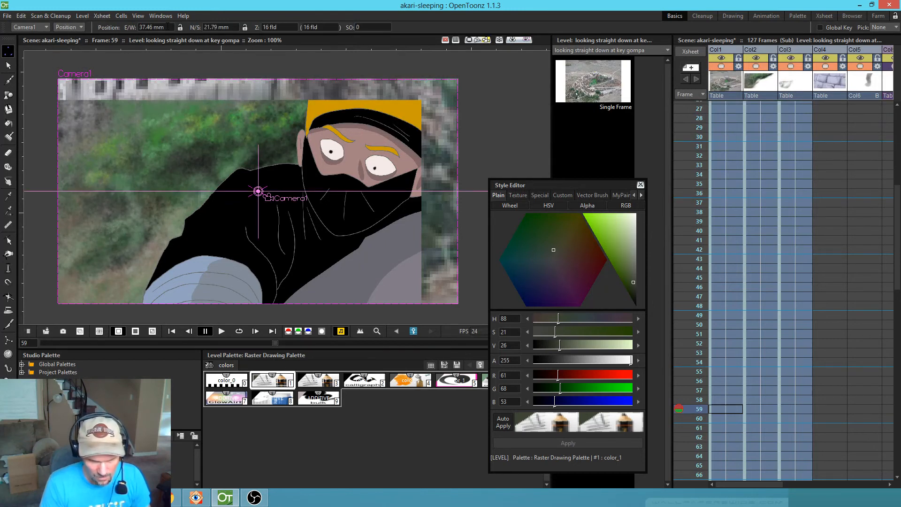
drag(168, 26, 133, 28)
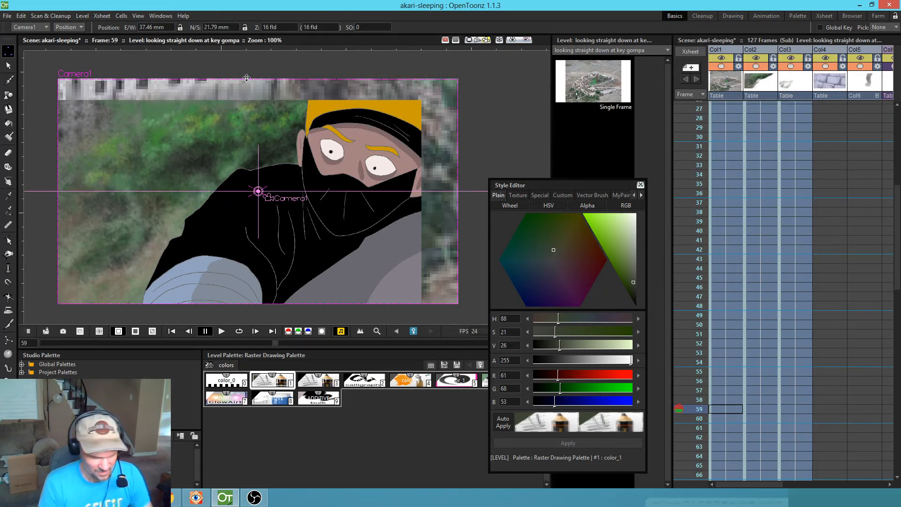
key(0)
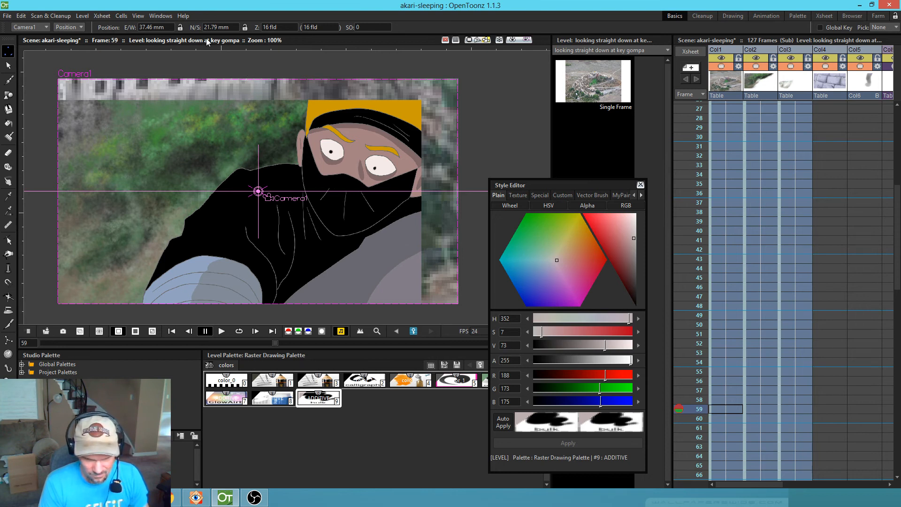
drag(165, 27, 137, 28)
text(0)
key(Return)
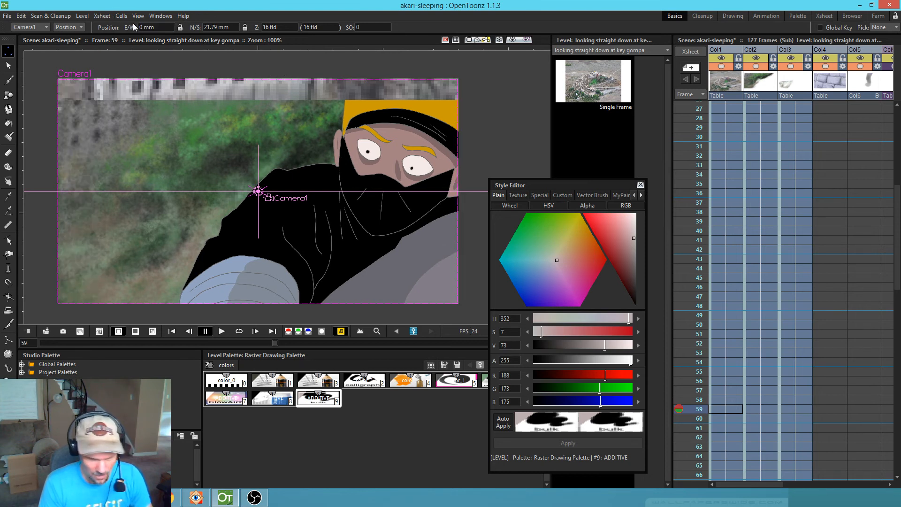
drag(230, 27, 203, 27)
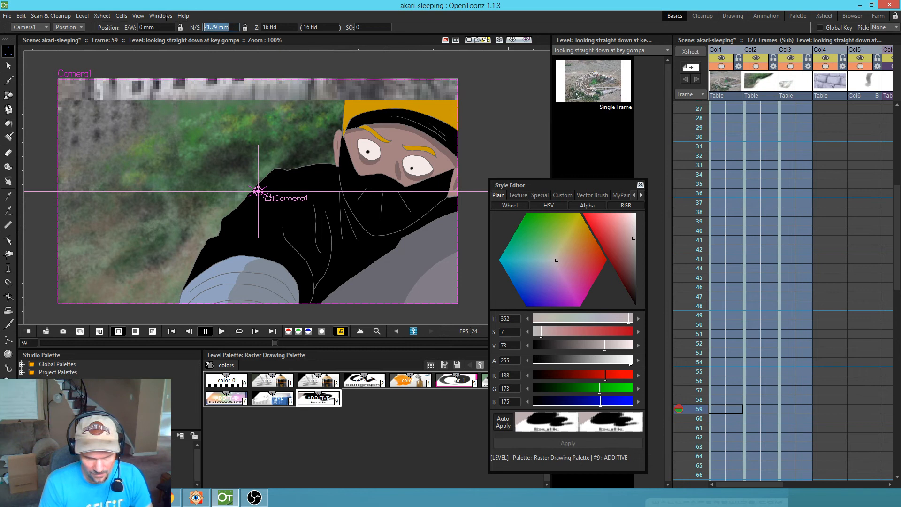
text(0)
key(Return)
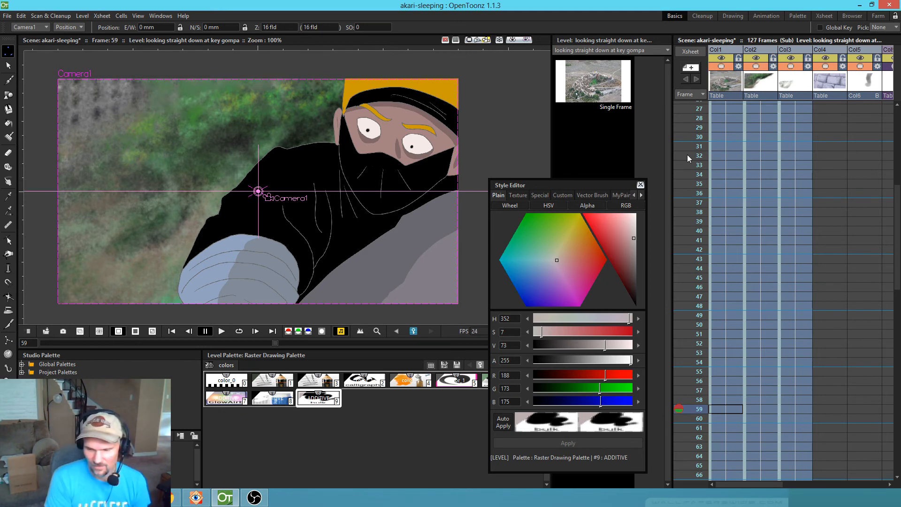
- Open the Function Editor from the Col1 keyframe on frame 20, show Camera1's E/W and N/S channels, and enlarge the window
scroll(736, 153, up, 4)
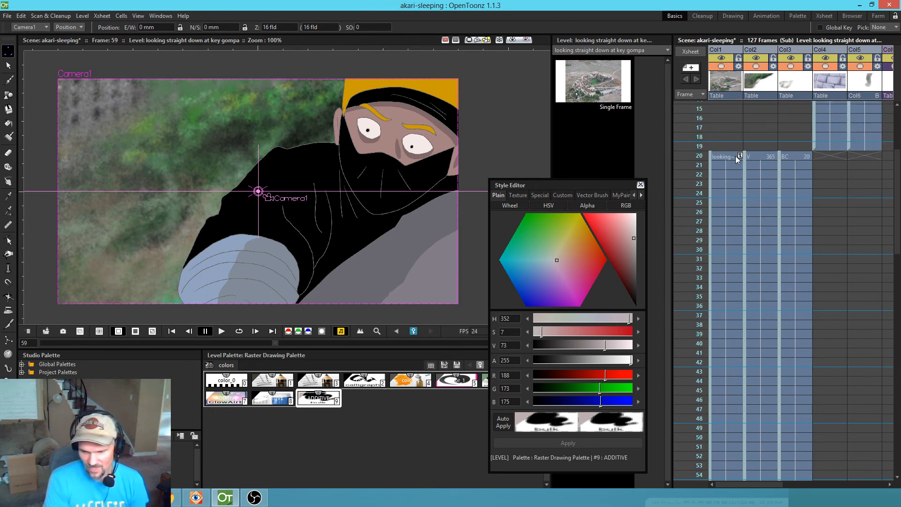
double_click(740, 155)
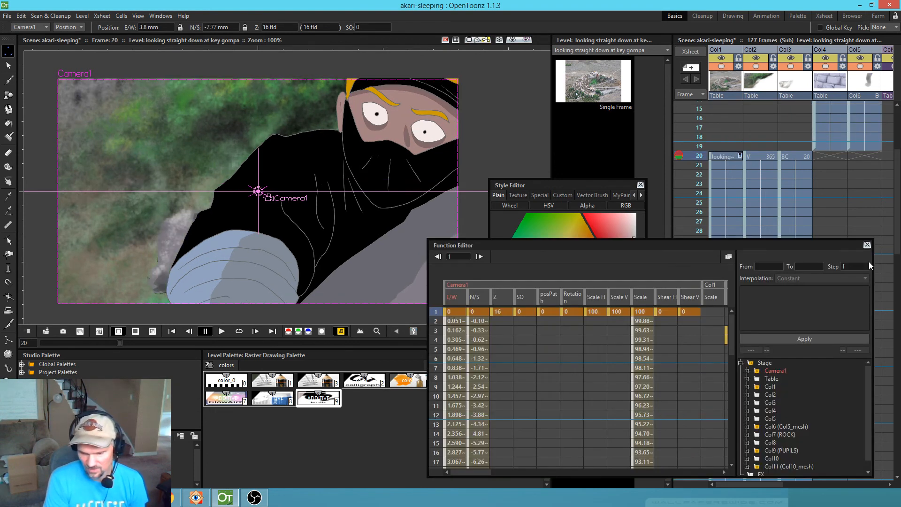
click(867, 245)
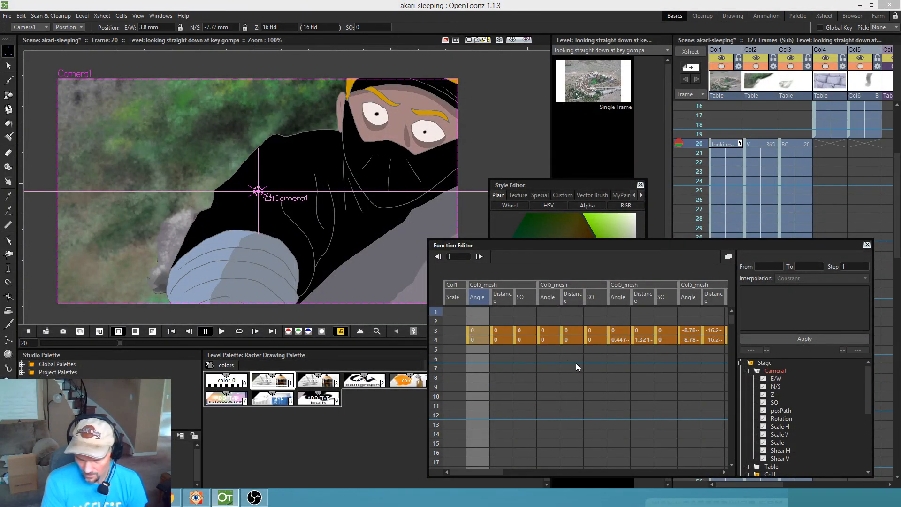
click(778, 381)
click(782, 384)
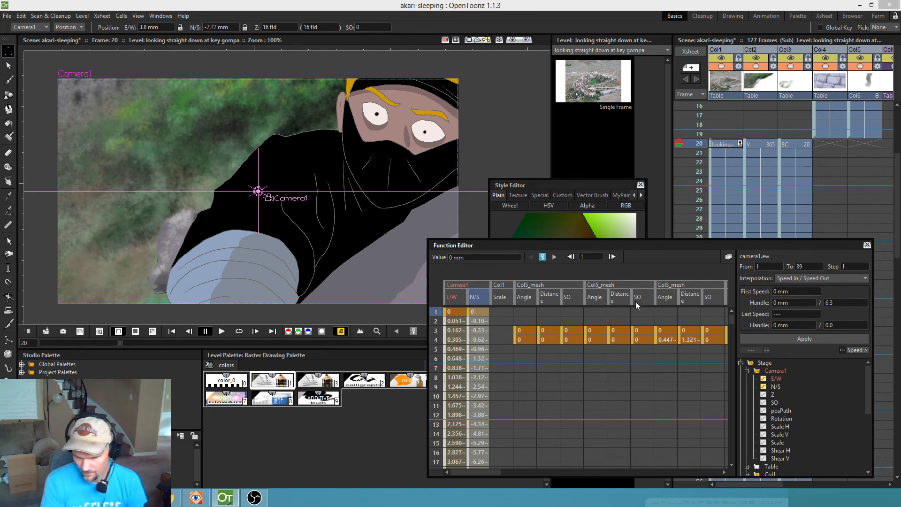
drag(428, 238, 130, 11)
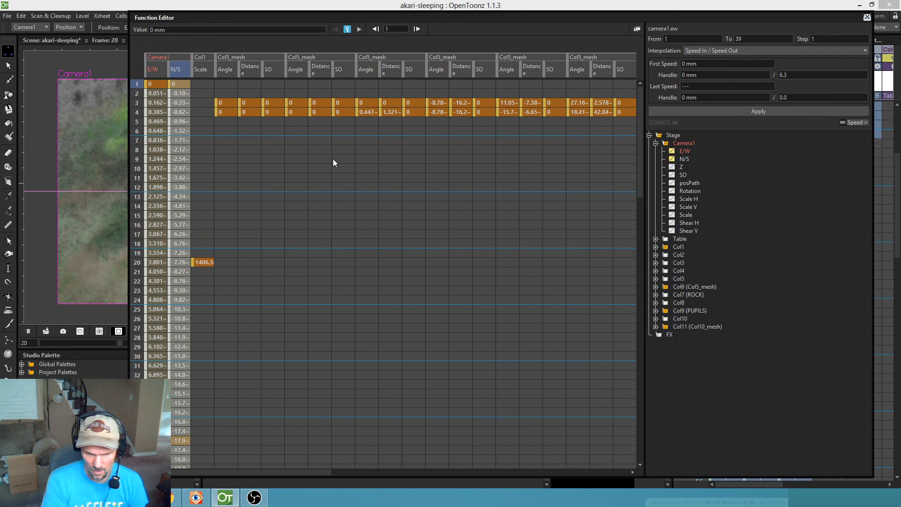
- Try to select a range of Camera1 animation values starting on frame 1, and close the Function Editor
drag(154, 84, 406, 332)
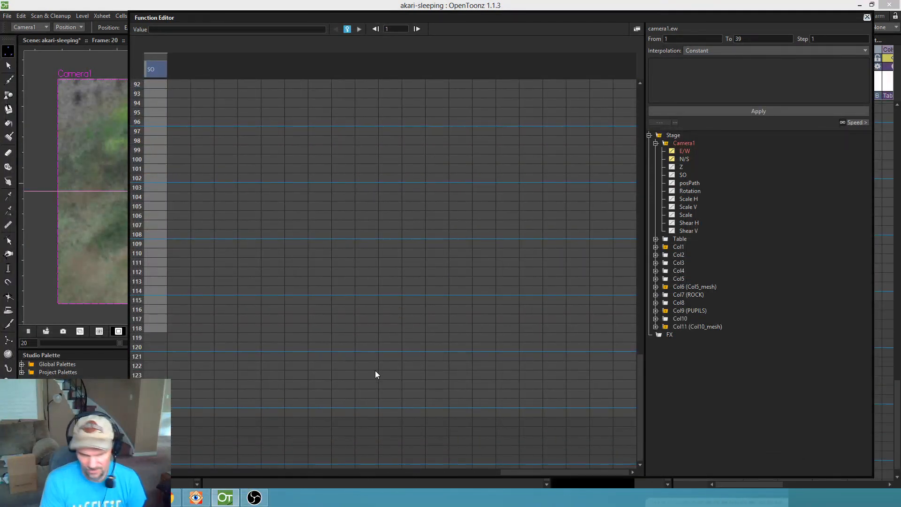
click(291, 262)
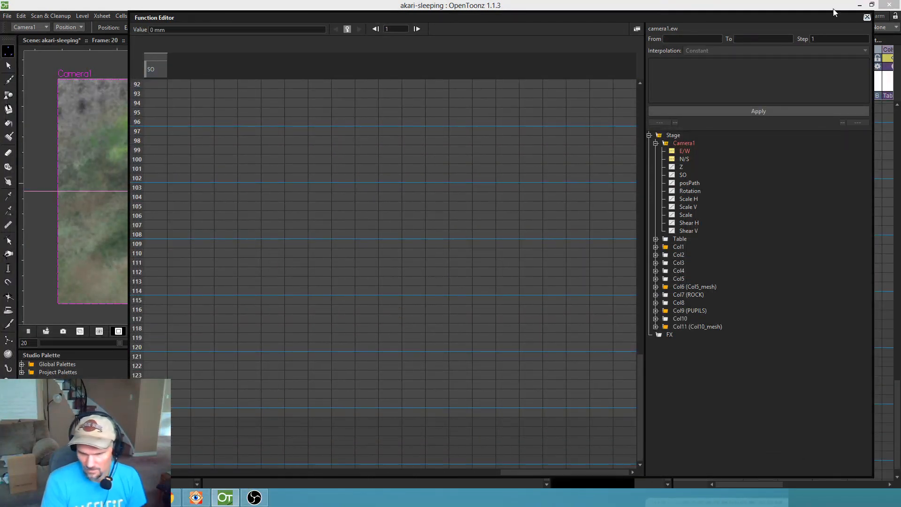
click(867, 17)
- Scrub through the shot's frames in the Xsheet and return to frame 1
mouse_move(700, 109)
mouse_down()
mouse_move(705, 183)
mouse_move(693, 43)
mouse_move(694, 143)
mouse_move(665, 309)
mouse_up()
drag(667, 151, 676, 56)
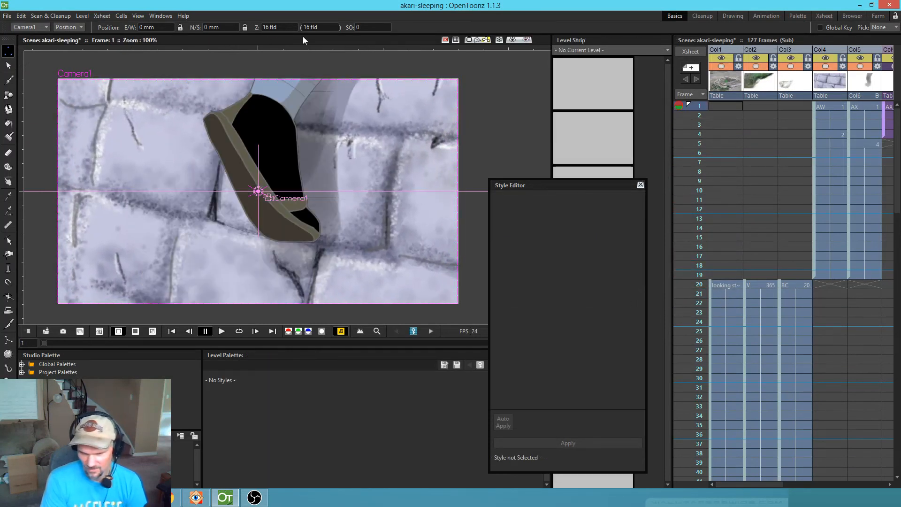
- Open the Function Editor and show all of Camera1's channels, with their values from frame 1 in view
click(162, 16)
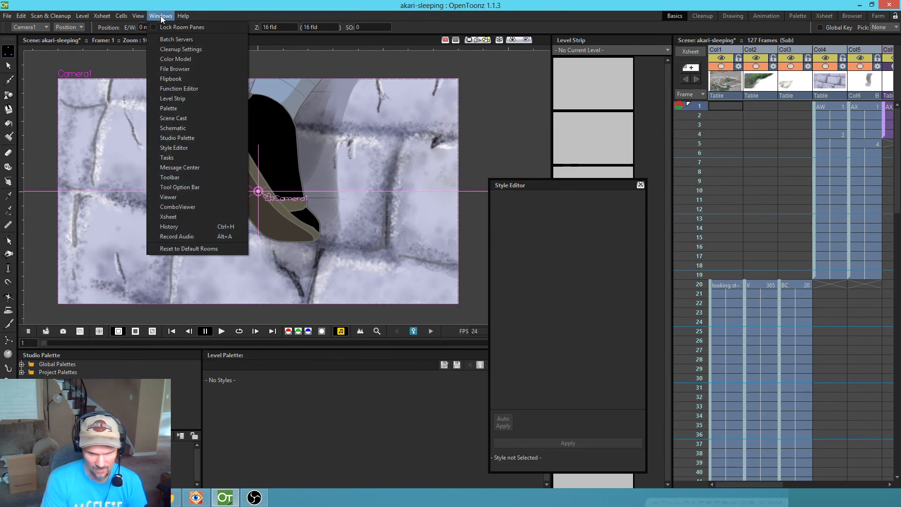
click(189, 128)
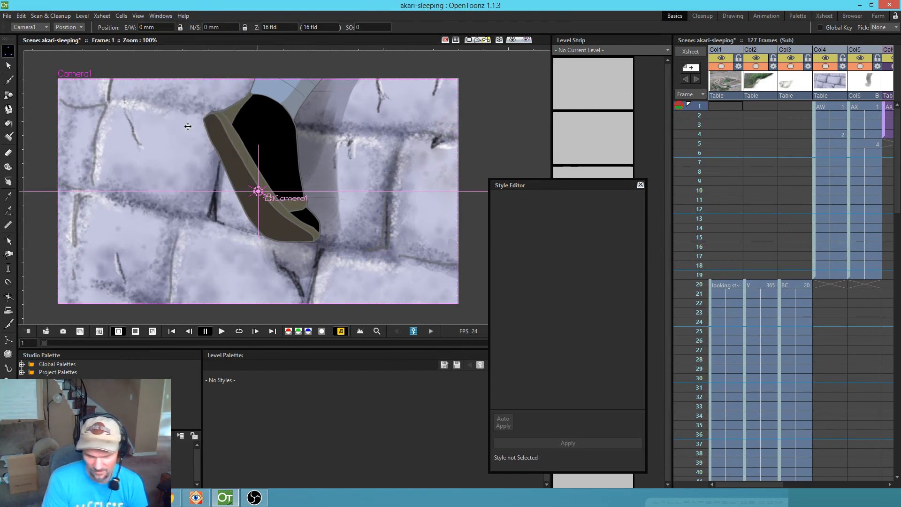
click(151, 16)
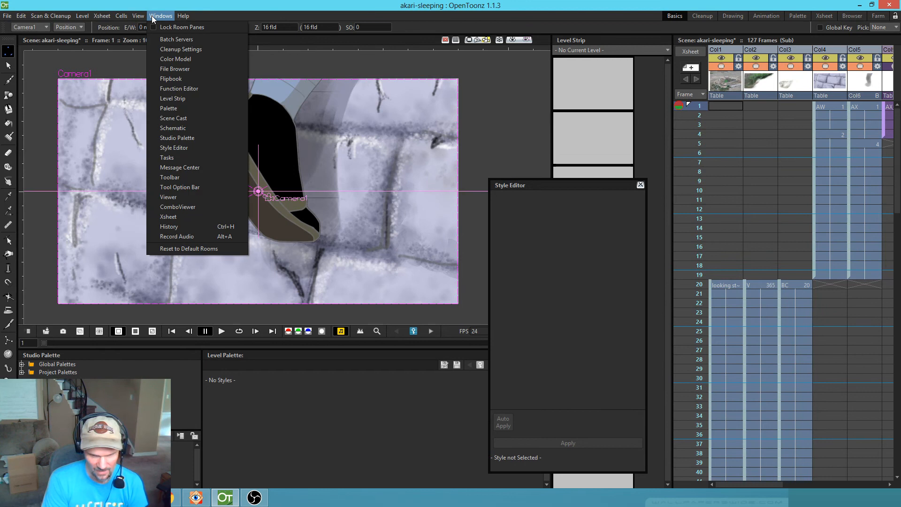
click(180, 89)
click(657, 144)
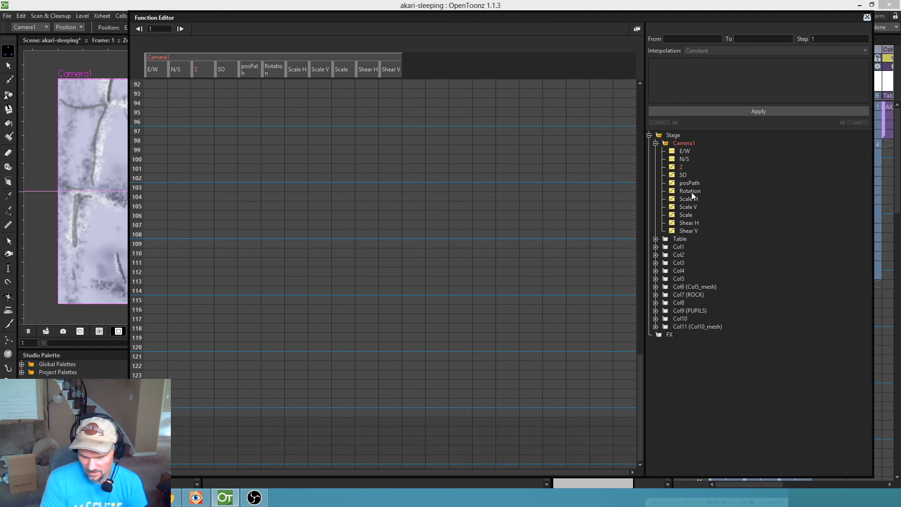
click(688, 208)
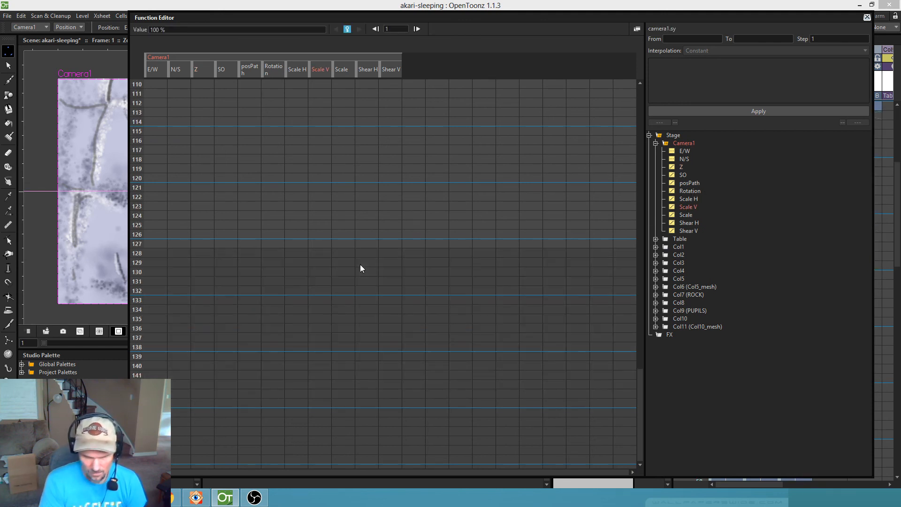
scroll(371, 261, up, 10)
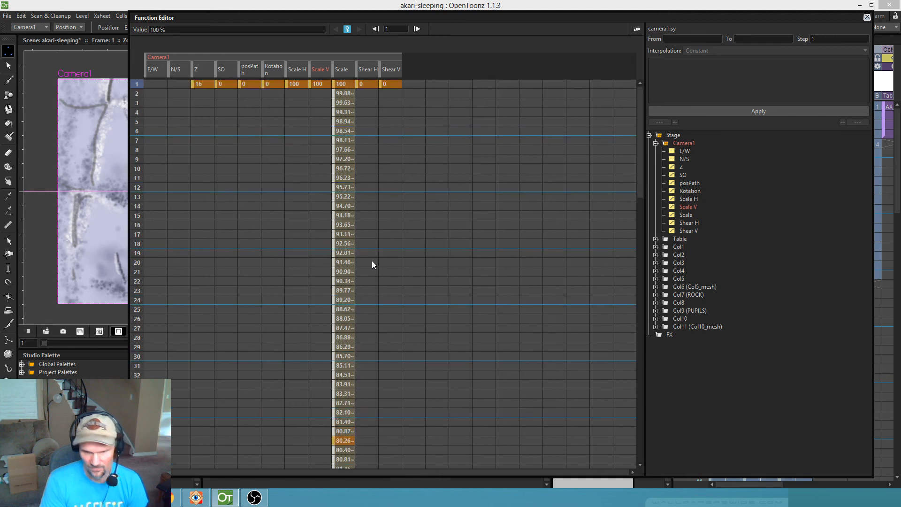
- Delete Camera1's Scale animation and its remaining keyframes on frame 1, and close the Function Editor
click(342, 70)
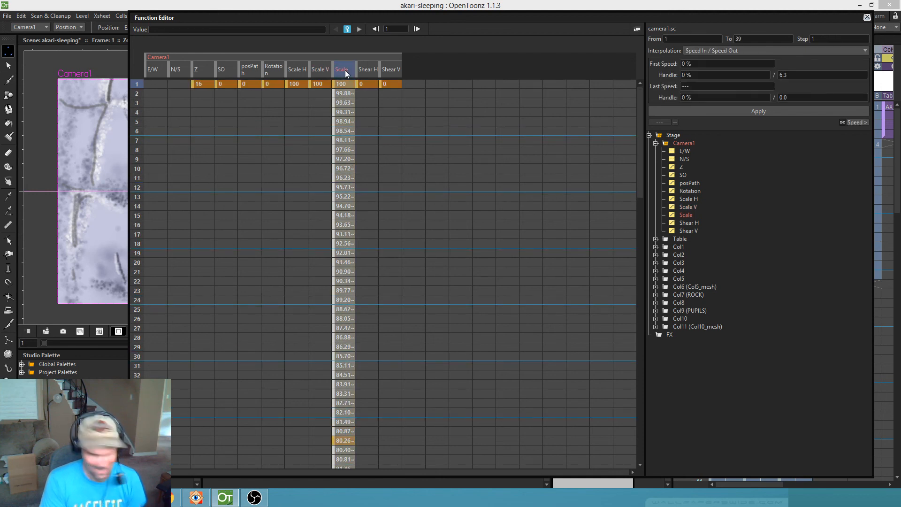
key(Delete)
drag(183, 84, 394, 87)
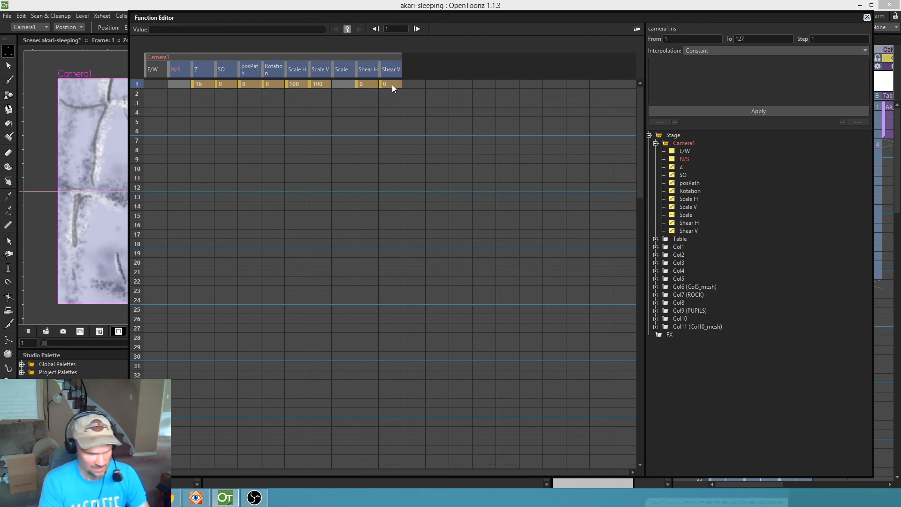
key(Delete)
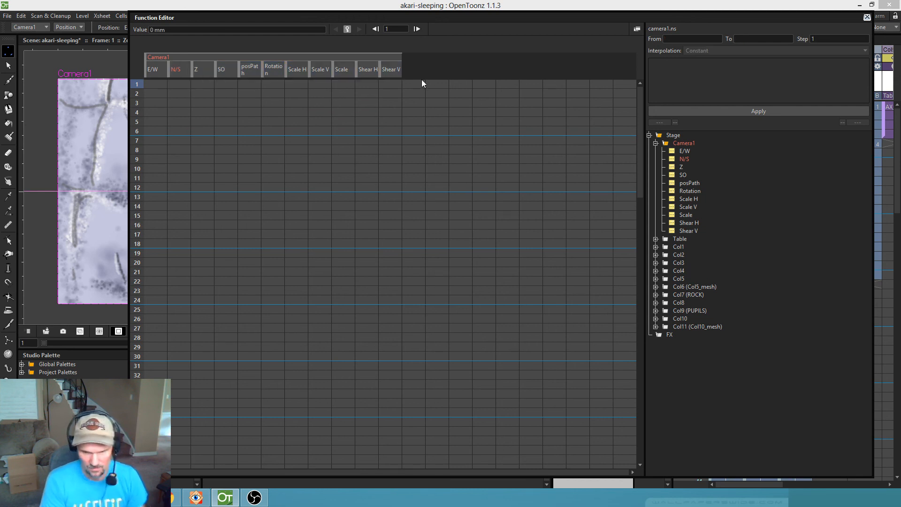
click(867, 17)
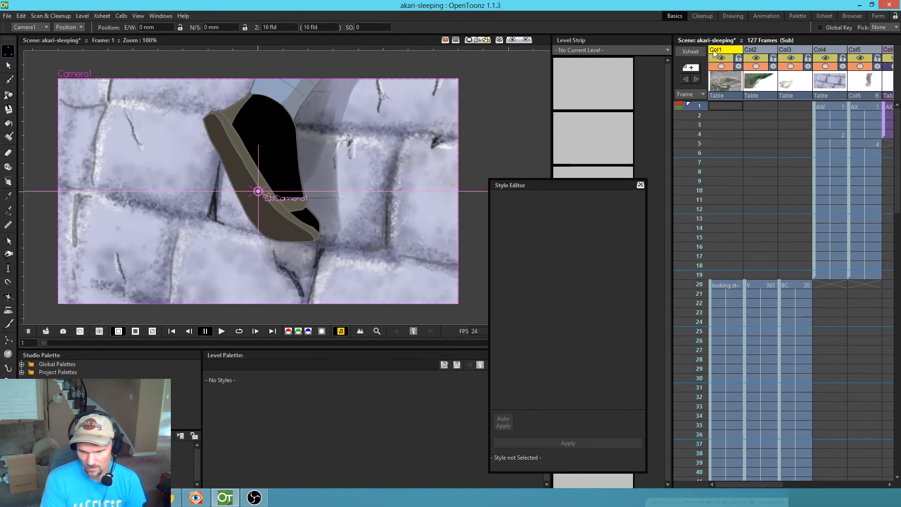
- Play the shot in a loop from frame 1 to check it in preview, and leave the preview
mouse_move(702, 106)
mouse_down()
mouse_move(704, 347)
mouse_move(713, 64)
mouse_move(694, 331)
mouse_move(684, 135)
mouse_up()
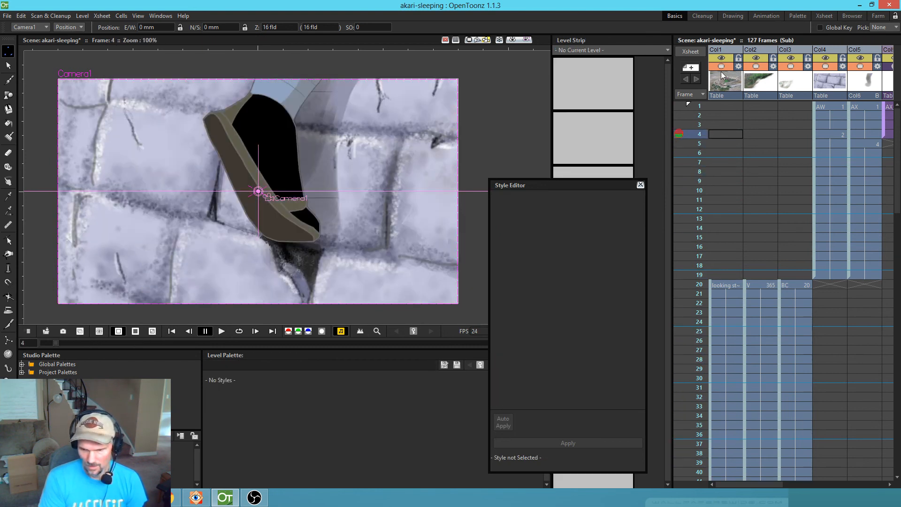
click(10, 66)
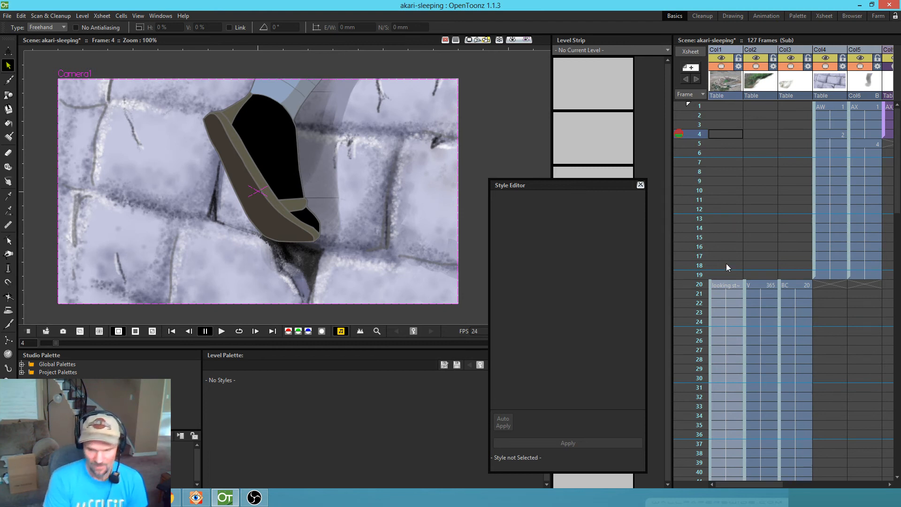
drag(593, 184, 601, 167)
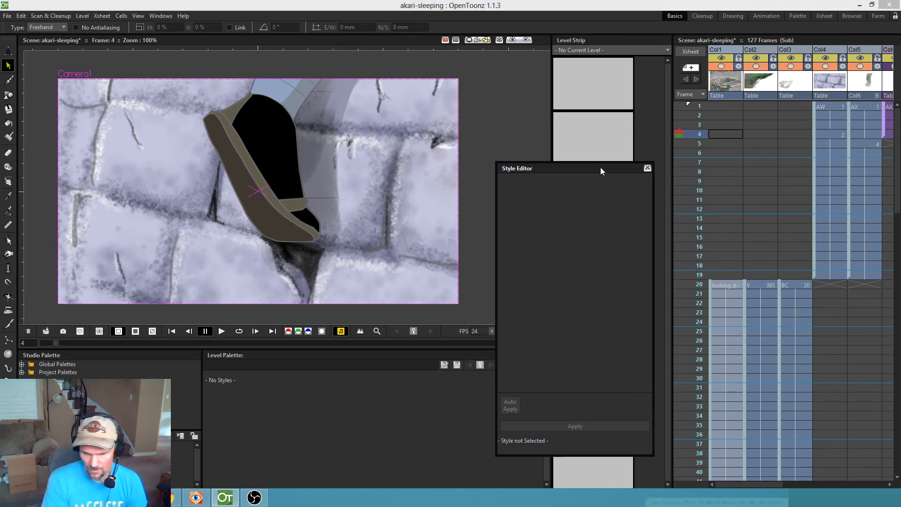
drag(850, 207, 872, 225)
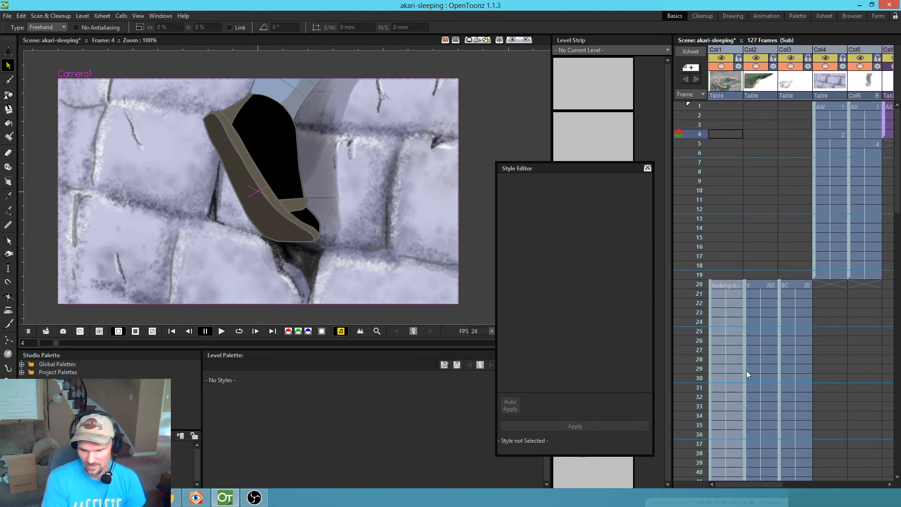
click(693, 104)
key(l)
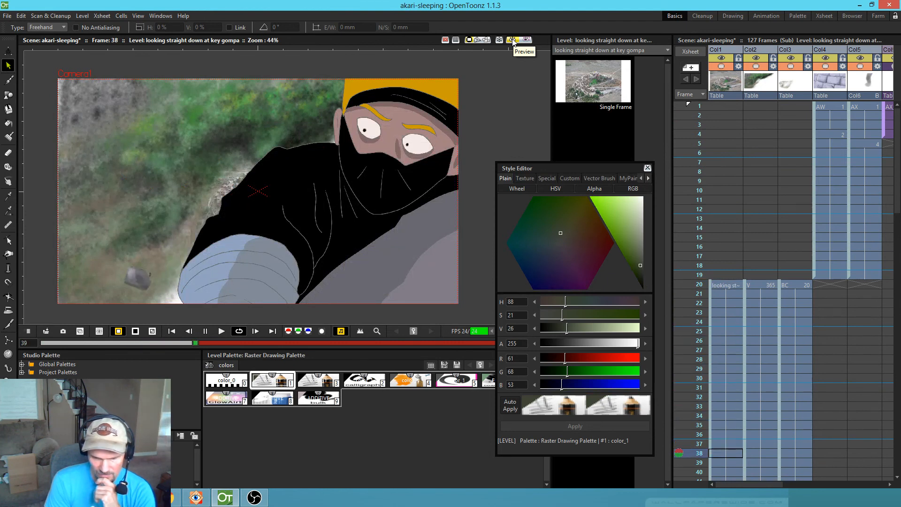
click(513, 41)
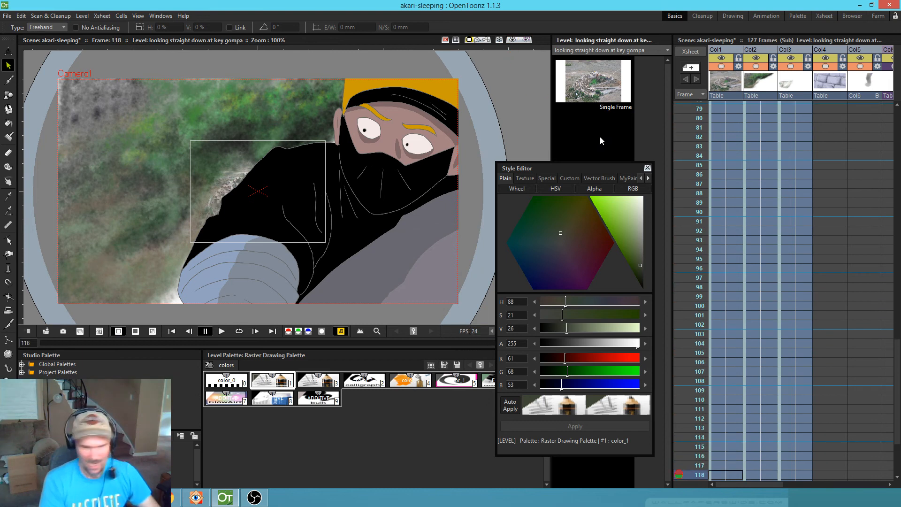
- Select the Col1 cell on frame 20 and activate the Animate tool in Scale mode
scroll(727, 151, up, 3)
scroll(727, 156, up, 7)
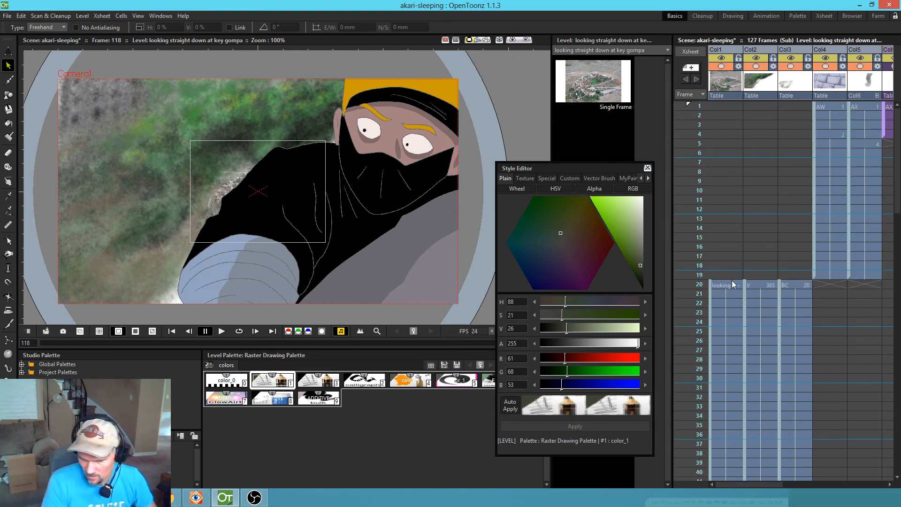
click(733, 285)
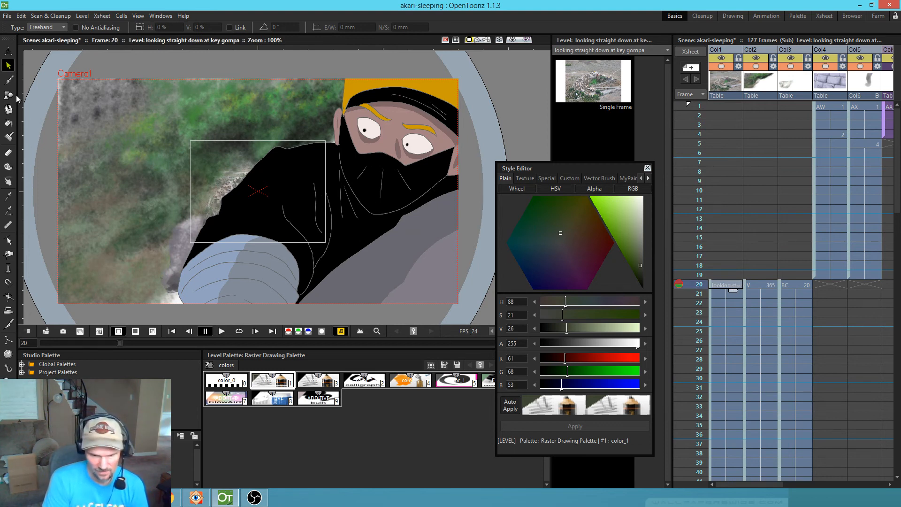
click(8, 52)
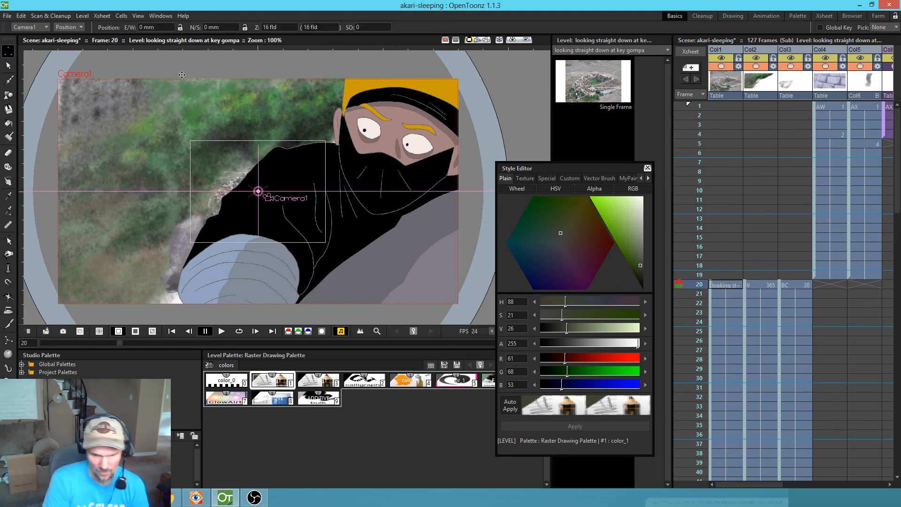
click(77, 27)
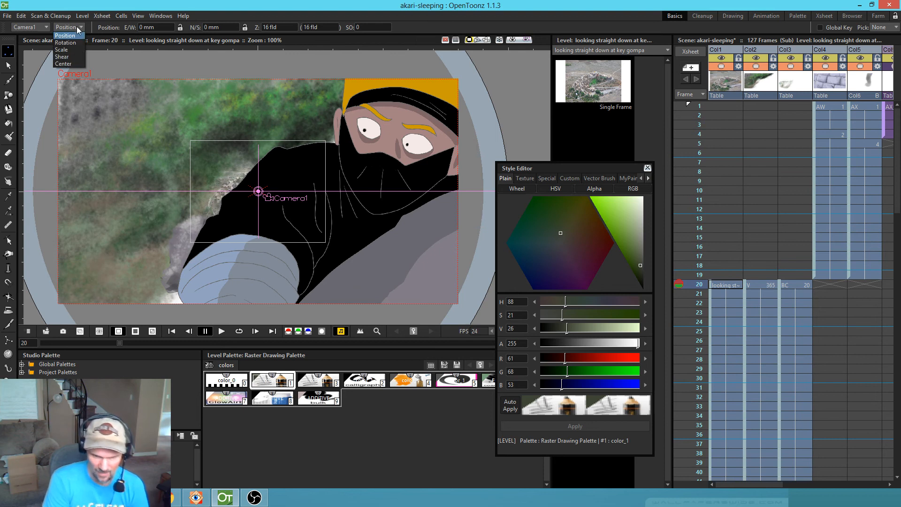
click(74, 50)
- Choose Col1 instead of Camera1 as the animated object and scale it up to about 311% on frame 20
drag(302, 225, 312, 232)
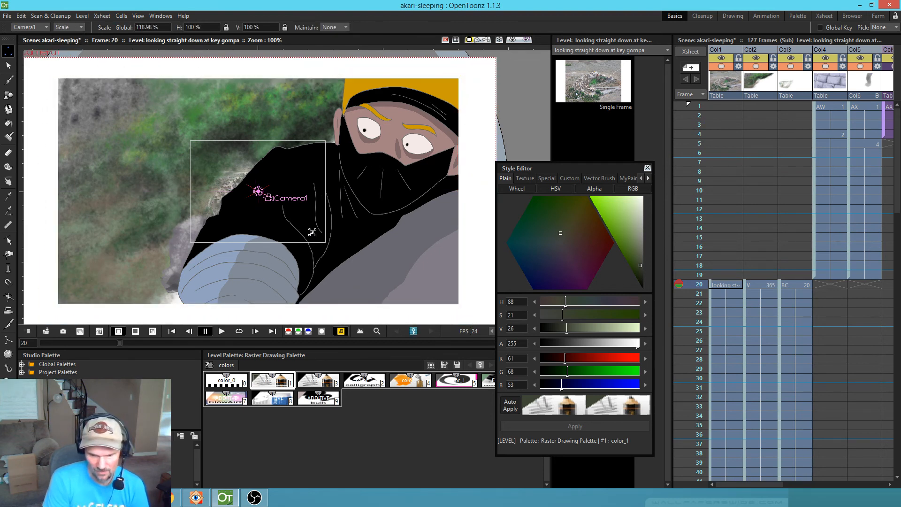
key(ctrl+z)
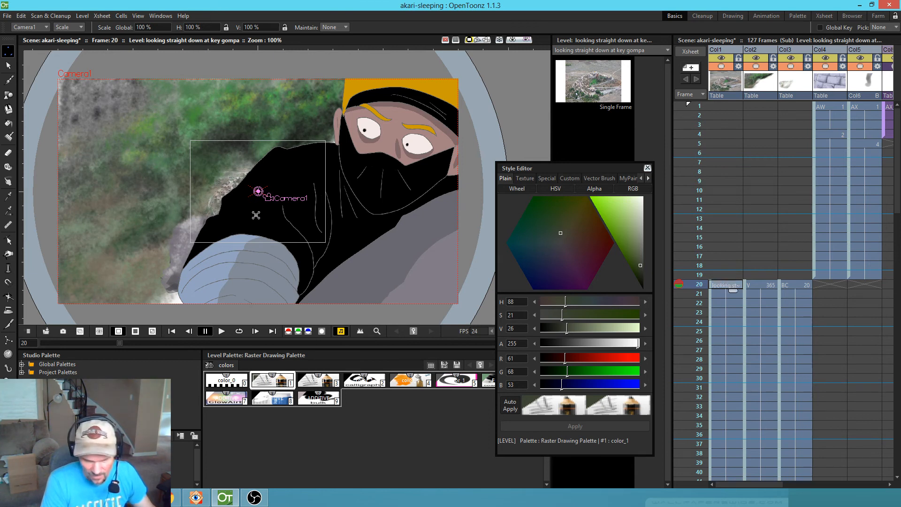
click(46, 27)
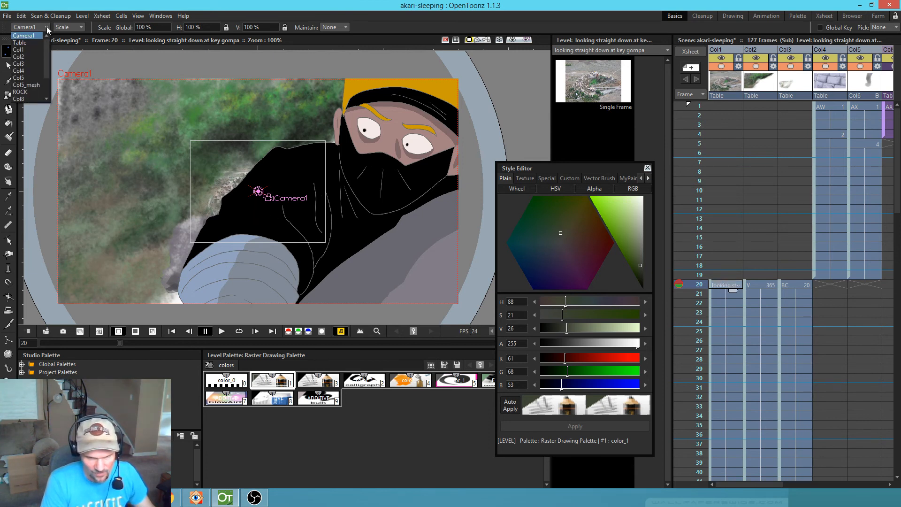
click(46, 26)
click(44, 26)
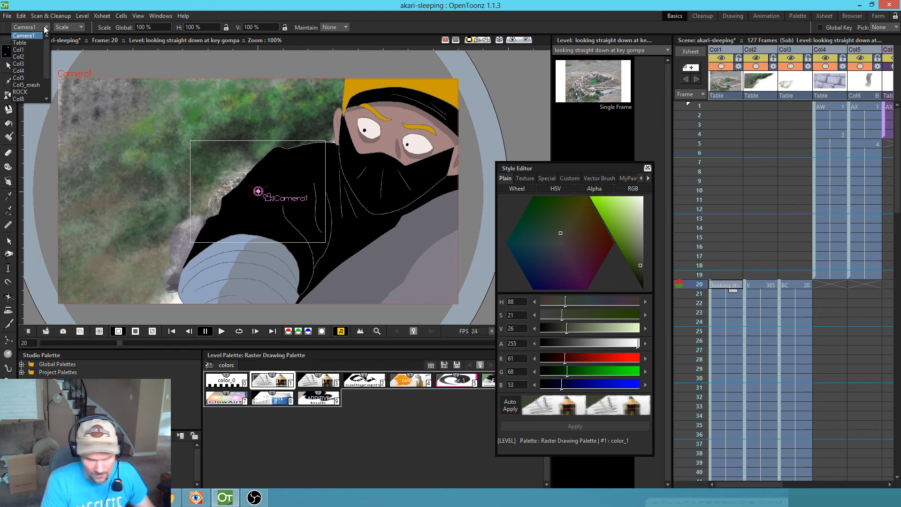
click(31, 50)
drag(289, 214, 358, 253)
- Move Col1 to about -71 mm E/W and 57 mm N/S on frame 20, and scale it to about 740%
click(75, 29)
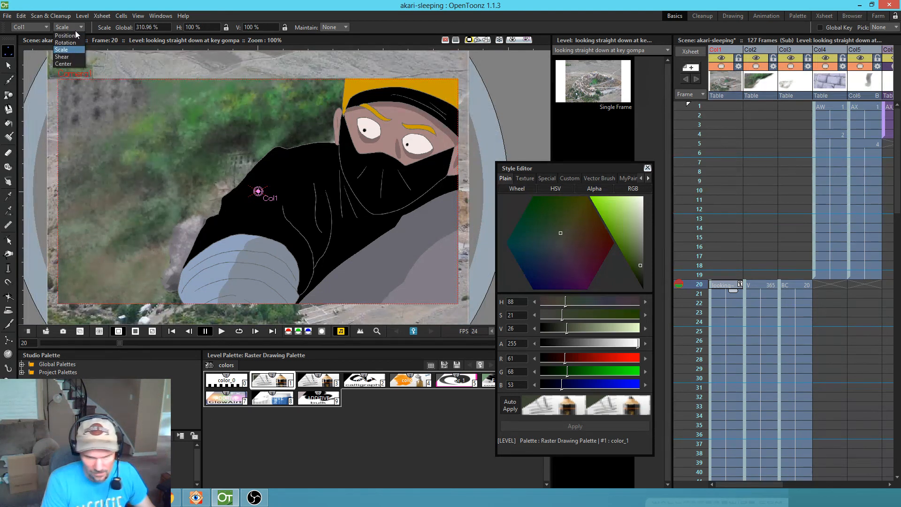
click(65, 36)
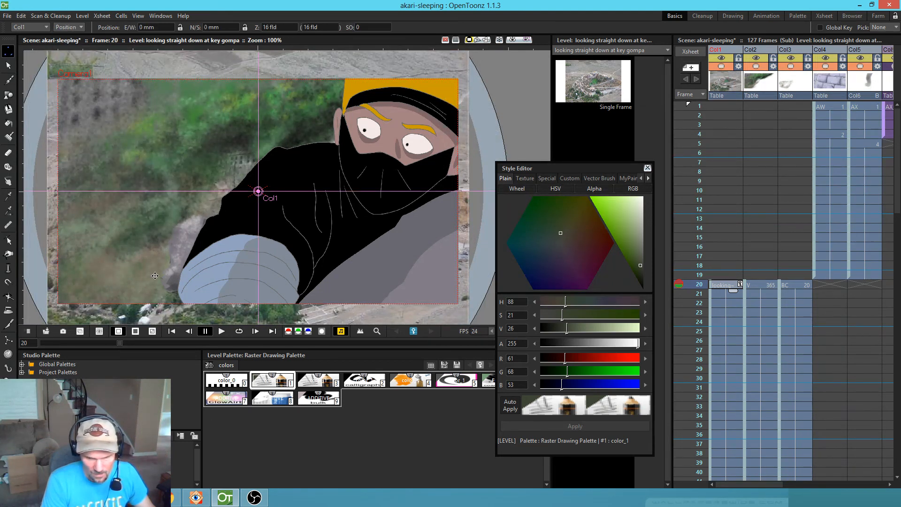
drag(163, 312, 86, 263)
click(80, 27)
click(75, 53)
drag(181, 192, 315, 181)
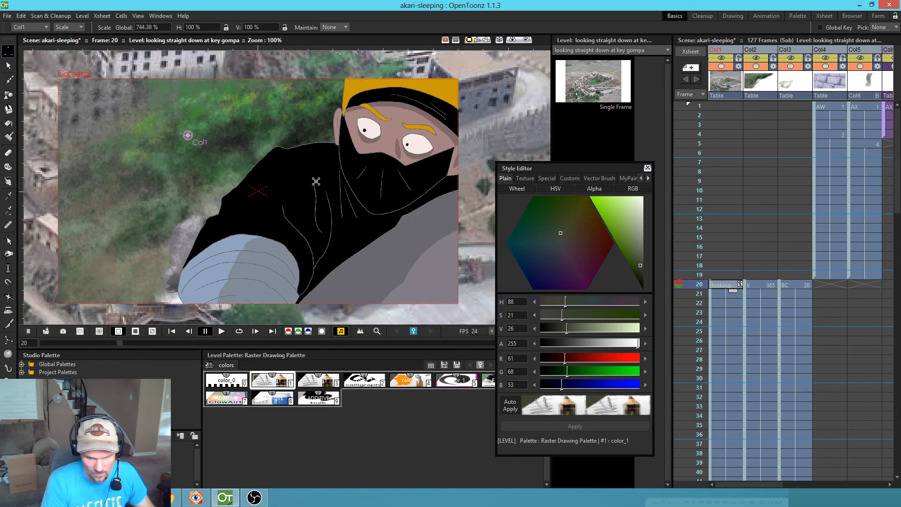
- Reposition the Col1 background at about -70 mm E/W and -42 mm N/S on frame 20
click(69, 27)
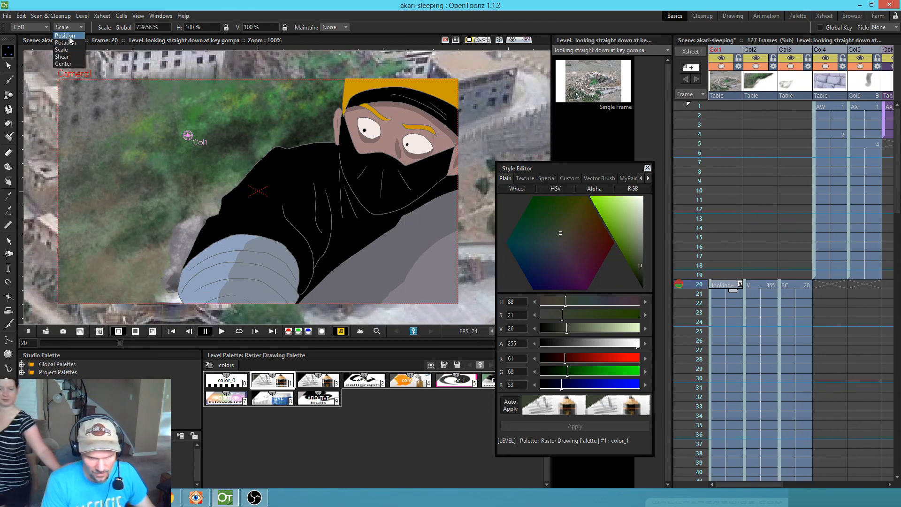
click(70, 36)
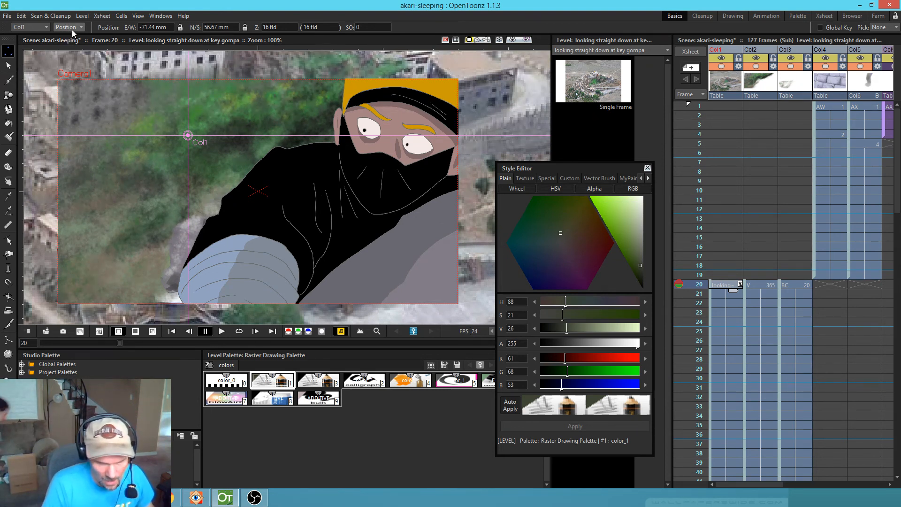
click(10, 51)
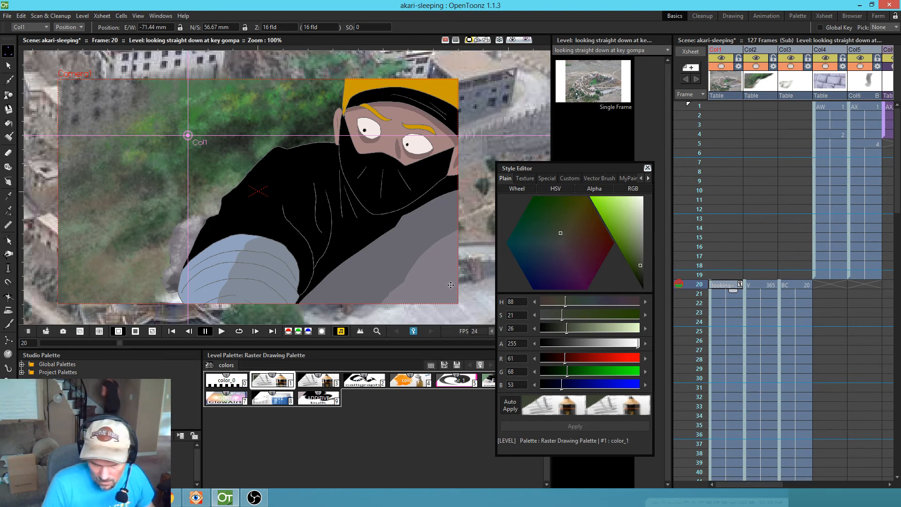
drag(472, 288, 311, 177)
- Enlarge the Col1 background further around the camera frame and move it to about -73 mm E/W and -23 mm N/S
scroll(312, 177, down, 7)
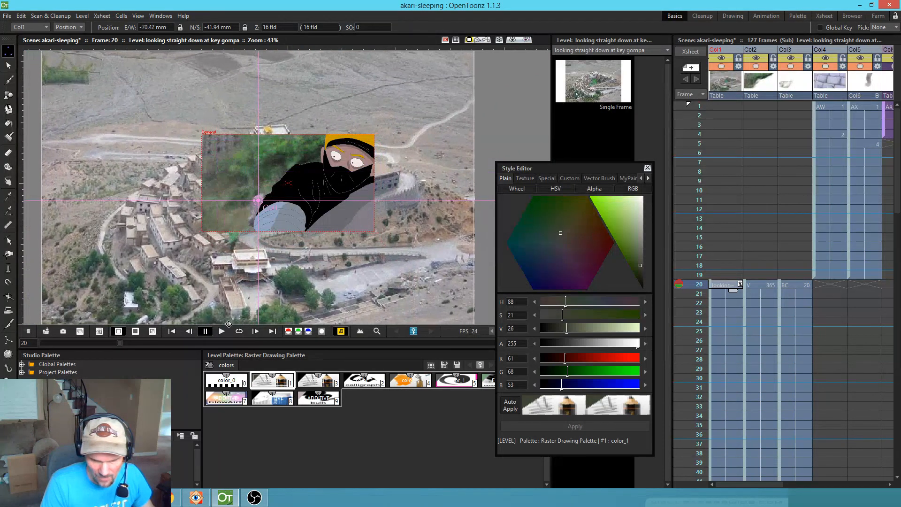
drag(70, 50, 121, 219)
click(68, 27)
click(66, 37)
drag(177, 237, 198, 260)
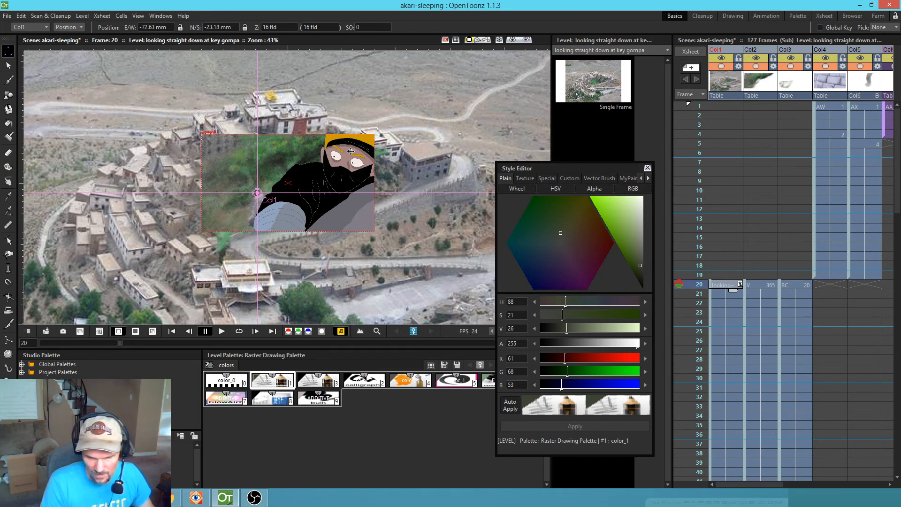
- Save the scene and switch the viewer to Camera View
scroll(351, 151, up, 2)
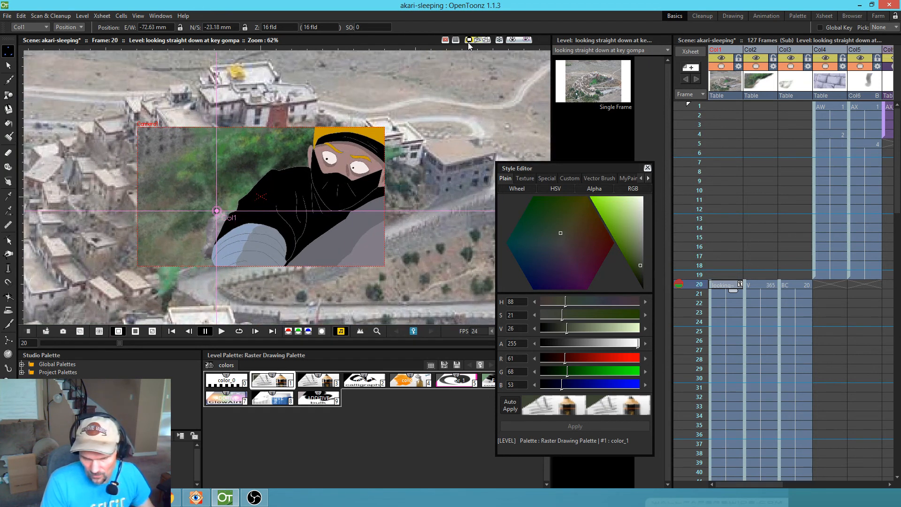
key(ctrl+s)
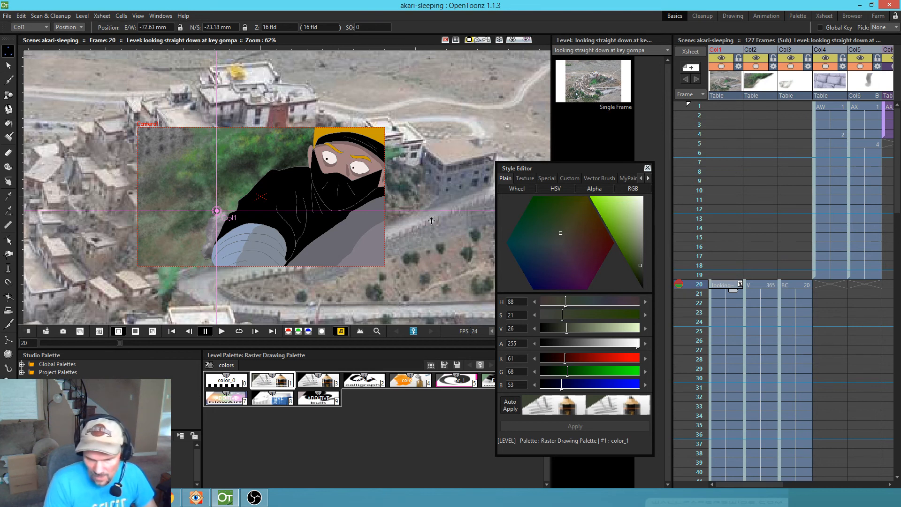
click(486, 41)
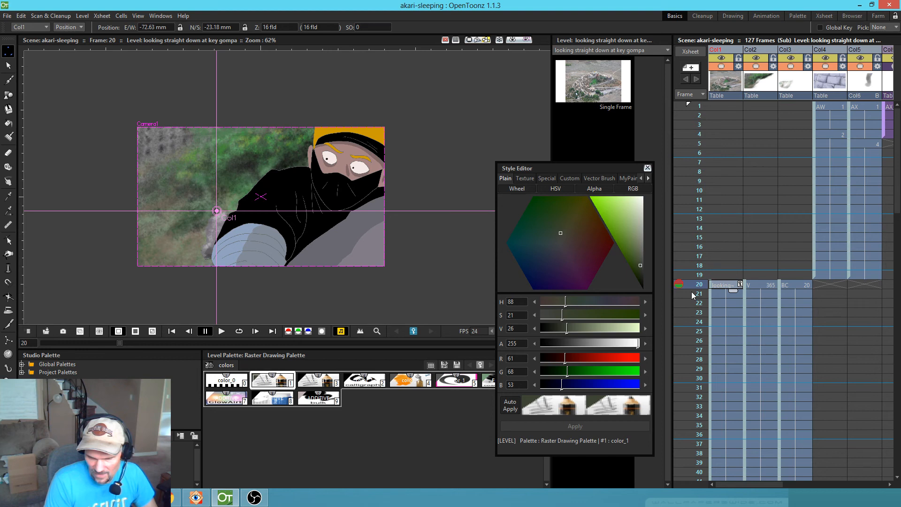
- Scrub and play back the falling-rock shot from frame 20 to check how the Col1 background frames the character
mouse_move(698, 291)
mouse_down()
mouse_move(704, 449)
mouse_move(700, 296)
mouse_move(705, 351)
mouse_up()
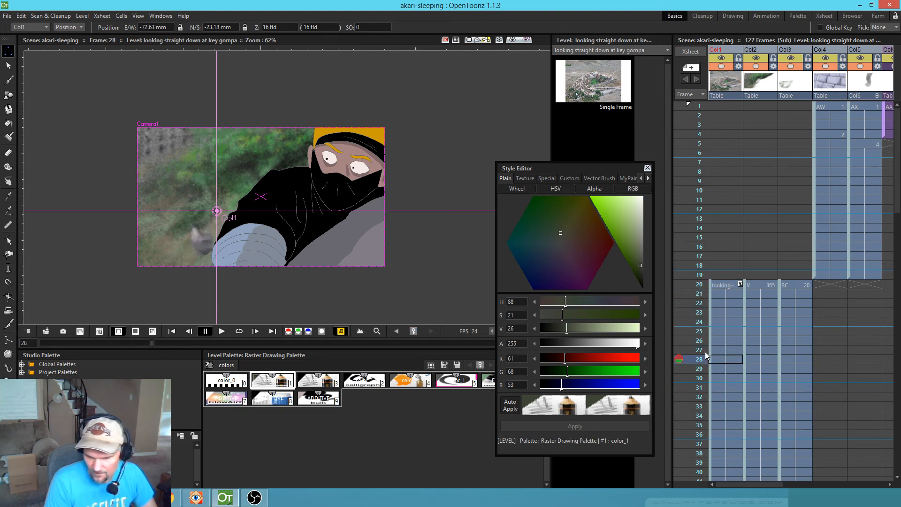
click(8, 17)
click(16, 46)
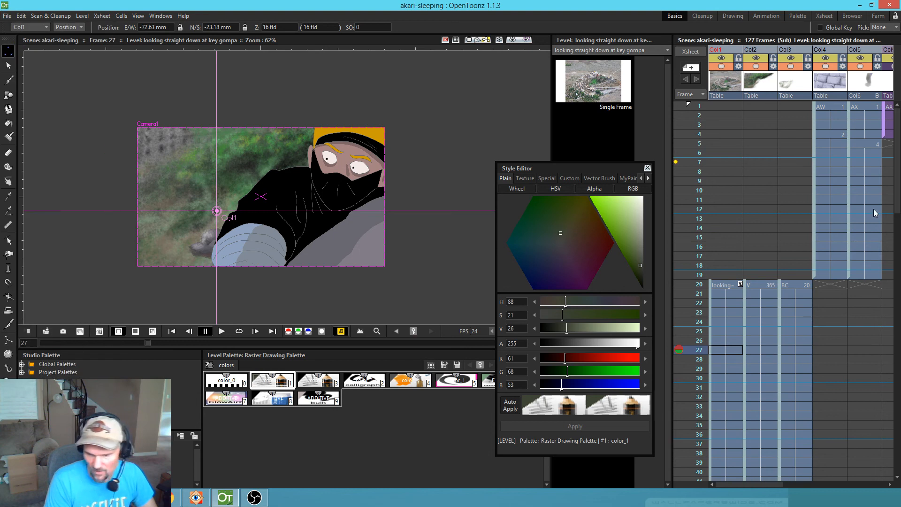
scroll(795, 200, down, 1)
scroll(796, 200, down, 18)
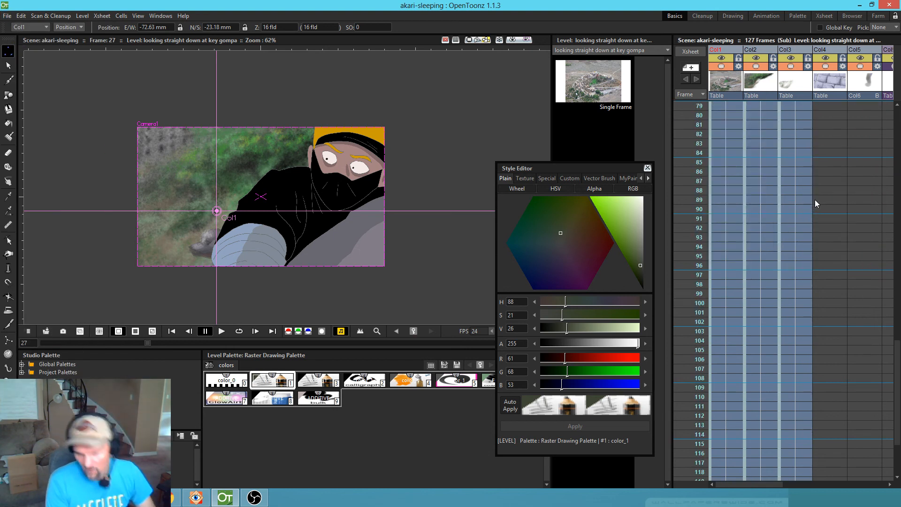
scroll(801, 212, up, 16)
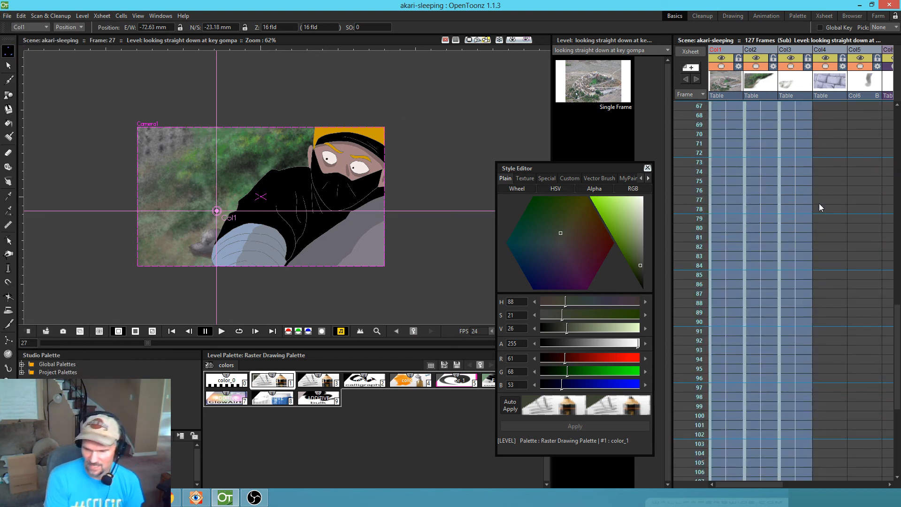
scroll(819, 204, up, 3)
click(700, 106)
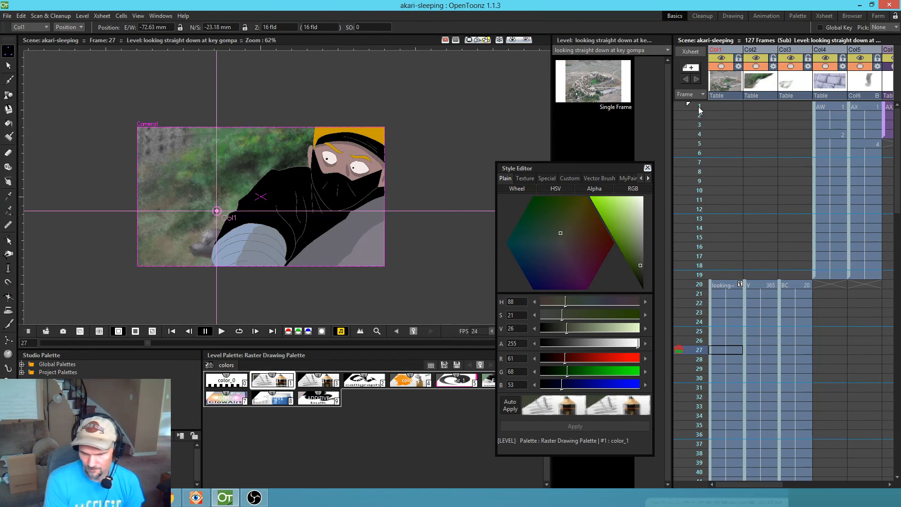
key(p)
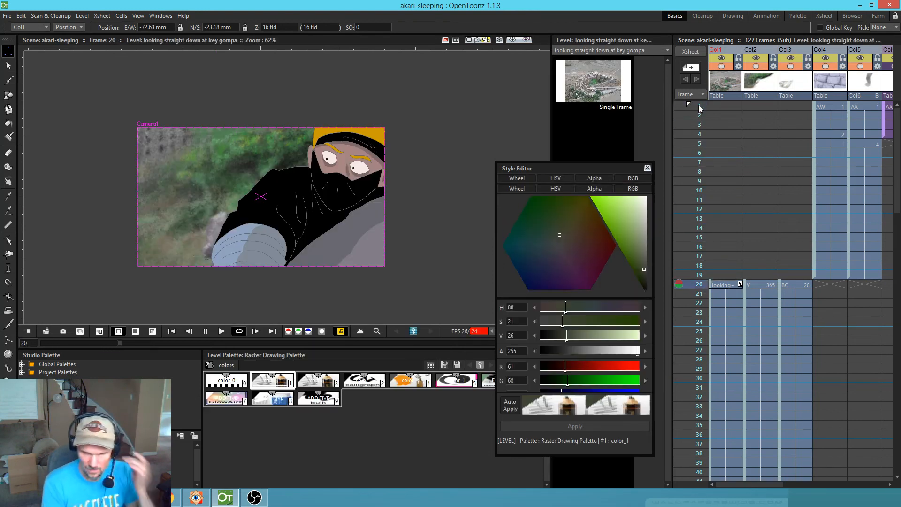
key(p)
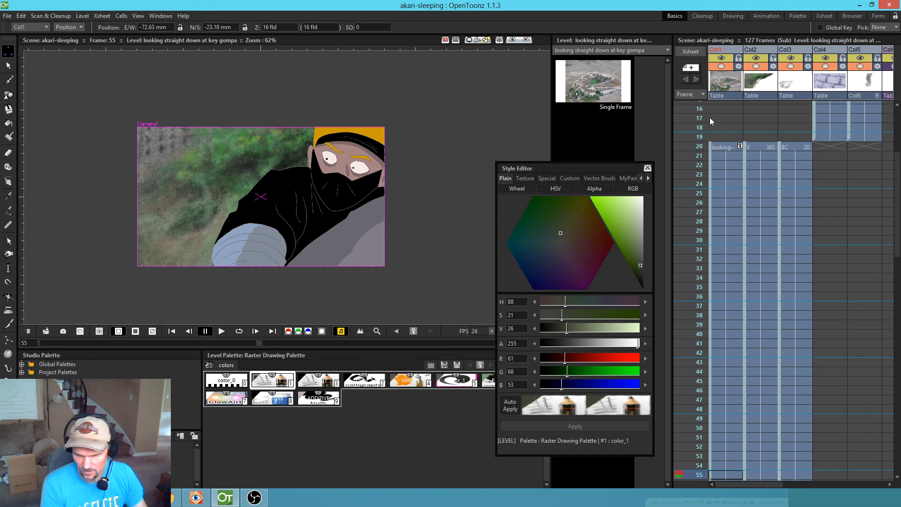
- Review the foot animation at frame 1 and inspect the Col10 foot drawing with its mesh overlay shown
scroll(698, 140, up, 3)
mouse_move(699, 108)
mouse_down()
mouse_move(707, 197)
mouse_move(701, 114)
mouse_move(707, 135)
mouse_move(703, 246)
mouse_move(702, 107)
mouse_up()
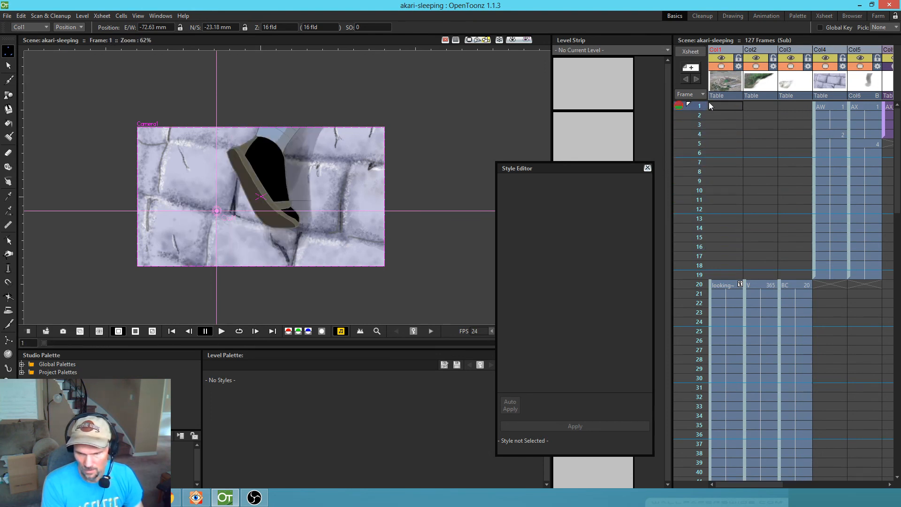
mouse_move(846, 177)
mouse_down()
mouse_move(743, 182)
mouse_move(834, 184)
mouse_move(761, 180)
mouse_move(819, 173)
mouse_move(802, 173)
mouse_up()
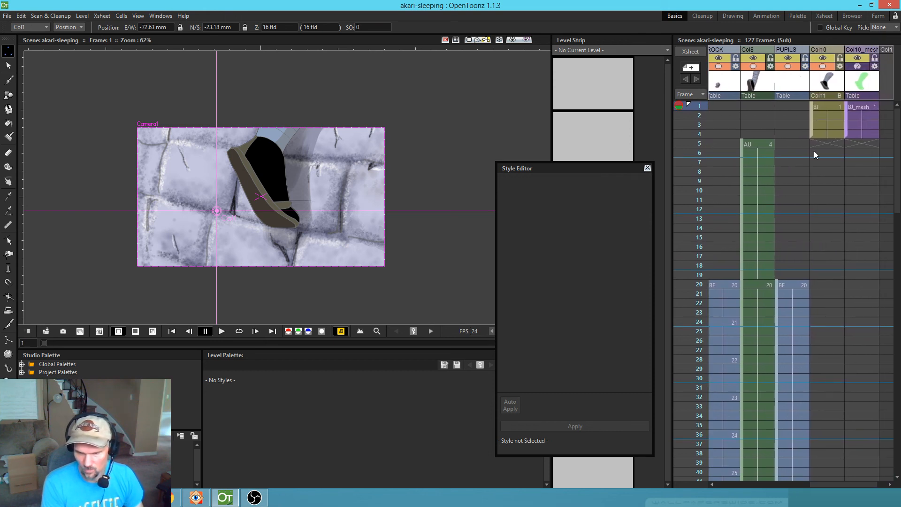
mouse_move(700, 108)
mouse_down()
mouse_move(700, 132)
mouse_move(698, 112)
mouse_up()
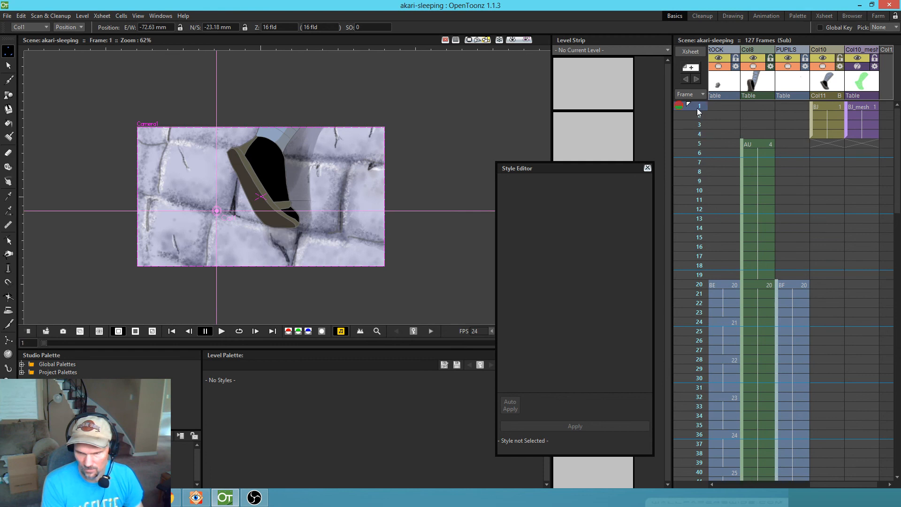
click(860, 68)
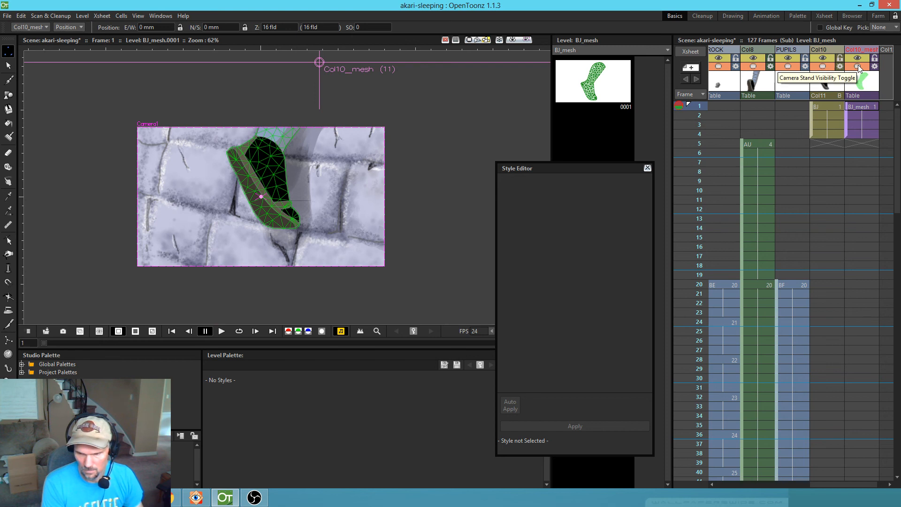
click(823, 77)
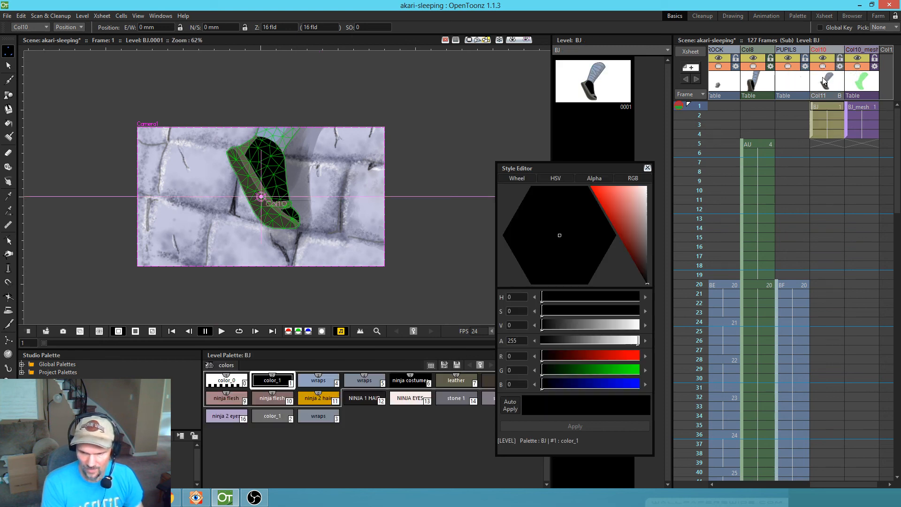
click(857, 68)
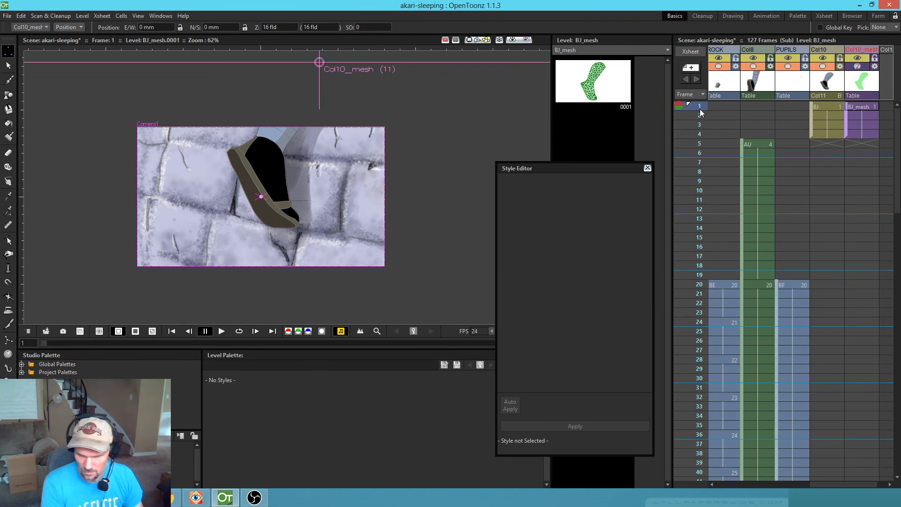
mouse_move(701, 111)
mouse_down()
mouse_move(697, 164)
mouse_move(696, 106)
mouse_move(702, 147)
mouse_move(709, 109)
mouse_up()
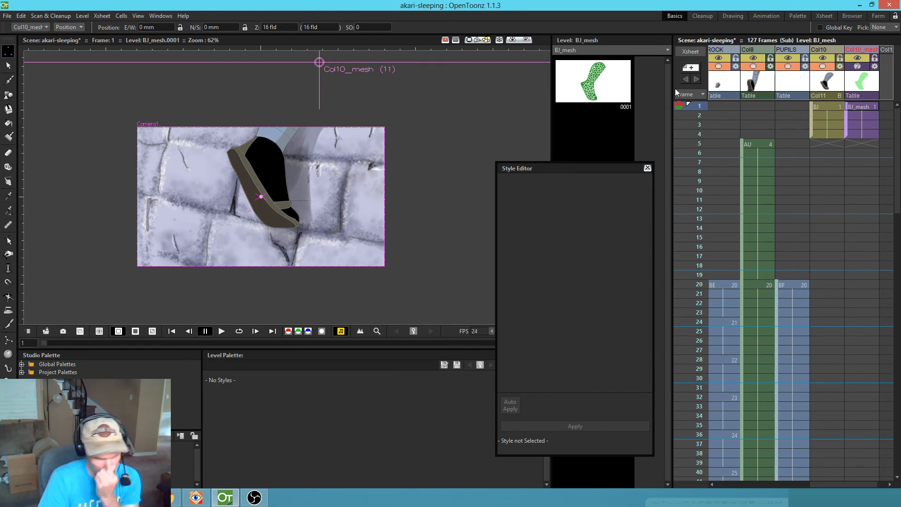
- Show the BJ foot mesh and use the Plastic tool on frame 3 to shift its heel and sole vertices down and back
click(864, 107)
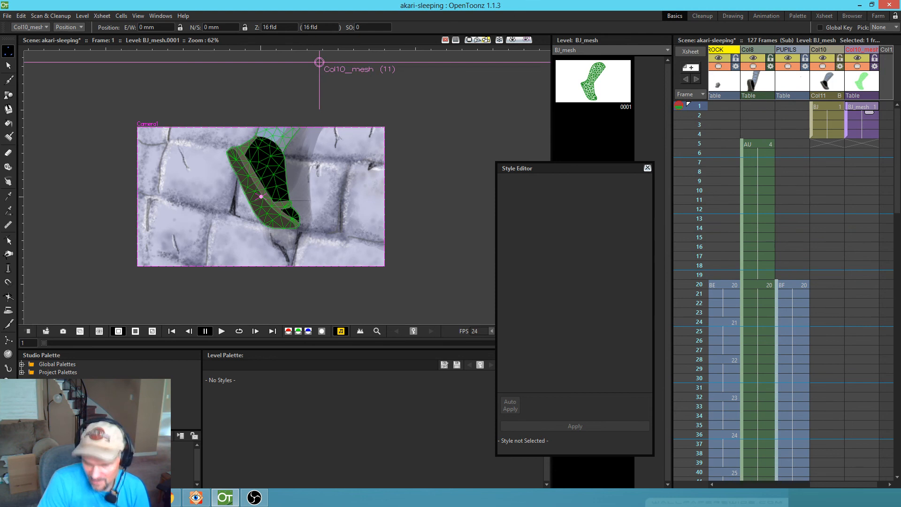
key(x)
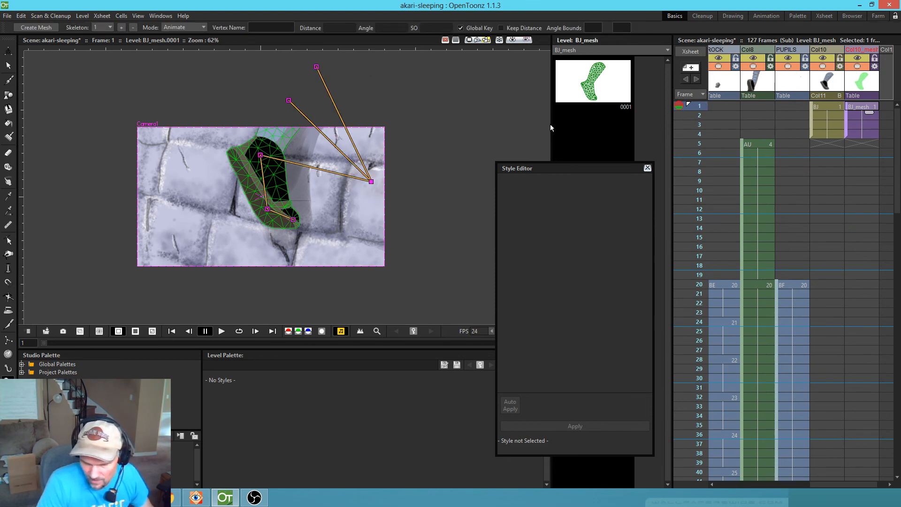
click(866, 124)
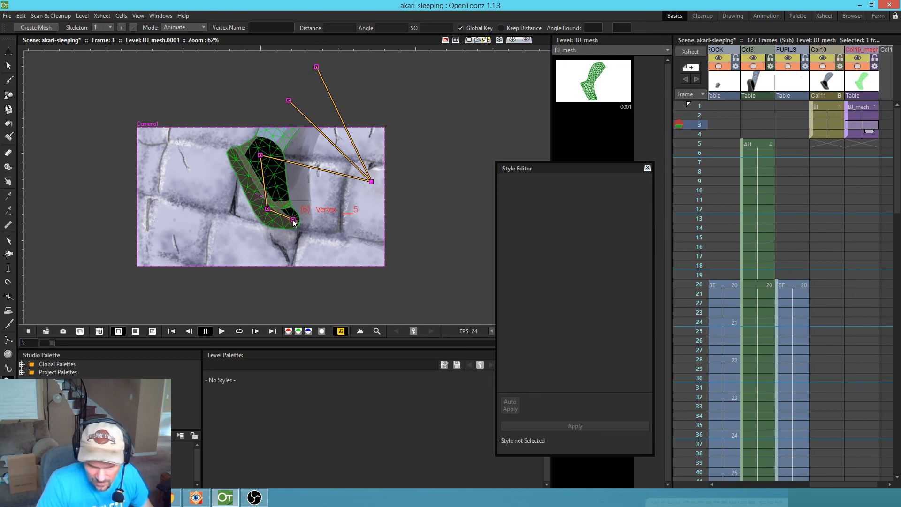
drag(261, 155, 245, 178)
drag(287, 233, 265, 227)
- Pose the BJ foot mesh on frame 4 with the toe swung downward and the ankle shifted slightly, and return to frame 1
click(868, 133)
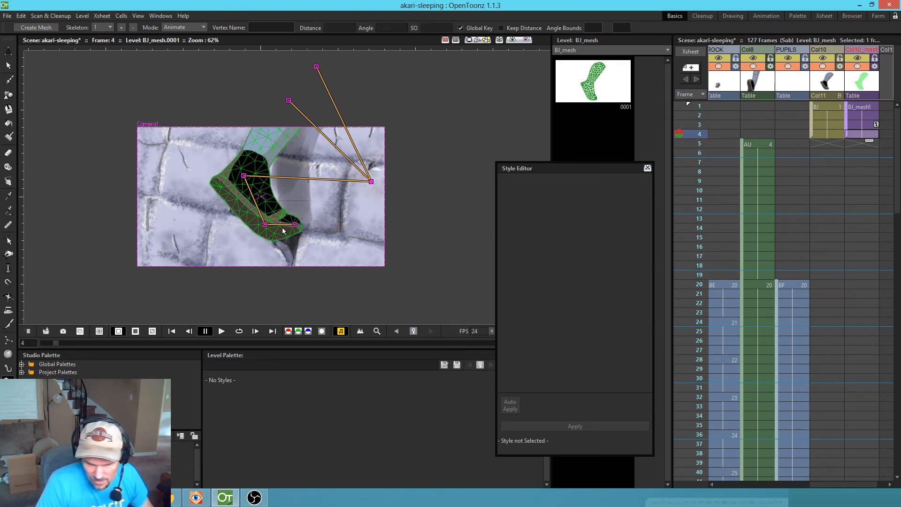
drag(295, 225, 243, 232)
drag(245, 176, 248, 180)
drag(244, 232, 244, 232)
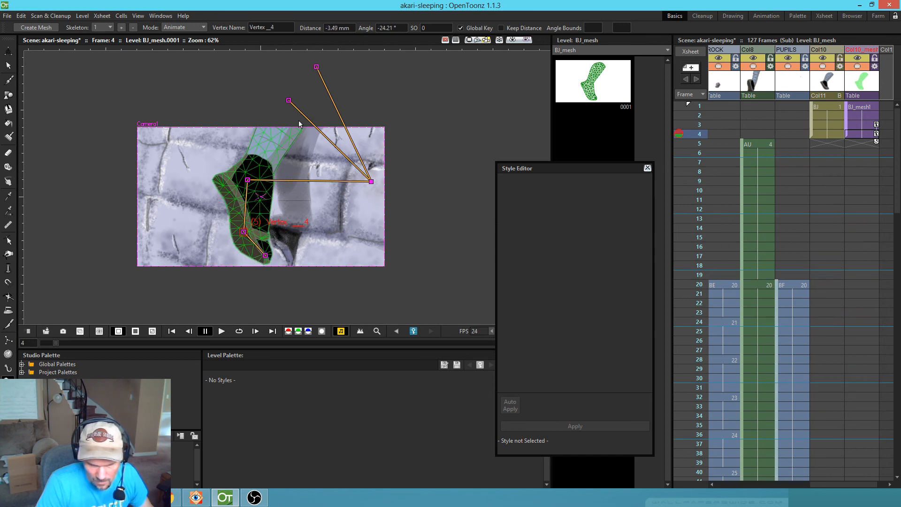
drag(289, 100, 297, 101)
click(699, 103)
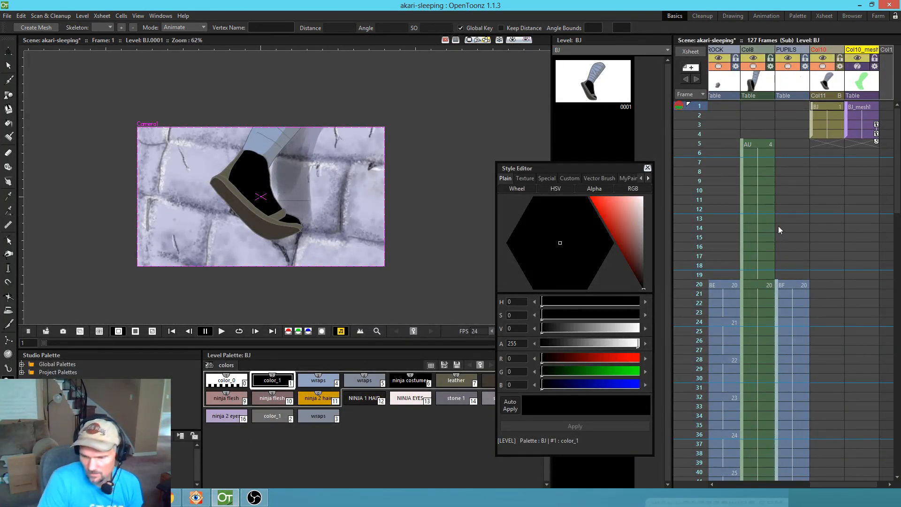
- Make the AX shadow mesh in the Col5 mesh column visible for posing and select its frame 3
scroll(798, 226, left, 4)
scroll(831, 221, right, 2)
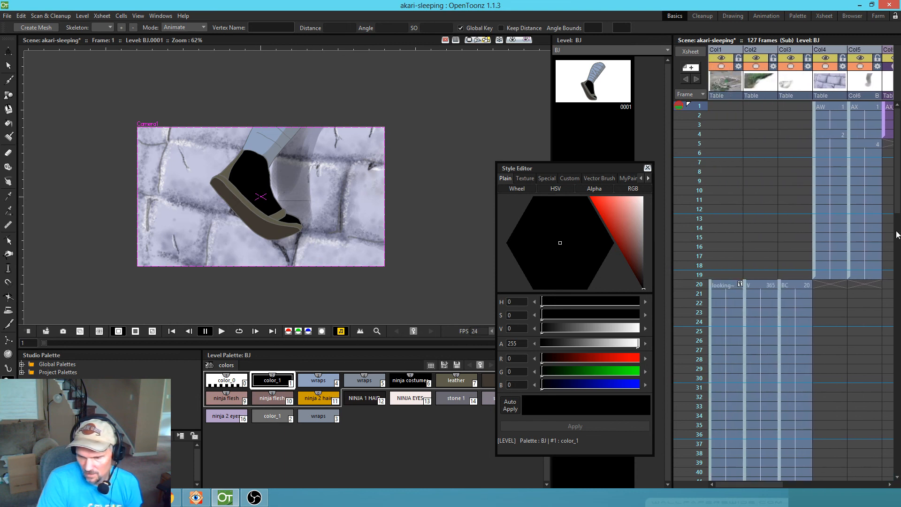
click(804, 107)
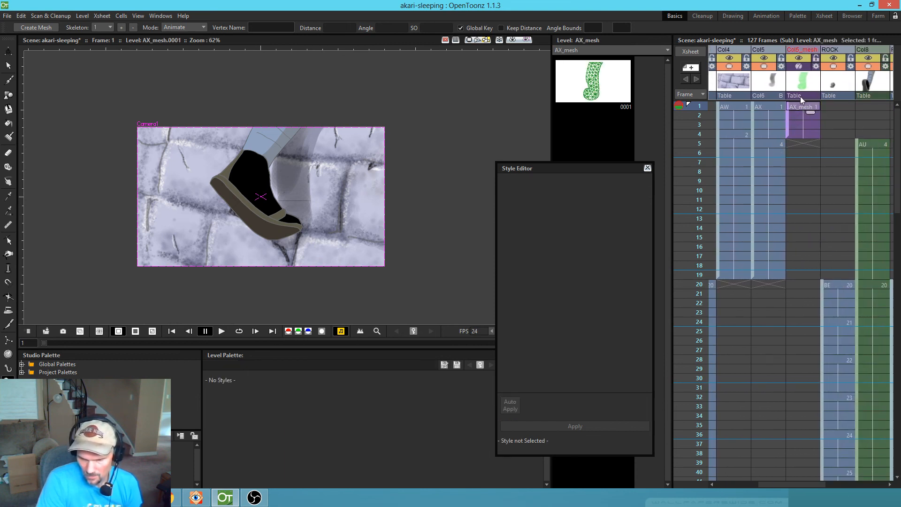
click(799, 66)
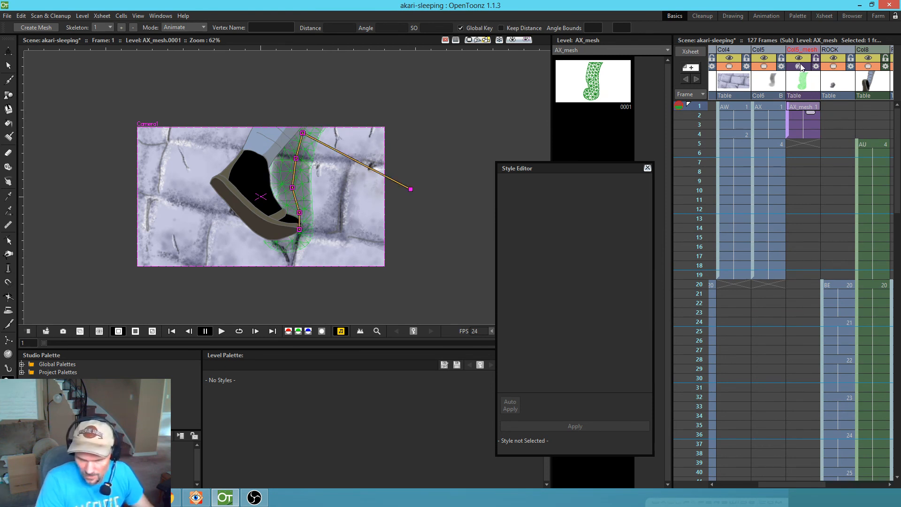
click(800, 116)
click(801, 124)
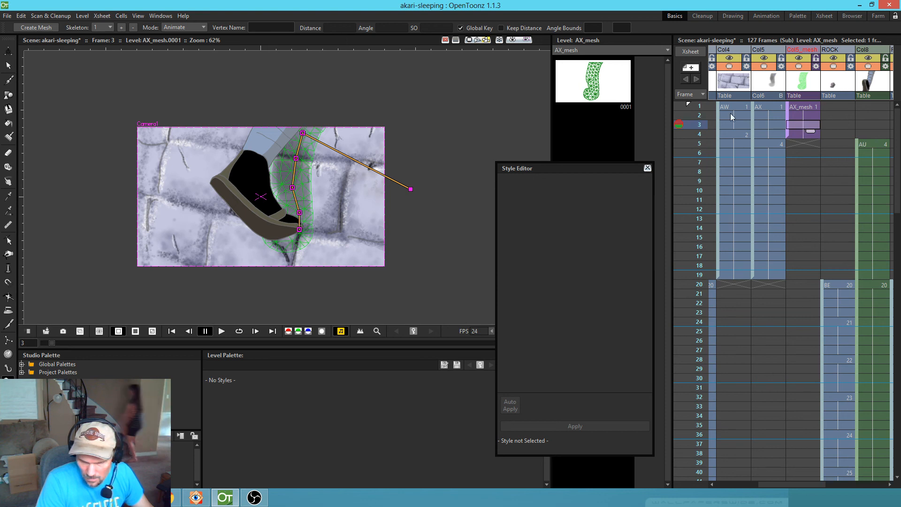
- Bend the lower vertices of the AX shadow mesh toward the foot on frame 3
mouse_move(700, 106)
mouse_down()
mouse_move(701, 134)
mouse_move(707, 109)
mouse_up()
scroll(840, 133, right, 5)
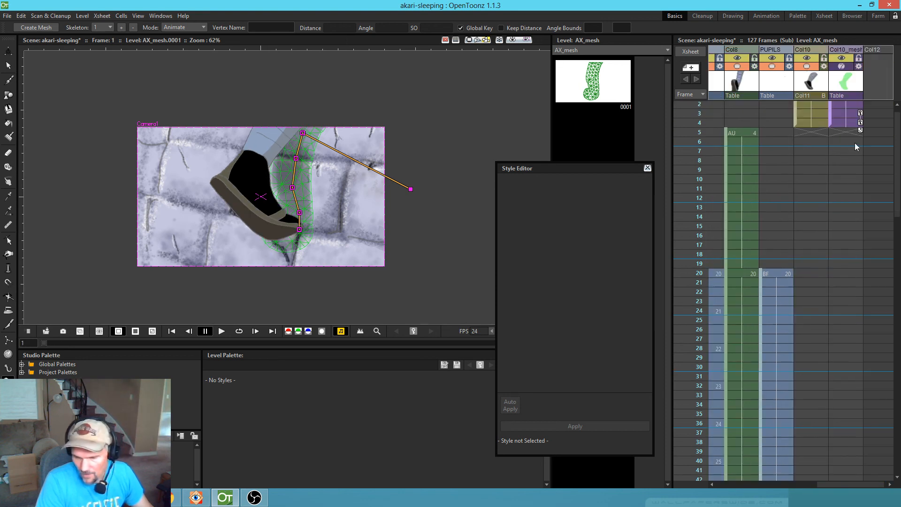
click(795, 108)
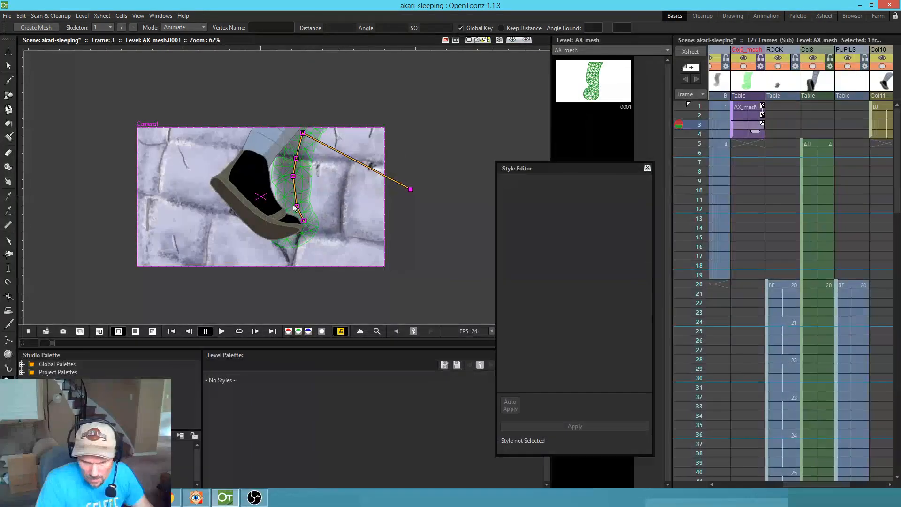
mouse_move(296, 206)
mouse_down()
mouse_move(299, 224)
mouse_move(288, 174)
mouse_move(284, 212)
mouse_up()
- Pull the AX shadow mesh's end vertex up toward the foot on frame 4, and hide the mesh overlay from frame 1
click(754, 134)
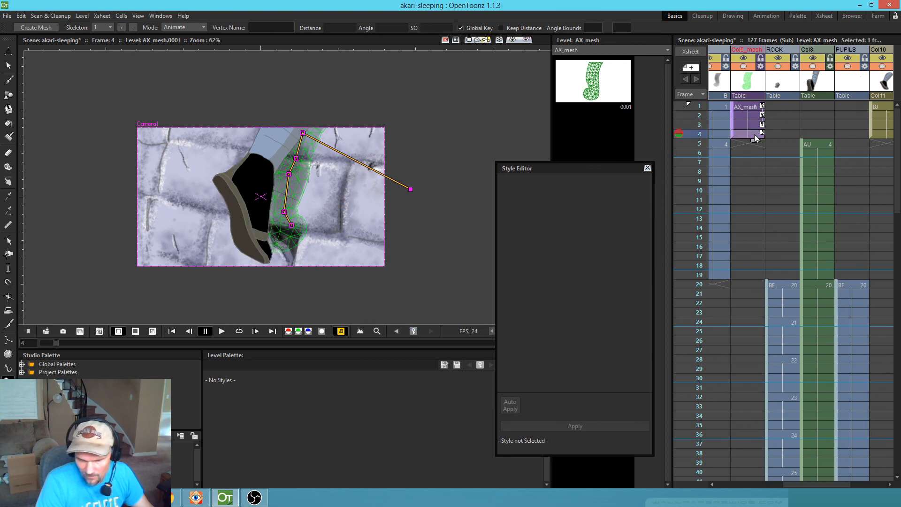
drag(291, 225, 280, 210)
mouse_move(688, 108)
mouse_down()
mouse_move(688, 155)
mouse_move(687, 109)
mouse_up()
click(743, 68)
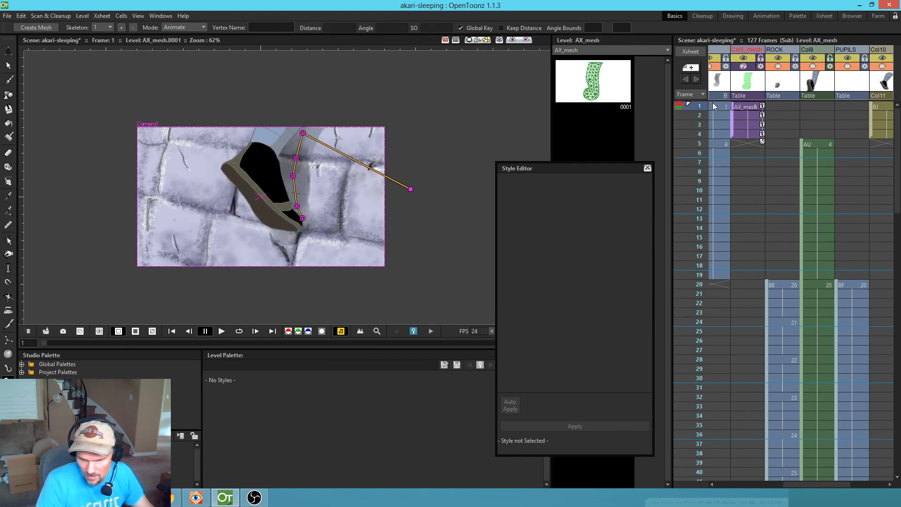
- Select the AX shadow drawing on frame 1 and save the scene
click(716, 107)
drag(816, 199, 678, 203)
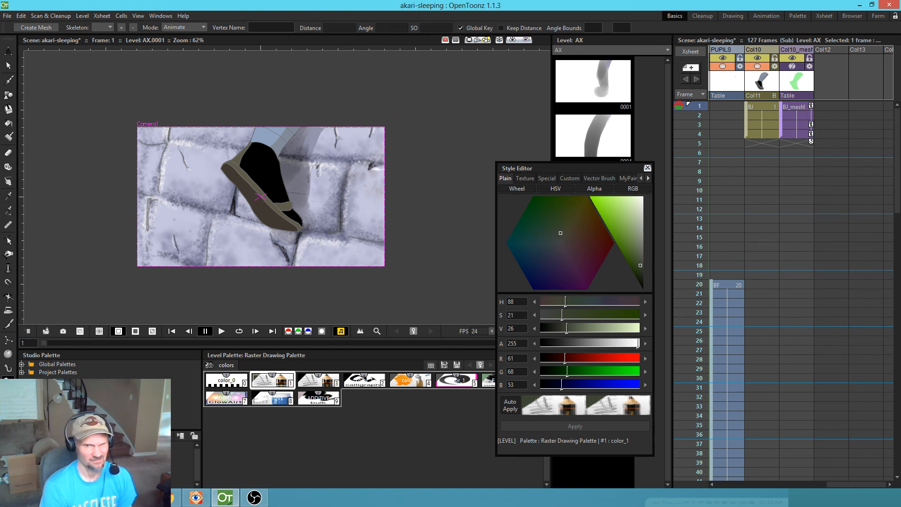
key(ctrl+s)
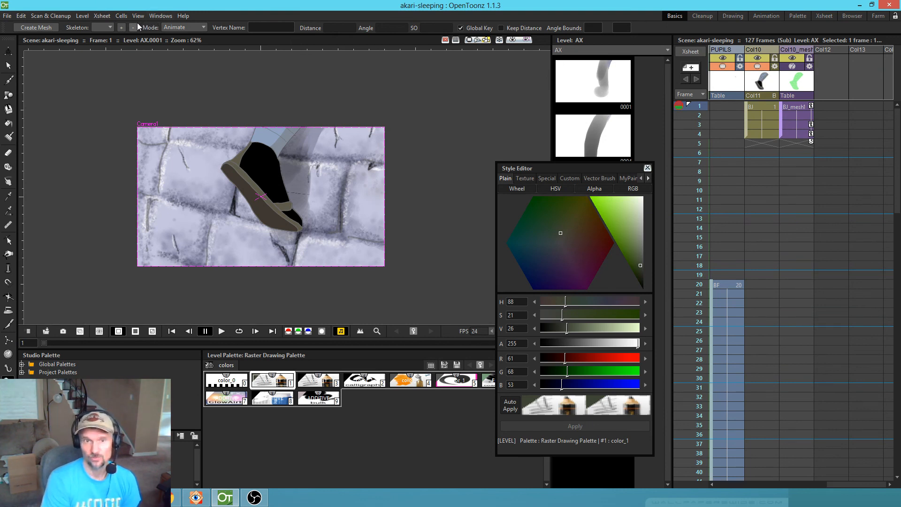
- Open the stage schematic and move the Table node well away from the column nodes, shifting Camera1 slightly
click(159, 17)
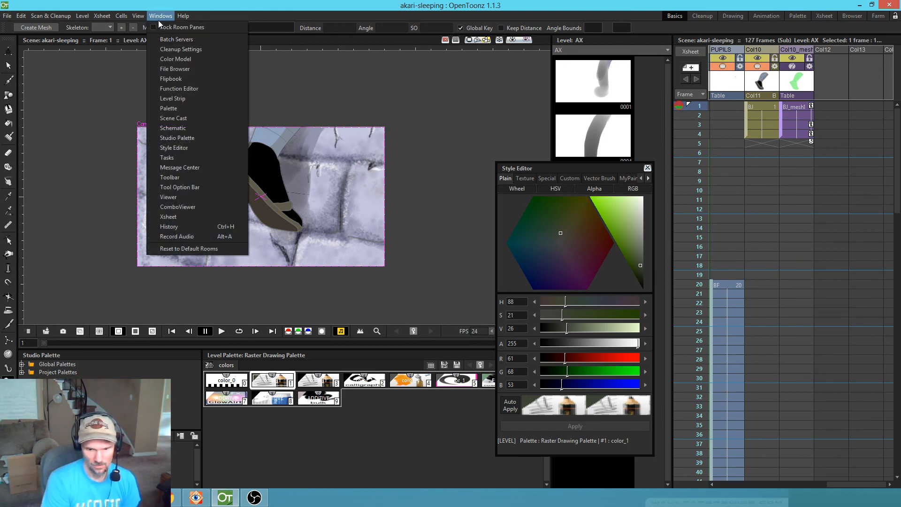
click(193, 129)
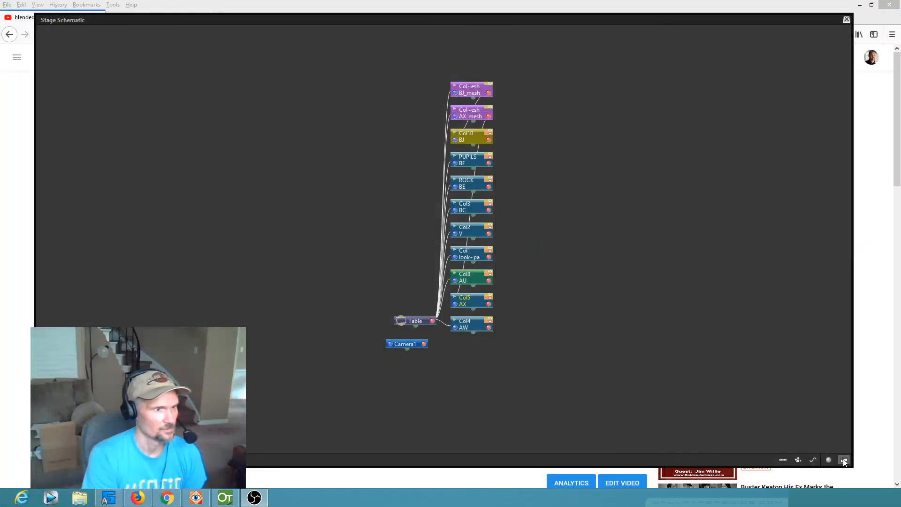
click(843, 460)
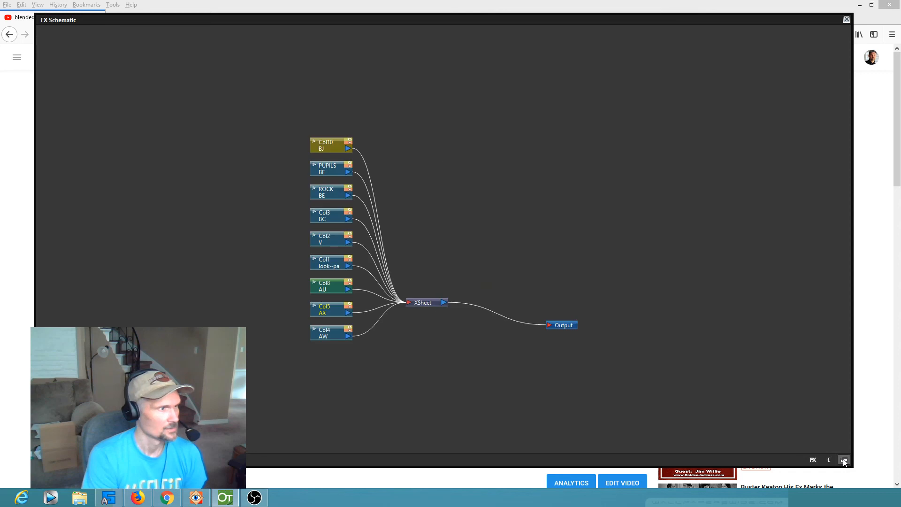
click(843, 460)
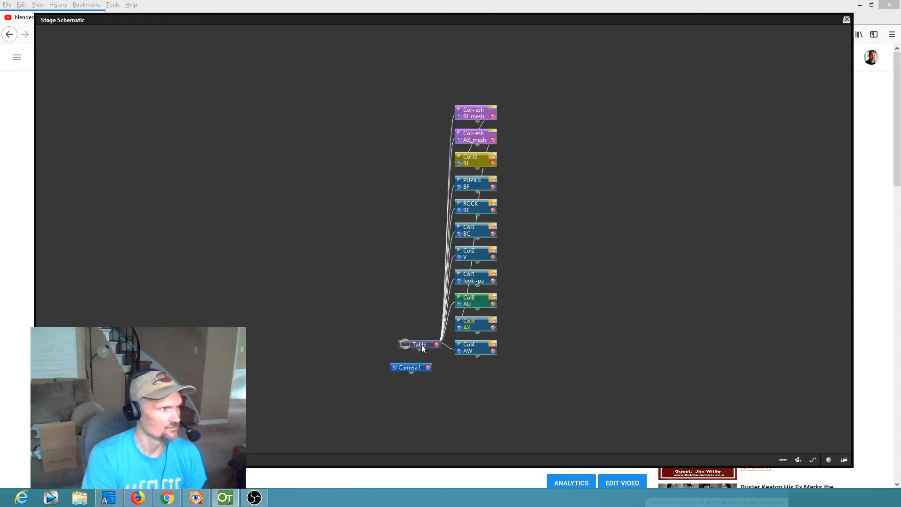
drag(421, 347, 262, 279)
drag(396, 370, 393, 369)
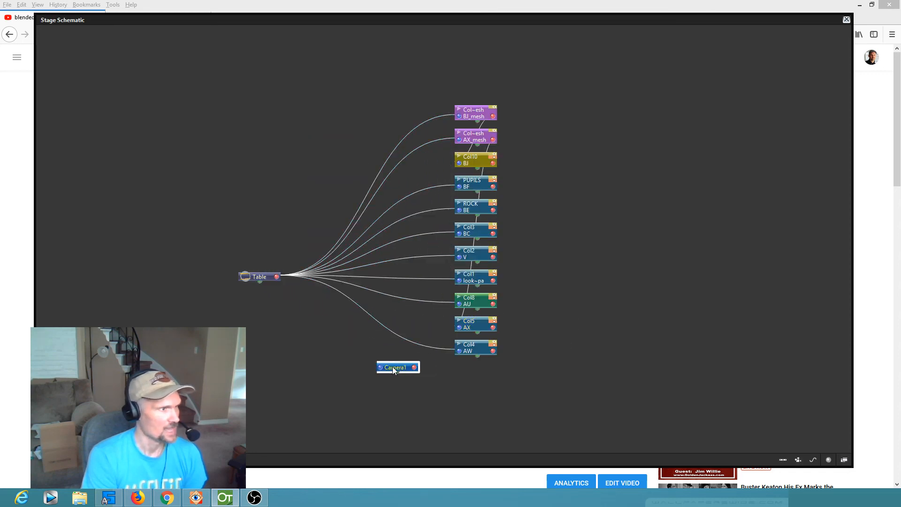
- Reposition the Camera1 node just below the Table node in the stage schematic
click(843, 460)
click(844, 461)
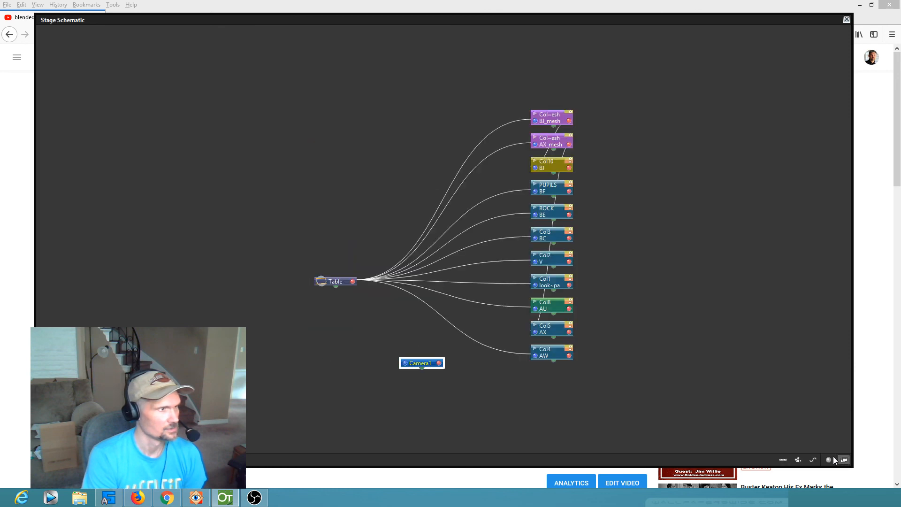
drag(431, 365, 409, 349)
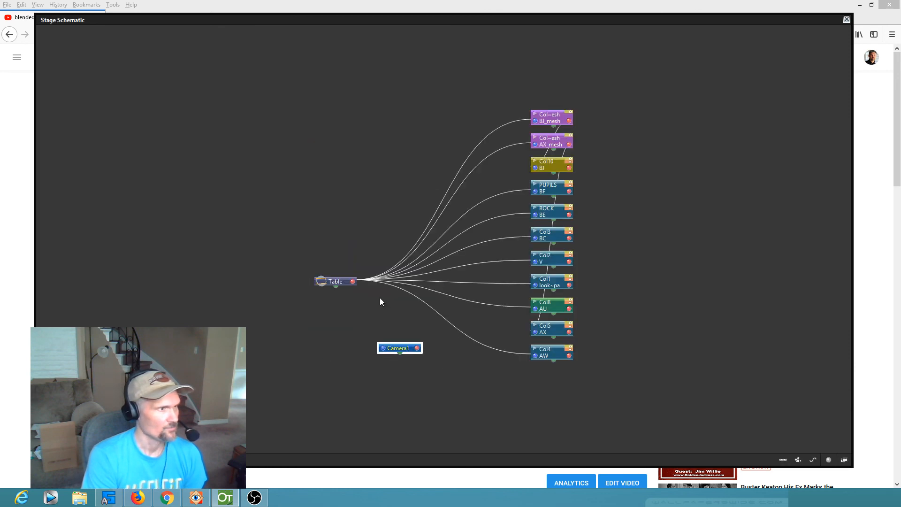
drag(354, 282, 439, 374)
click(419, 356)
drag(387, 346, 396, 341)
click(379, 335)
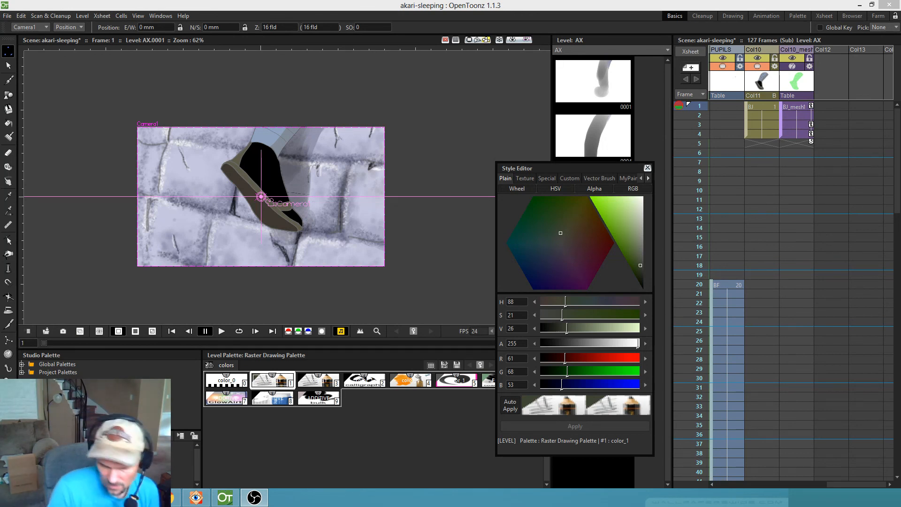
- Go to frame 20, toggle the PUPILS column's viewer visibility, and select its drawing on that frame
drag(701, 113, 649, 407)
drag(738, 367, 809, 233)
drag(698, 150, 647, 412)
drag(715, 402, 779, 252)
mouse_move(700, 269)
mouse_down()
mouse_move(690, 472)
mouse_move(704, 233)
mouse_move(702, 492)
mouse_move(719, 184)
mouse_move(745, 6)
mouse_move(710, 340)
mouse_move(697, 288)
mouse_up()
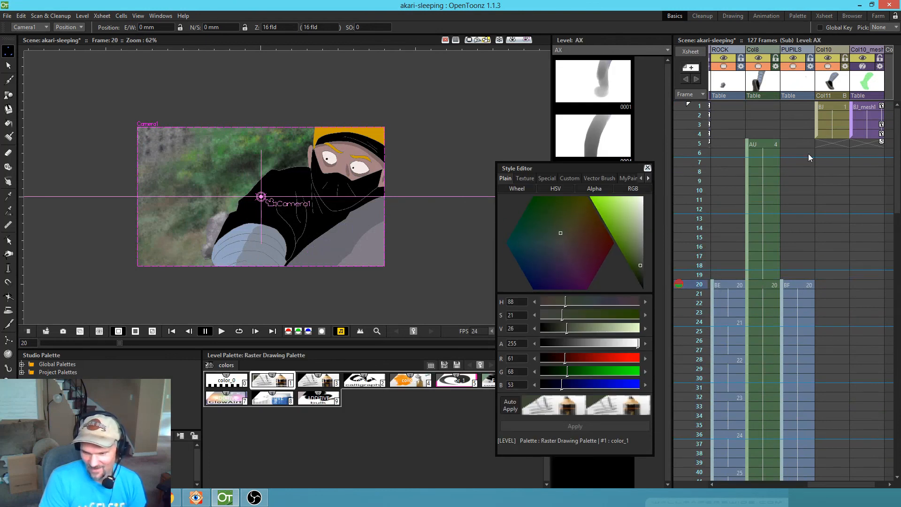
click(796, 69)
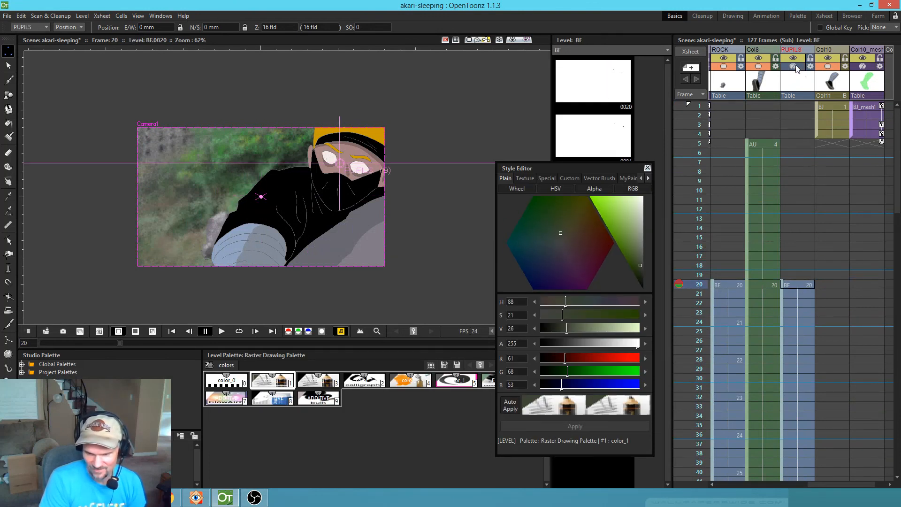
click(800, 285)
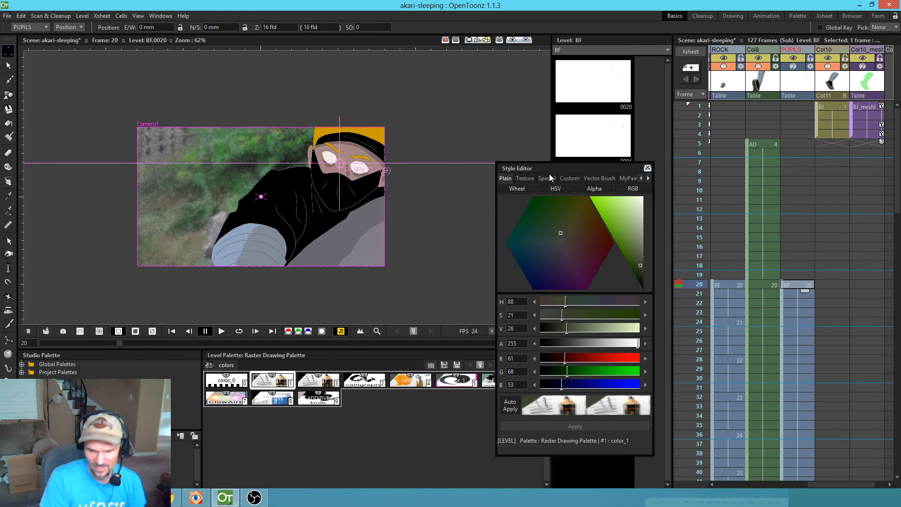
scroll(399, 197, up, 3)
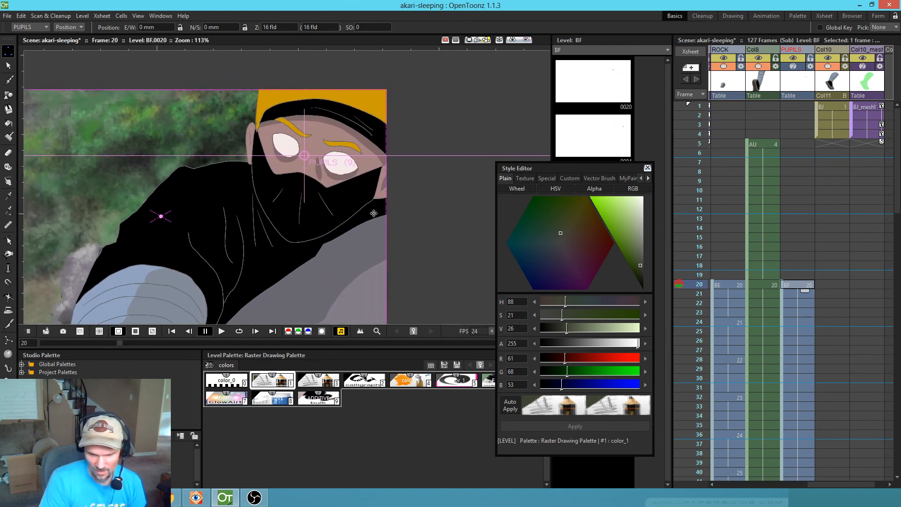
drag(374, 214, 436, 221)
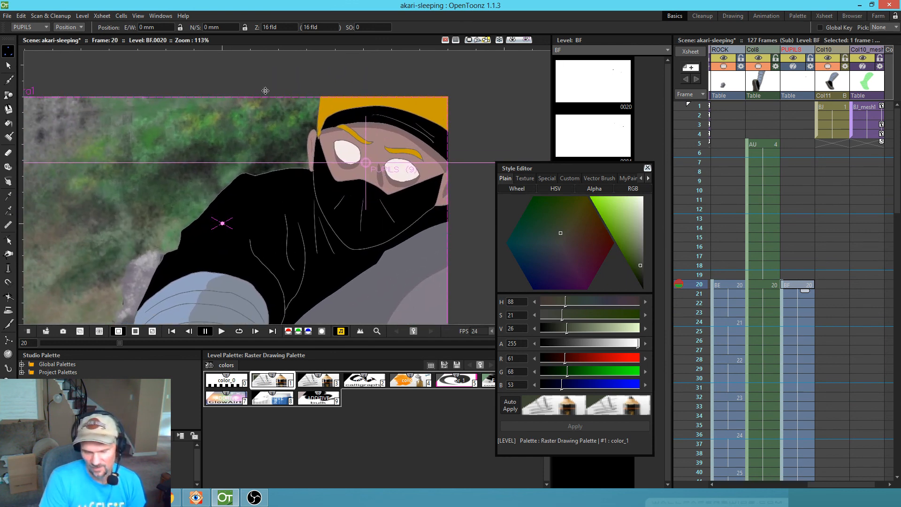
- Save everything and use the Animate tool to shift the pupils at frame 20 to E/W 8.03 mm and N/S 2.11 mm
click(14, 16)
click(15, 47)
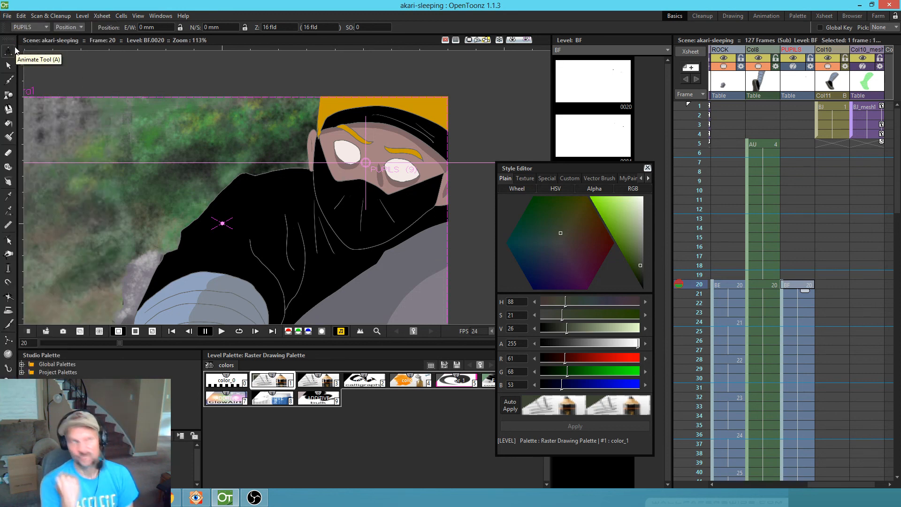
click(8, 51)
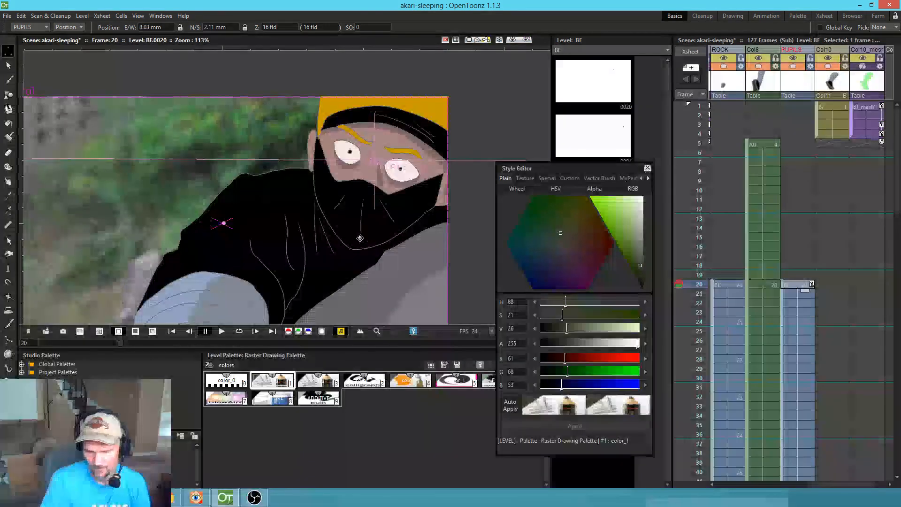
scroll(360, 237, down, 2)
drag(365, 302, 389, 239)
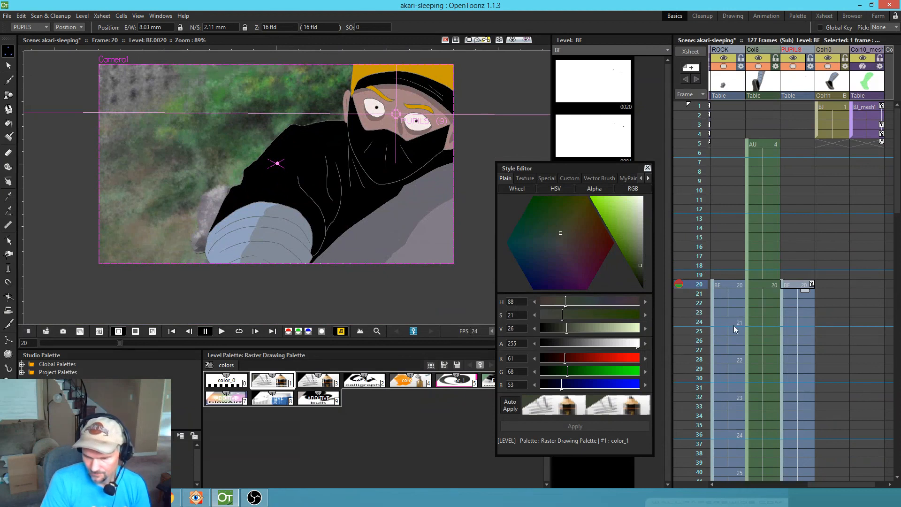
- Follow the rock's fall to frame 39 and shift the pupils there to E/W 3.19 mm and N/S -1.11 mm
drag(692, 286, 698, 415)
drag(753, 398, 802, 251)
click(696, 179)
mouse_move(698, 183)
mouse_down()
mouse_move(709, 398)
mouse_move(708, 317)
mouse_up()
drag(410, 132, 405, 135)
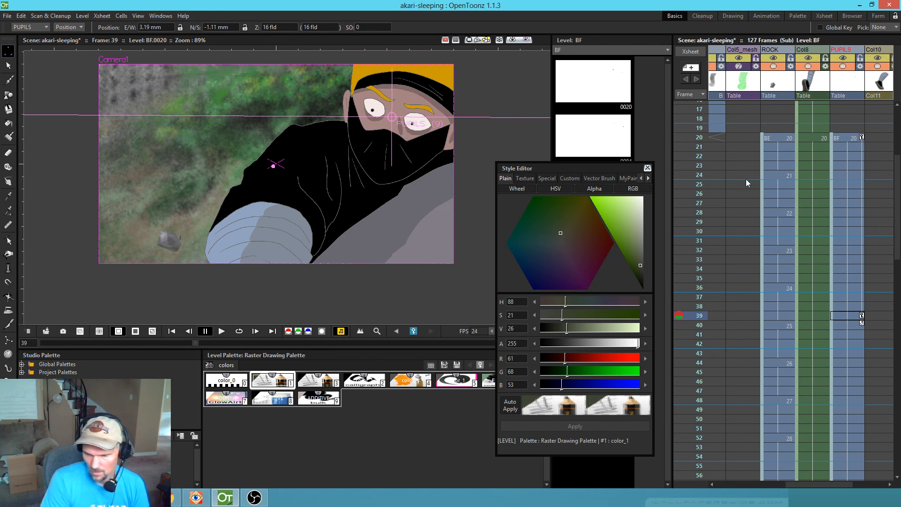
- Check the pupil motion before frame 39 and move that frame's PUPILS key to frame 47
drag(699, 147, 683, 275)
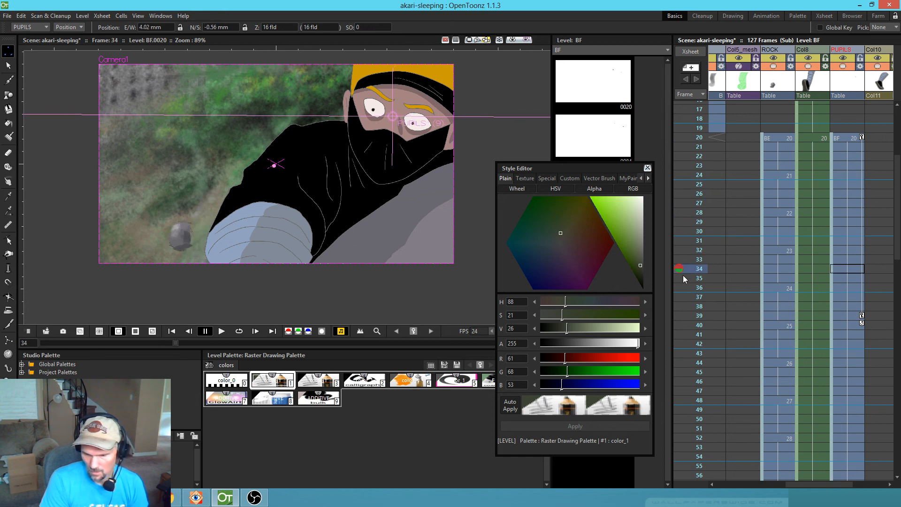
click(862, 316)
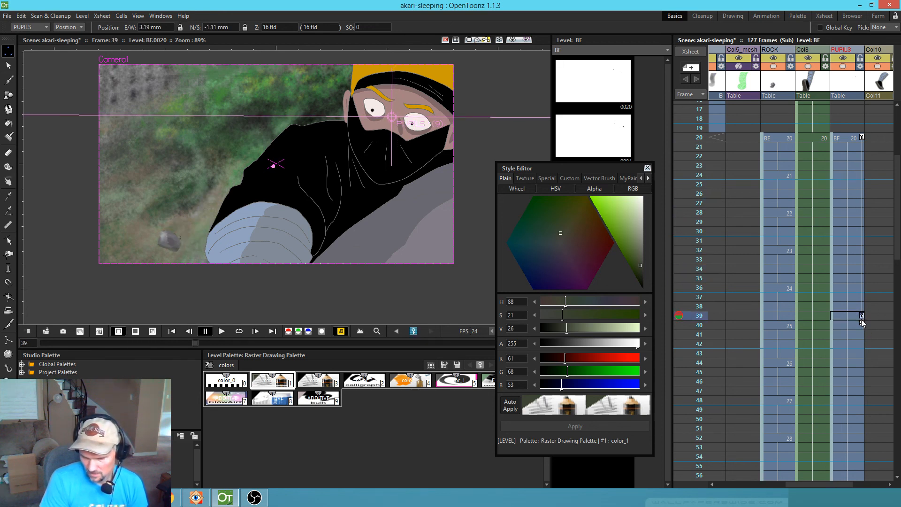
drag(862, 324, 865, 358)
drag(863, 390, 863, 390)
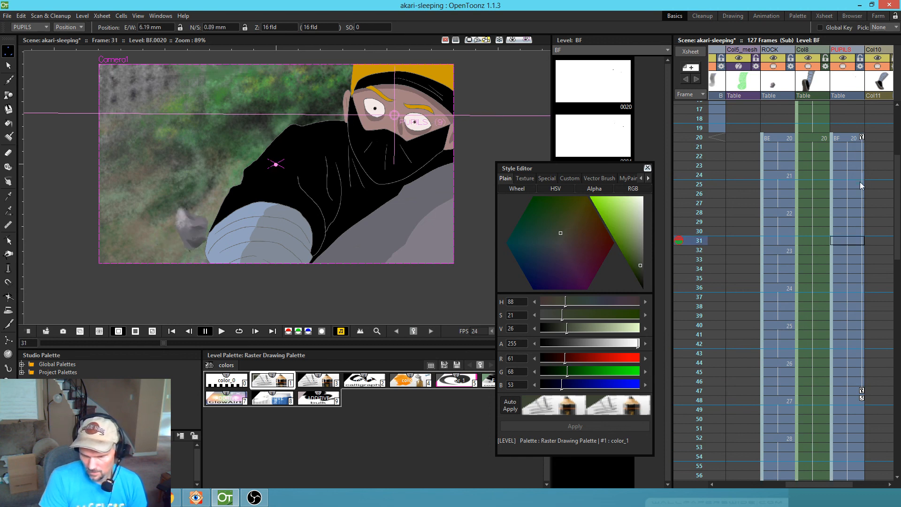
- Add a PUPILS key at frame 27 and paste the frame 20 key's position onto it
click(861, 207)
click(414, 331)
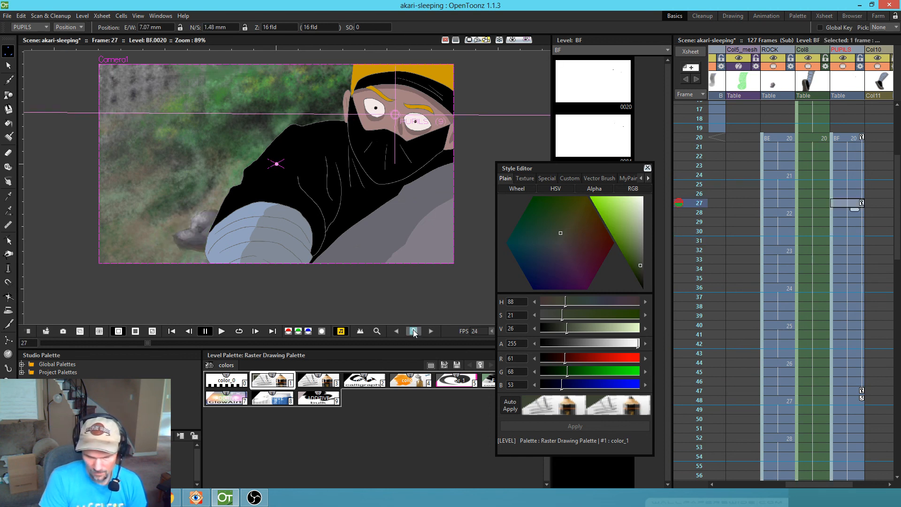
click(862, 137)
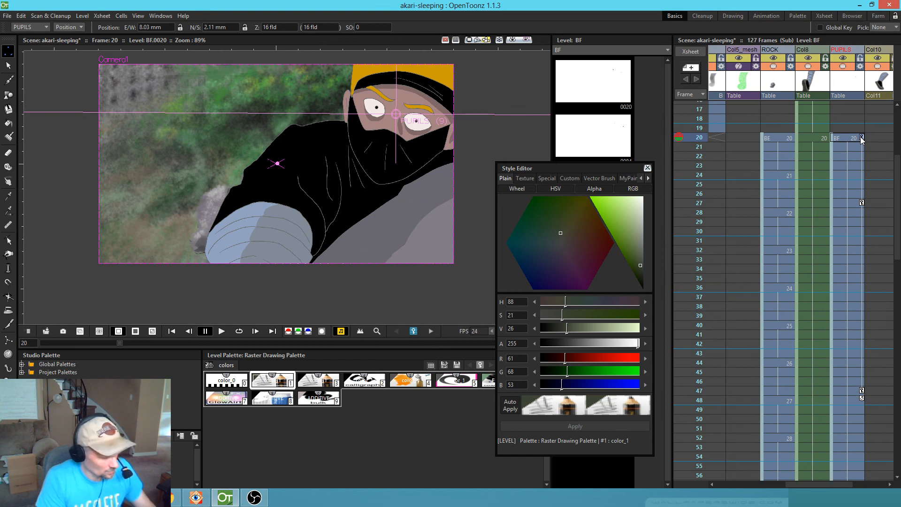
click(860, 203)
right_click(862, 201)
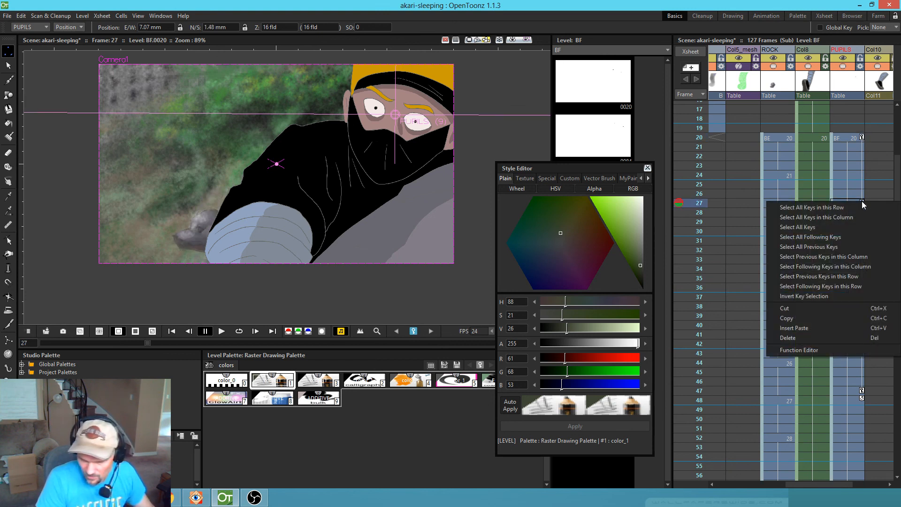
click(824, 328)
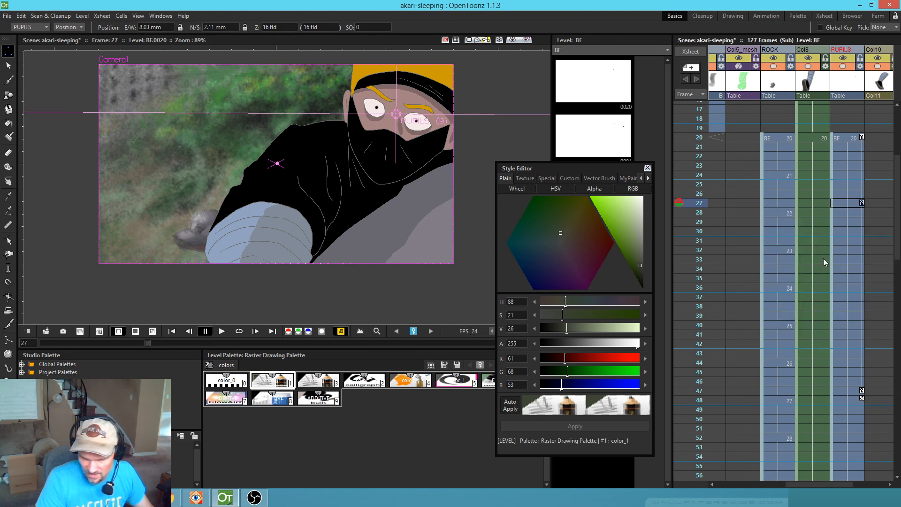
- Key the pupils at frame 105 and shift them at frame 111 to E/W 6.95 mm and N/S 3.72 mm
drag(693, 153, 661, 409)
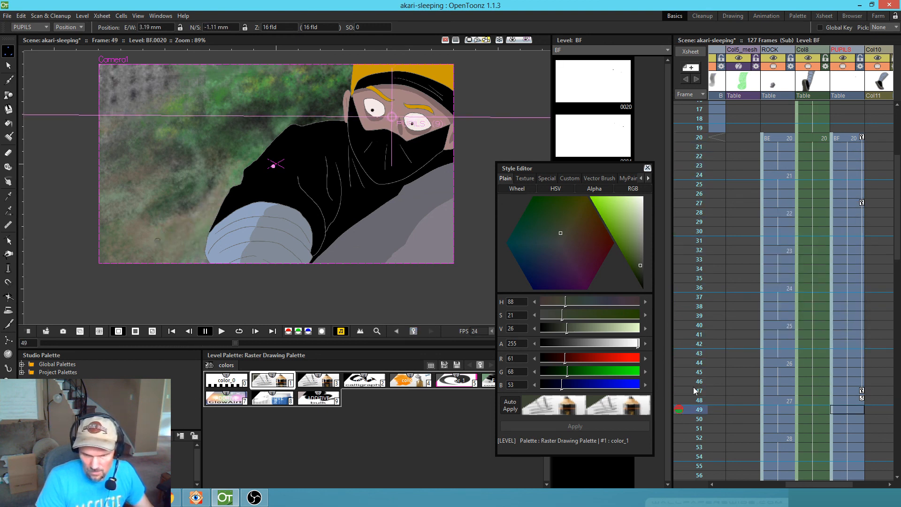
drag(743, 350, 793, 224)
drag(704, 161, 675, 344)
drag(812, 323, 726, 310)
drag(699, 199, 670, 385)
drag(795, 340, 818, 236)
drag(698, 157, 678, 358)
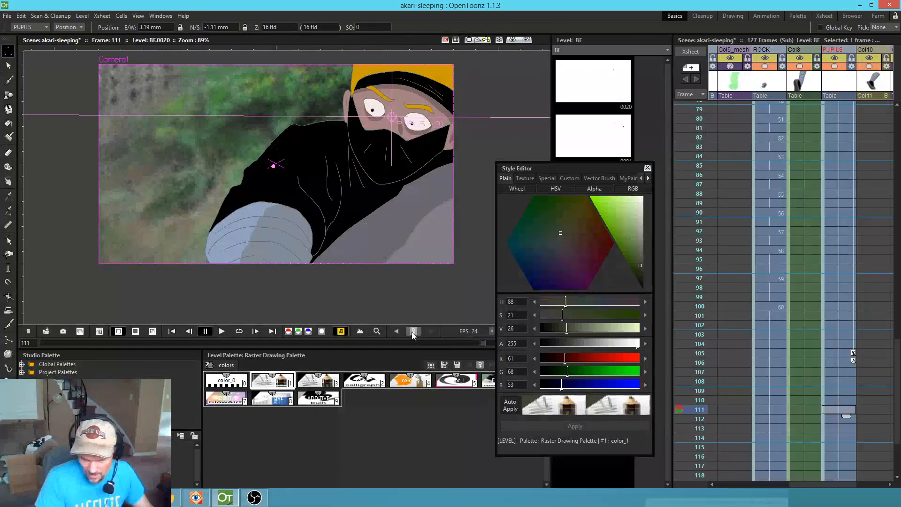
drag(360, 181, 362, 178)
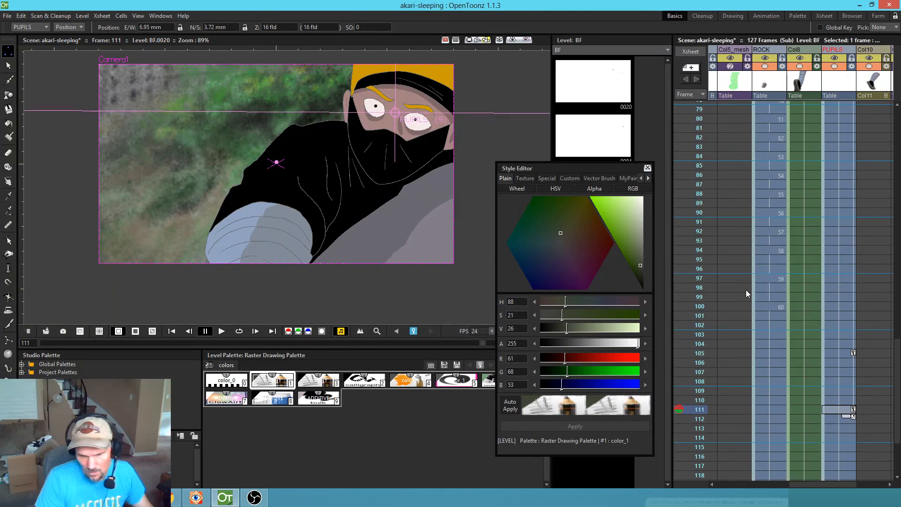
- Scrub back through the pupil animation, return to frame 1, and save everything
drag(699, 401, 694, 106)
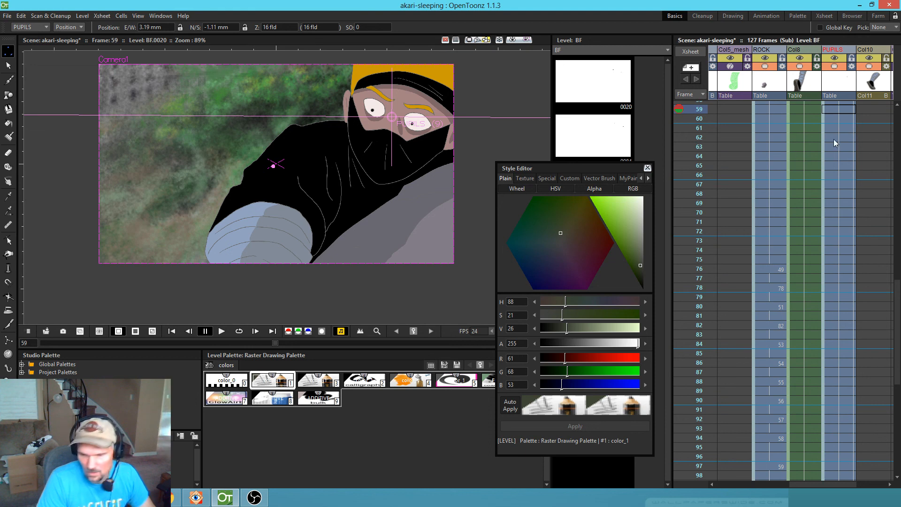
scroll(700, 117, up, 15)
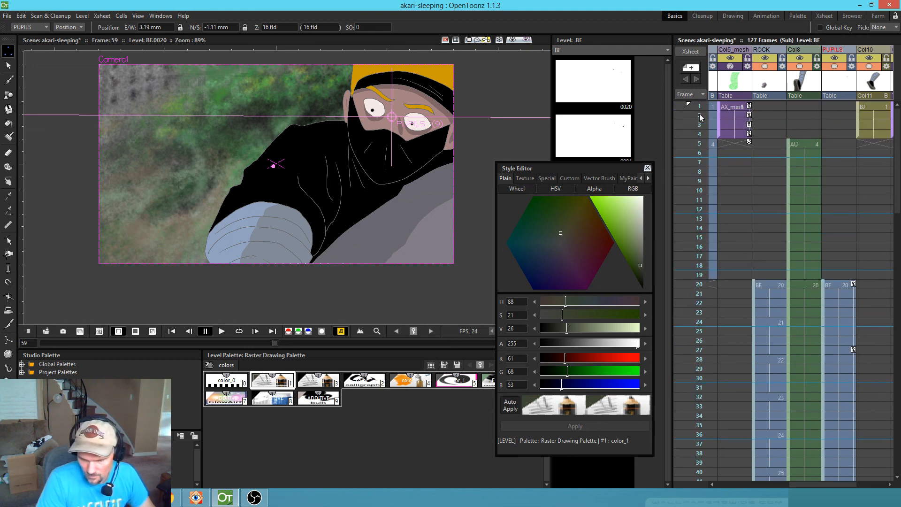
click(699, 107)
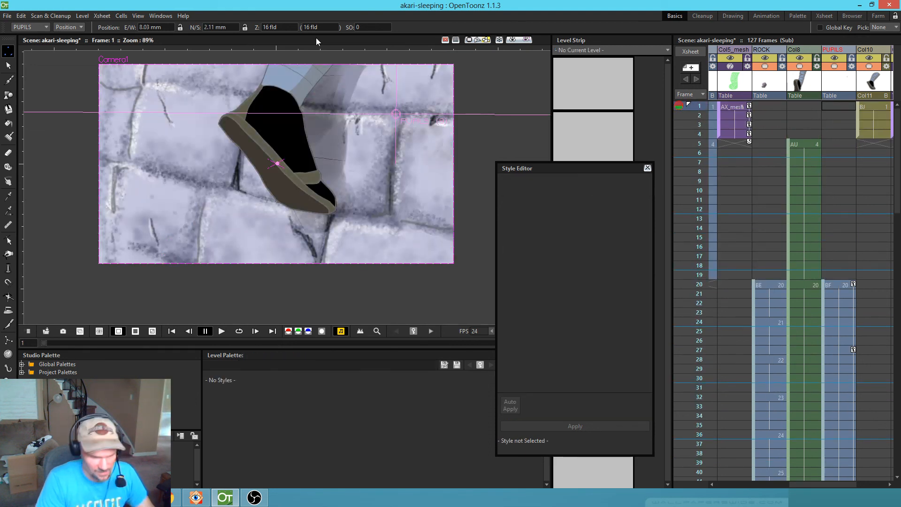
click(9, 17)
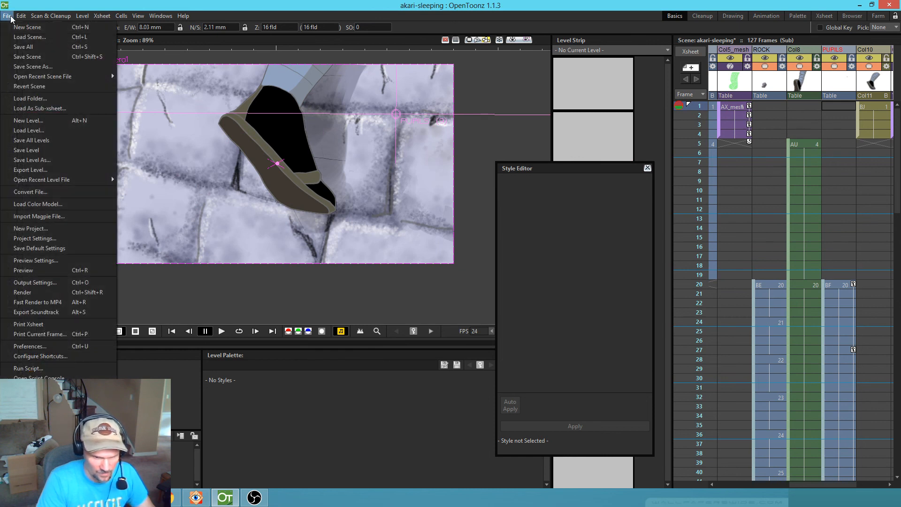
click(35, 49)
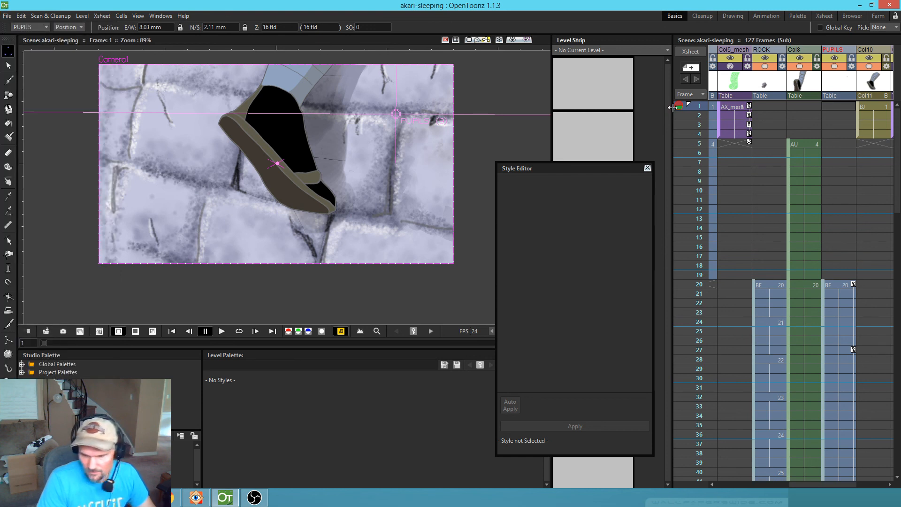
- Play the scene in a loop and inspect the PUPILS keys through frame 111
key(l)
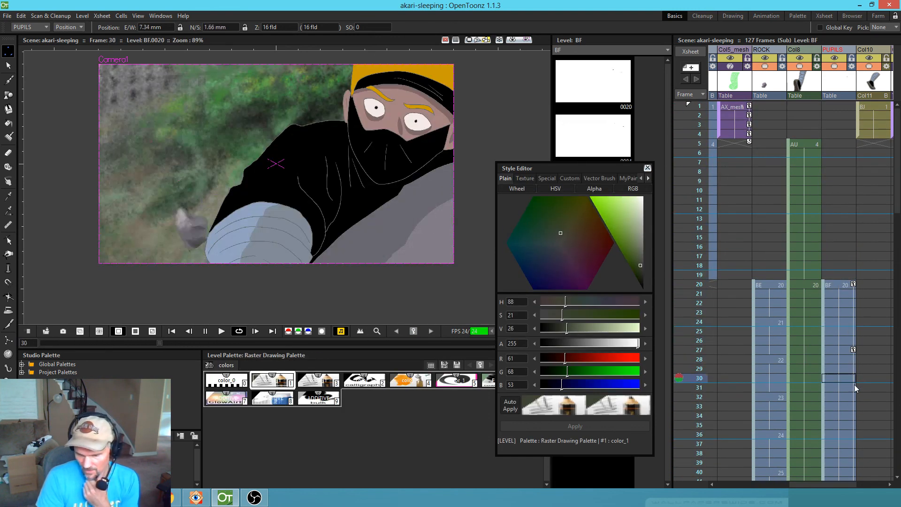
key(l)
scroll(838, 367, down, 9)
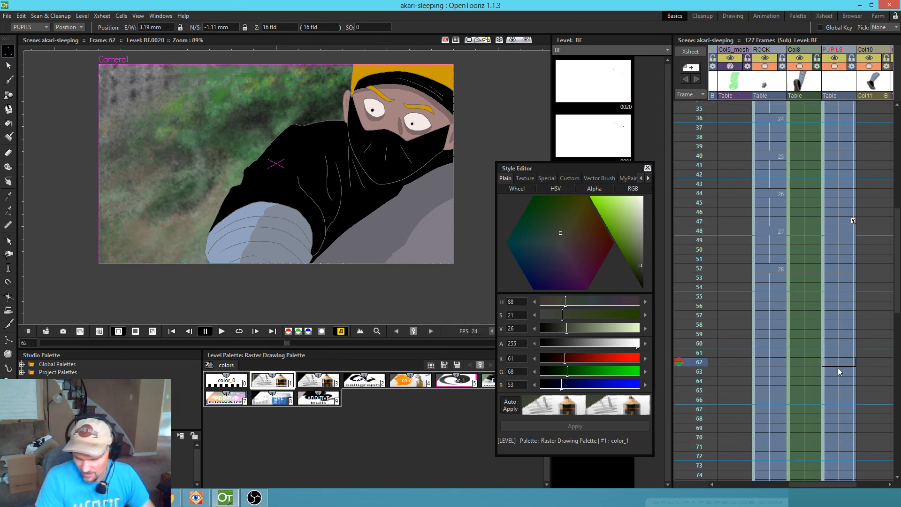
scroll(838, 371, down, 2)
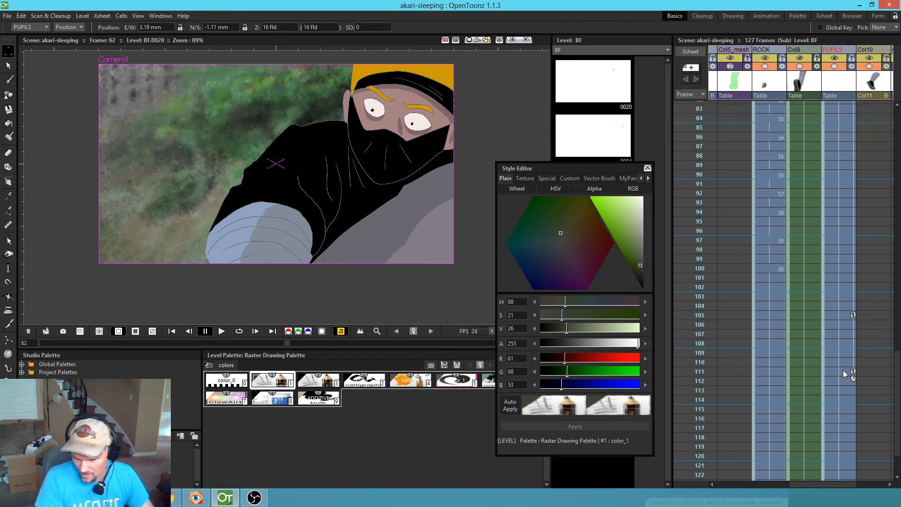
- Move the PUPILS key at frame 105 to frame 107 and play the scene in a loop to check the timing
click(853, 314)
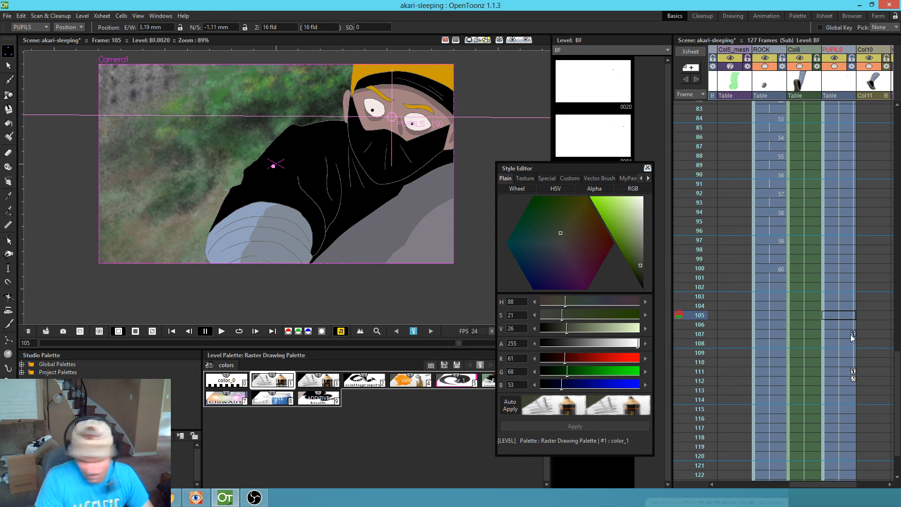
click(854, 334)
key(l)
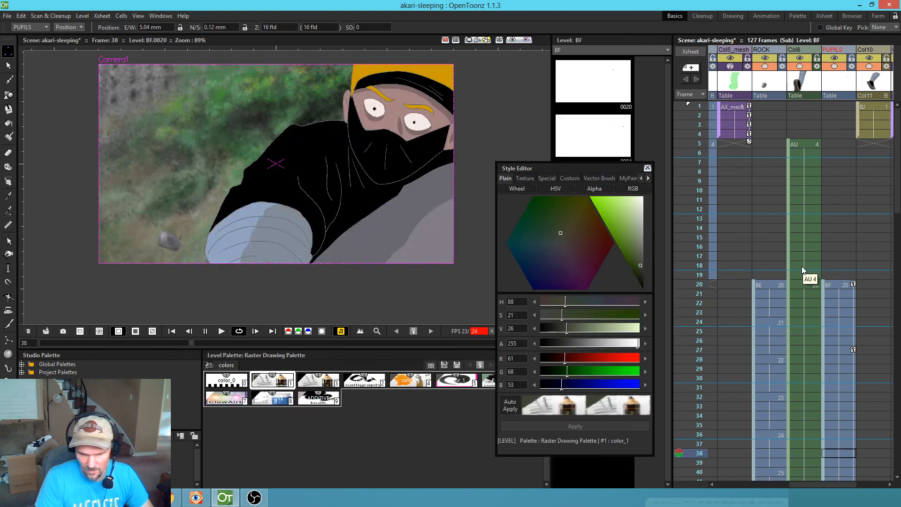
key(l)
- Move the PUPILS key at frame 27 to frame 35 and play the scene in a loop
scroll(845, 284, up, 5)
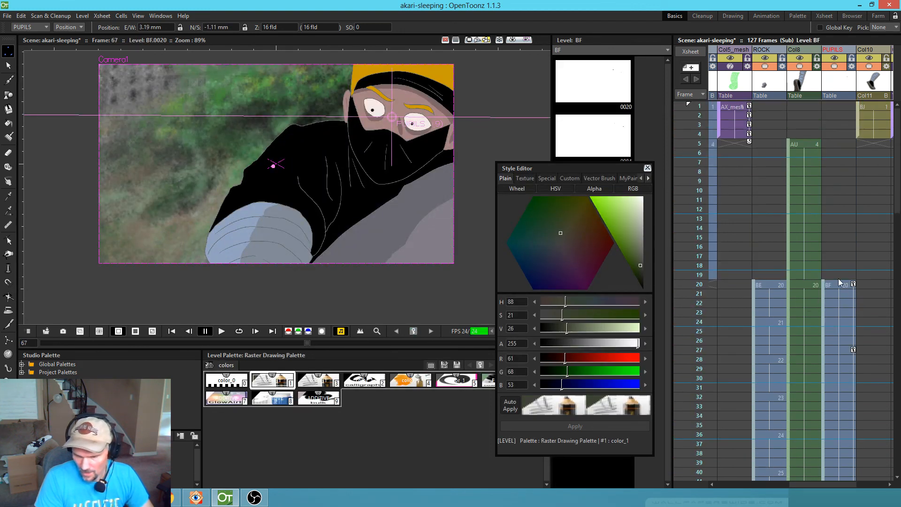
click(853, 237)
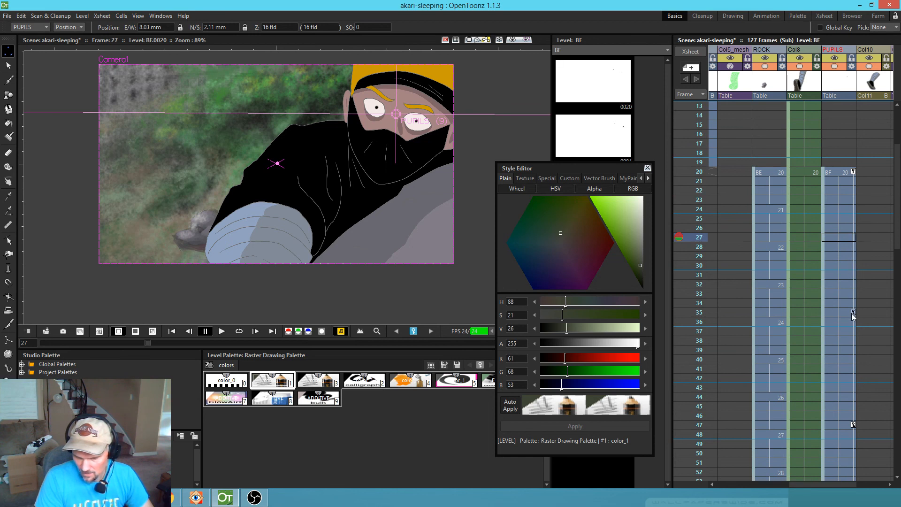
key(l)
key(l)
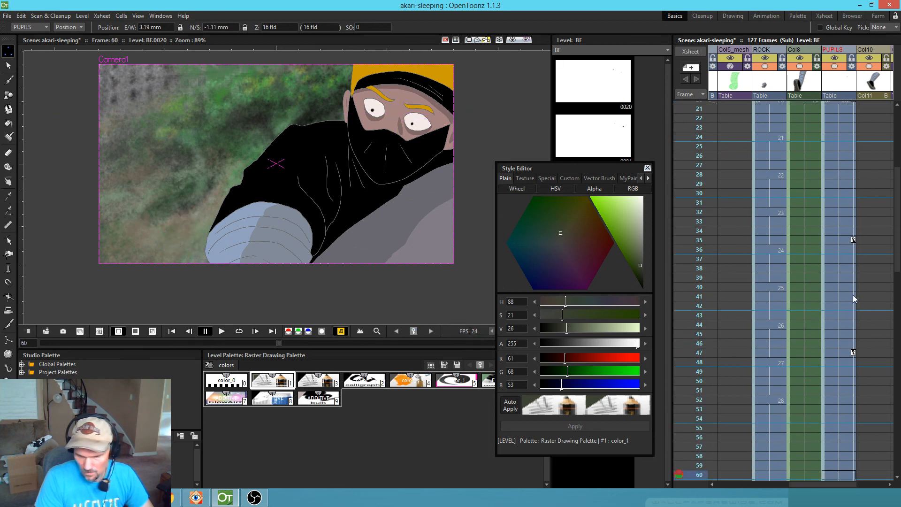
- Shift the frame 35 PUPILS key to frame 39 and replay the scene in a loop
click(854, 240)
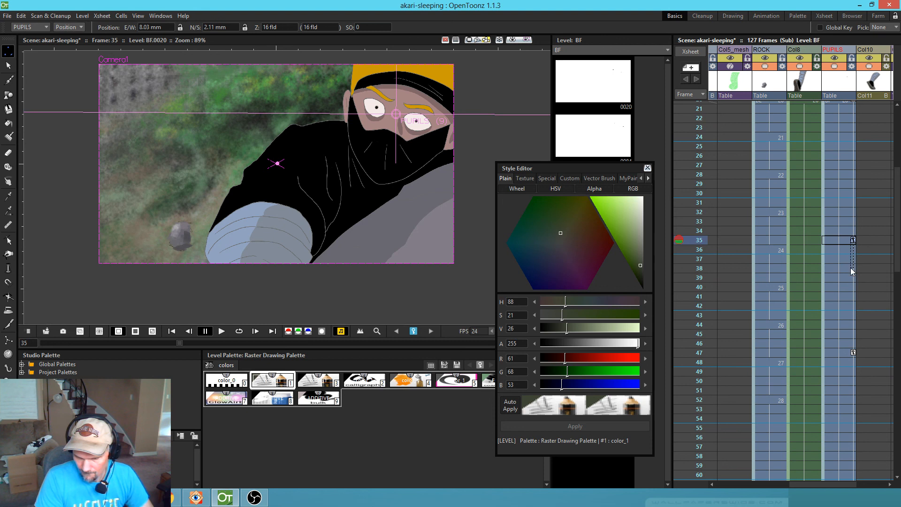
drag(853, 241, 856, 268)
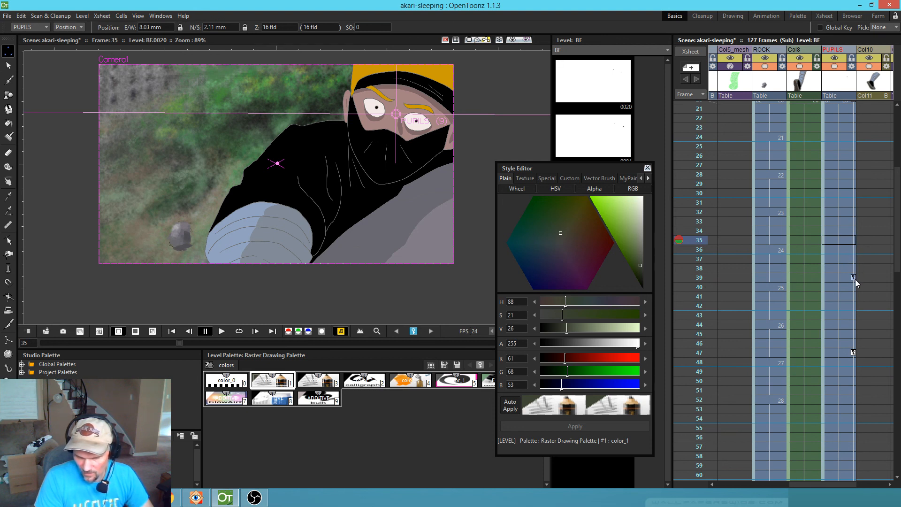
key(l)
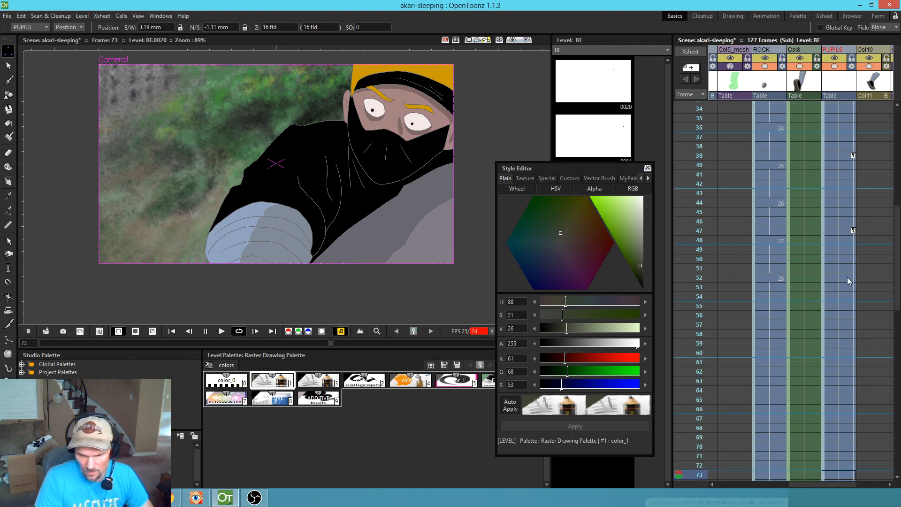
key(l)
- Key the pupils at frame 63 with E/W 2.12 mm and N/S -1.65 mm, and scrub through the frames to check the motion
scroll(841, 276, up, 10)
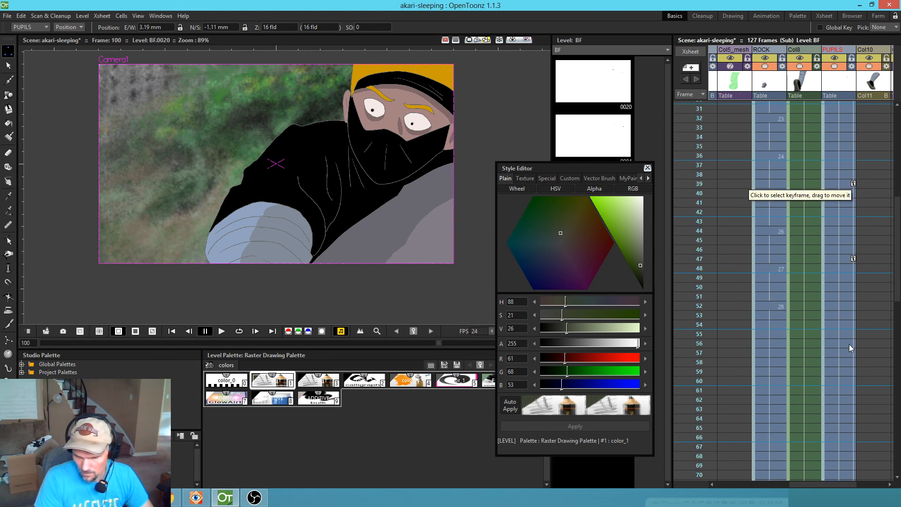
scroll(851, 370, down, 2)
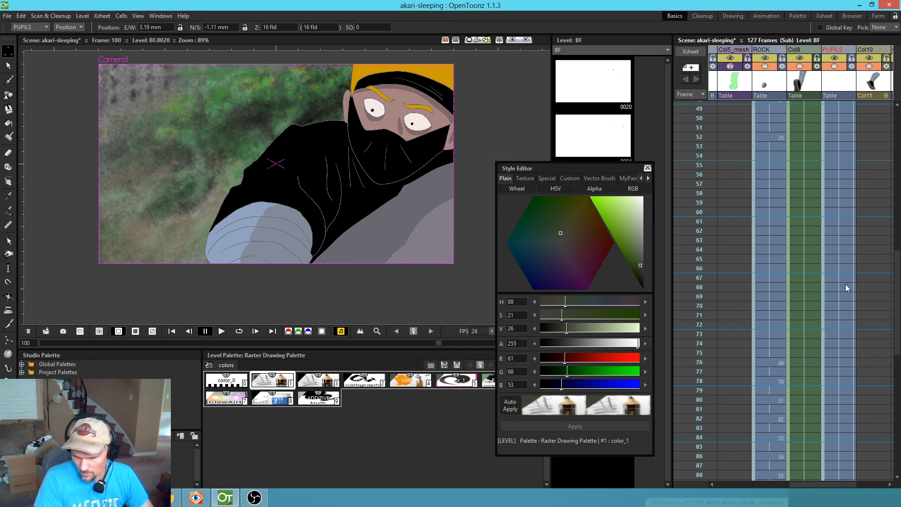
click(852, 354)
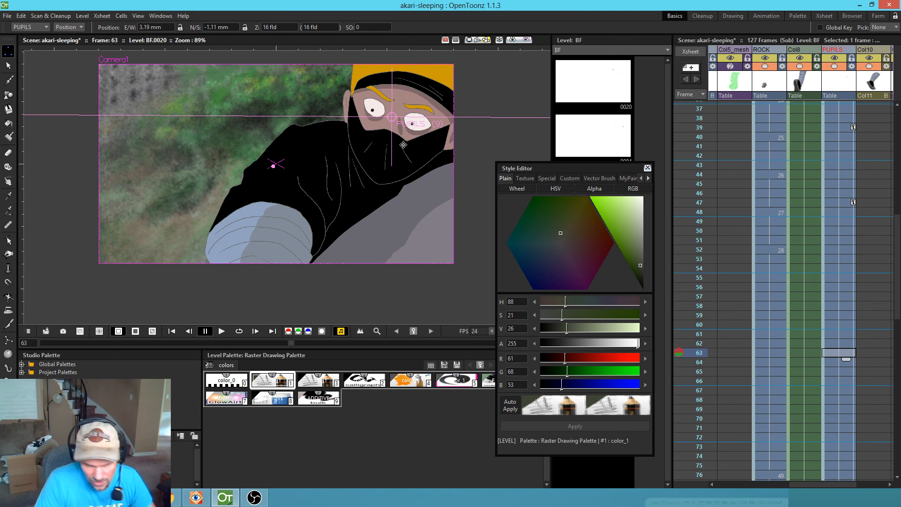
drag(404, 145, 403, 145)
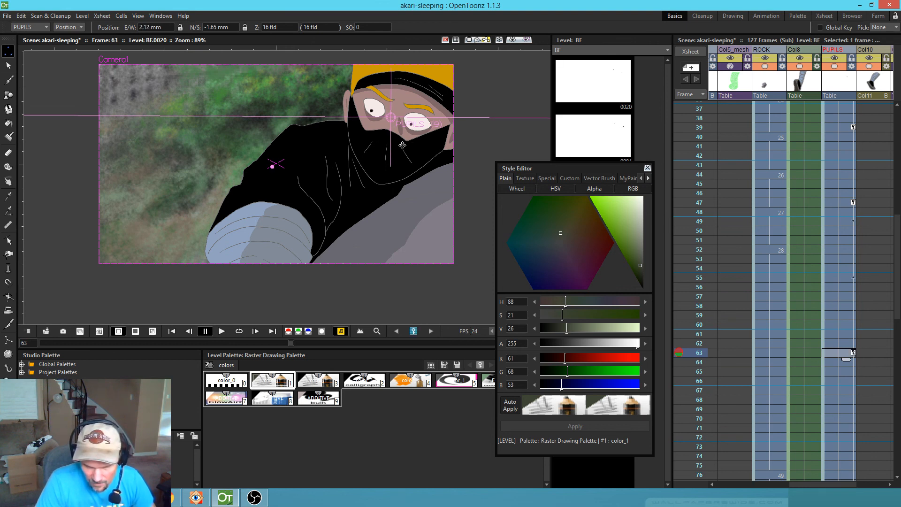
mouse_move(700, 127)
mouse_down()
mouse_move(683, 498)
mouse_move(690, 394)
mouse_move(696, 437)
mouse_up()
mouse_move(701, 378)
mouse_down()
mouse_move(721, 262)
mouse_move(720, 355)
mouse_move(766, 324)
mouse_up()
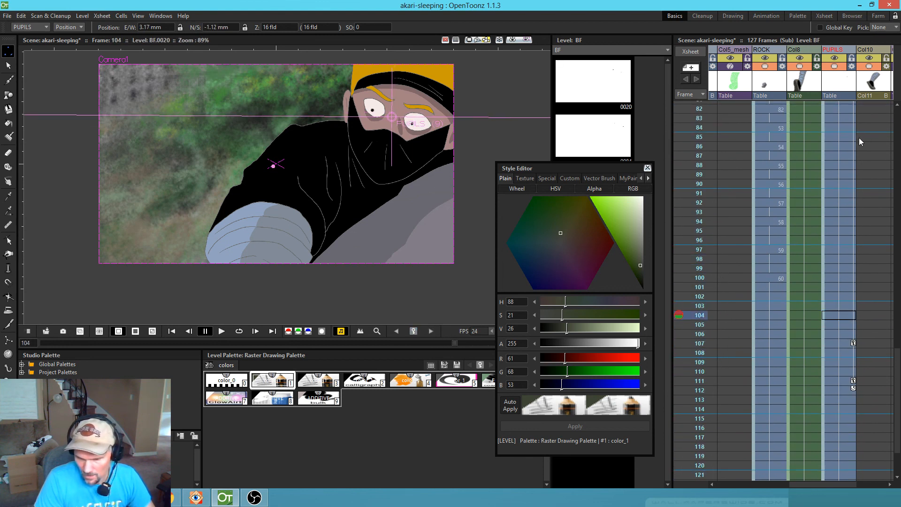
- Copy the frame 63 PUPILS key's position onto the key at frame 107
scroll(860, 139, up, 8)
click(855, 156)
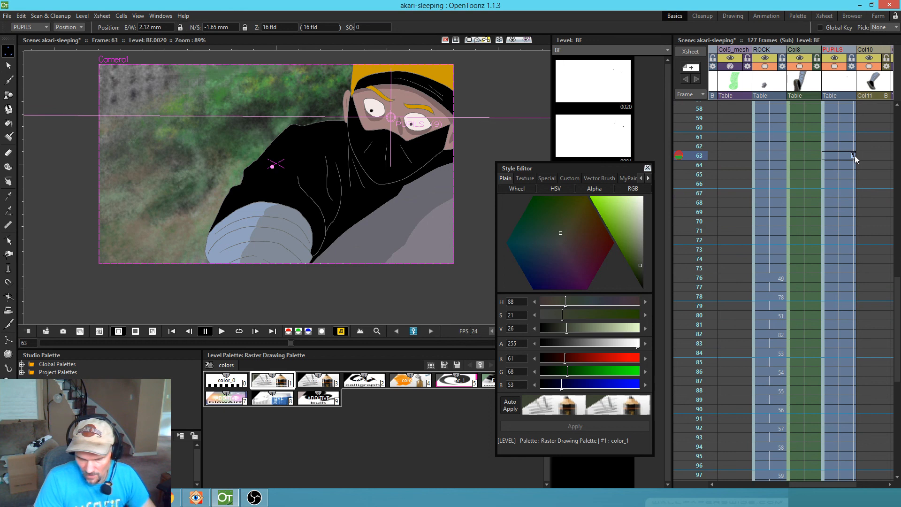
scroll(852, 160, down, 8)
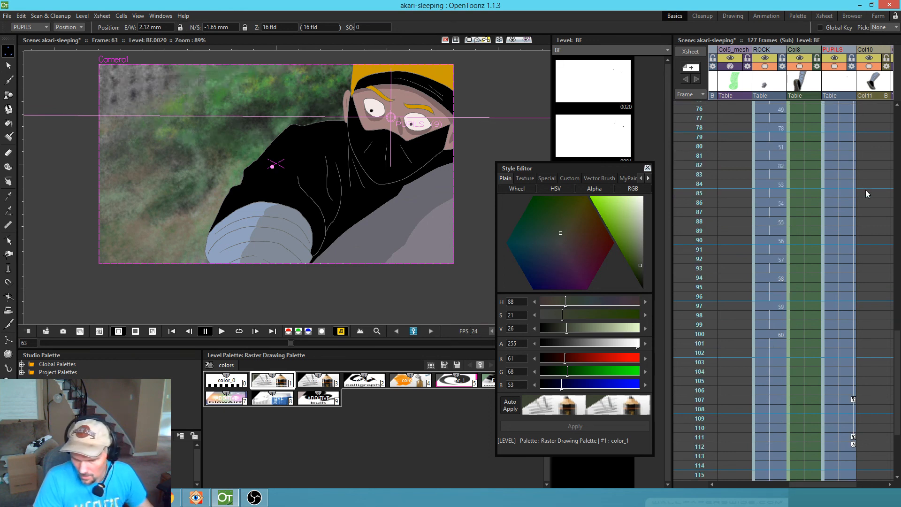
click(852, 342)
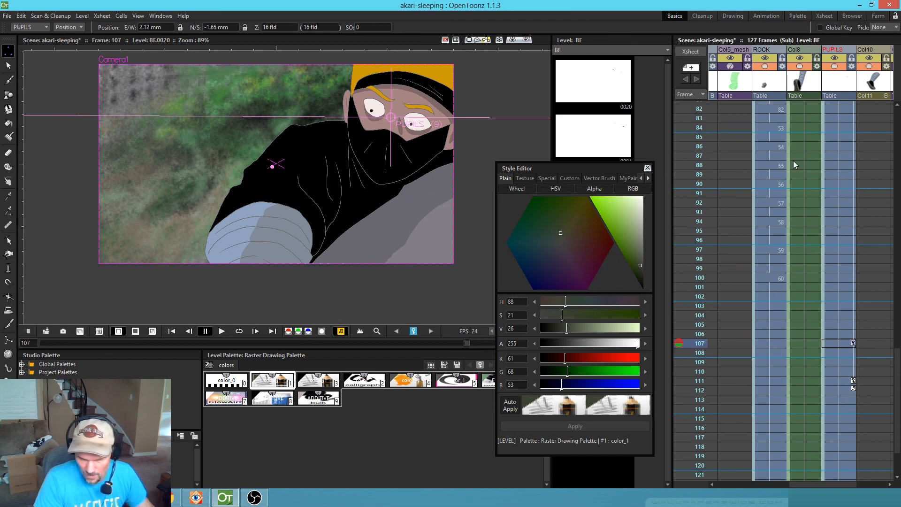
- Play the scene in a loop to check the revised pupil timing, and save everything
key(l)
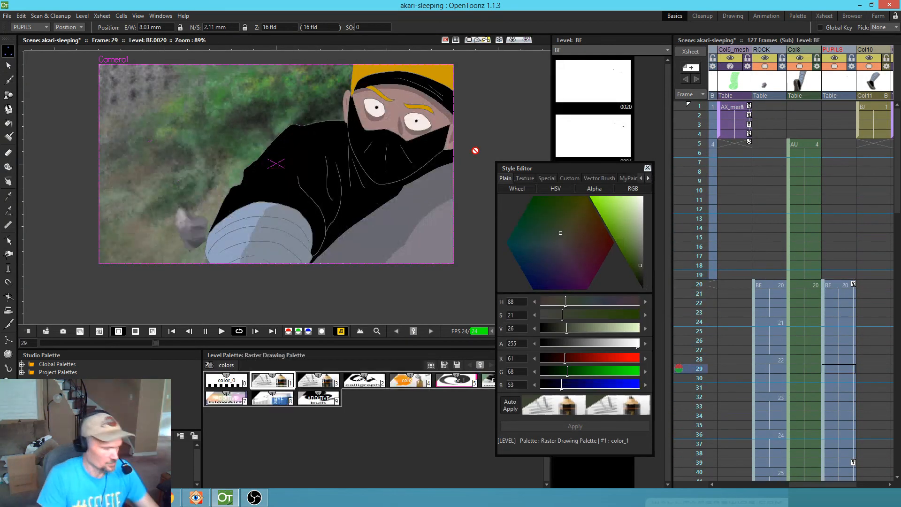
key(l)
key(k)
key(ctrl+s)
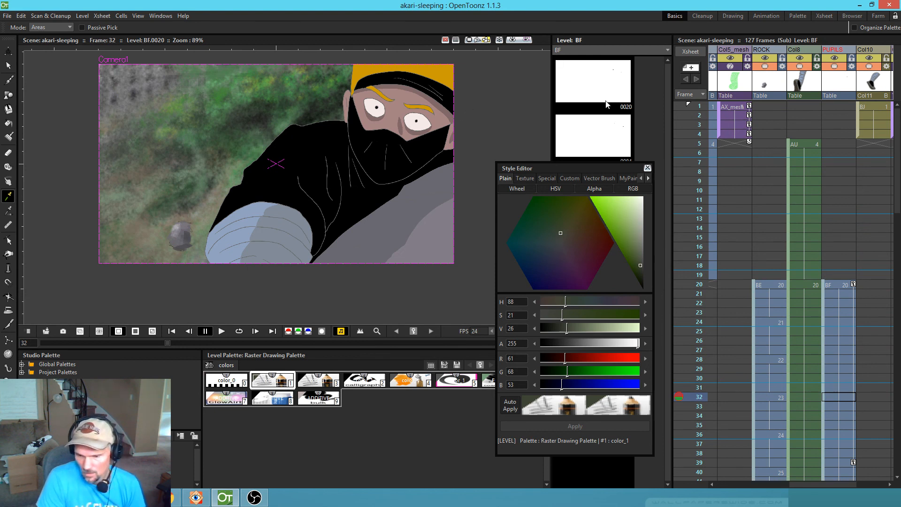
drag(587, 166, 581, 172)
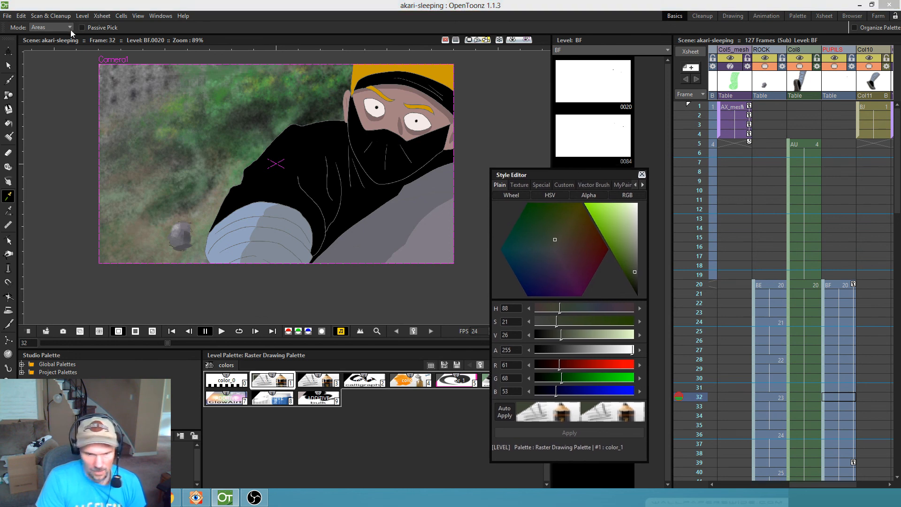
click(7, 16)
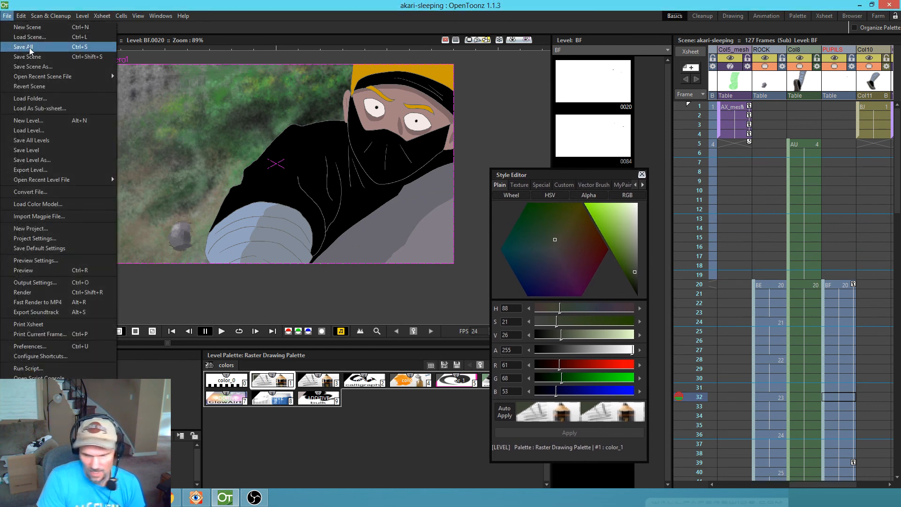
click(28, 48)
- Duplicate drawing 0084 of the BF level and erase both pupils from the copy
scroll(778, 155, right, 5)
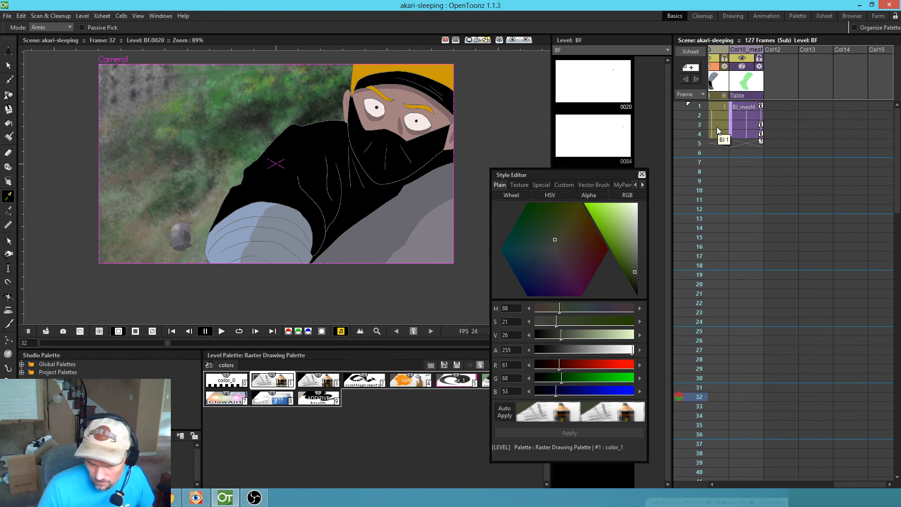
click(606, 141)
drag(418, 260, 354, 231)
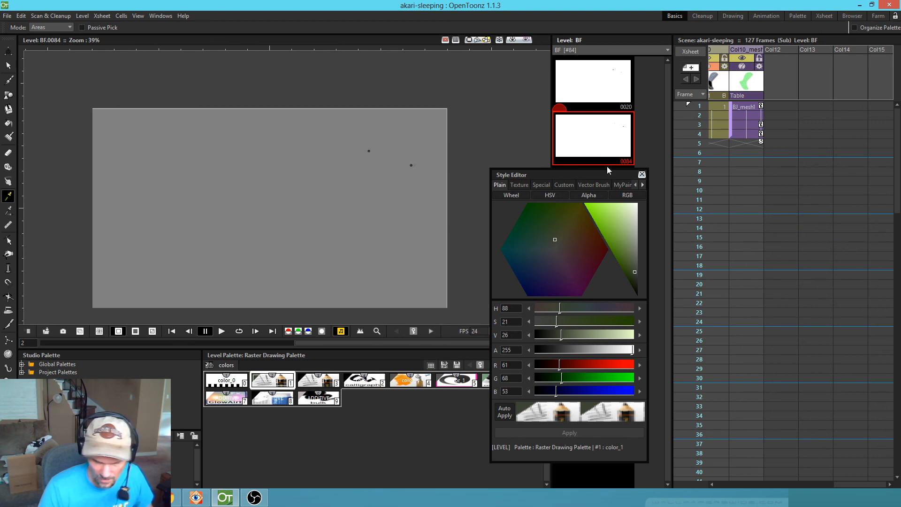
drag(607, 177, 782, 178)
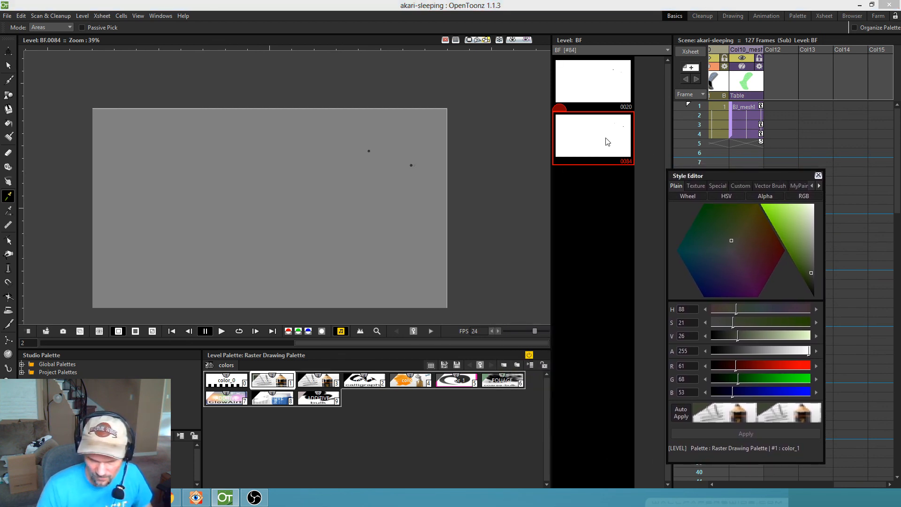
key(d)
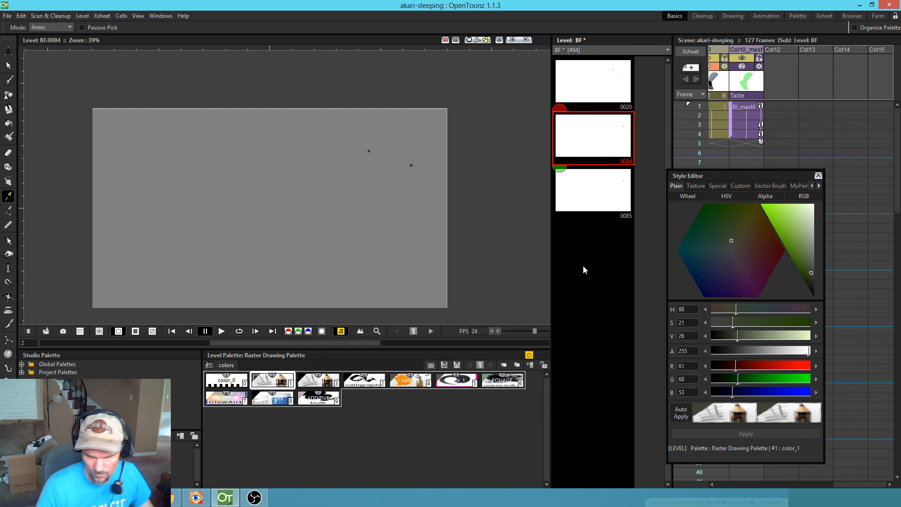
click(599, 196)
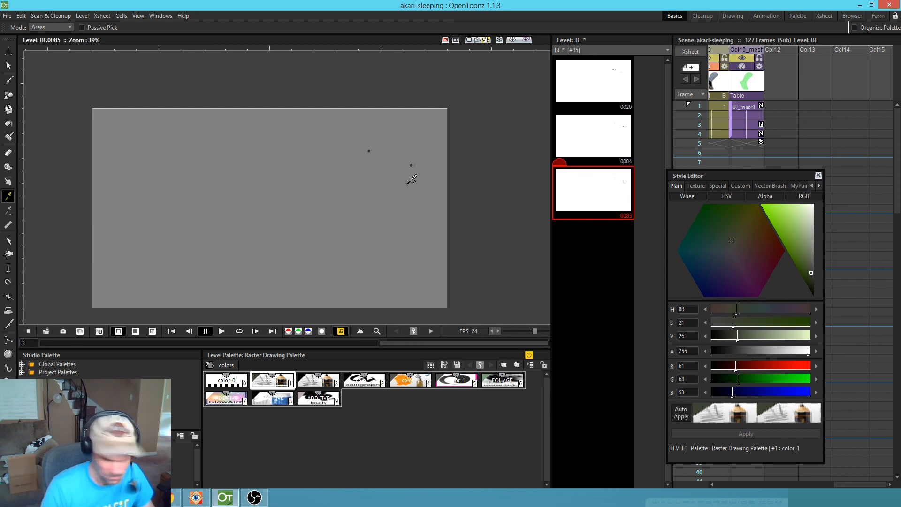
key(a)
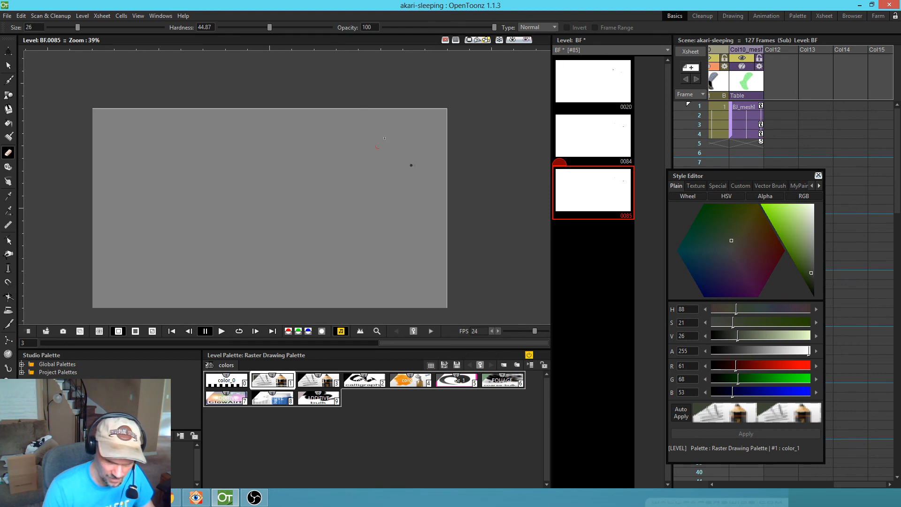
- Handwrite the contact e-mail address over three slanted lines on the blank drawing with the brush
key(b)
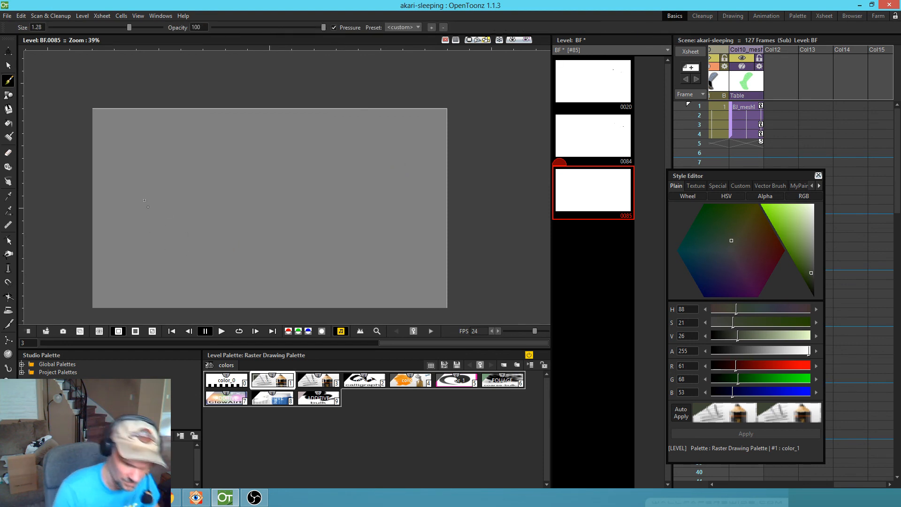
drag(142, 230, 130, 262)
mouse_move(184, 210)
mouse_down()
mouse_move(207, 192)
mouse_move(197, 194)
mouse_move(220, 198)
mouse_move(235, 178)
mouse_move(317, 137)
mouse_move(323, 122)
mouse_move(332, 146)
mouse_up()
click(177, 199)
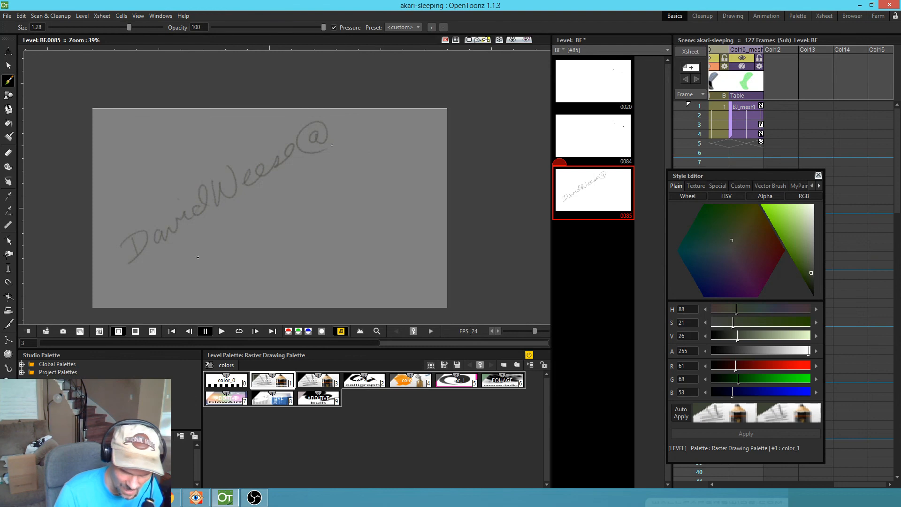
mouse_move(174, 264)
mouse_down()
mouse_move(177, 289)
mouse_move(174, 276)
mouse_move(186, 280)
mouse_move(275, 224)
mouse_move(281, 216)
mouse_move(260, 204)
mouse_move(288, 189)
mouse_move(300, 206)
mouse_move(310, 188)
mouse_move(348, 179)
mouse_move(346, 160)
mouse_move(397, 163)
mouse_up()
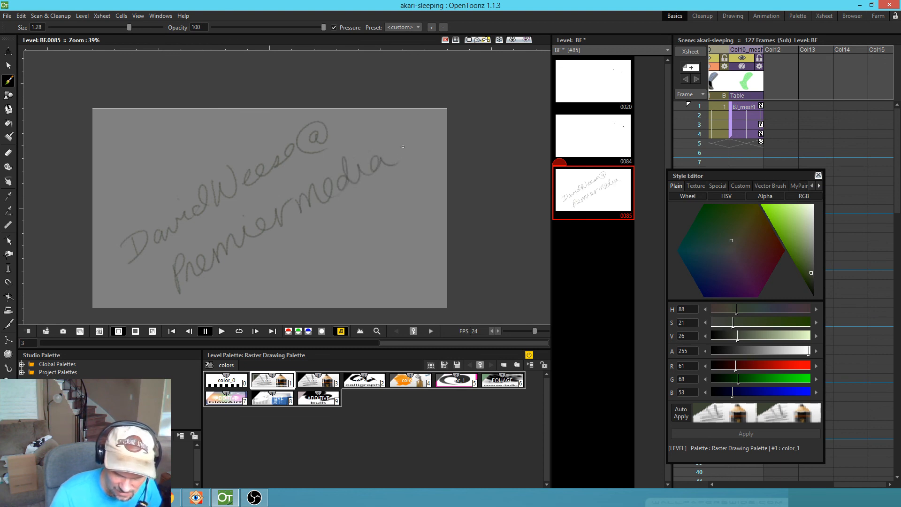
mouse_move(259, 272)
mouse_down()
mouse_move(259, 261)
mouse_move(288, 263)
mouse_move(314, 238)
mouse_move(323, 249)
mouse_move(345, 232)
mouse_up()
mouse_move(379, 202)
mouse_down()
mouse_move(409, 188)
mouse_move(424, 195)
mouse_up()
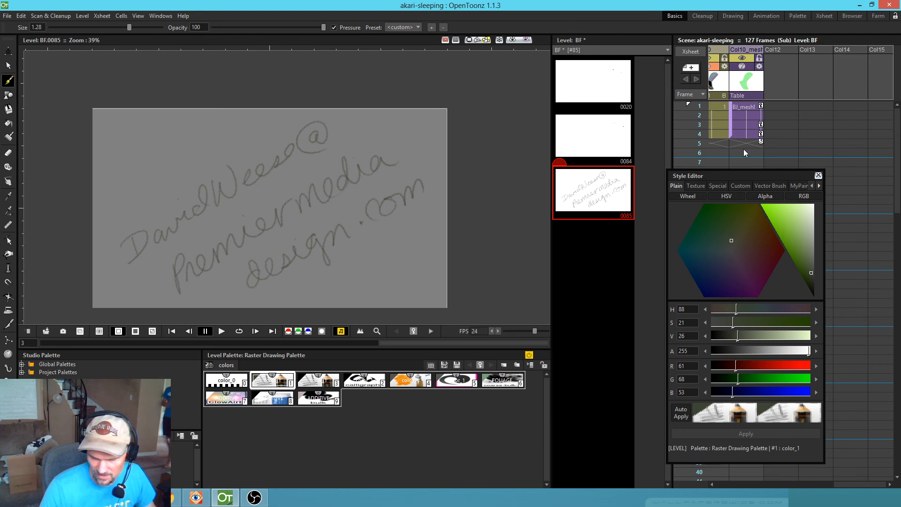
- Move the Style Editor off the Xsheet and return to the scene at frame 1
drag(771, 176, 616, 179)
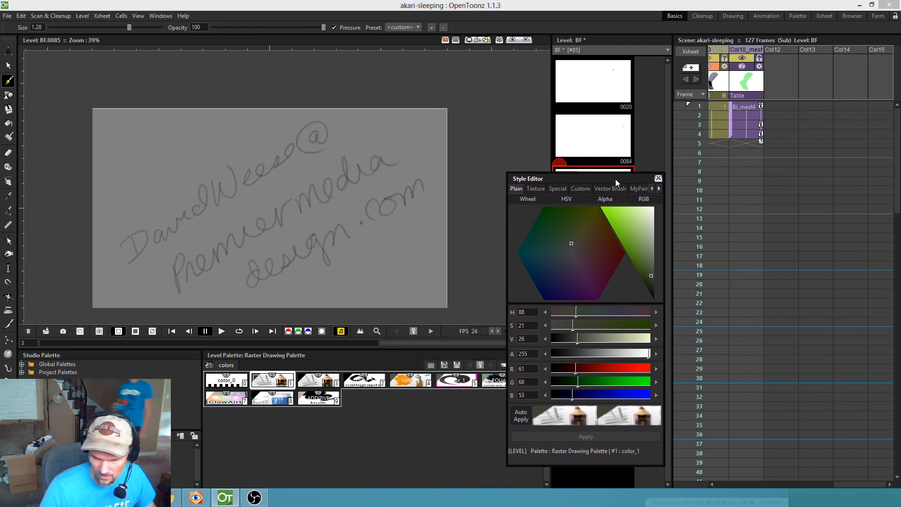
click(746, 134)
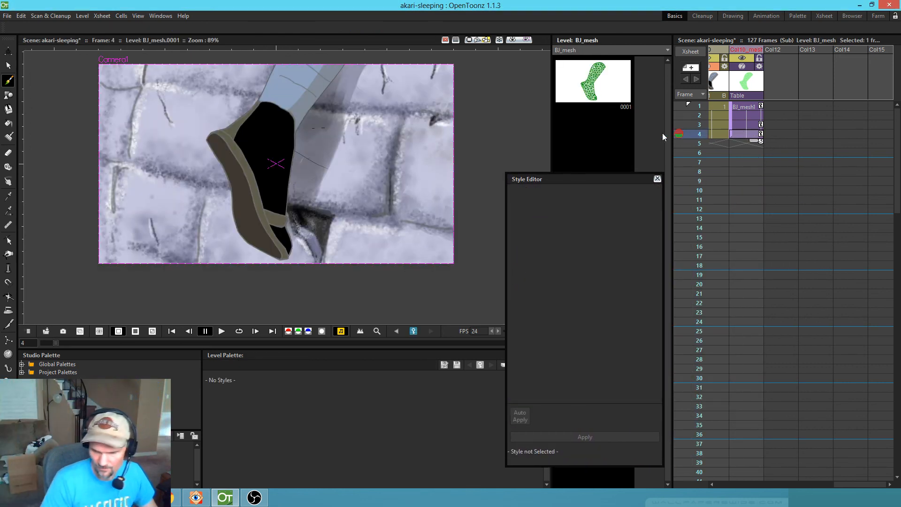
click(699, 107)
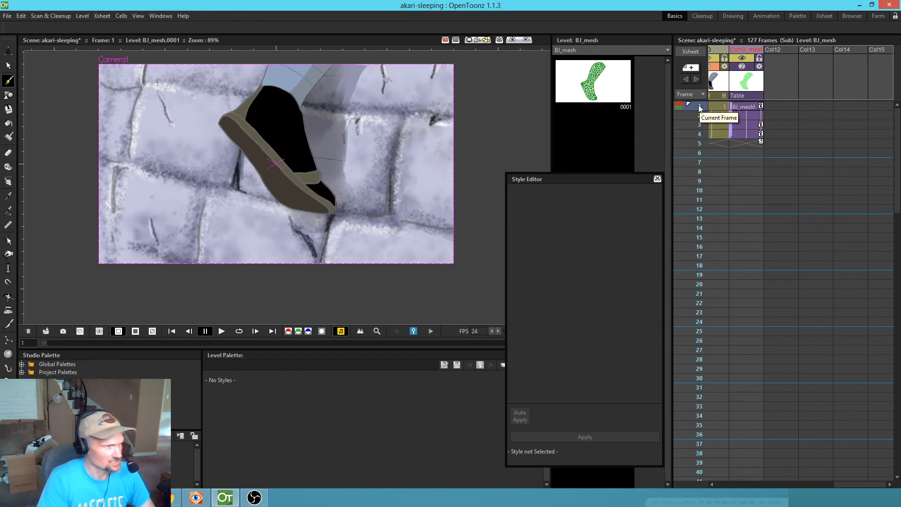
- Play the whole scene in a loop from frame 1 and save the scene
key(l)
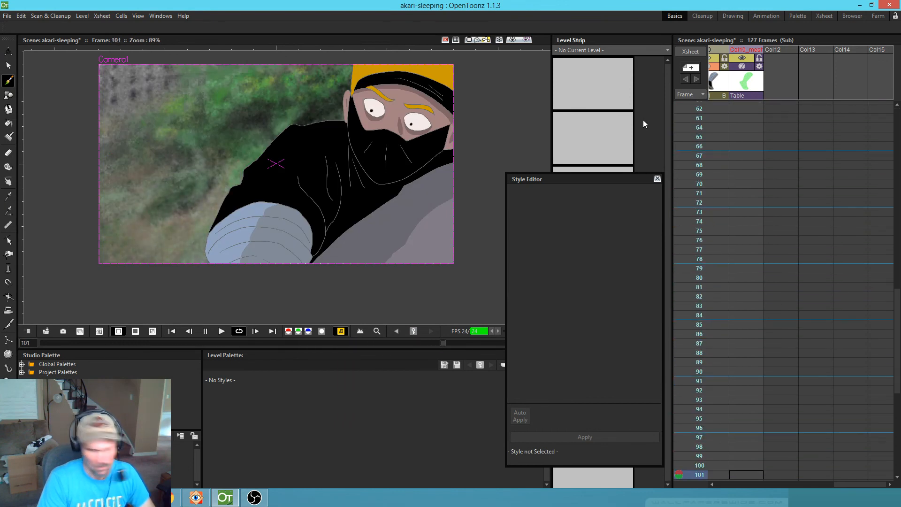
key(l)
click(7, 16)
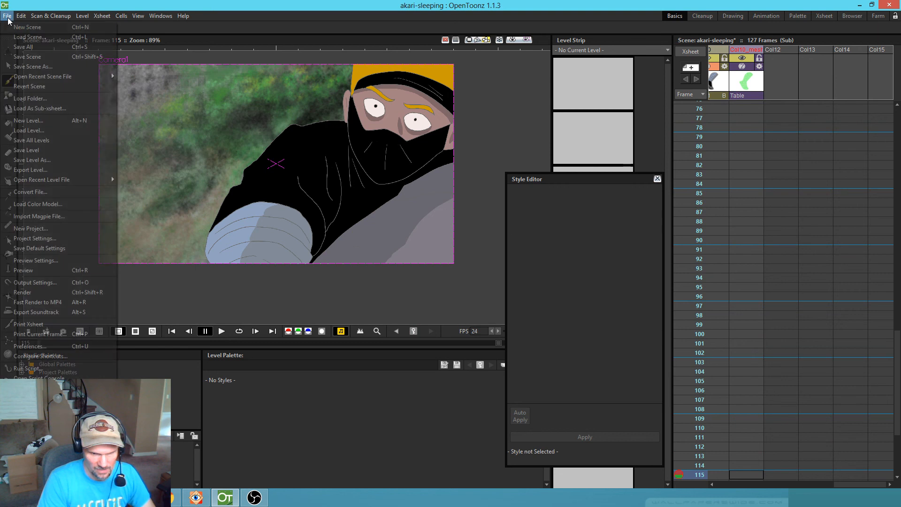
click(111, 73)
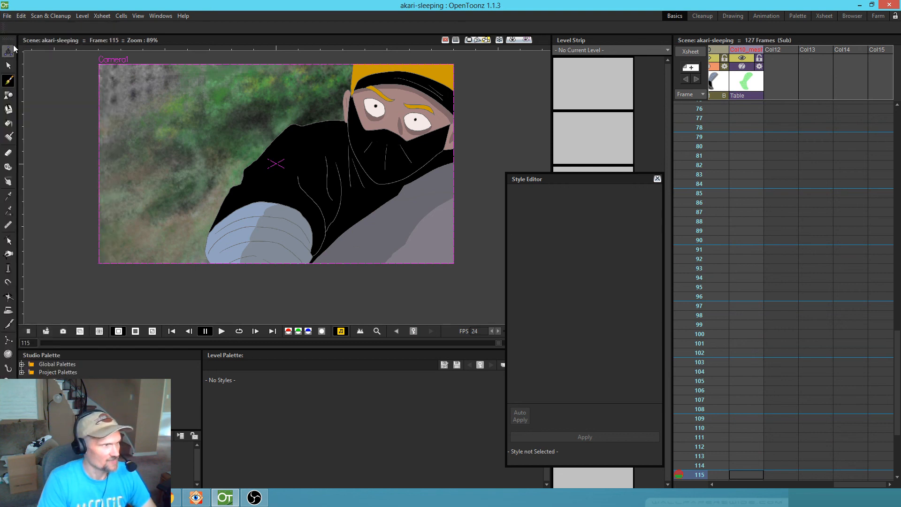